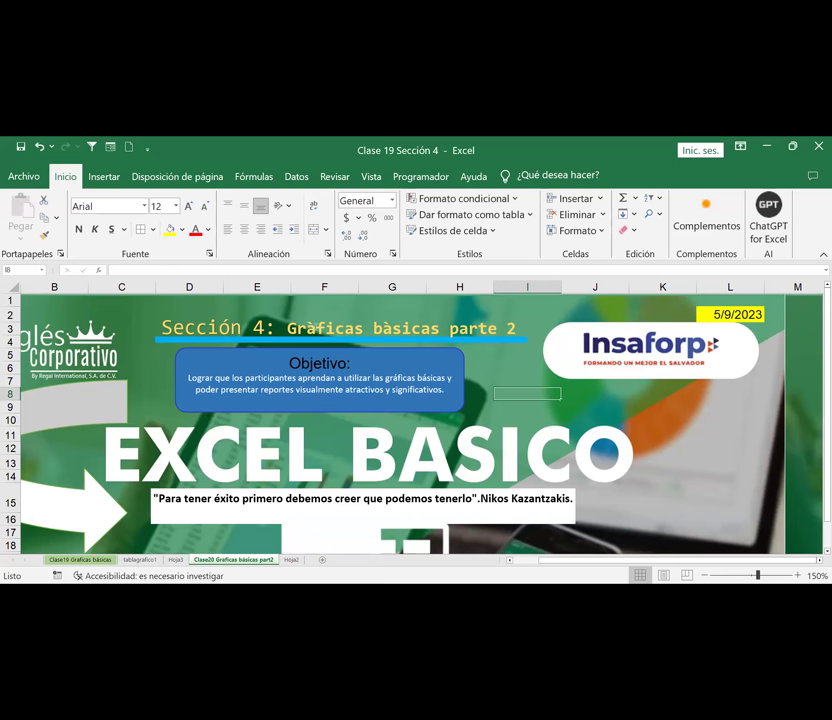
Fix the accents in the cover title so it reads 'Sección 4: Graficas básicas parte 2'
click(341, 328)
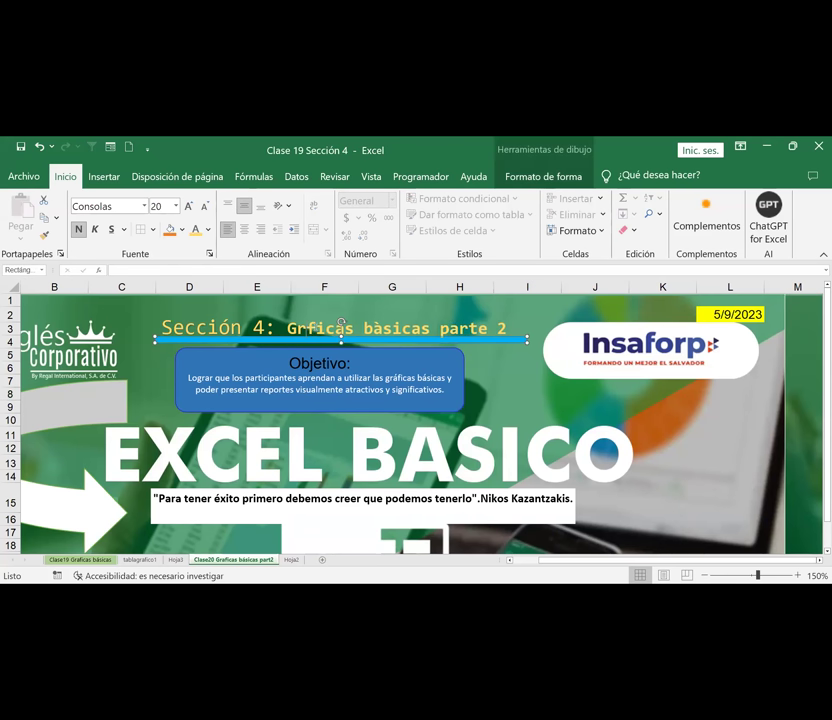
text(áa)
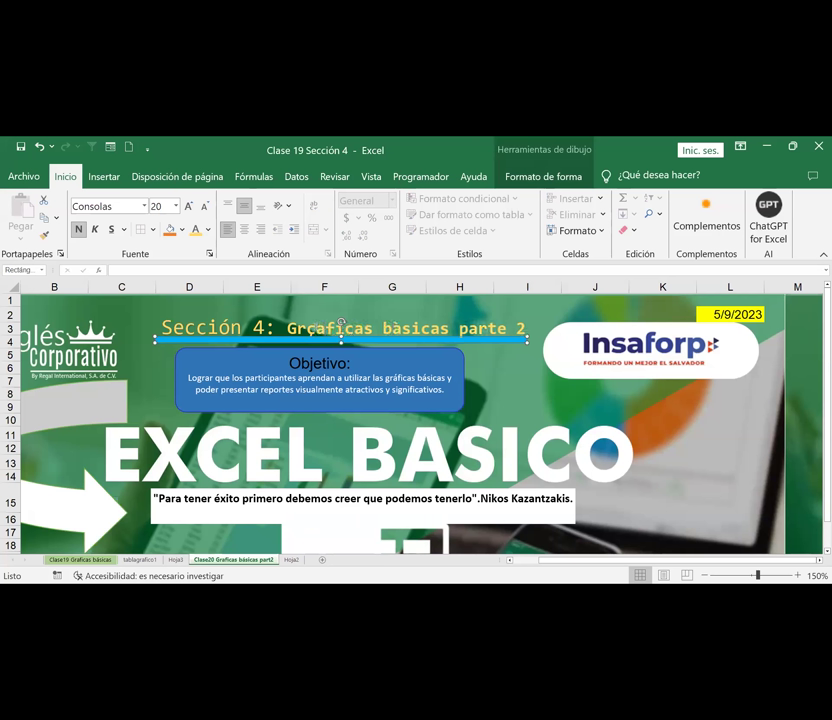
key(BackSpace)
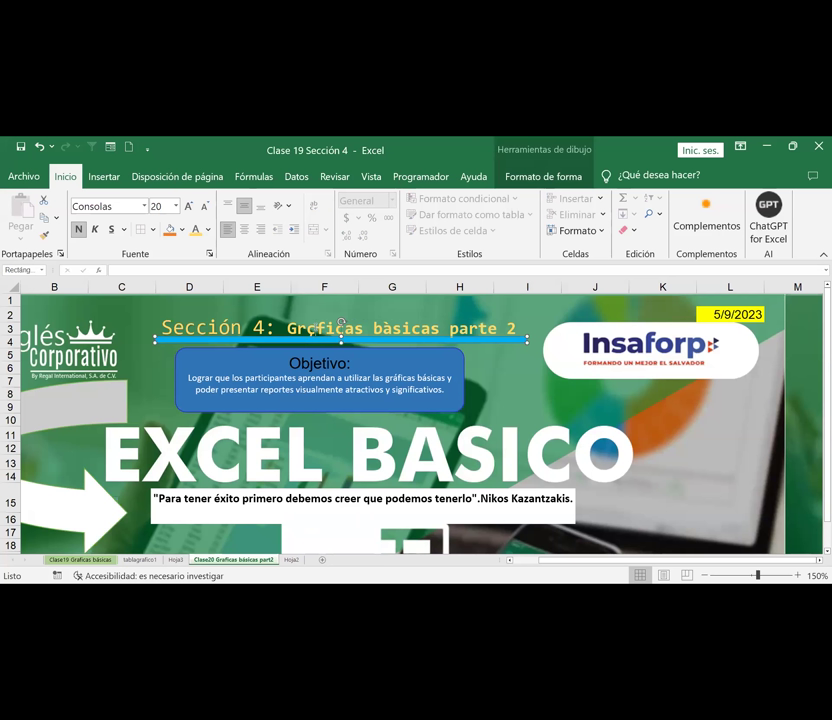
text(ça)
key(BackSpace)
key(BackSpace)
key(BackSpace)
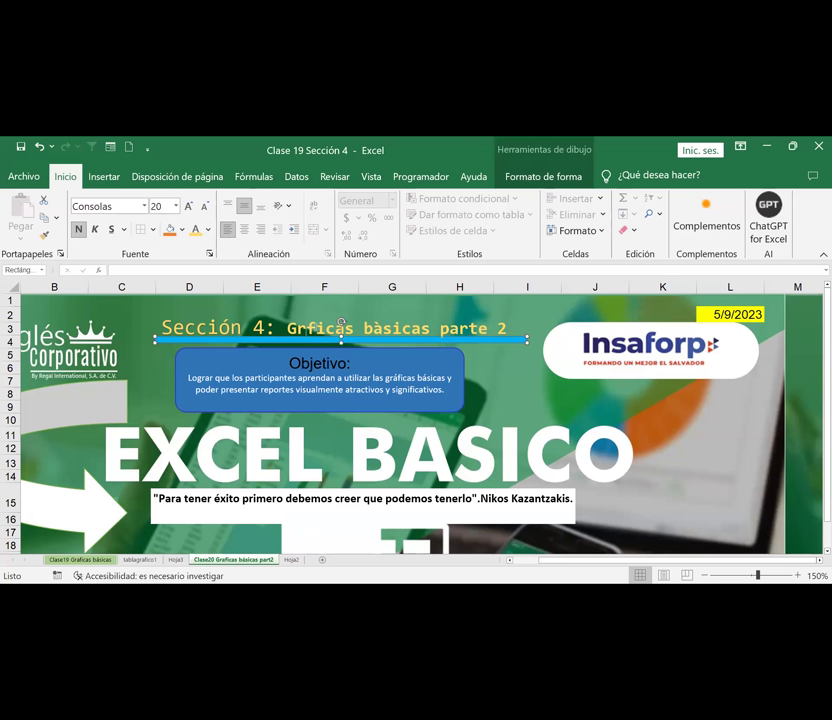
text(á)
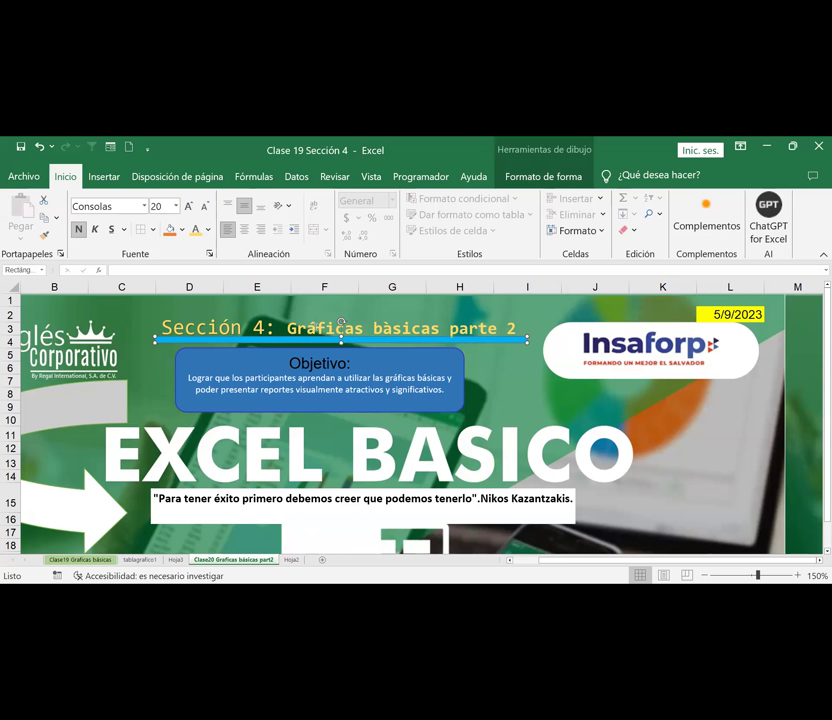
key(BackSpace)
text(a)
key(BackSpace)
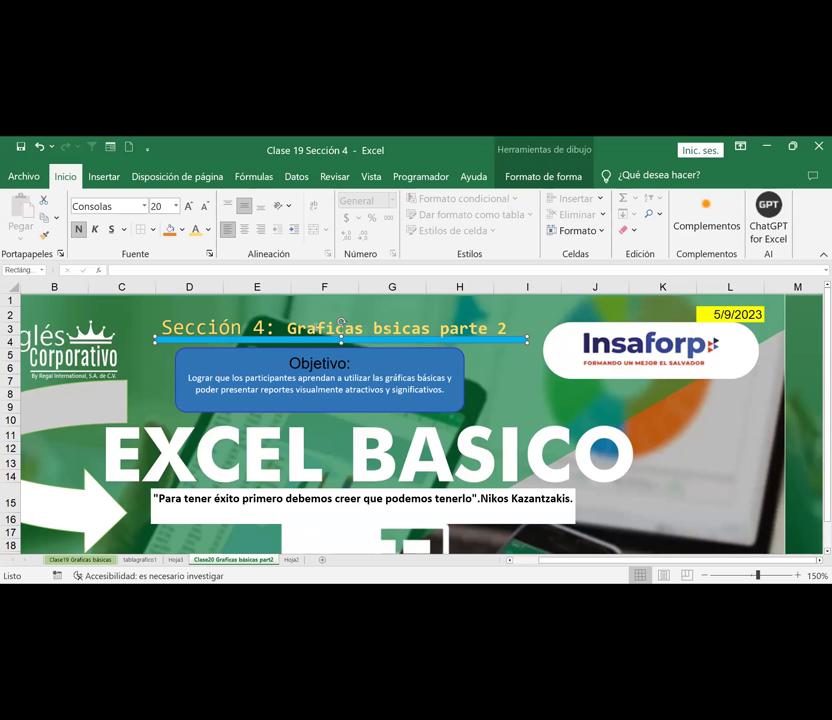
text(á)
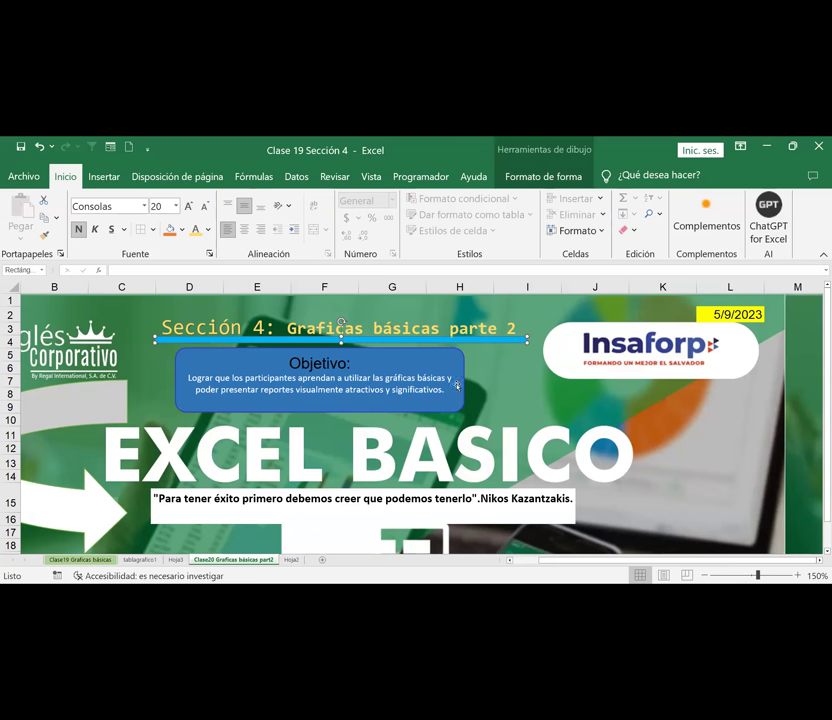
key(Escape)
key(Escape)
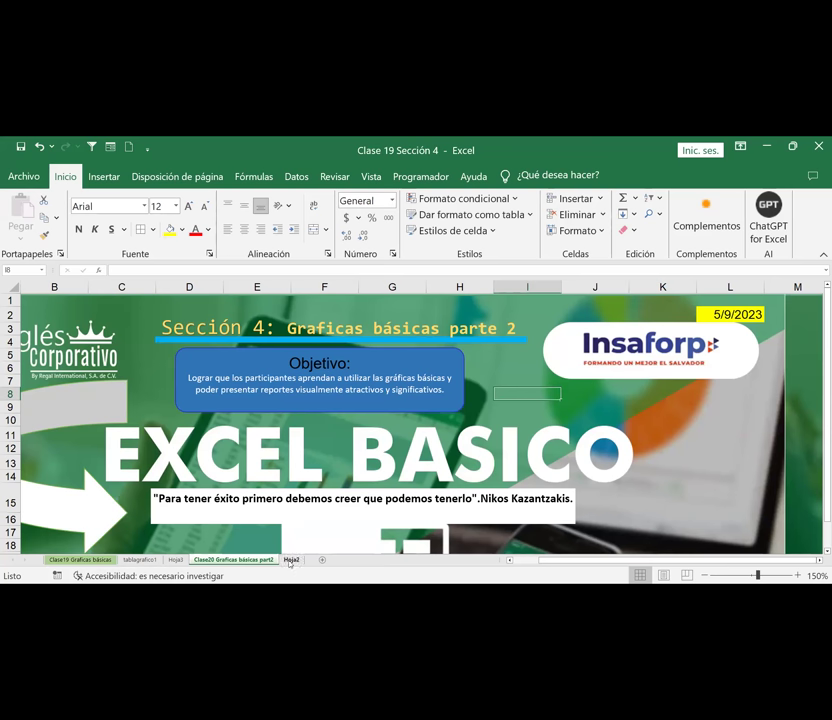
Insert a new blank sheet Hoja4, then go to the Hoja2 sales sheet
click(322, 560)
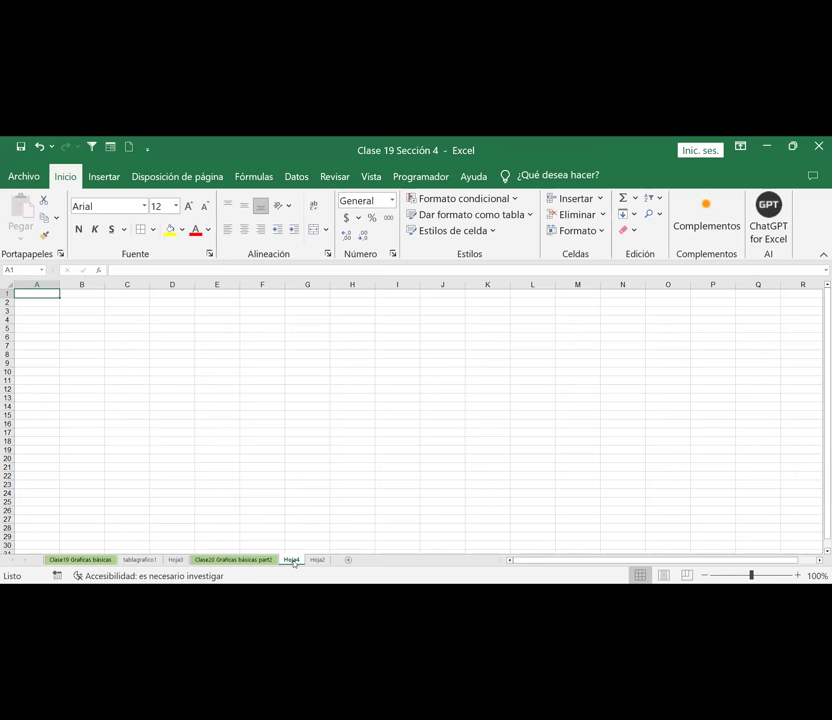
click(317, 560)
click(292, 560)
click(316, 561)
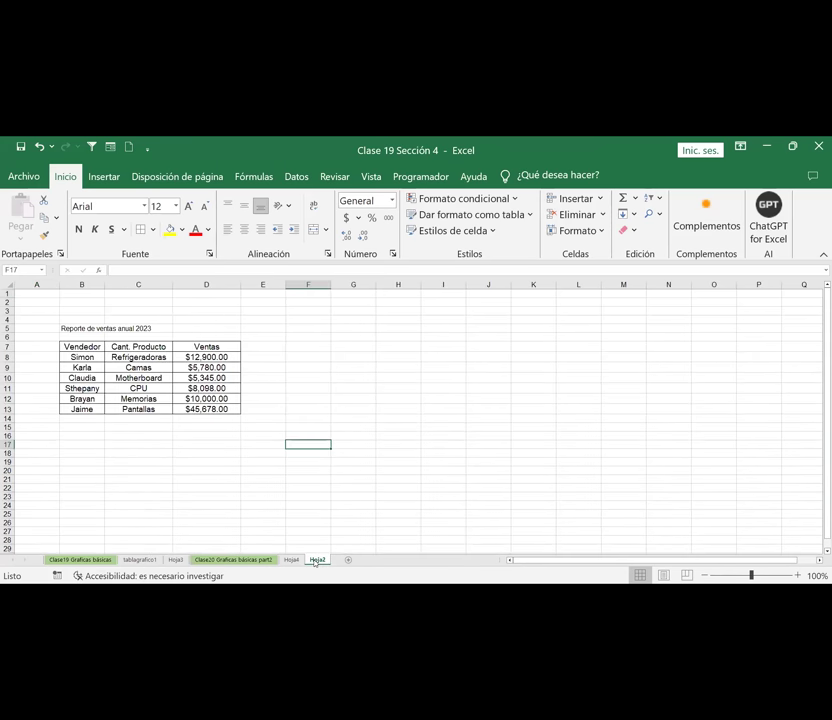
Rename Hoja2 to 'ejerc1' and move Hoja4 after it
right_click(316, 561)
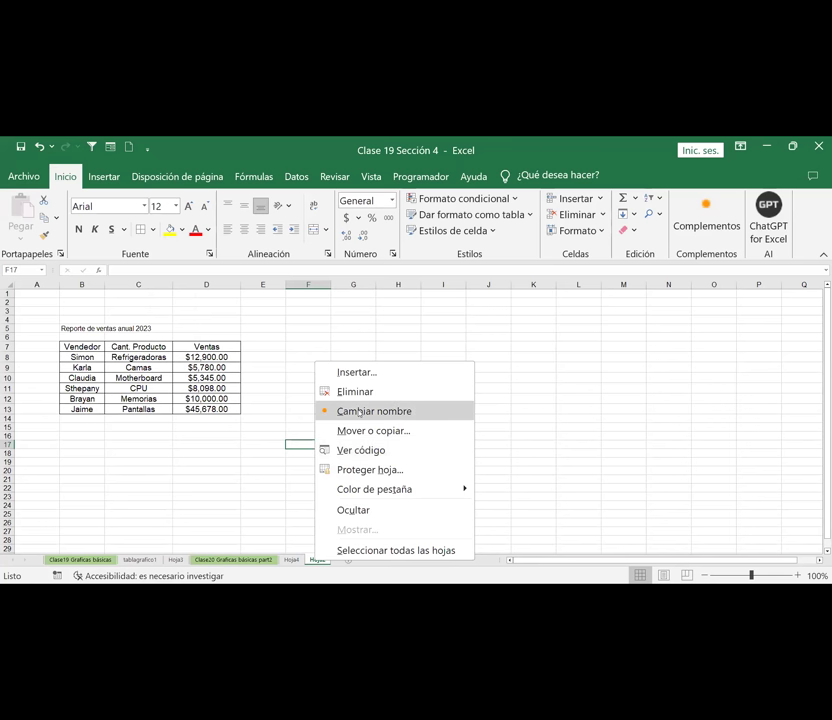
click(359, 412)
text(ejerci)
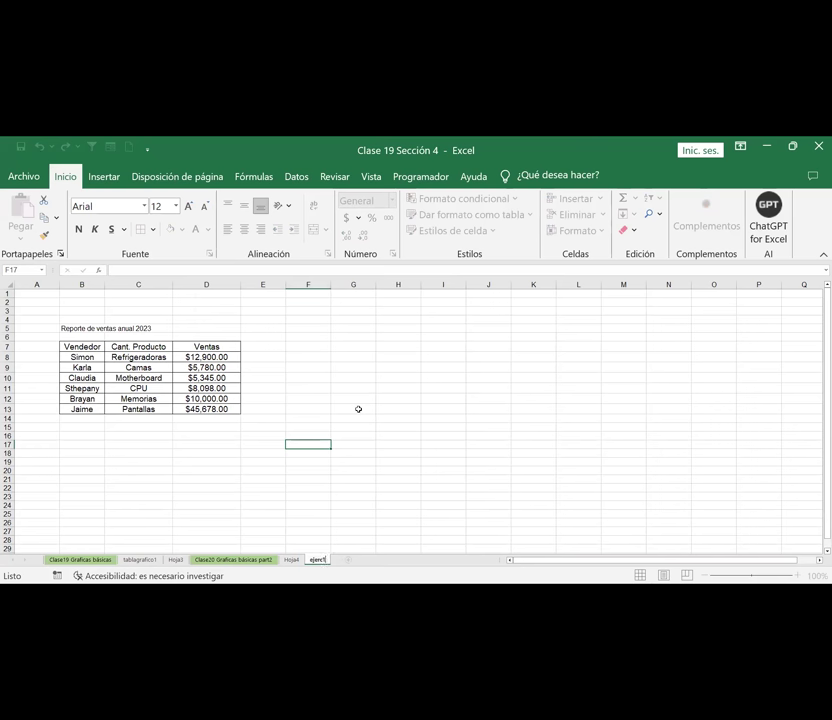
click(359, 409)
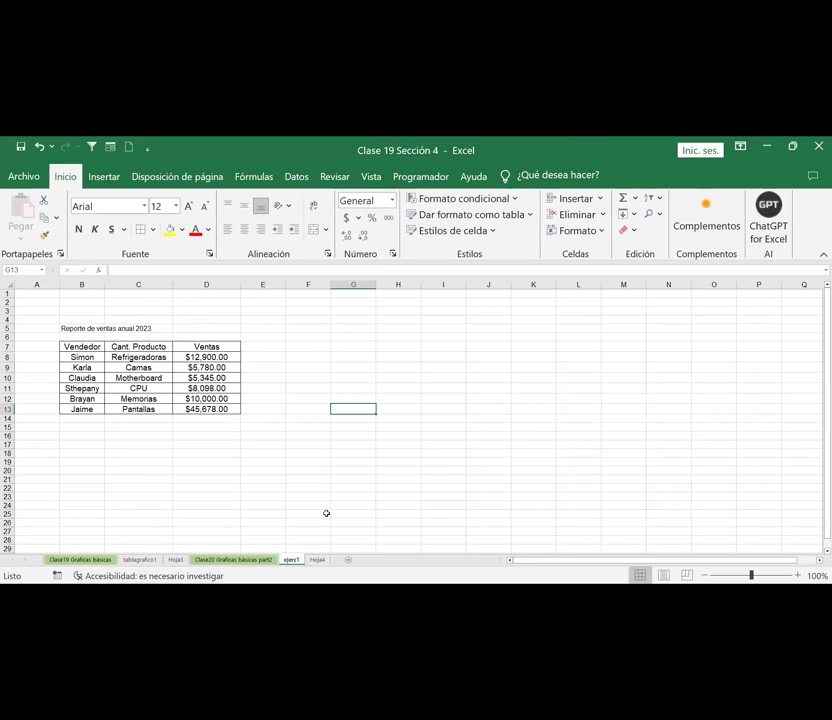
drag(291, 562, 322, 563)
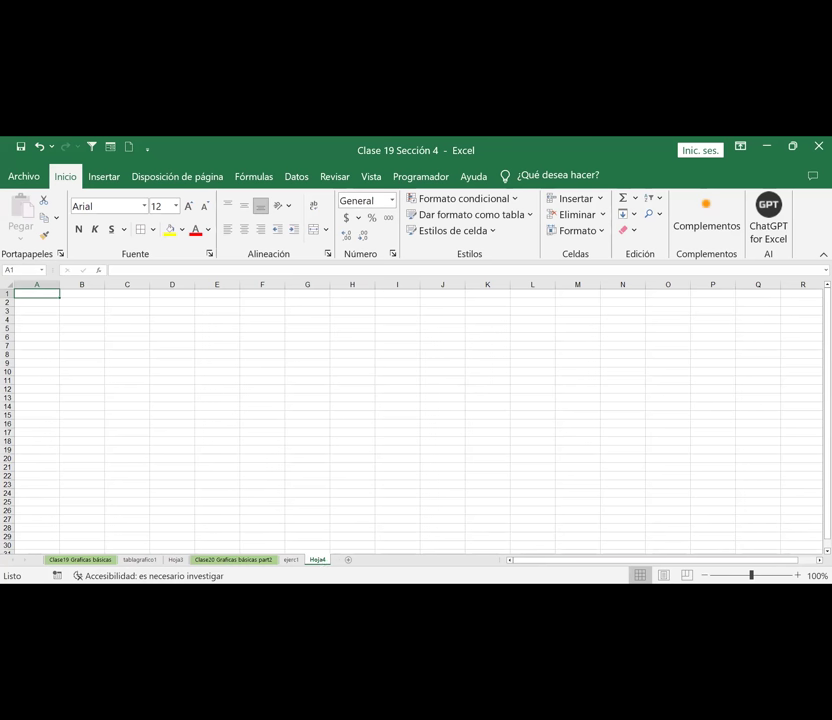
Select cells B4 and C4 on Hoja4, then switch to the ejerc1 sheet's 2023 sales report
click(96, 320)
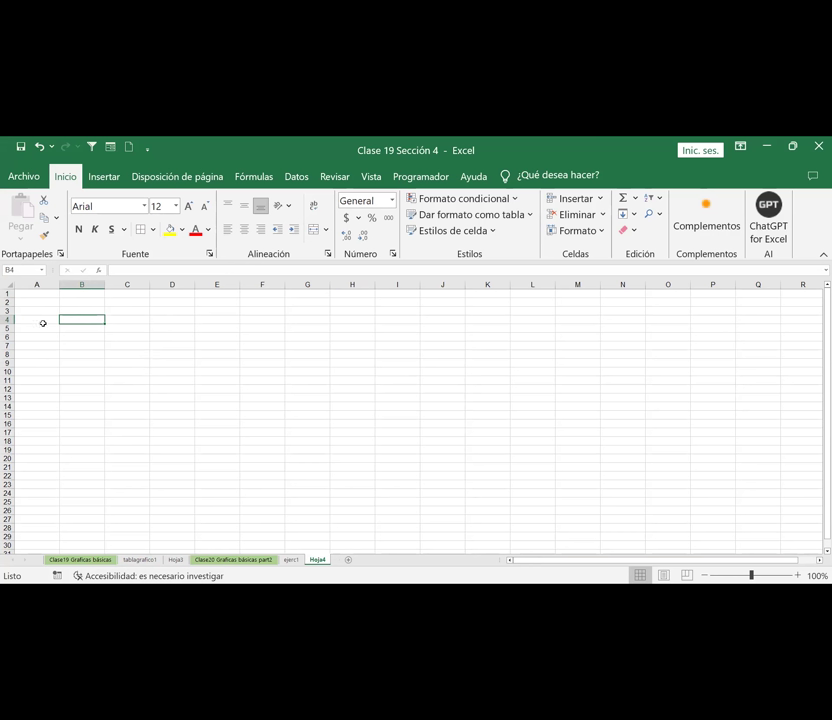
click(117, 319)
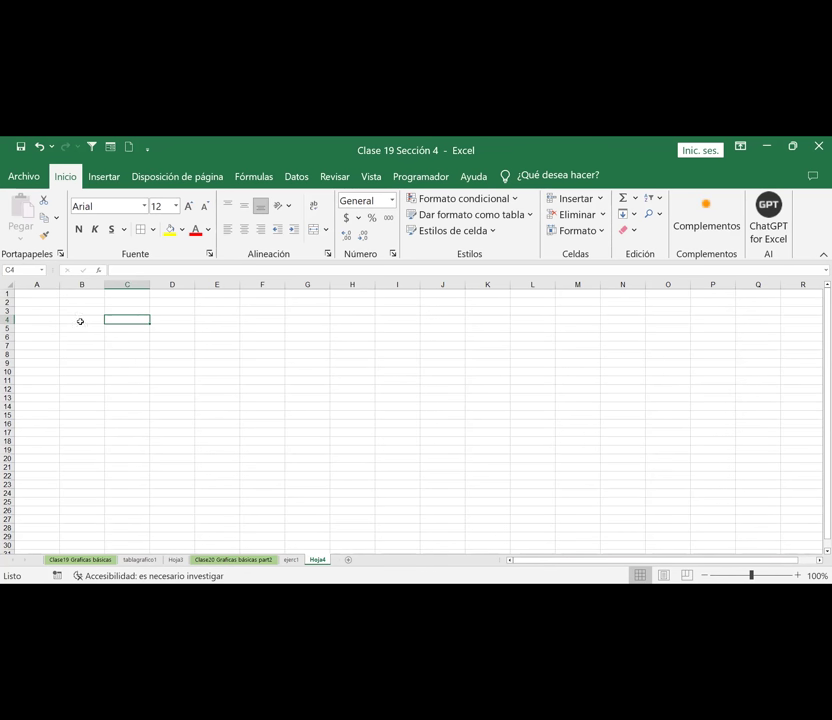
click(90, 319)
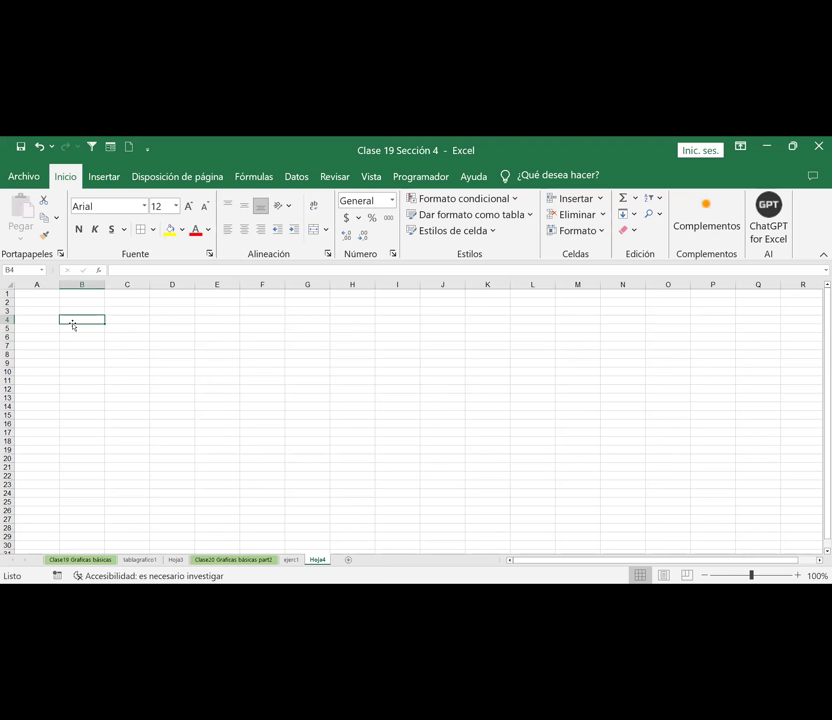
click(291, 560)
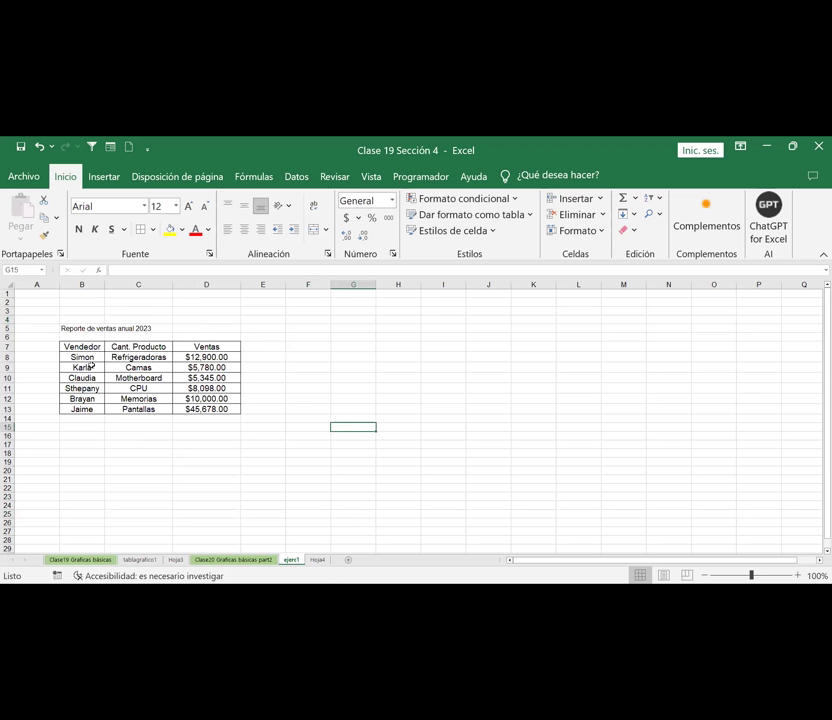
Delete the Pareto chart on tablagrafico1 and return to the Clase20 cover sheet
click(141, 560)
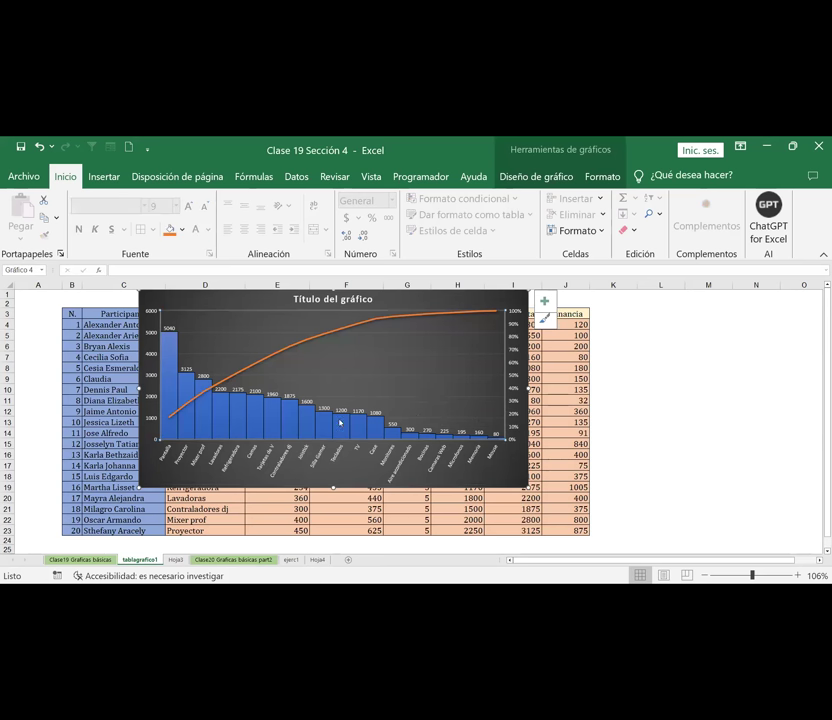
click(457, 486)
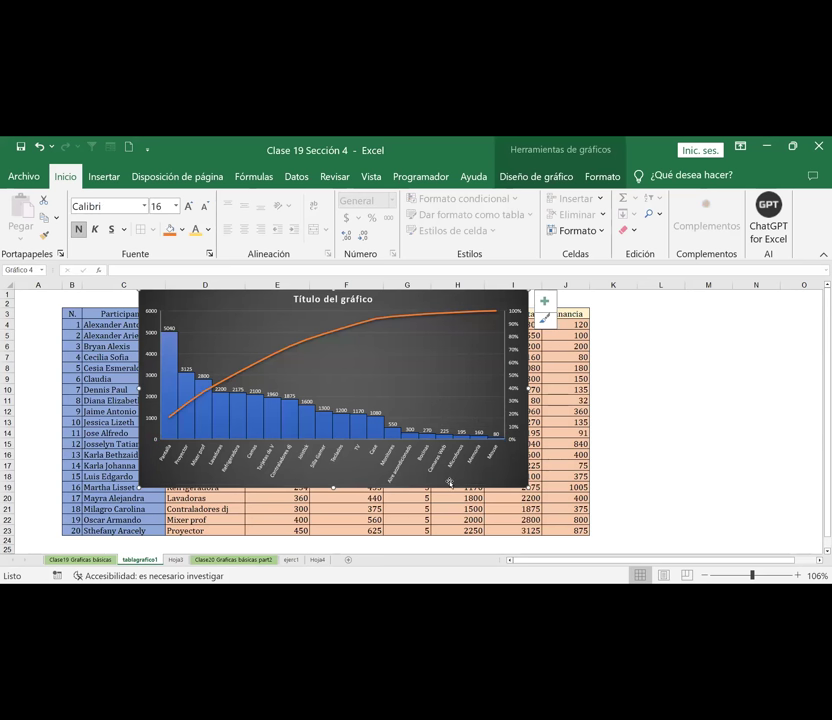
key(Delete)
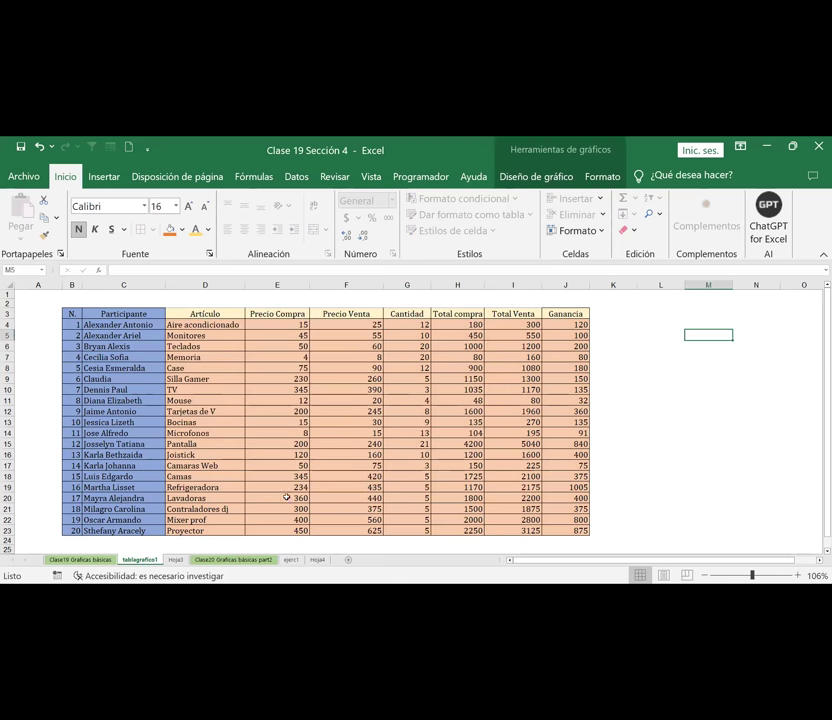
click(234, 560)
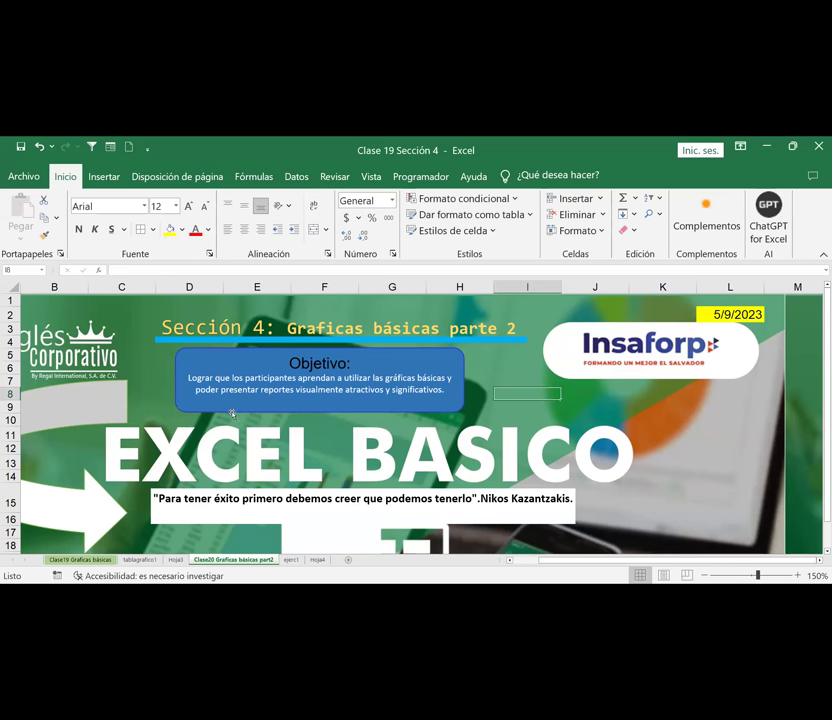
click(188, 461)
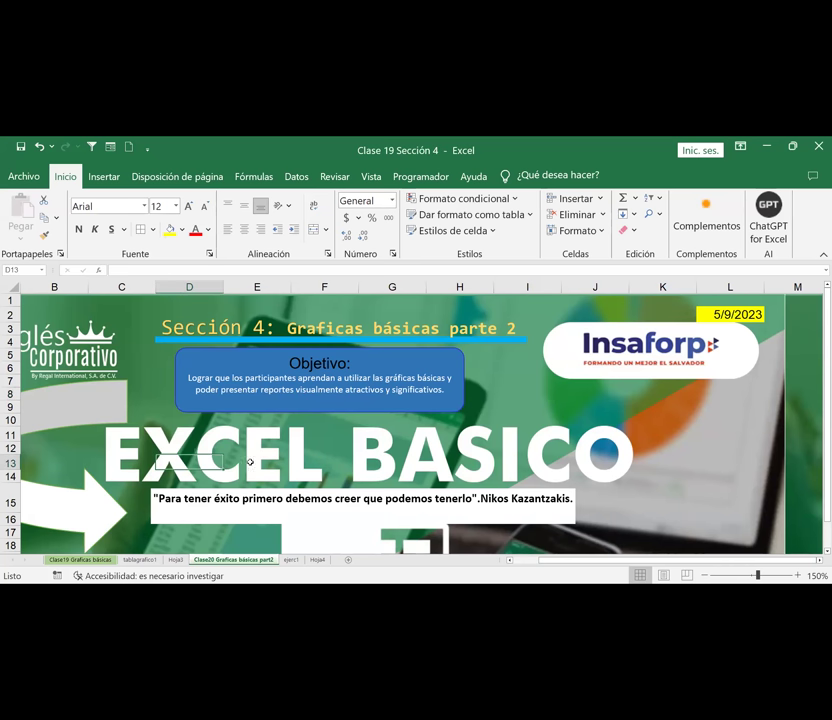
On Hoja4, enter the heading 'Departamentos de El Salvador' in C5
click(317, 560)
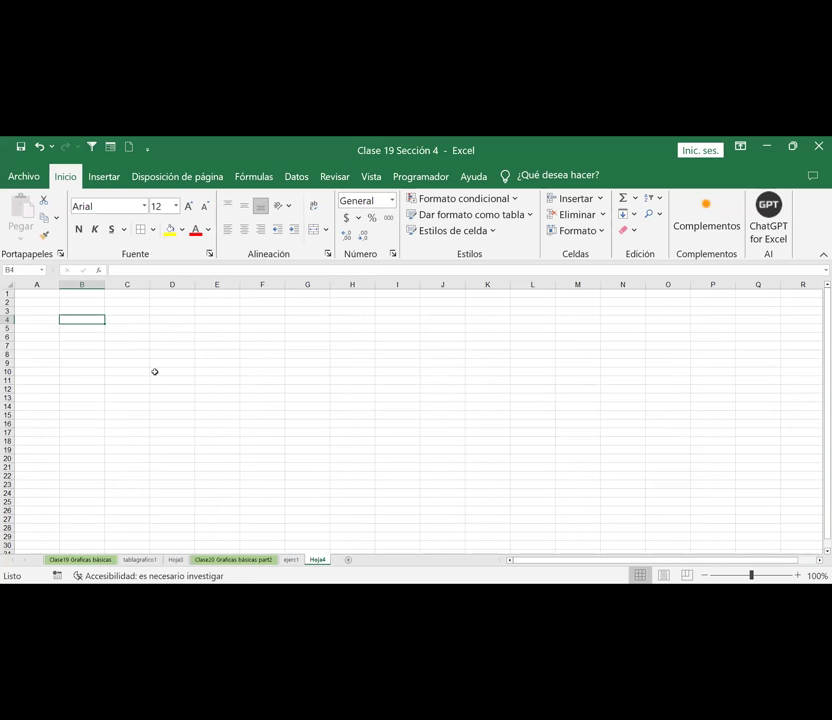
click(130, 329)
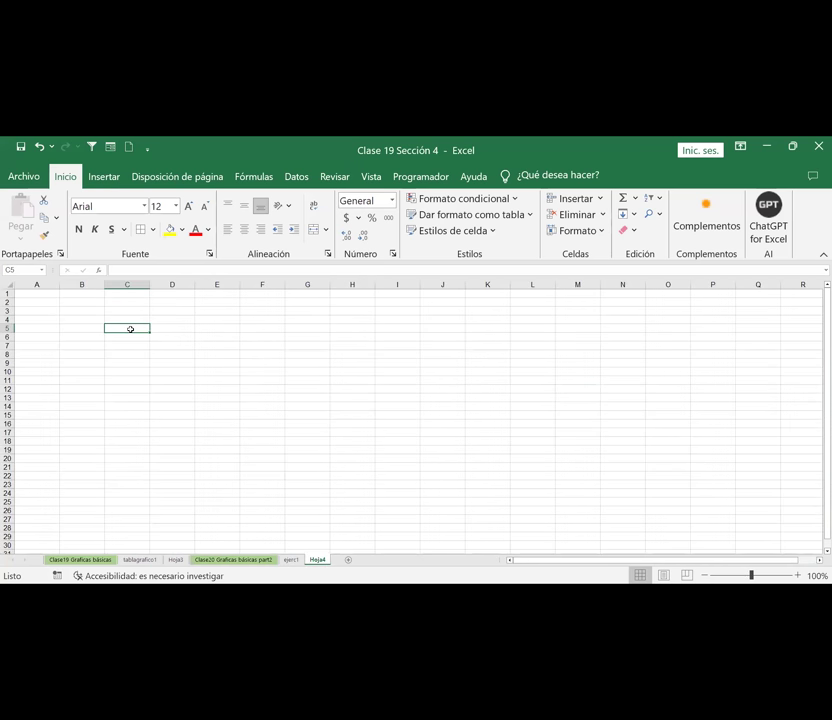
text(Depart)
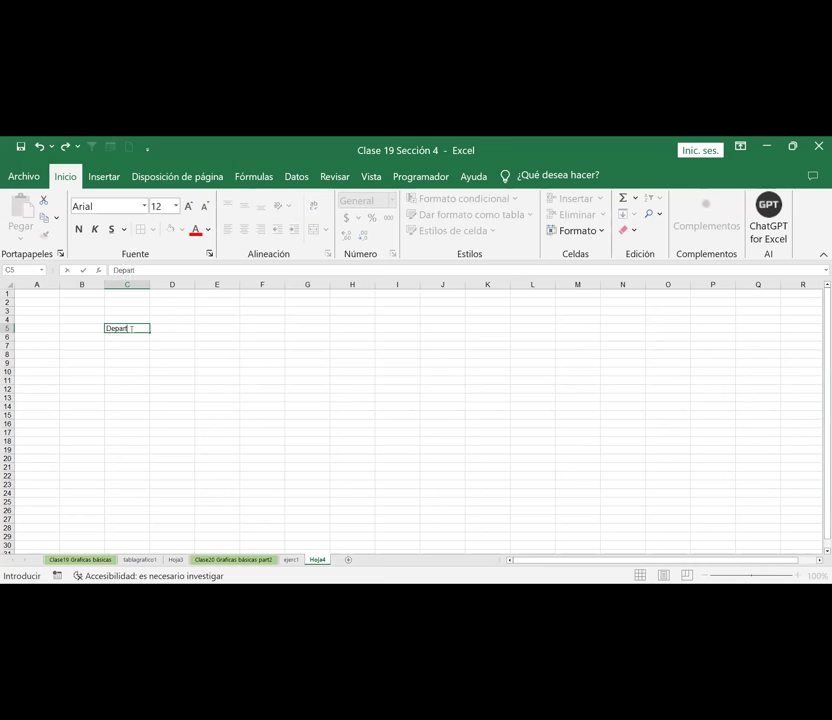
text(amentos)
text( de El Salvador)
key(Return)
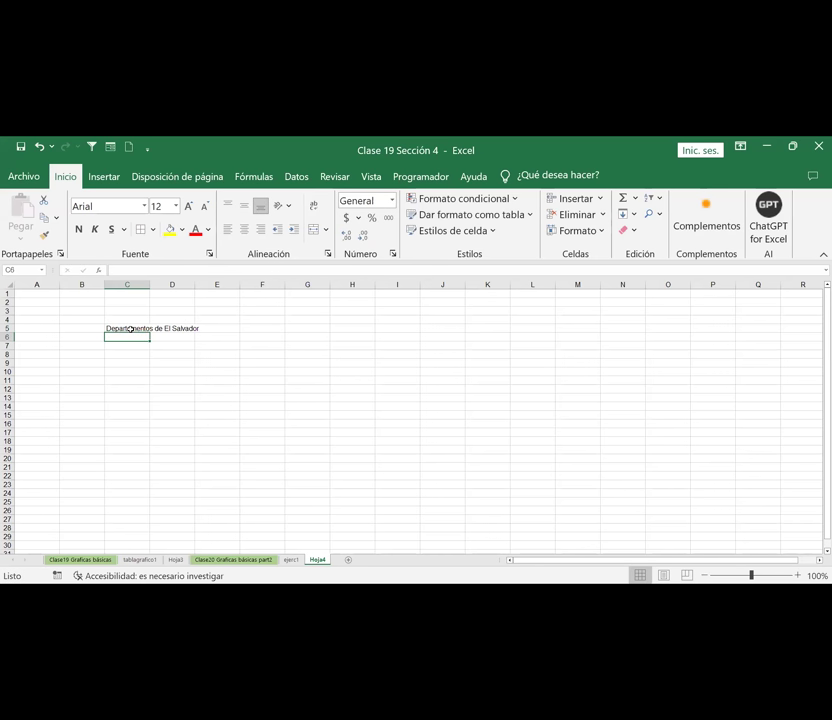
key(Left)
key(Down)
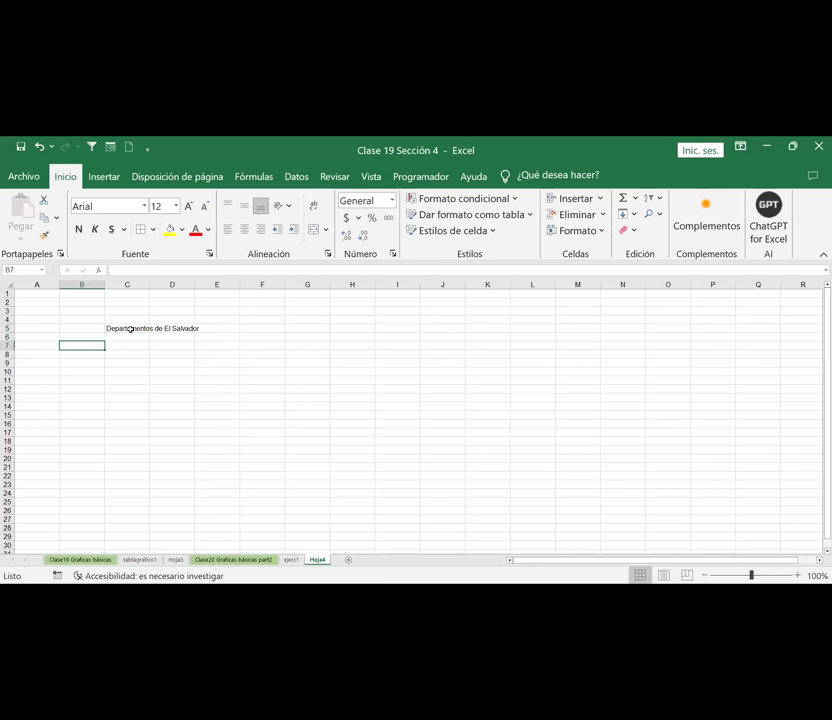
Add headers 'Departamentos' in B7 and 'Nacidos por año' in C7, widening both columns to fit
text(Departamentos)
key(Tab)
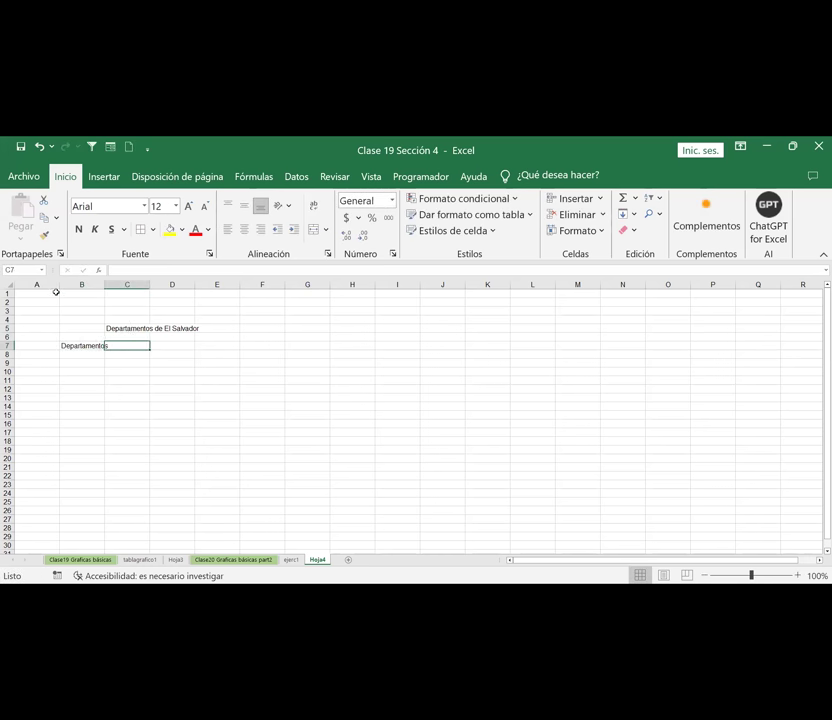
drag(104, 286, 118, 286)
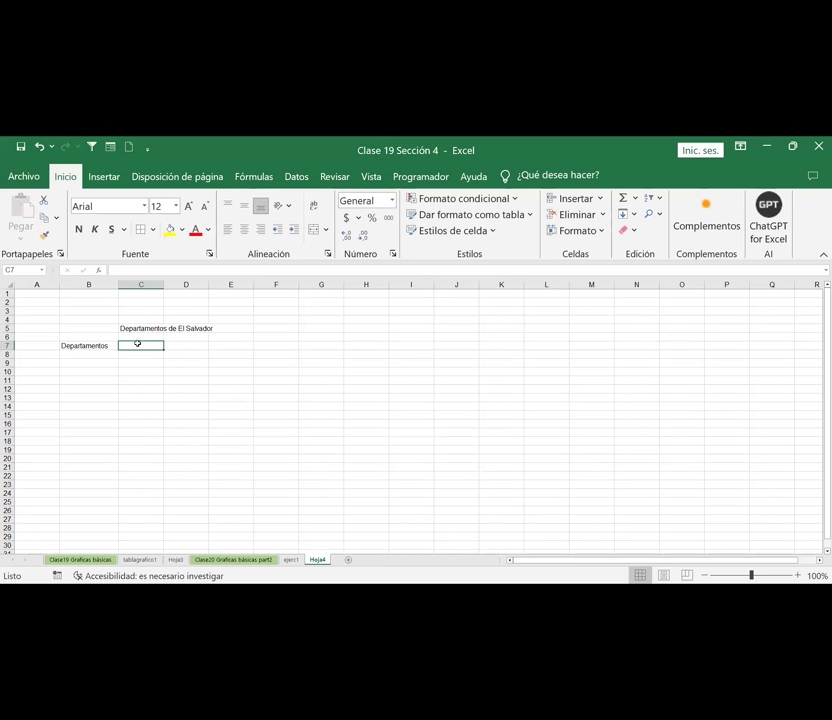
text(Nacidos  por año)
key(Return)
click(138, 344)
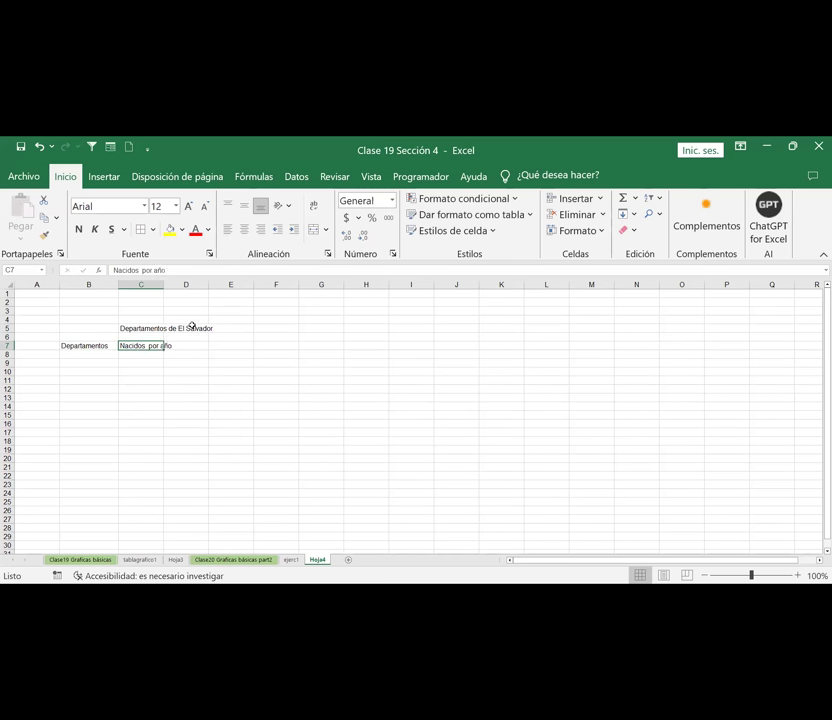
double_click(164, 284)
click(87, 355)
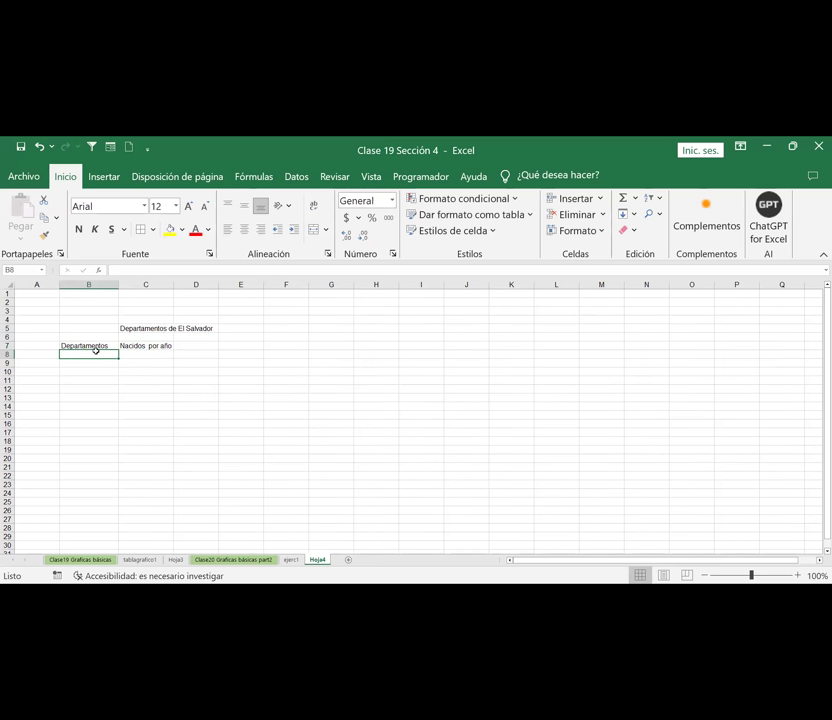
Enter 'San Salvador' in B8, cancelling a stray 20 typed in C8
text(San Salvador)
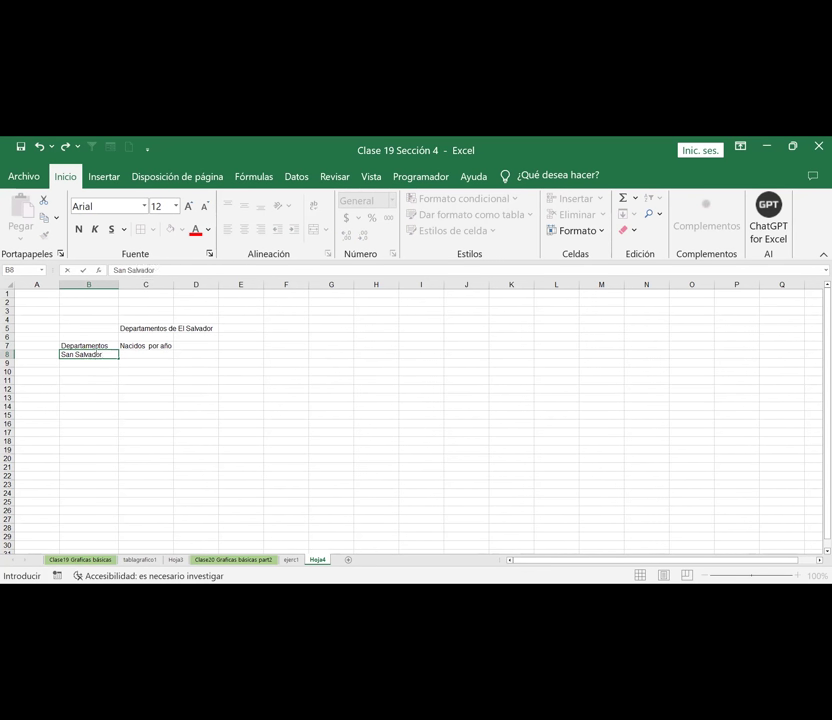
key(Tab)
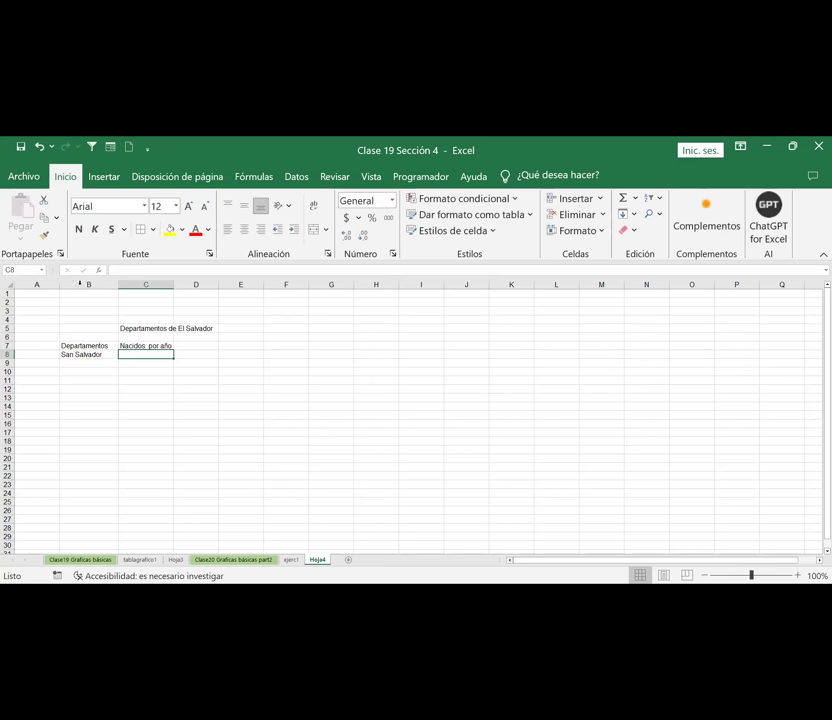
key(Left)
key(Right)
key(Left)
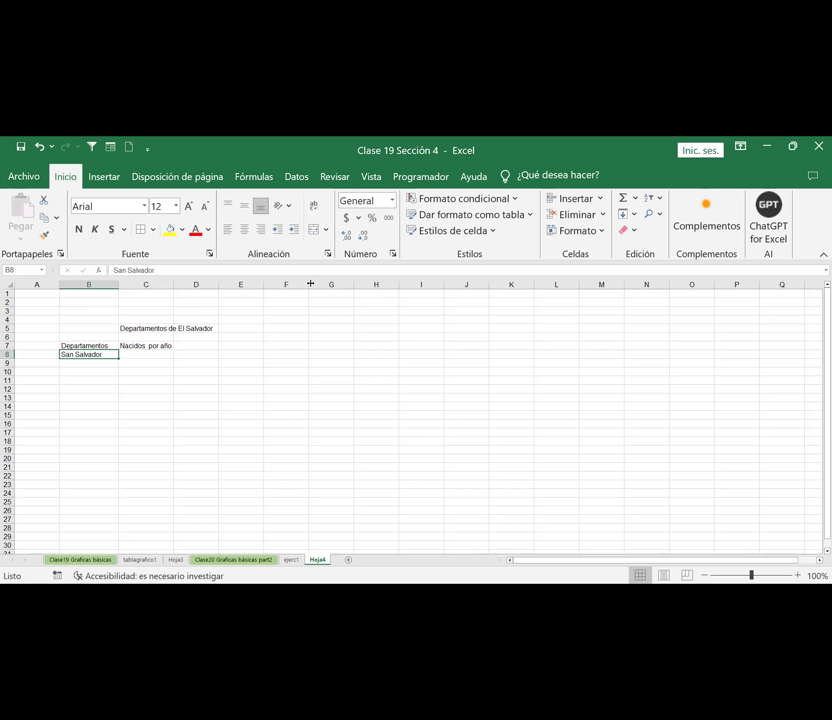
key(Right)
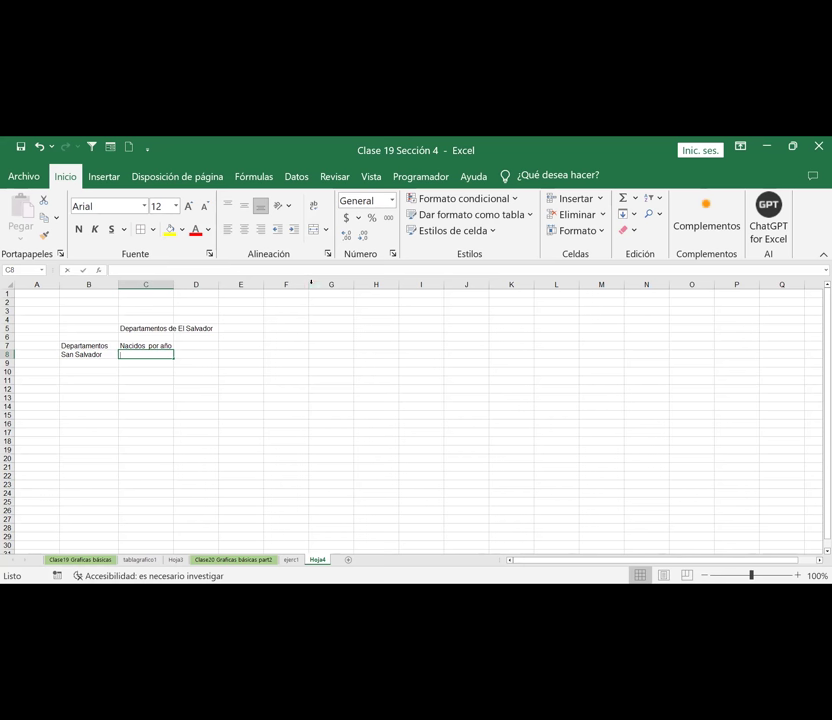
text(20)
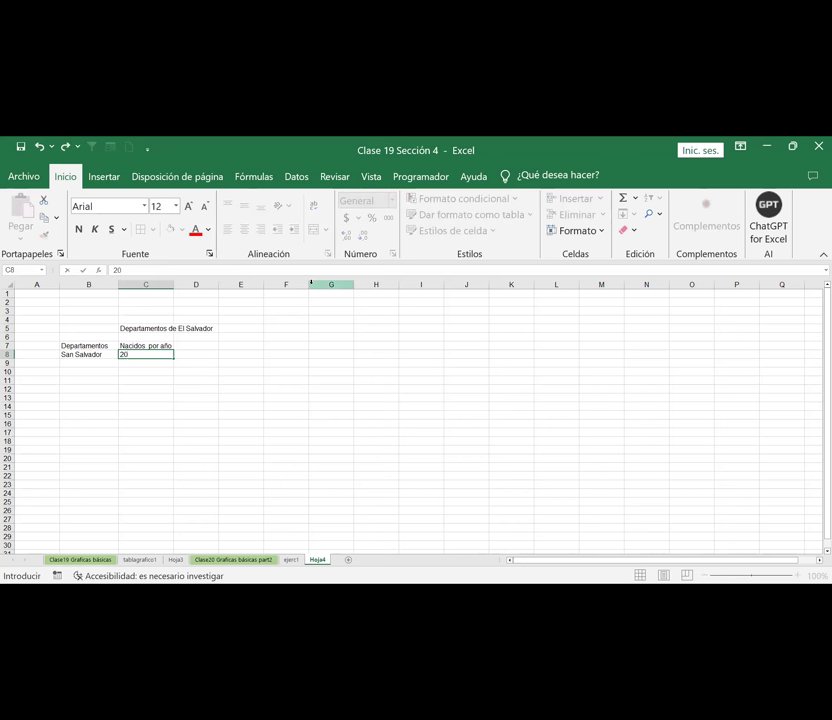
key(Escape)
Move the 'Nacidos por año' header from C7 to D7 and enter 'Año' in C7
key(Up)
key(Right)
key(Left)
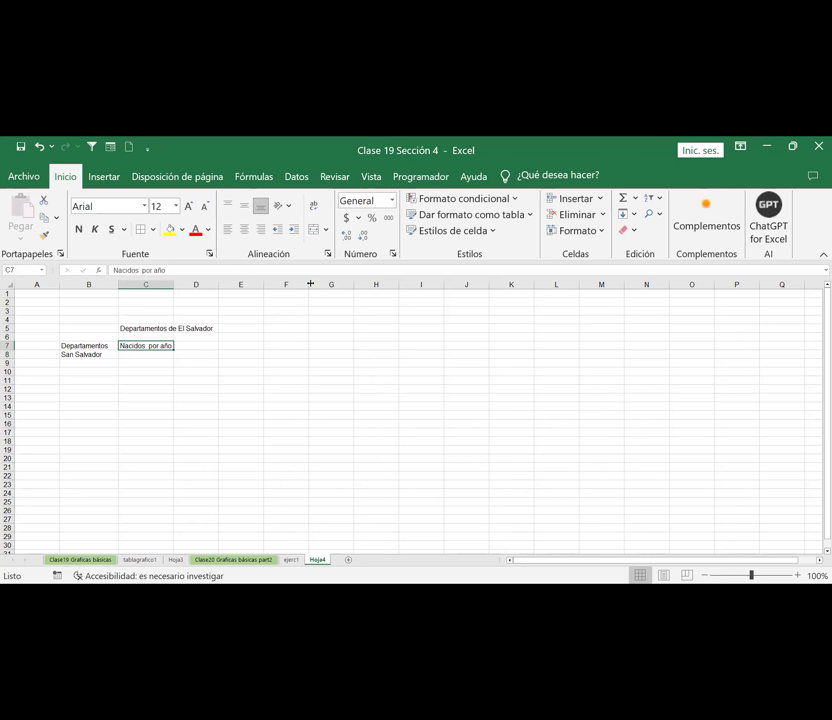
key(ctrl+x)
key(Right)
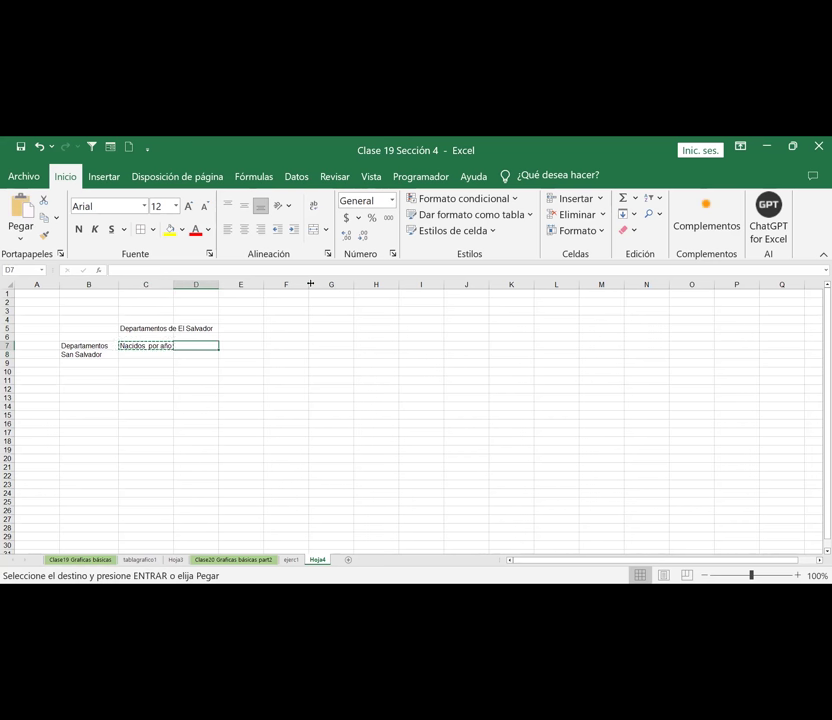
key(ctrl+v)
key(Left)
text(año)
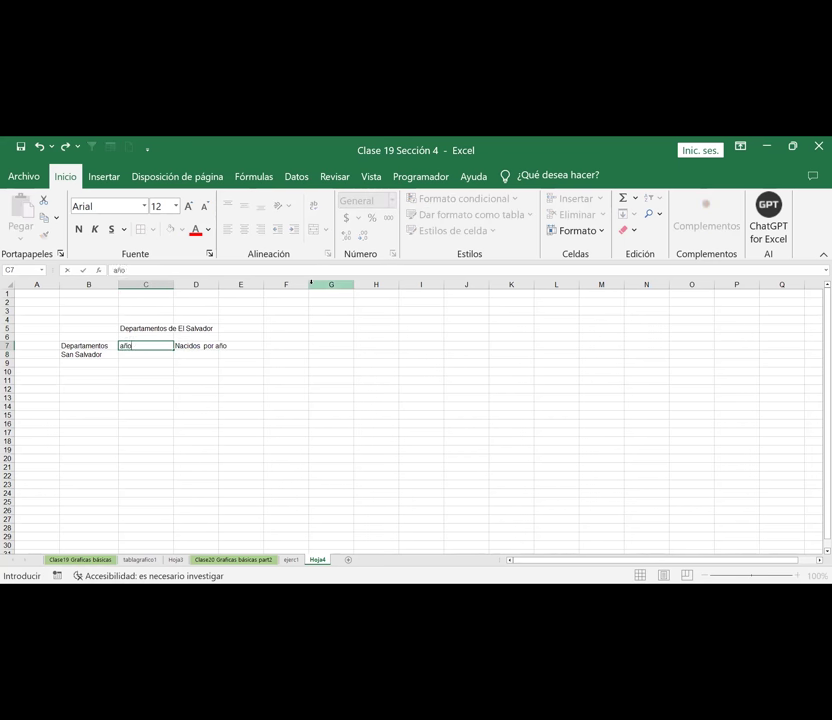
key(BackSpace)
key(BackSpace)
key(BackSpace)
text(Año)
Commit the Año header and apply All Borders to the table B7:D12
key(Return)
key(Up)
key(Left)
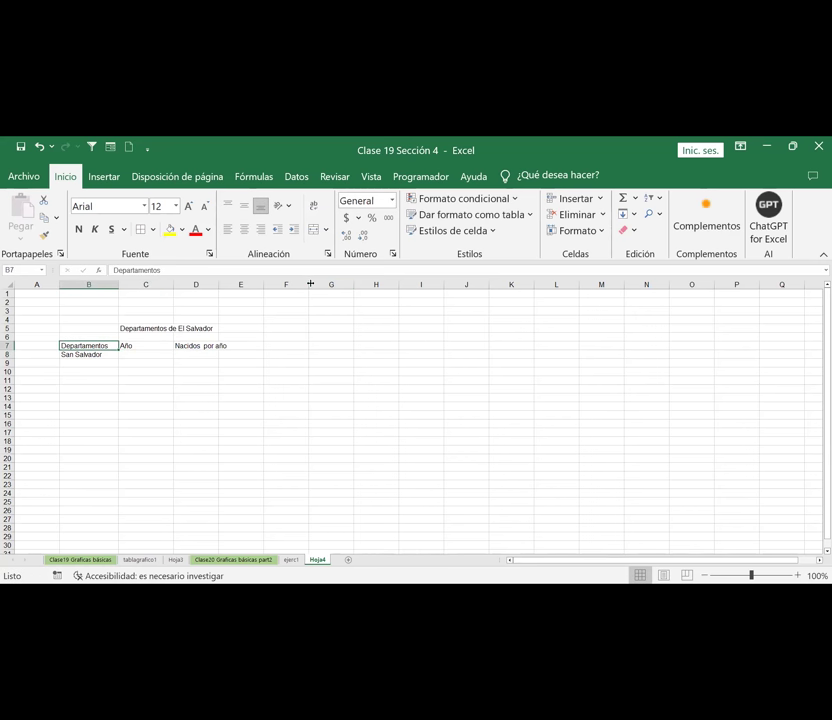
key(shift+Right)
key(shift+Right)
key(shift+Down)
key(shift+Down)
key(shift+Down)
key(shift+Down)
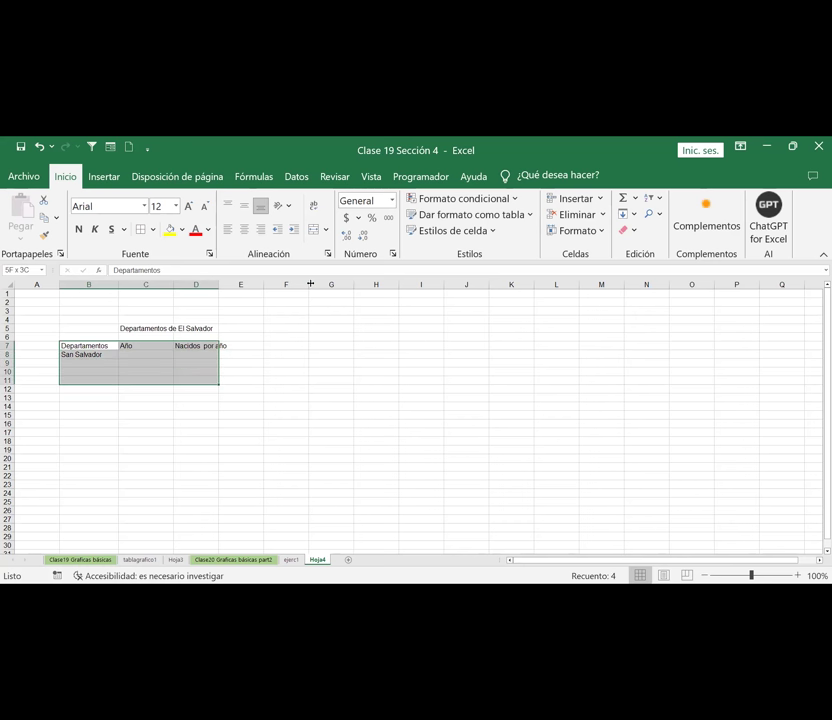
key(shift+Down)
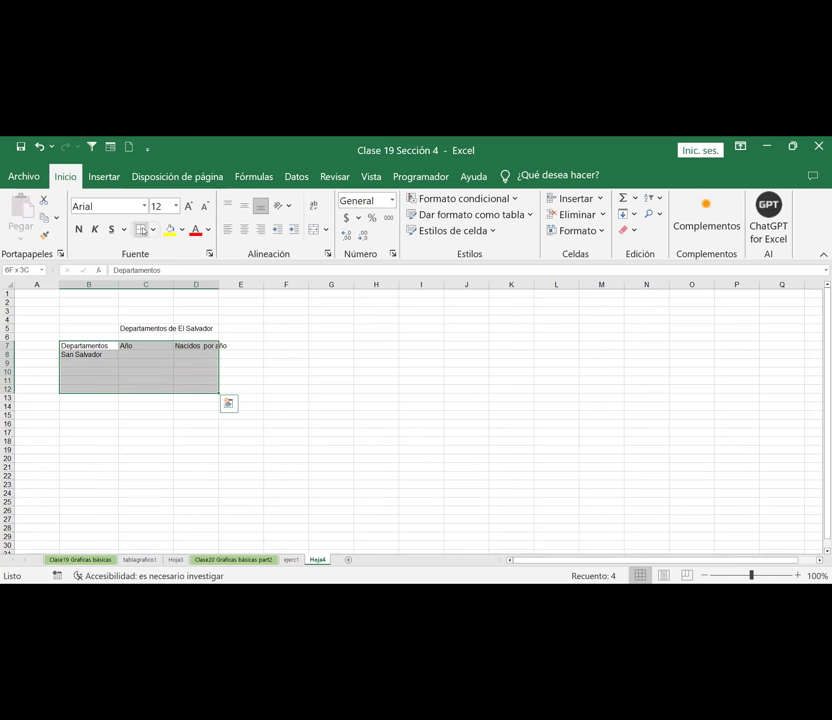
click(141, 229)
Hide the sheet gridlines and widen column D to fit 'Nacidos por año'
click(371, 176)
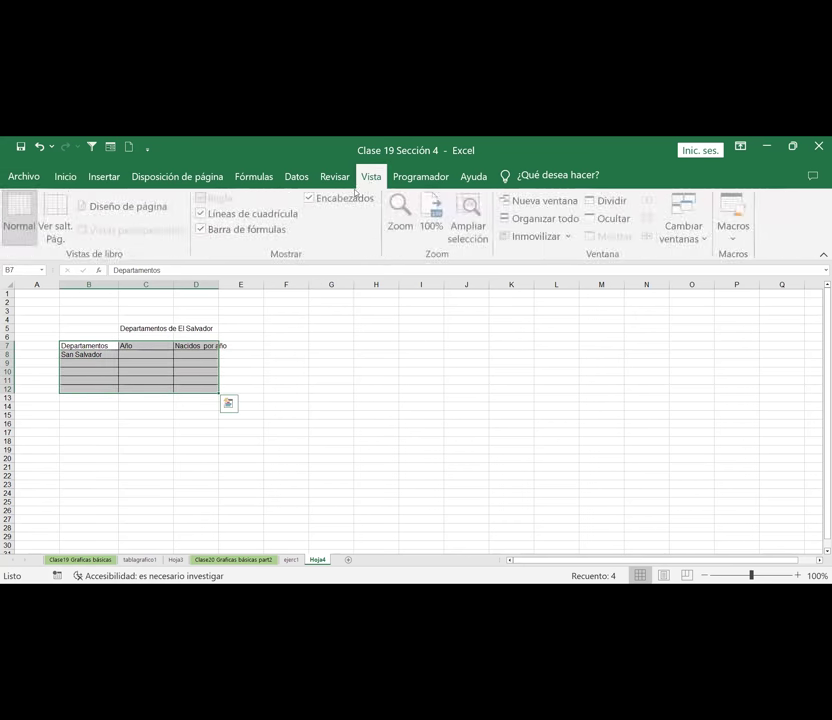
click(201, 213)
click(331, 389)
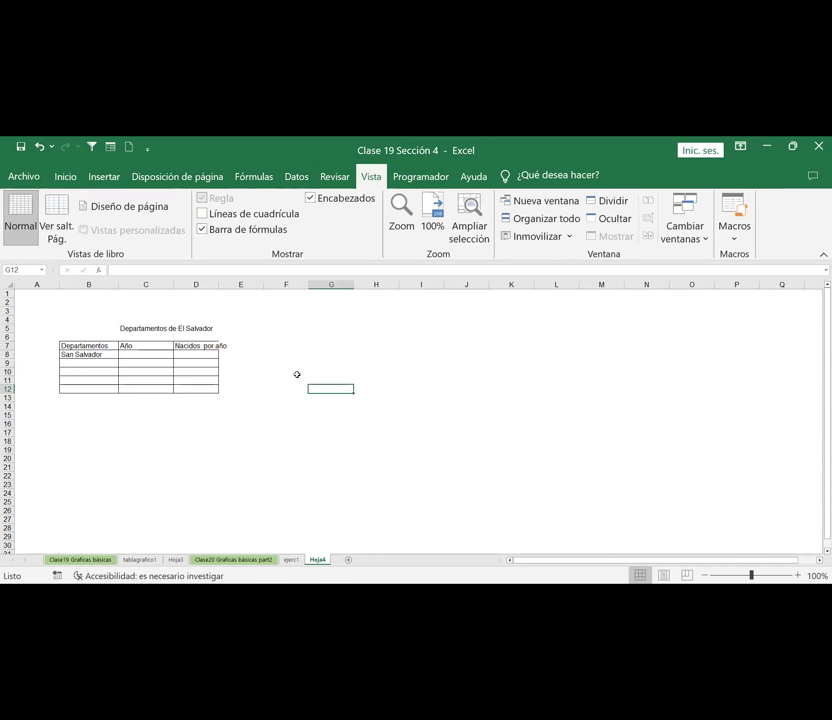
drag(219, 287, 241, 287)
Enter the year 2022 in C8 for San Salvador
click(137, 354)
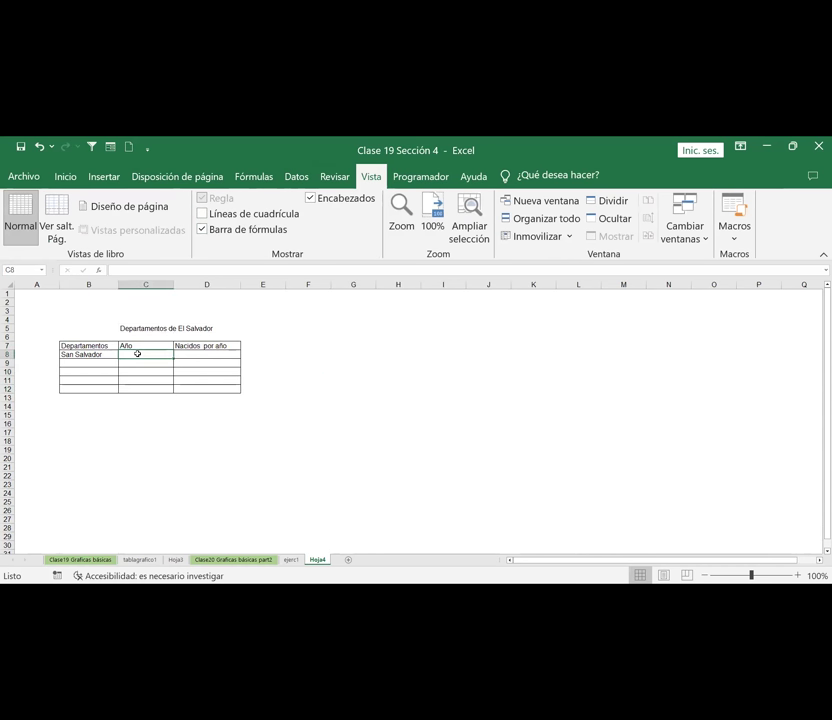
text(20)
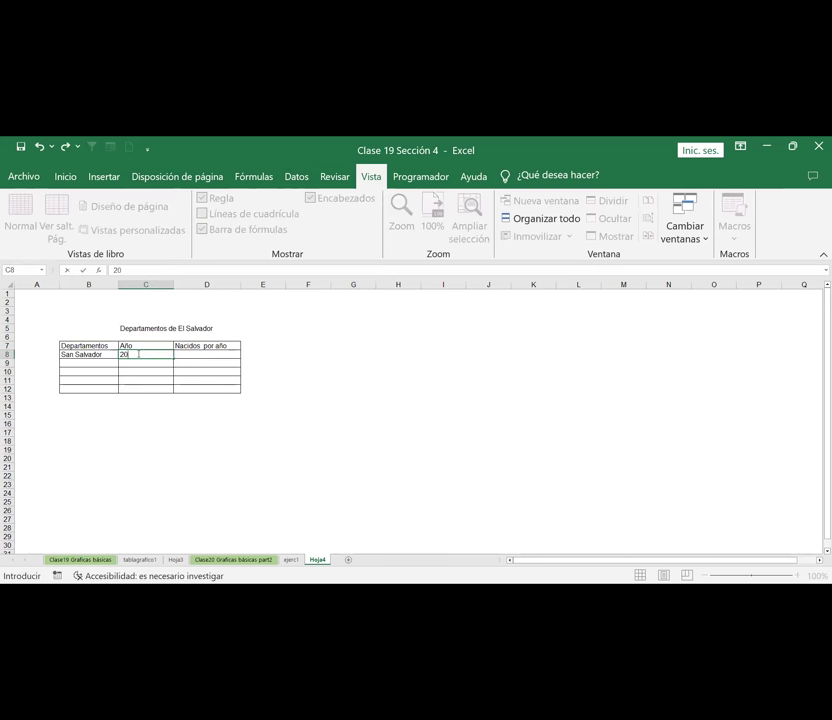
text(0)
key(BackSpace)
text(22)
key(Return)
click(138, 354)
key(Down)
key(Down)
key(Down)
key(Down)
key(Up)
key(Up)
key(Up)
key(Up)
key(Up)
key(Down)
key(Down)
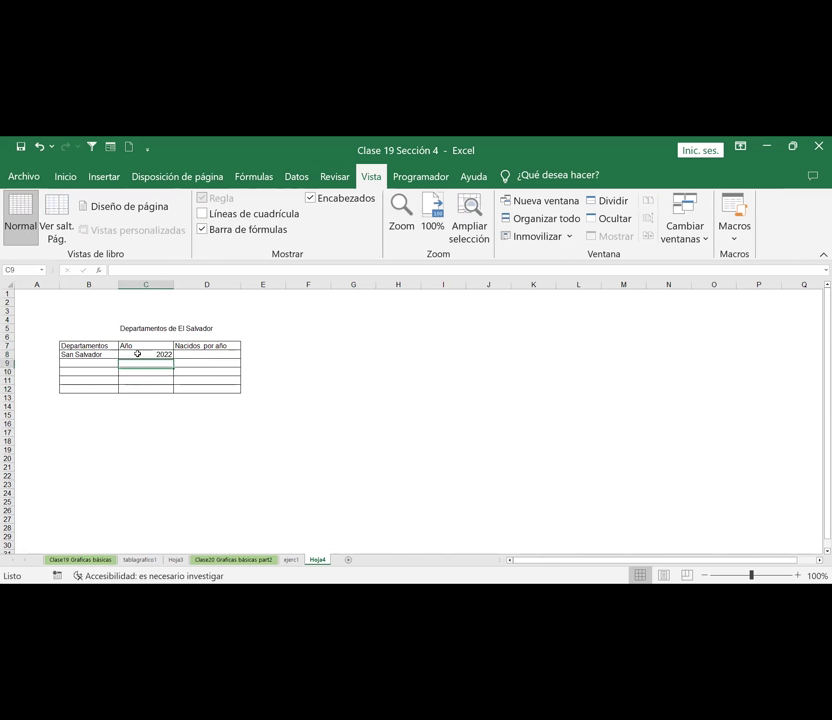
key(Right)
key(Up)
key(Up)
key(Down)
key(Up)
key(Down)
key(Left)
key(Down)
key(Left)
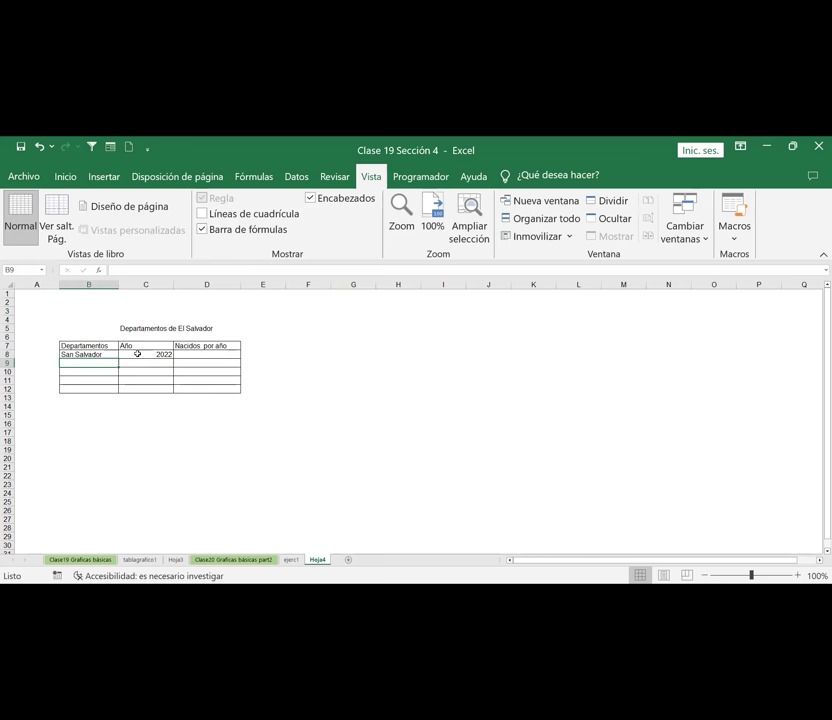
List La Paz, Ahuachapan, San Miguel and Son sonate in B9:B12
text(La Paz)
key(Return)
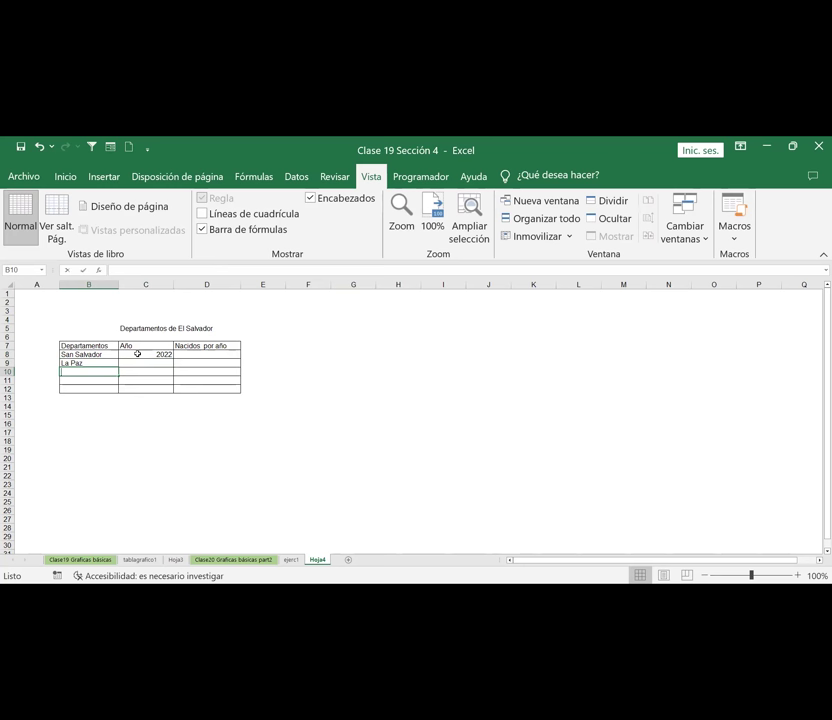
text(Ahu)
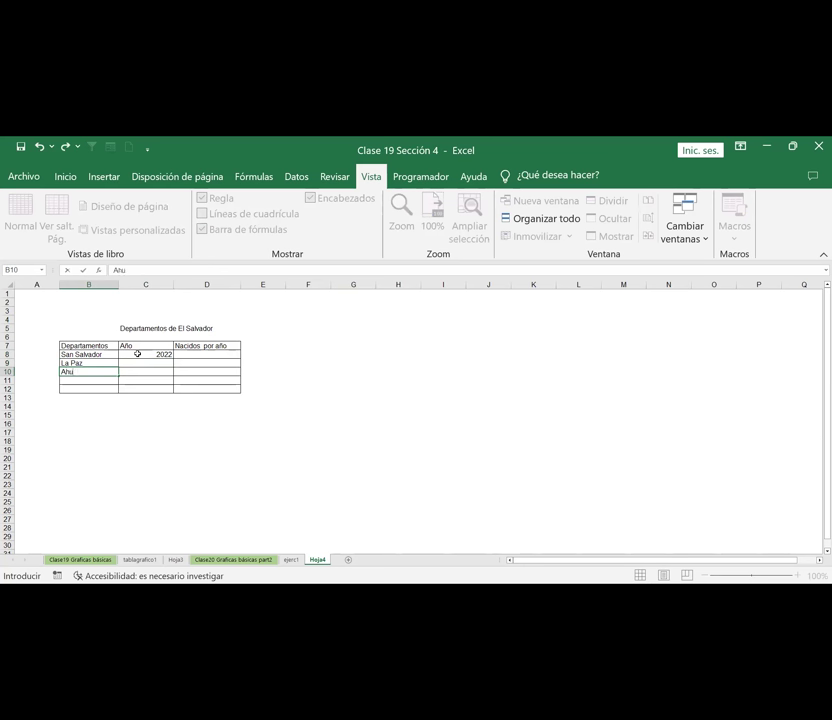
text(achapan)
key(Return)
text(San Miguel)
key(Return)
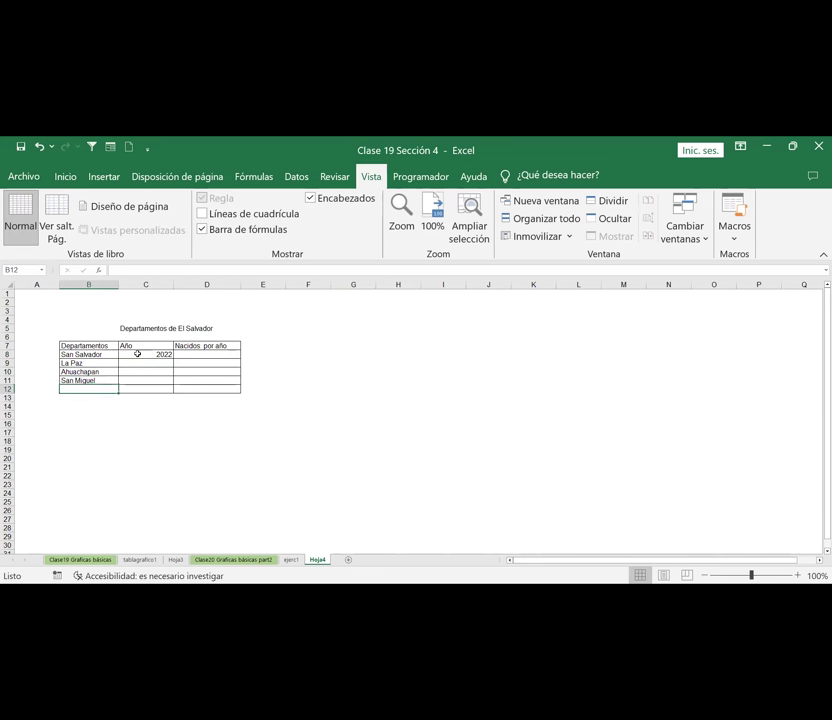
text(Son sonate)
key(Return)
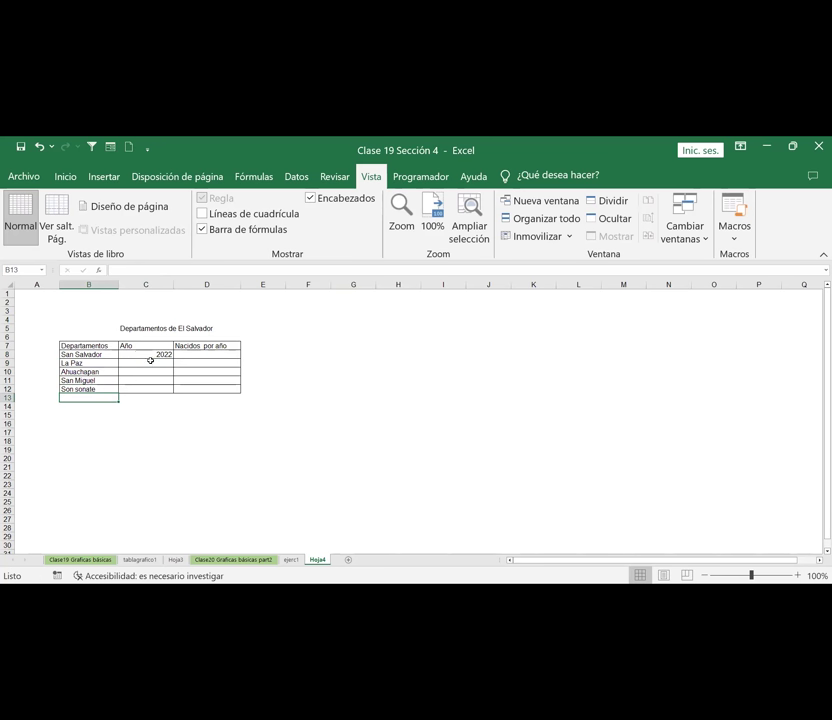
Fill 2022 down the Año column from C8 to C12
click(152, 357)
drag(174, 358, 176, 390)
click(204, 355)
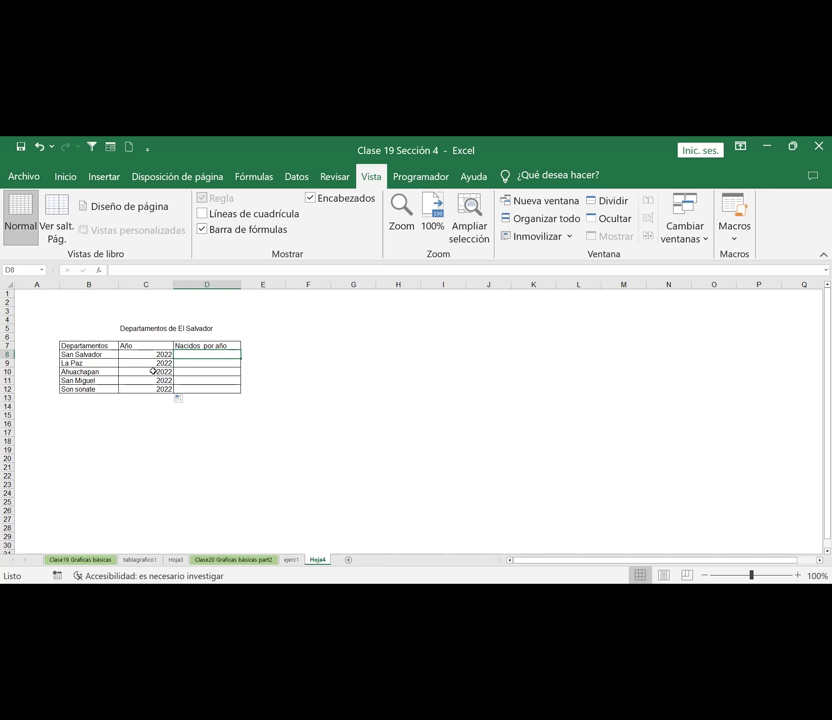
key(Up)
key(Down)
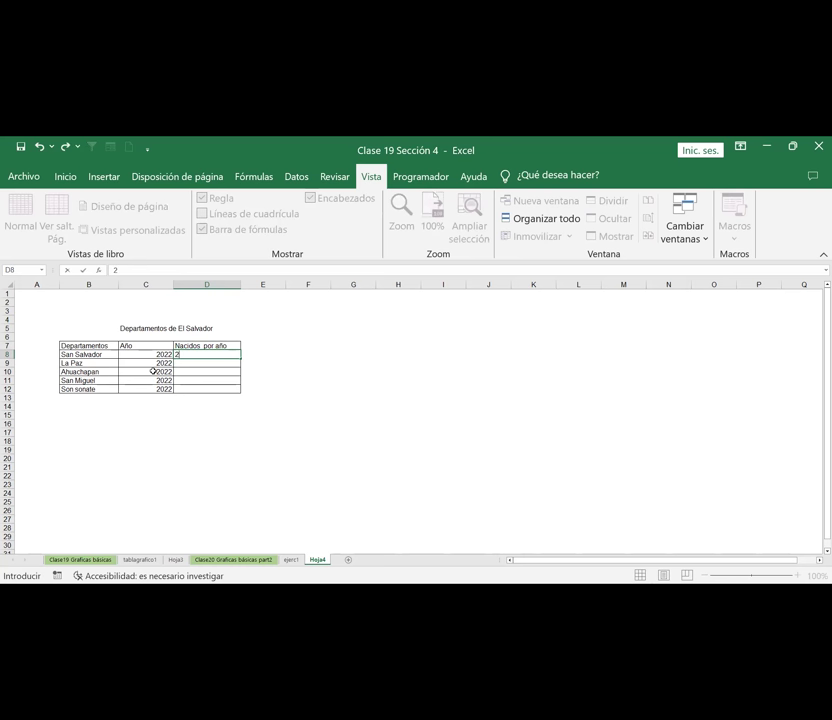
text(2)
key(BackSpace)
text(654)
key(Return)
key(Up)
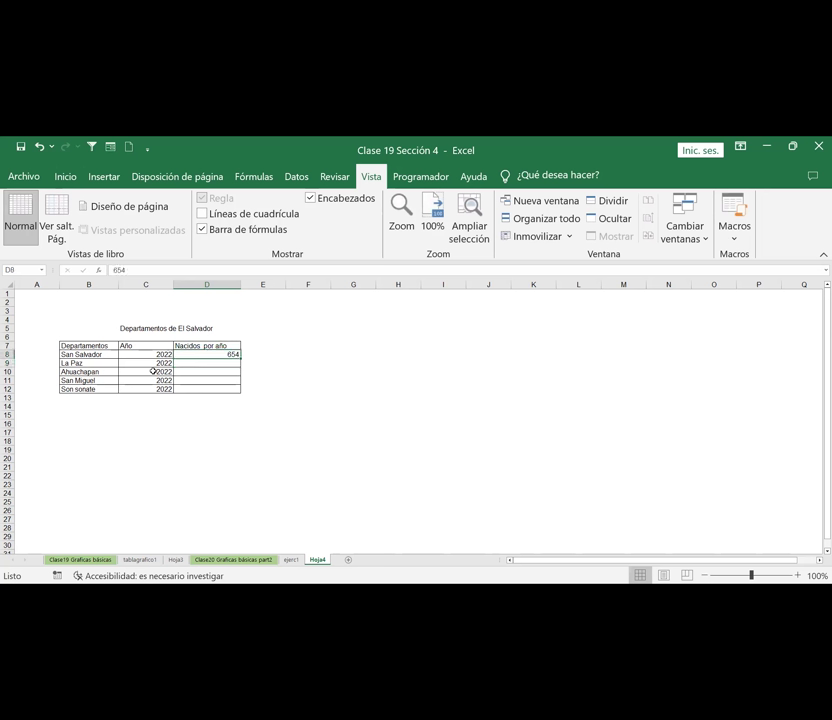
key(Down)
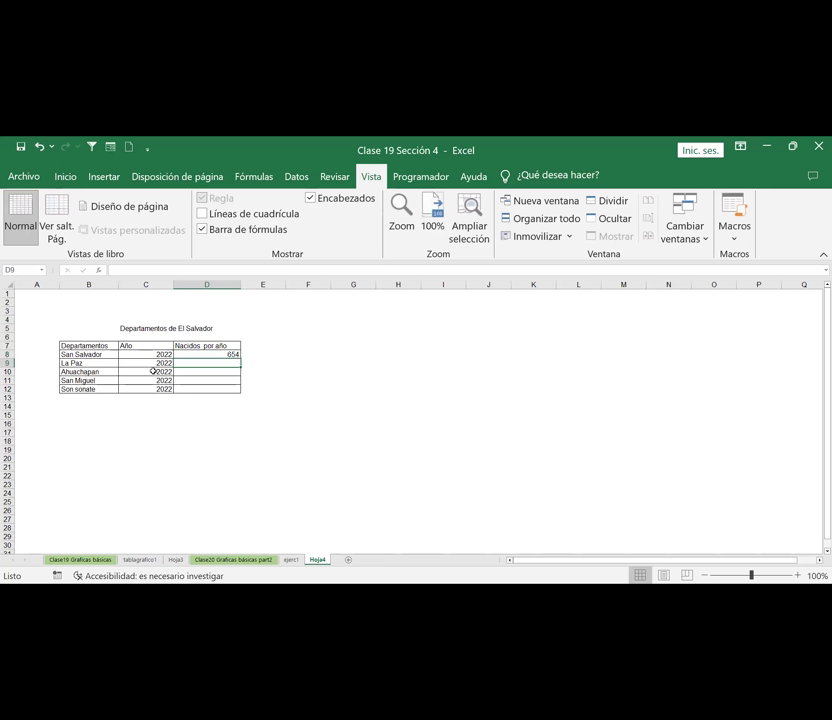
text(700)
key(Return)
key(Up)
key(Down)
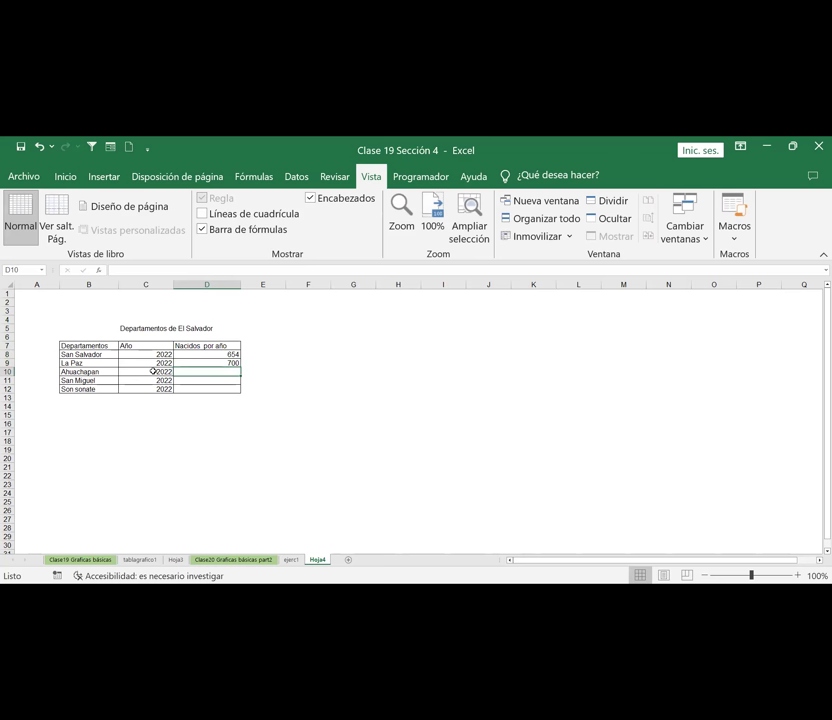
text(700)
key(Return)
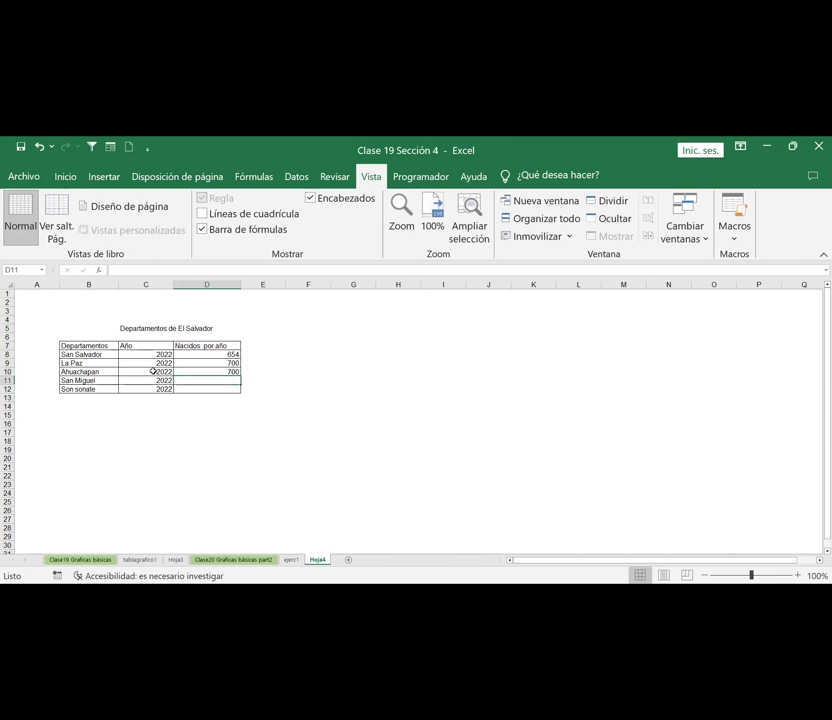
text(800)
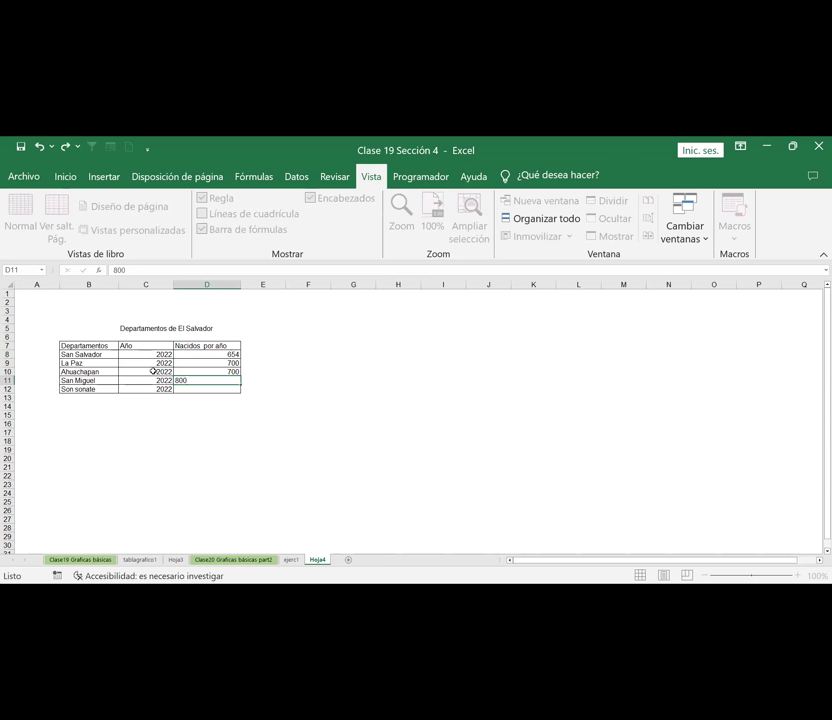
key(Return)
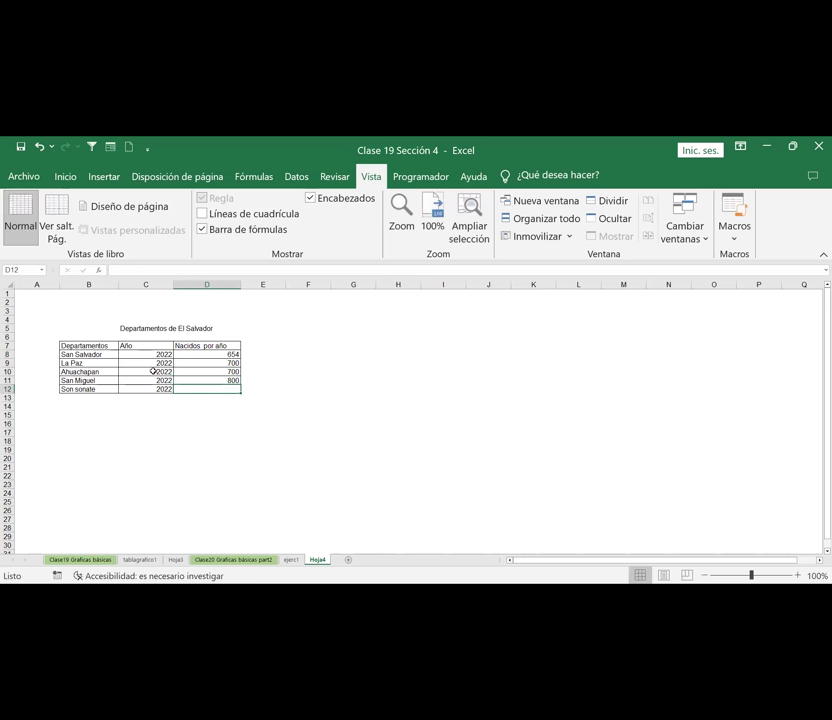
text(467)
key(Up)
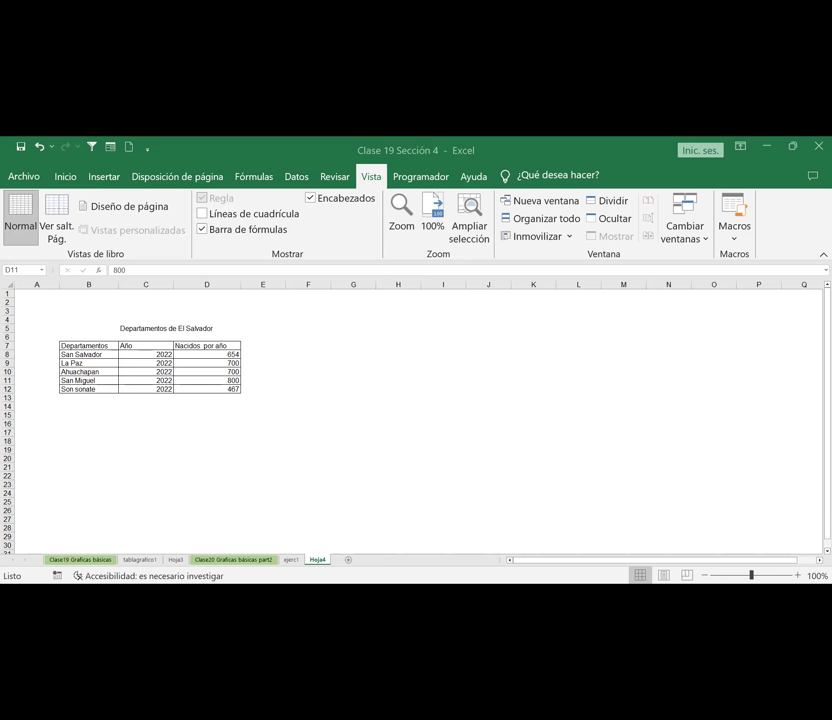
key(Right)
key(Right)
key(Right)
click(207, 458)
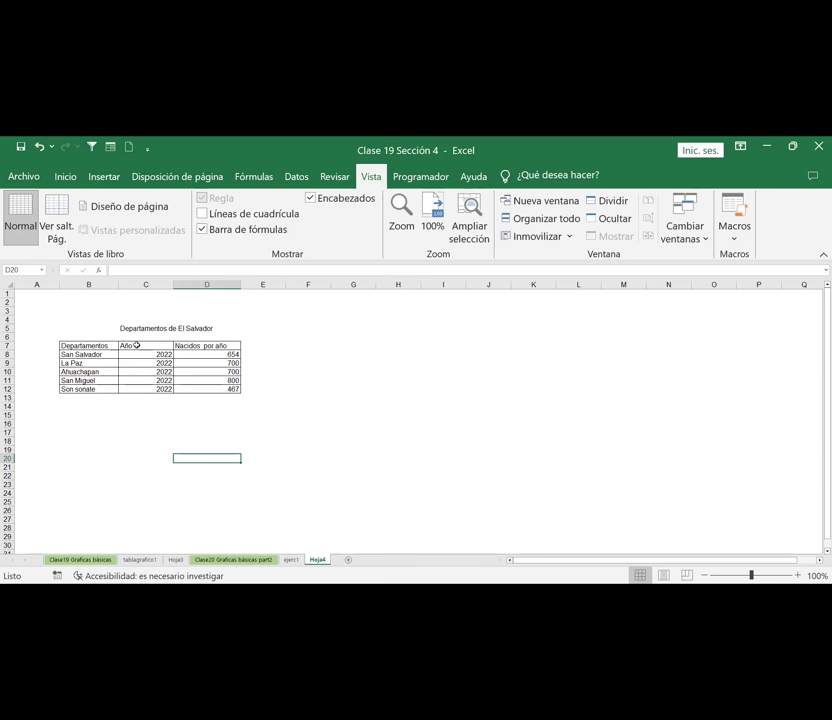
Select department names B7:B12 together with births D7:D12, with the Insertar commands showing
click(137, 345)
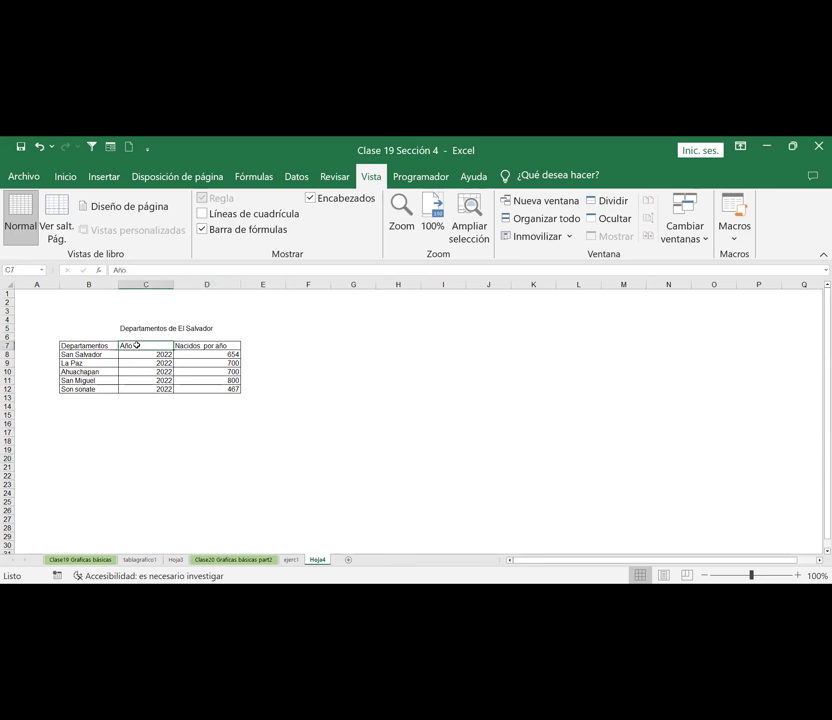
drag(137, 345, 195, 389)
click(358, 397)
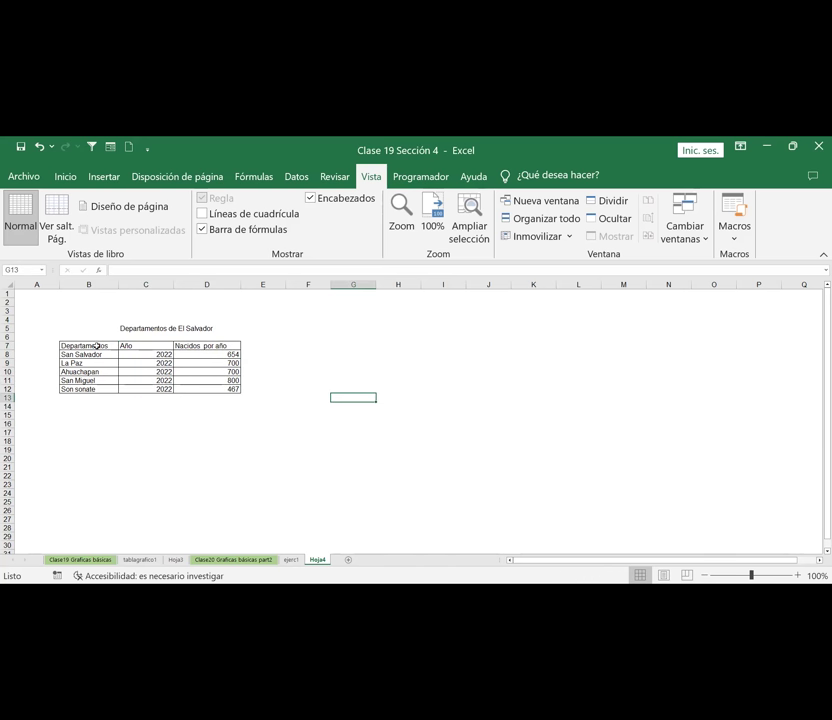
drag(96, 346, 70, 389)
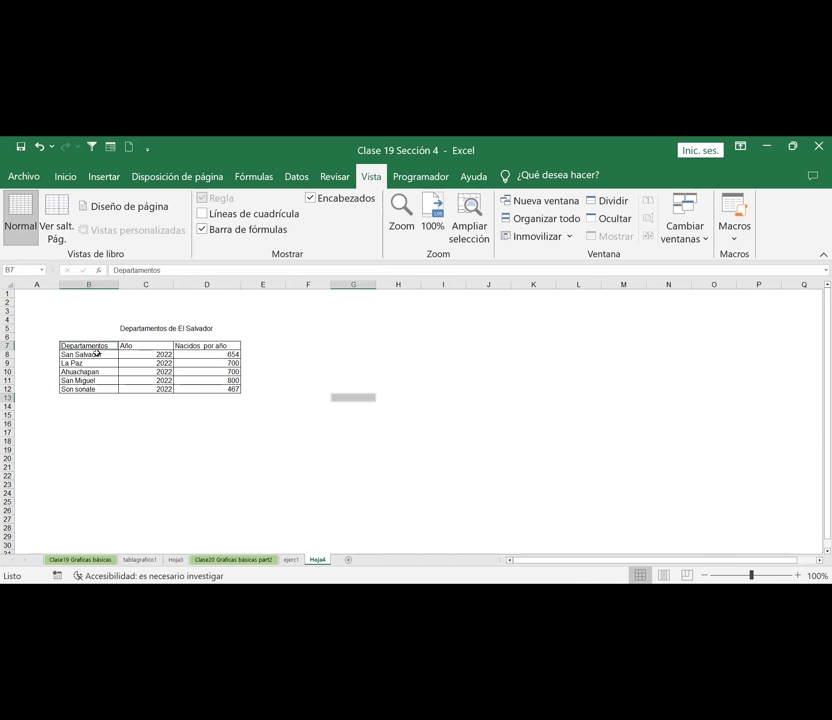
ctrl+drag(201, 346, 199, 390)
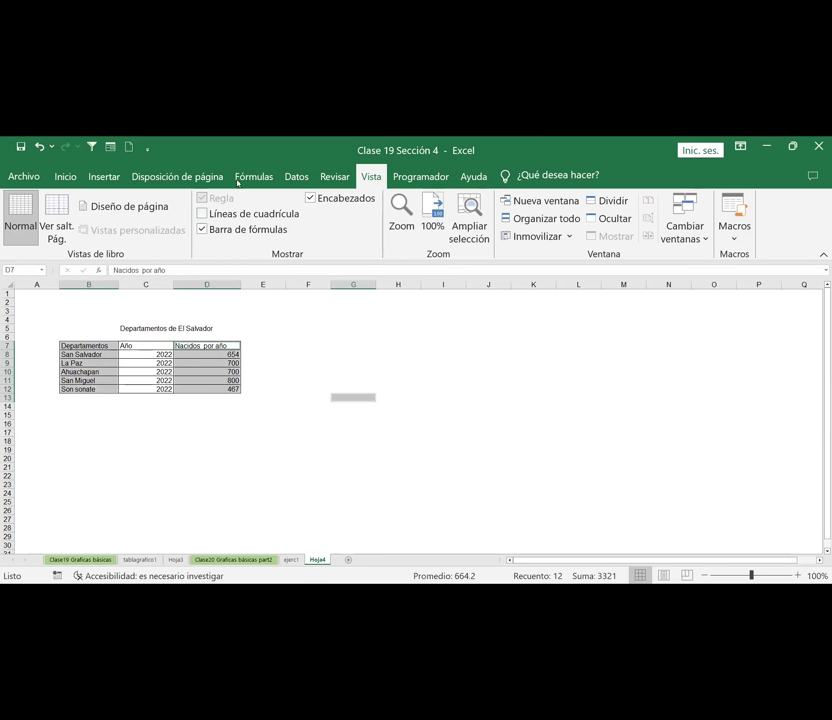
click(98, 179)
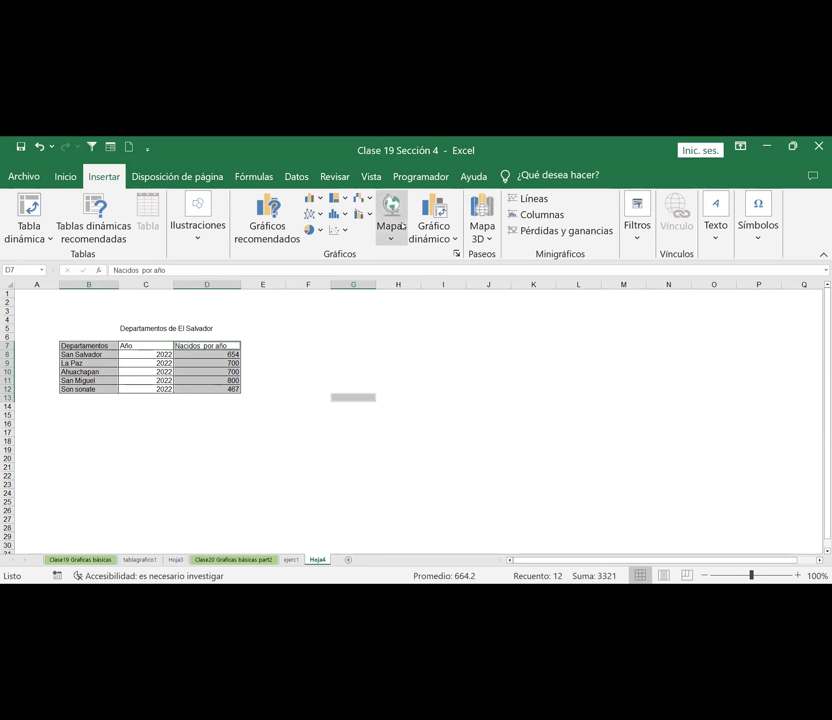
Browse the pivot, line, hierarchy, waterfall and scatter chart galleries
click(458, 240)
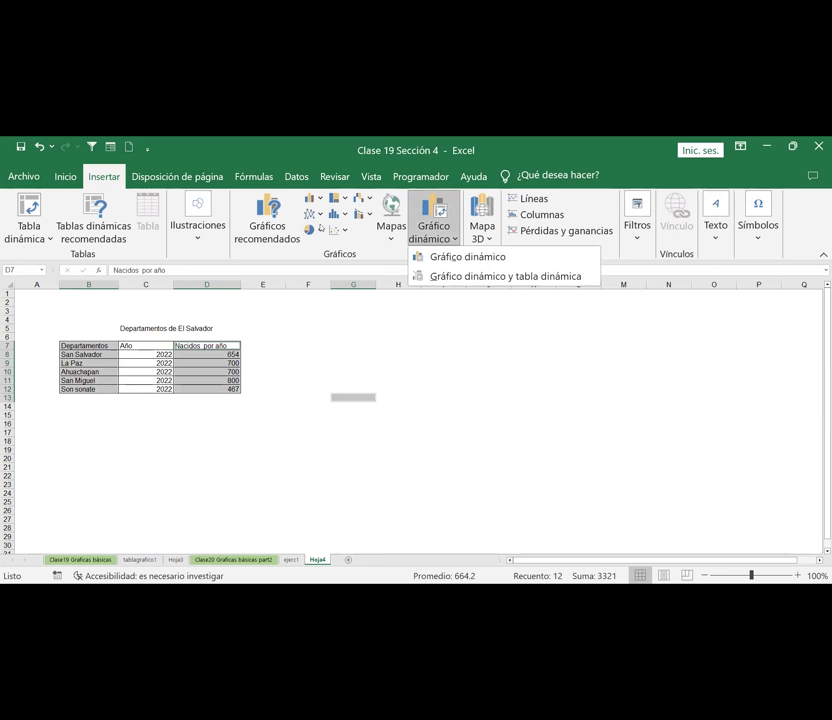
click(316, 214)
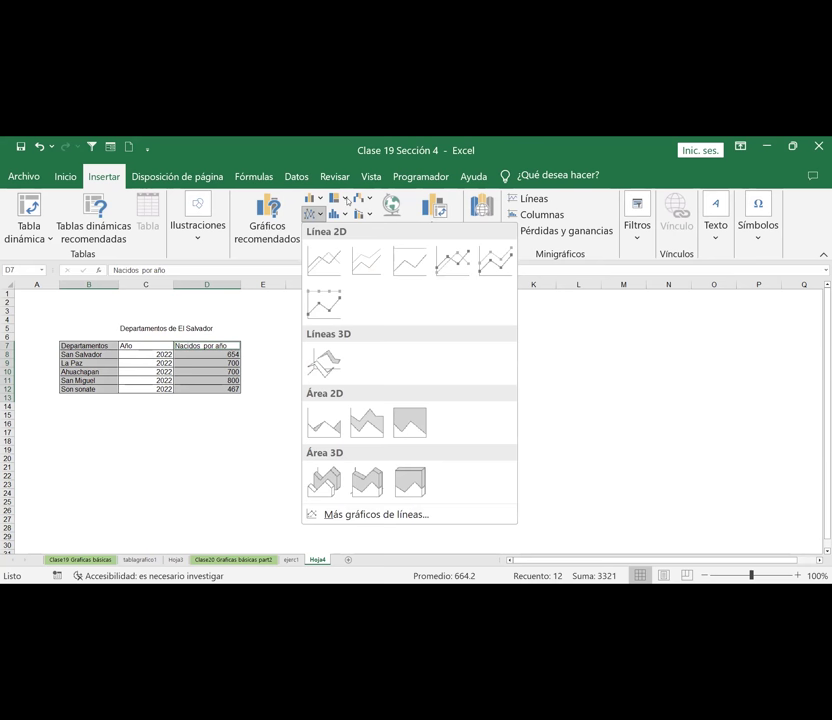
click(347, 200)
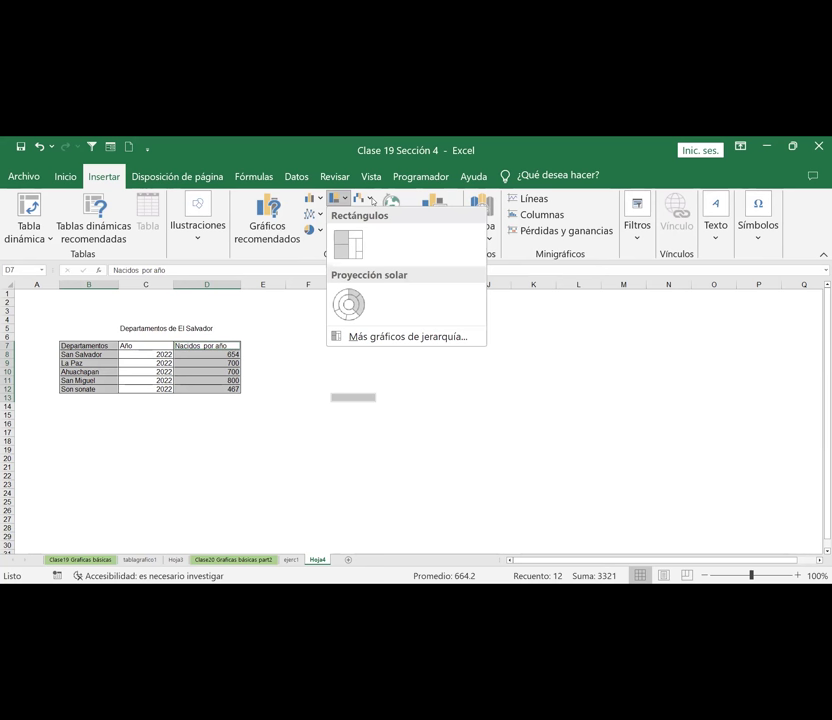
click(372, 200)
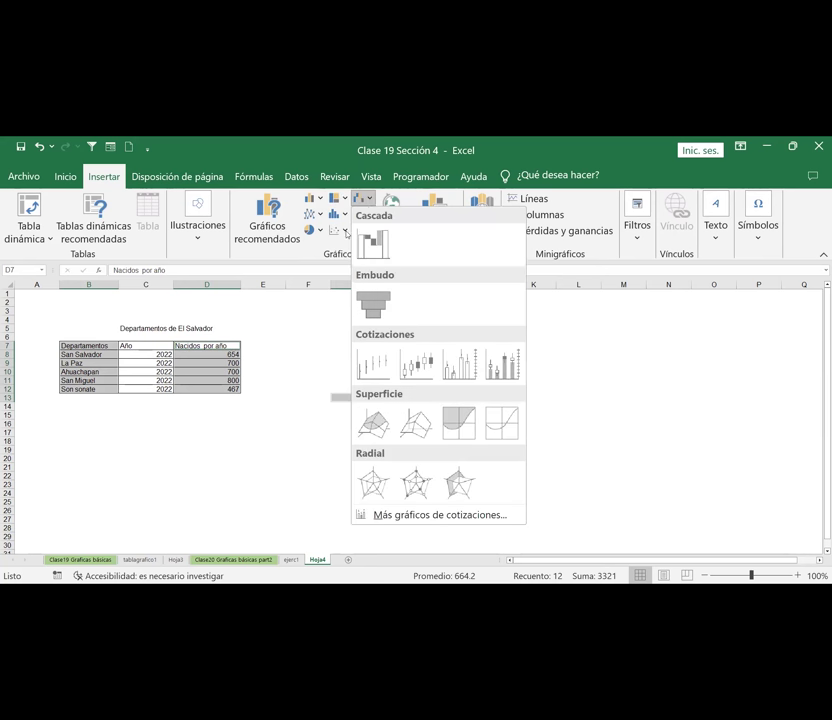
click(345, 231)
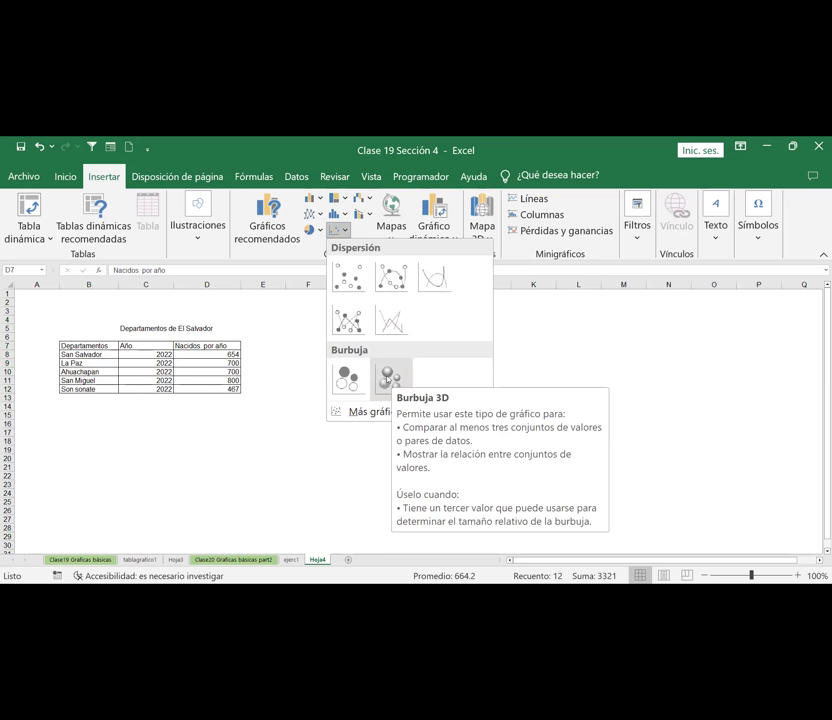
Try a 3D bubble chart, dismiss the warning, and select the full table B7:D12
click(387, 379)
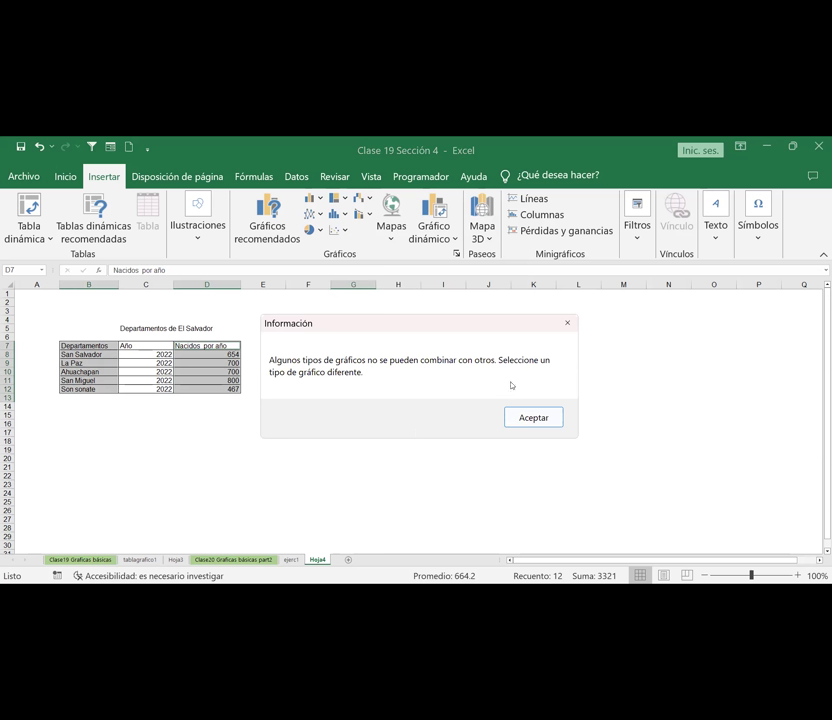
click(549, 420)
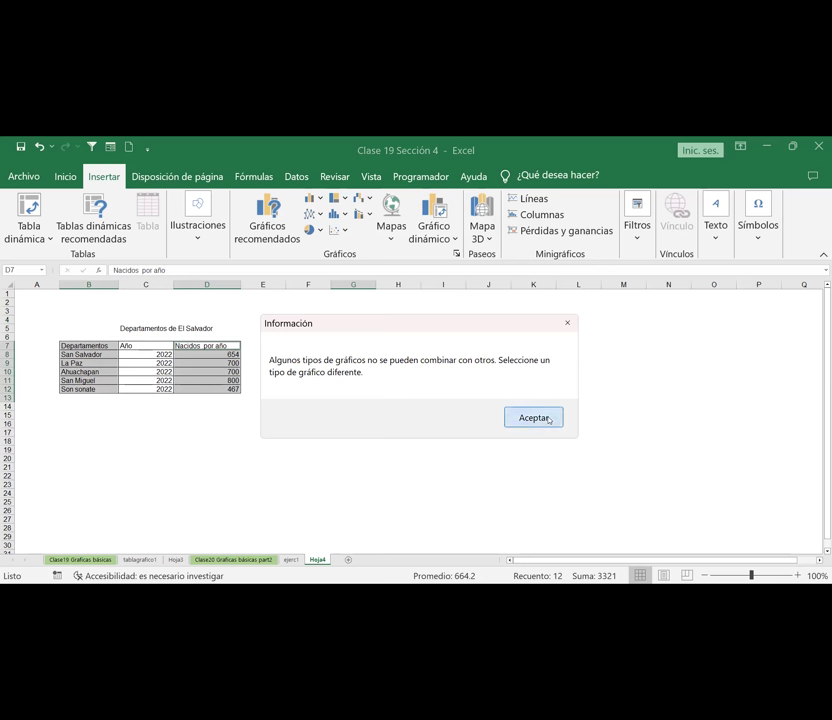
click(204, 475)
mouse_move(88, 345)
mouse_down()
mouse_move(200, 373)
mouse_move(200, 387)
mouse_up()
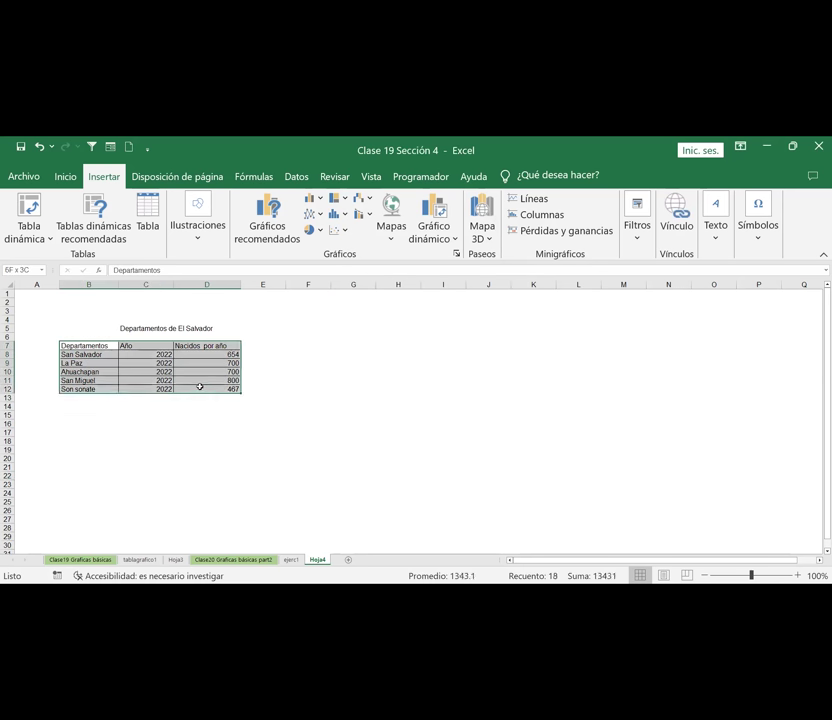
Insert a 3D bubble chart, stretch it left, right and upward, and open the vertical axis formatting
click(345, 231)
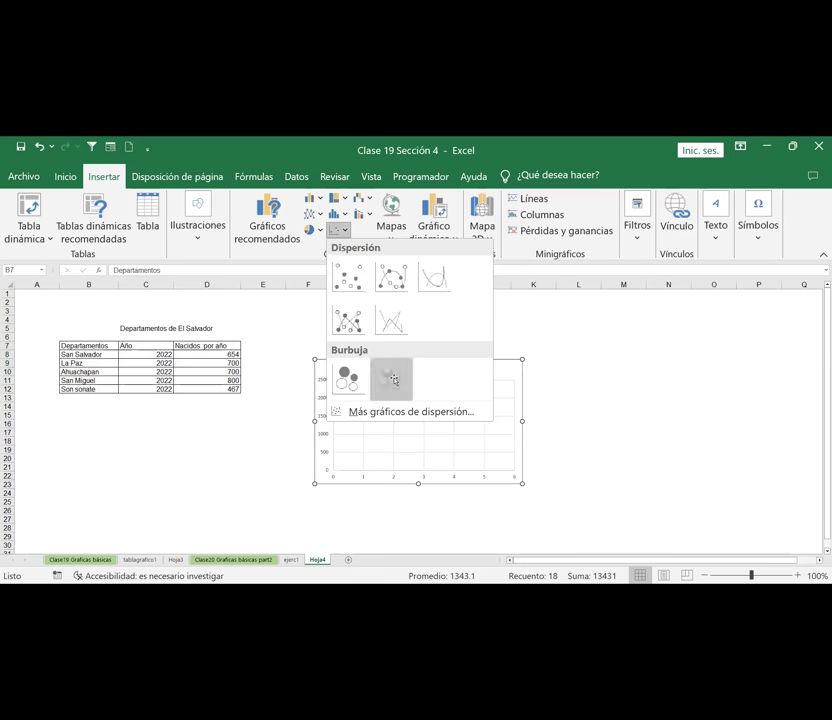
click(393, 377)
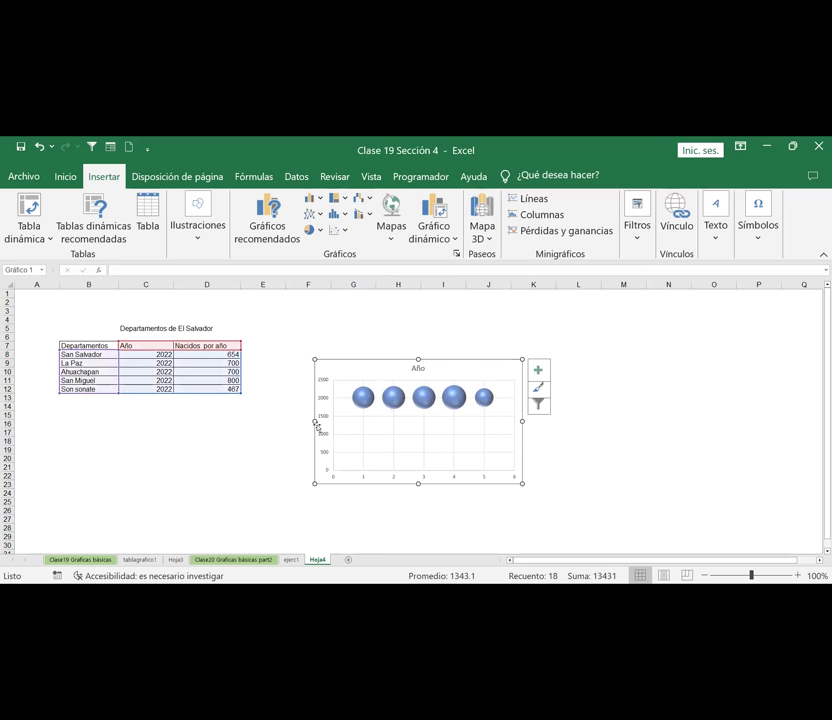
drag(315, 423, 254, 423)
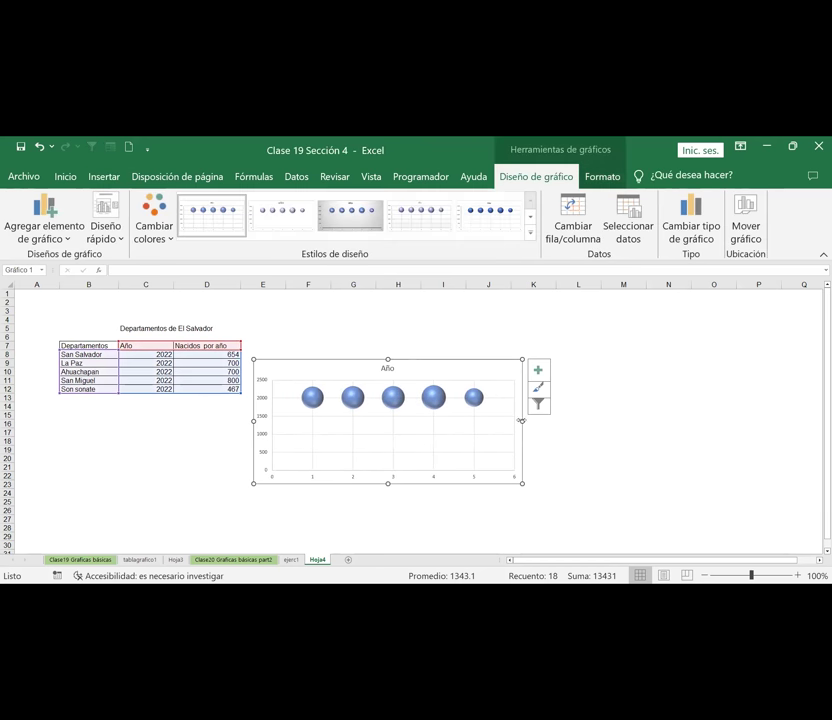
drag(521, 421, 588, 430)
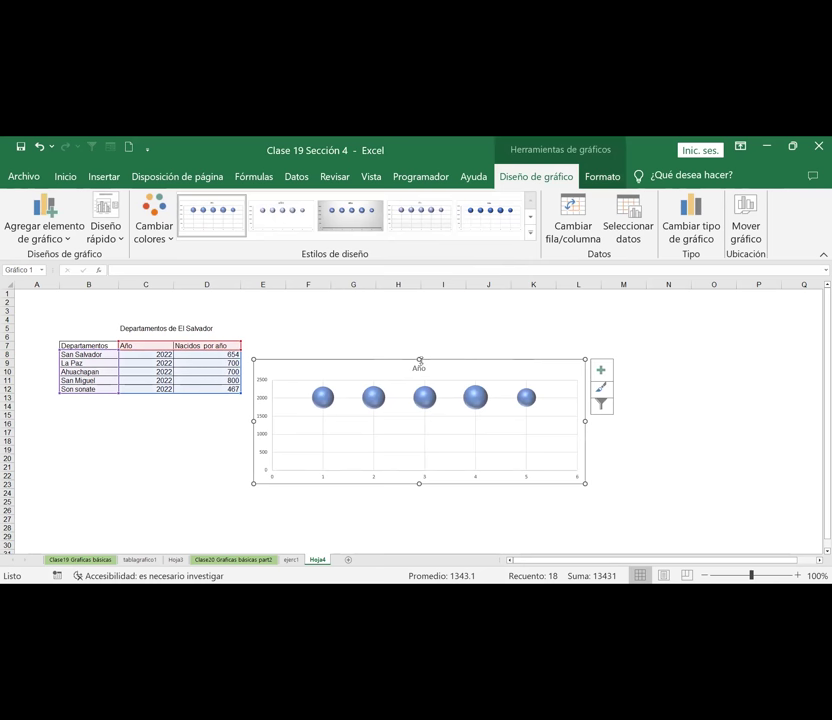
drag(419, 360, 420, 313)
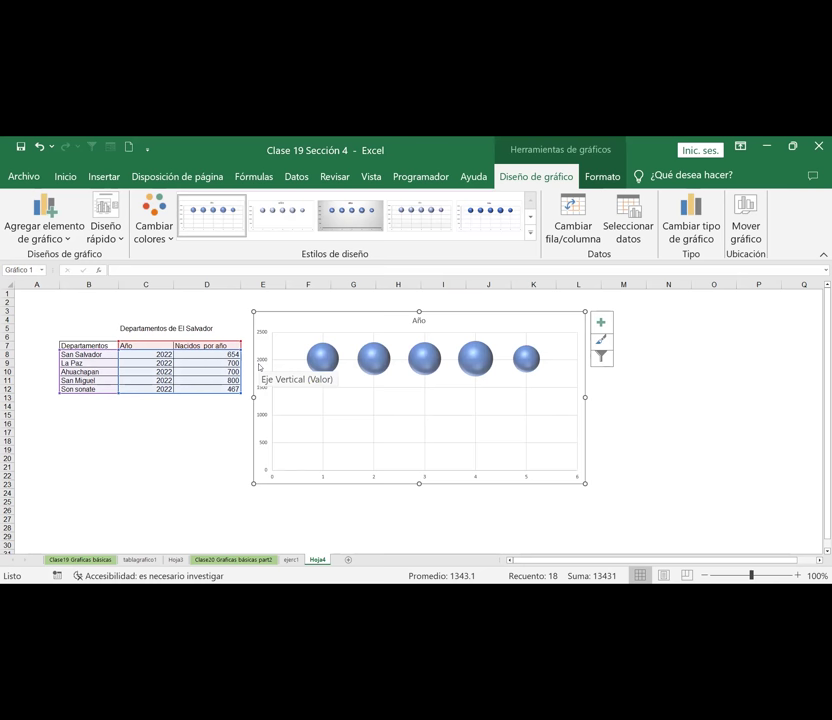
double_click(259, 367)
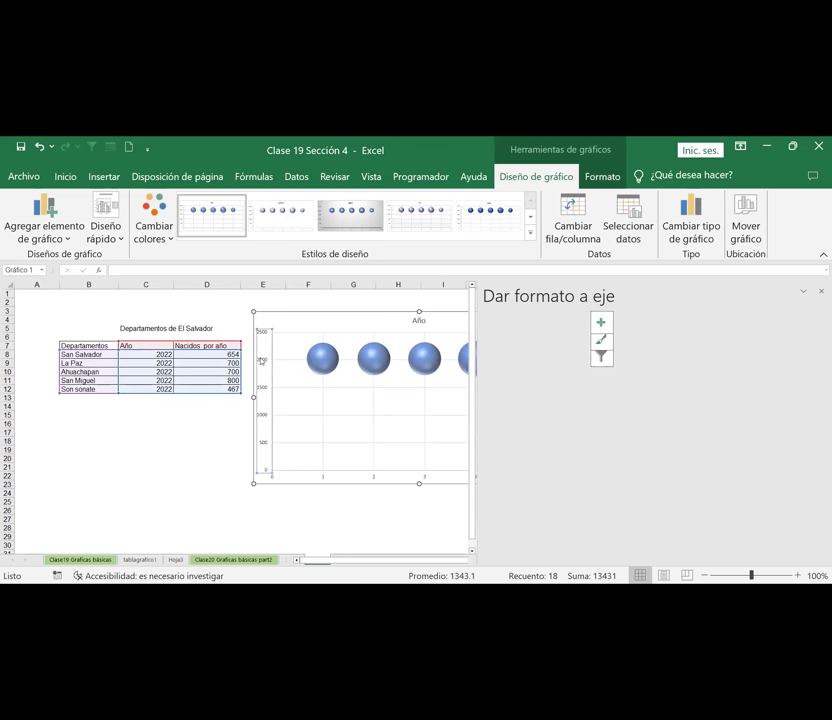
Scroll through the axis settings, then switch the format pane to the plot area and chart area
scroll(712, 510, down, 3)
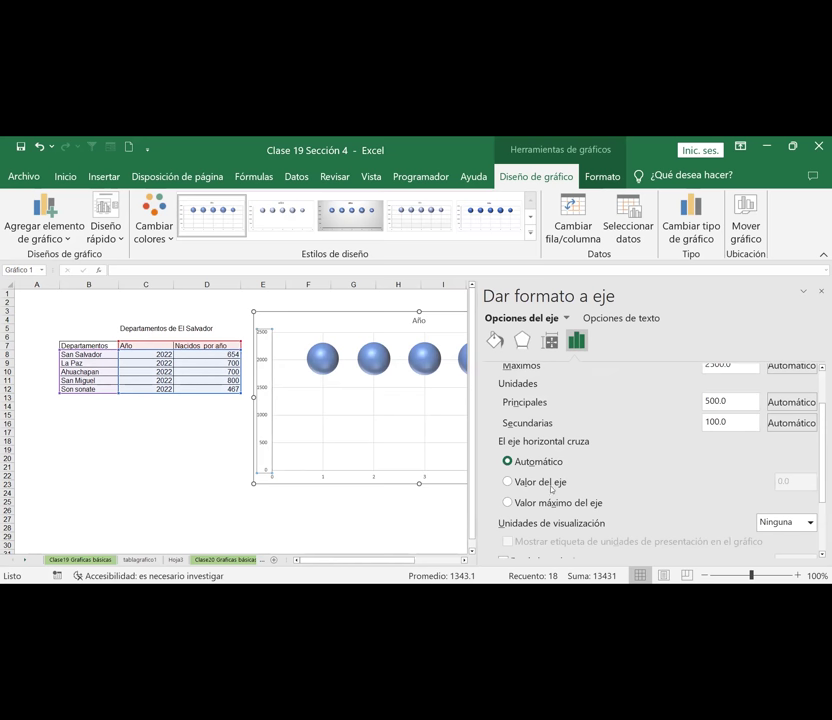
scroll(560, 464, down, 3)
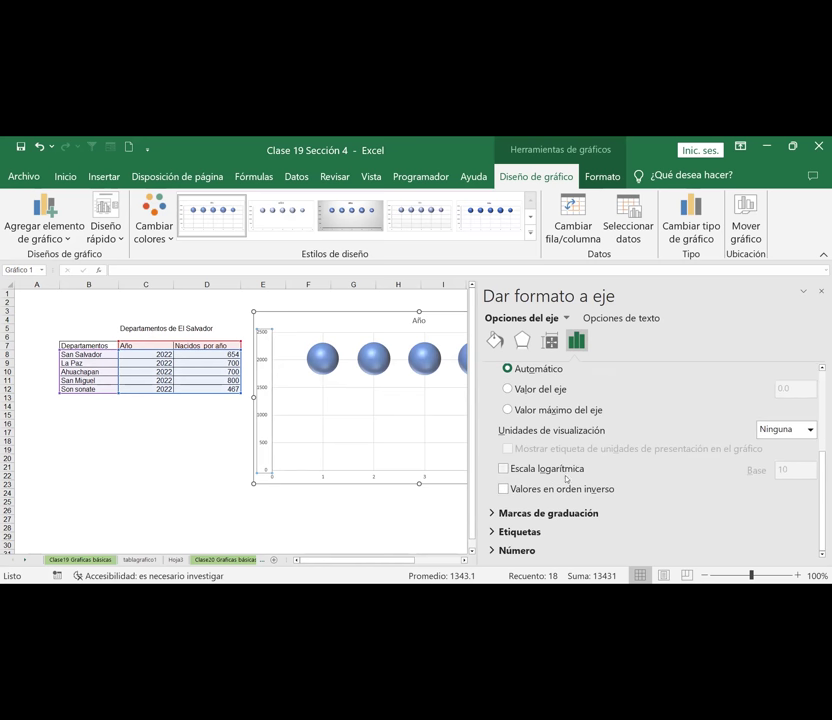
click(277, 374)
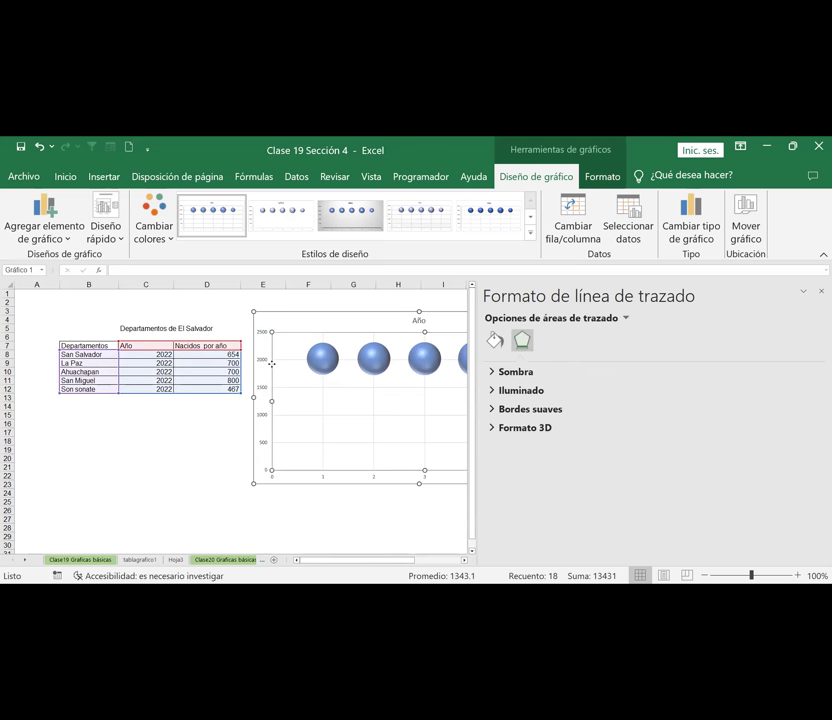
click(263, 372)
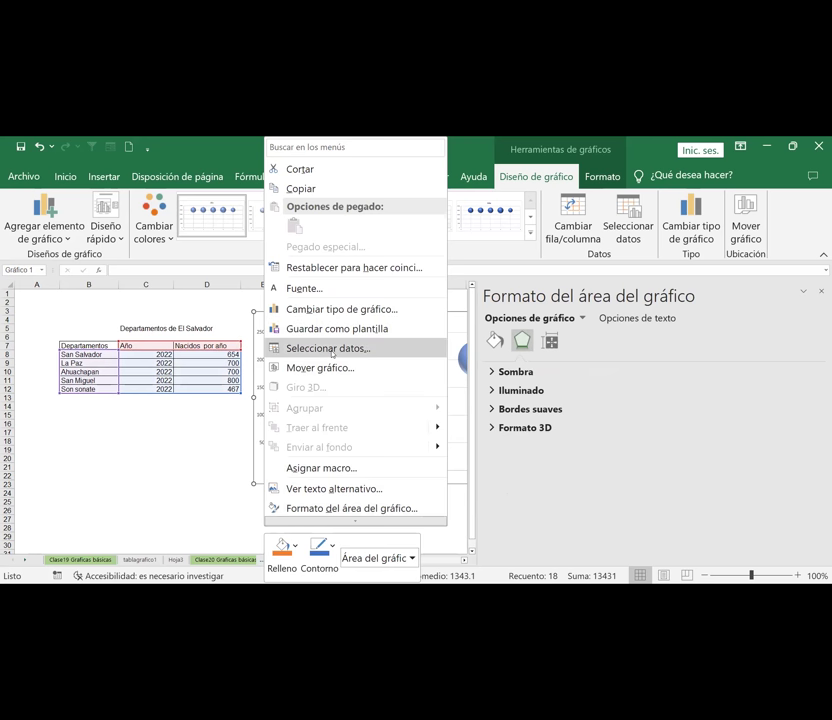
In Seleccionar datos, remove the Año series and start adding a new series
click(333, 350)
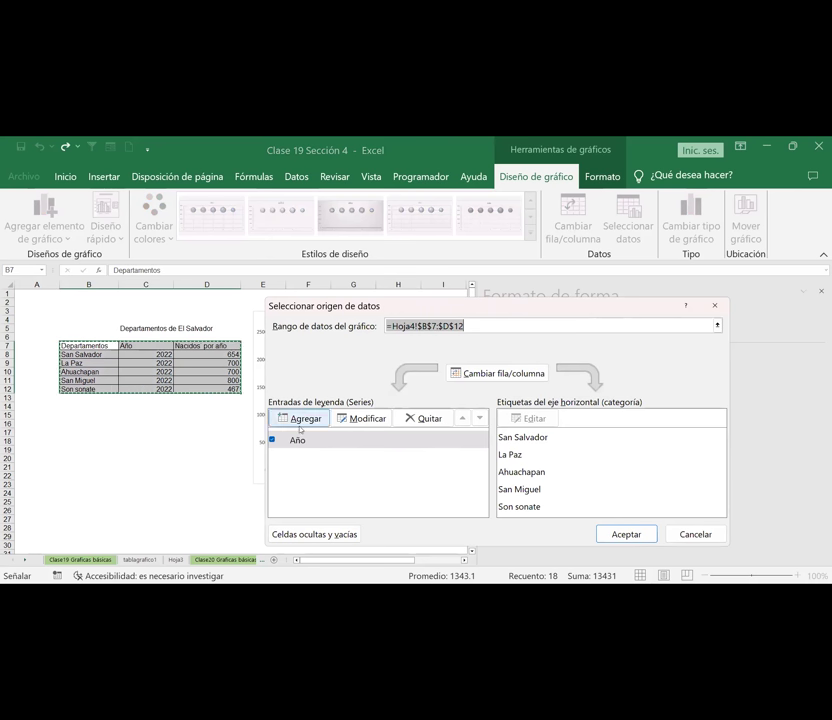
click(421, 420)
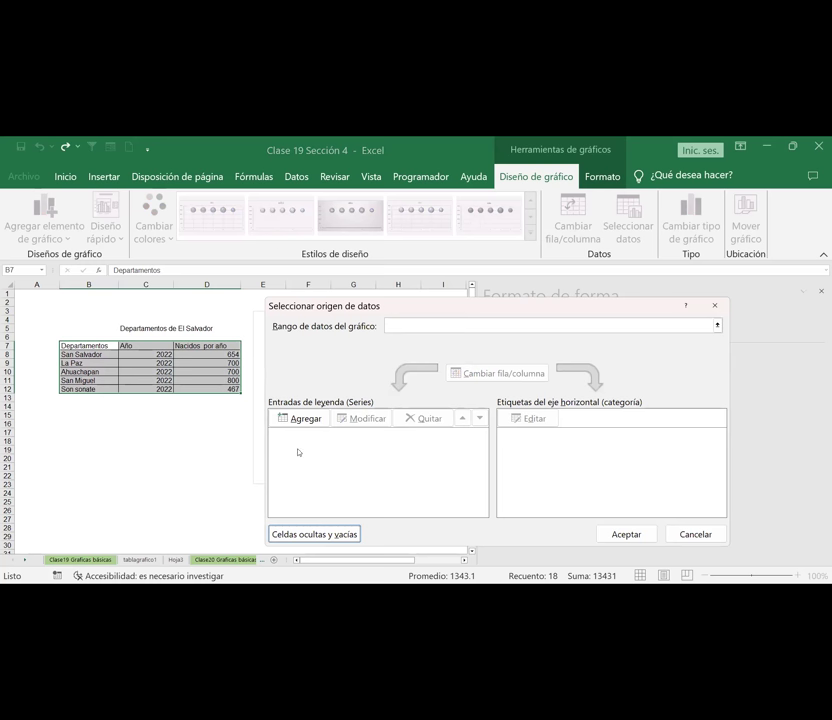
click(302, 420)
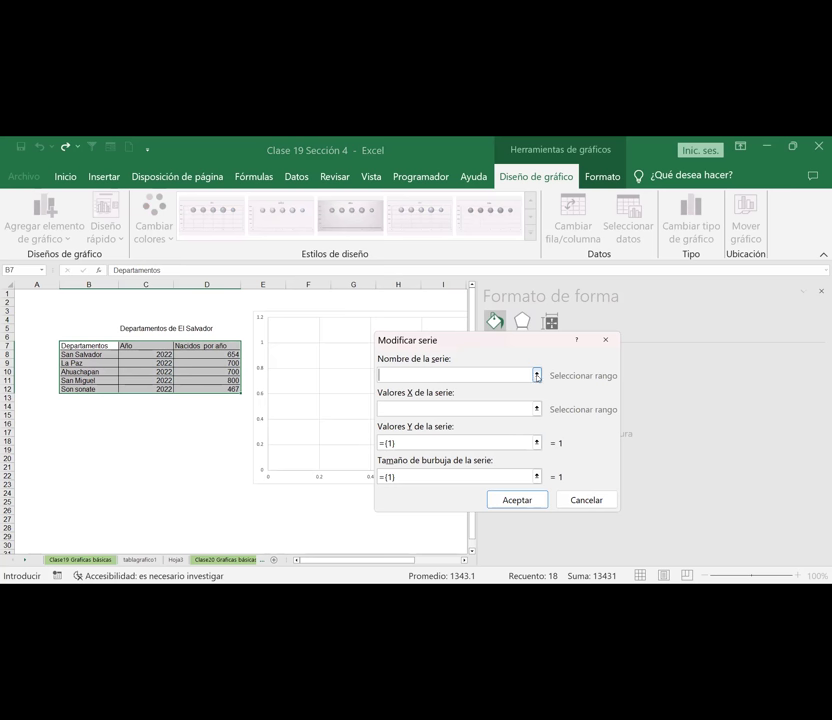
Set the new series' X values to the department names in B8:B12
click(537, 409)
click(205, 380)
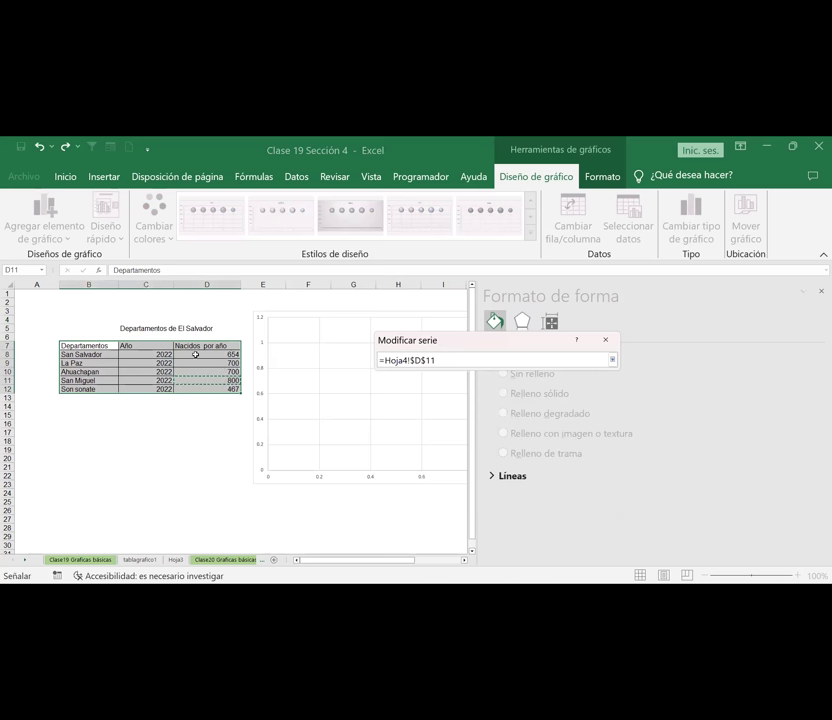
click(101, 356)
drag(101, 356, 90, 389)
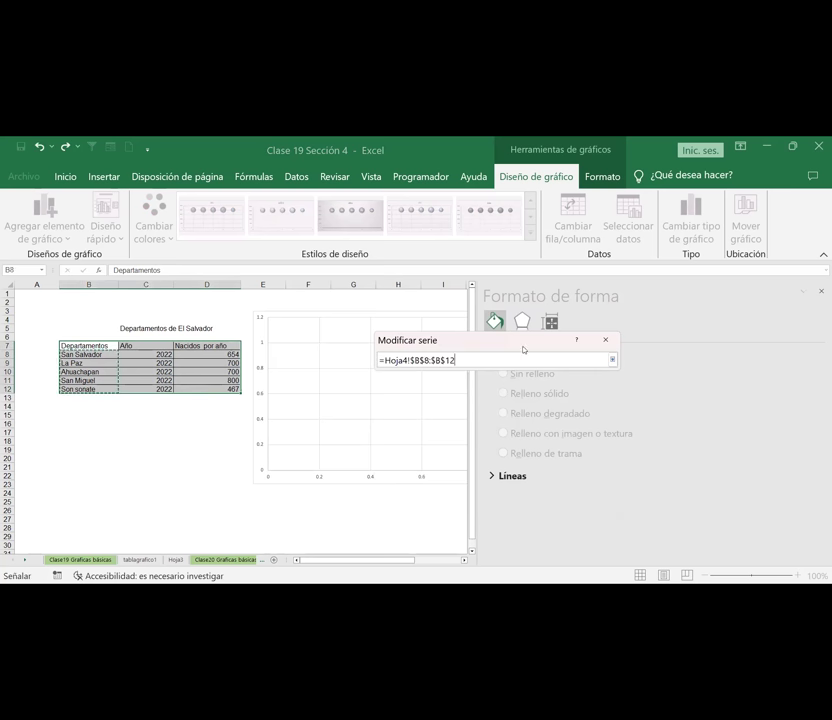
click(613, 360)
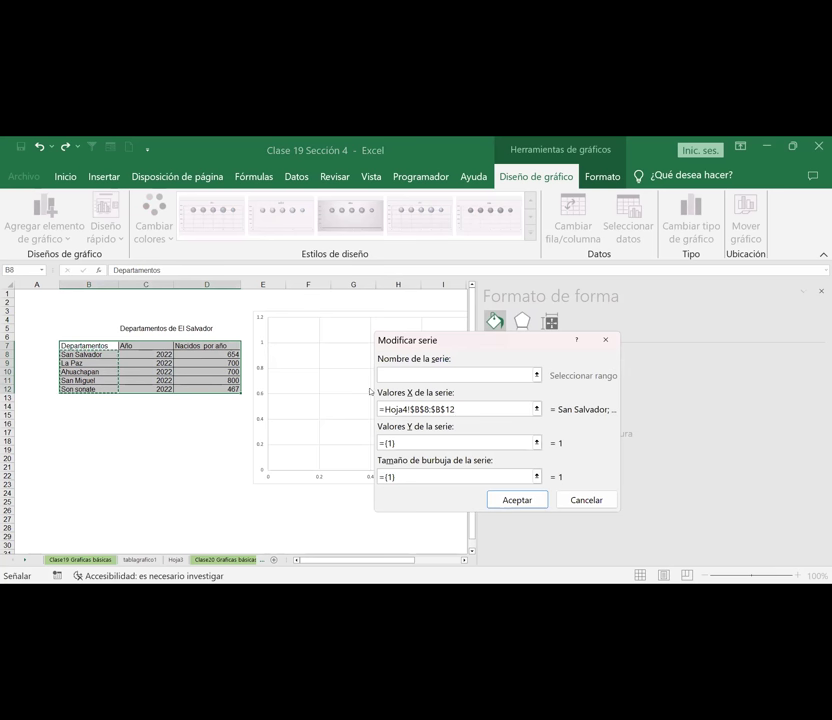
click(536, 442)
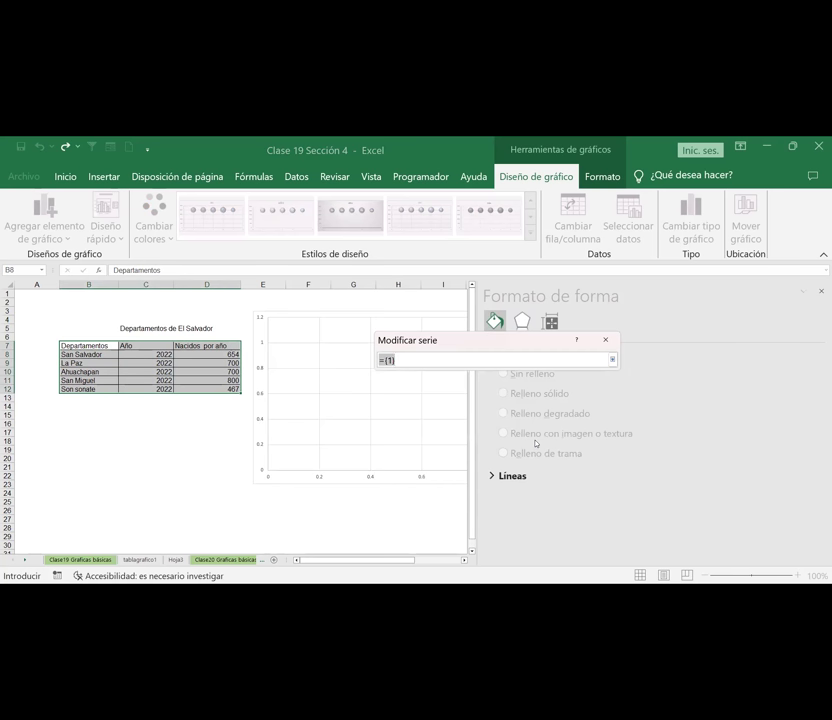
click(612, 360)
click(460, 477)
Set the bubble size range to D8:D12 and confirm both data dialogs
key(BackSpace)
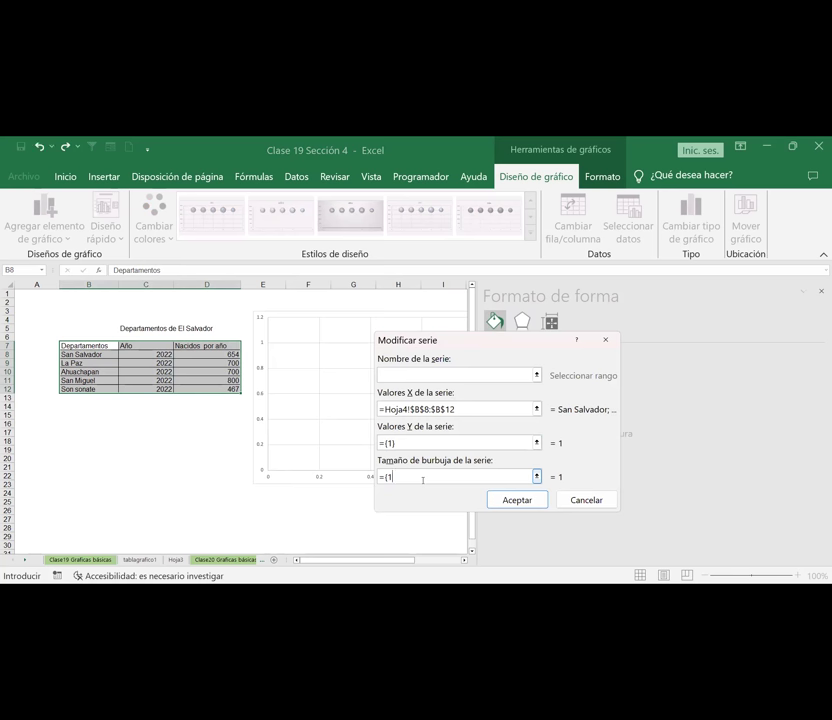
click(538, 477)
click(90, 354)
drag(90, 354, 89, 386)
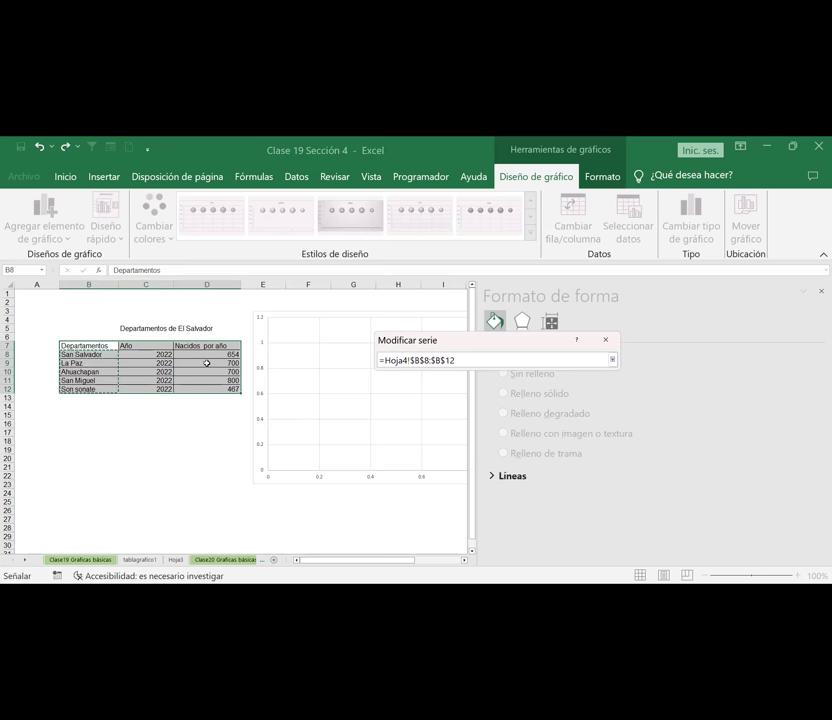
key(Return)
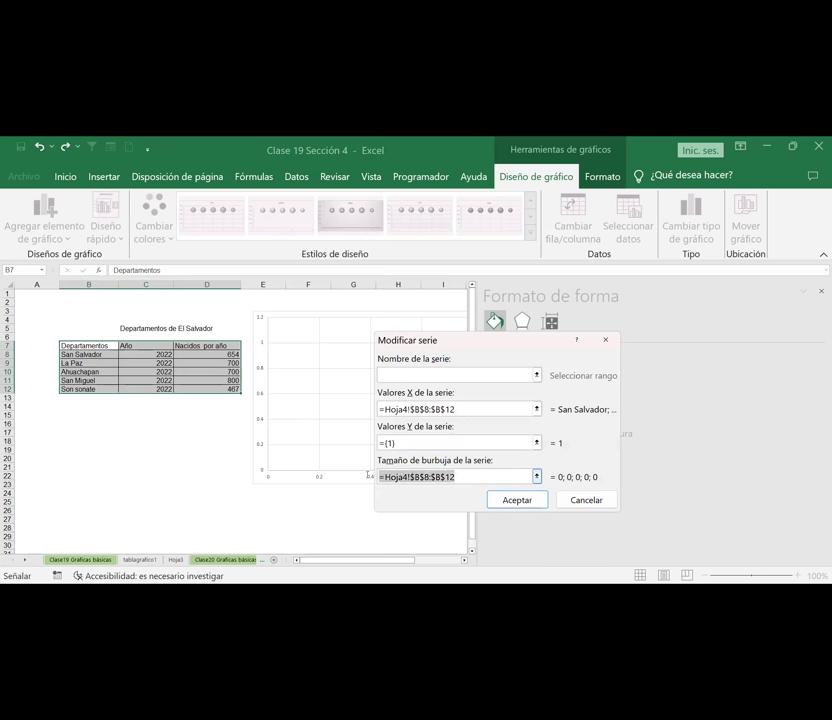
key(BackSpace)
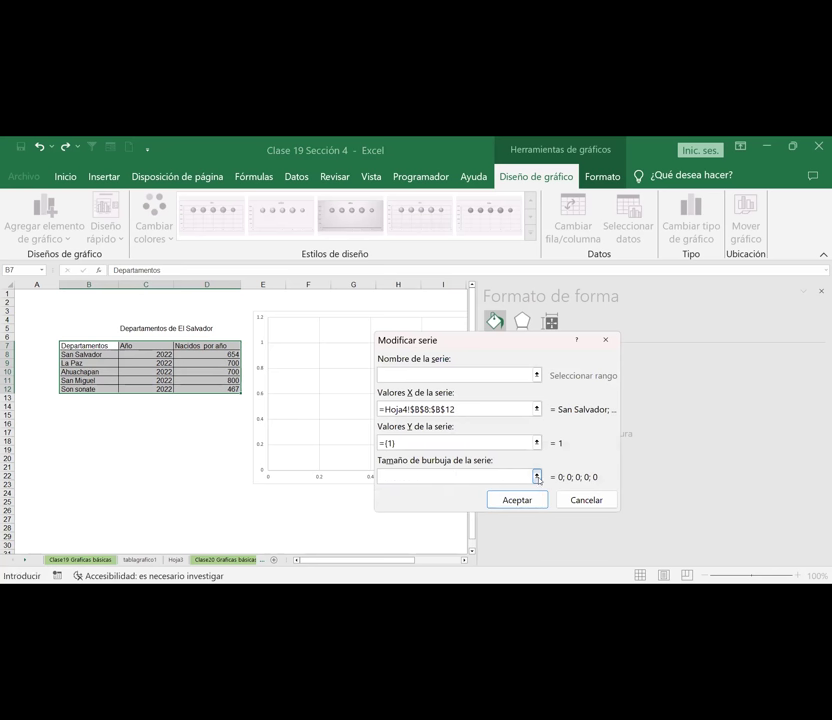
click(537, 477)
click(204, 355)
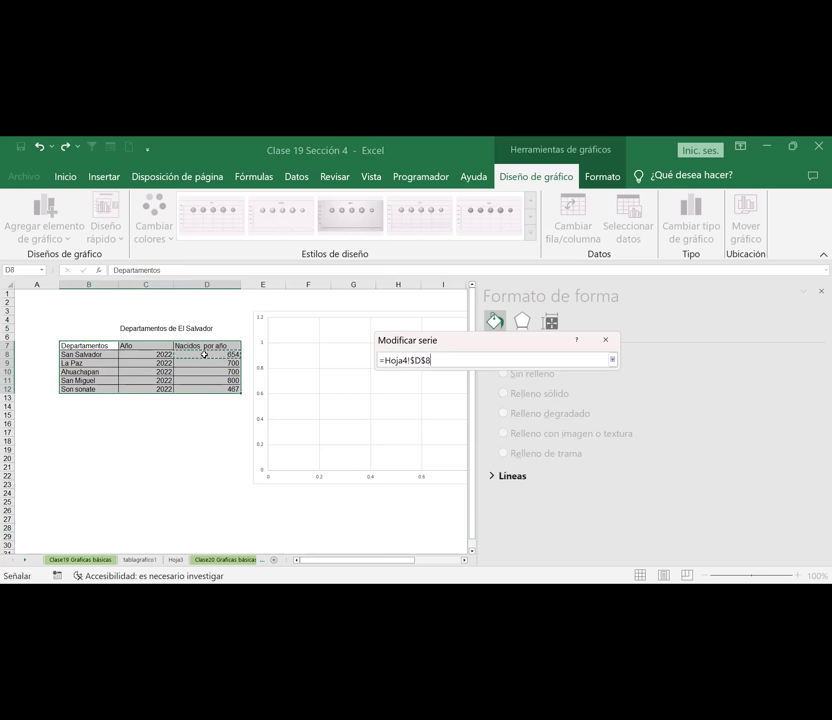
drag(204, 355, 211, 386)
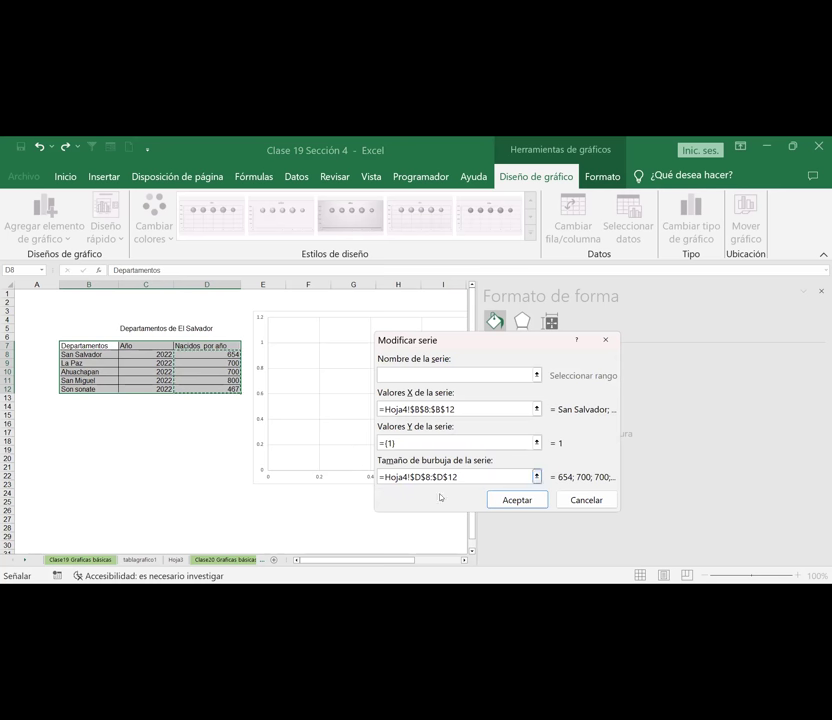
click(533, 503)
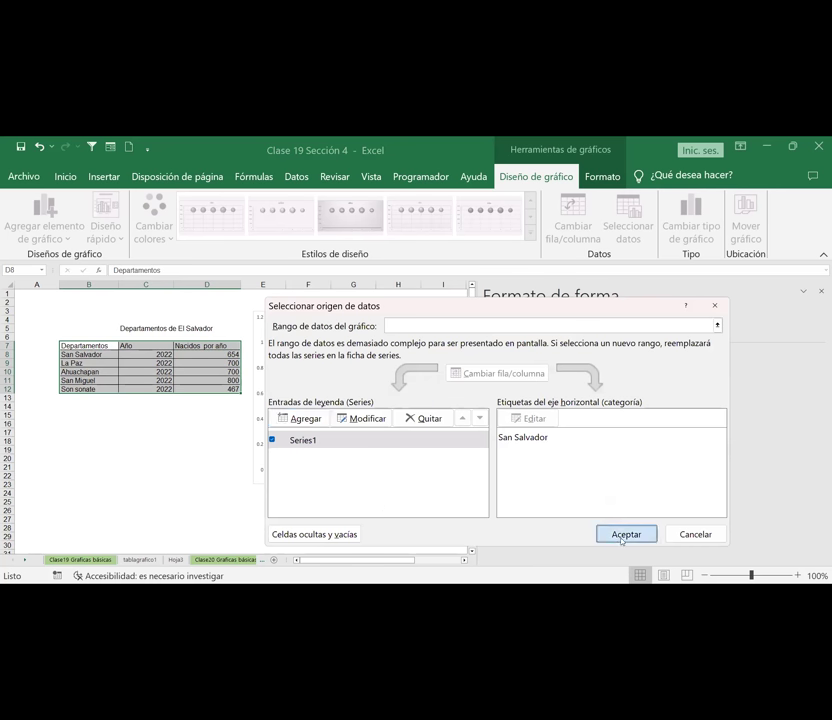
key(Return)
click(398, 492)
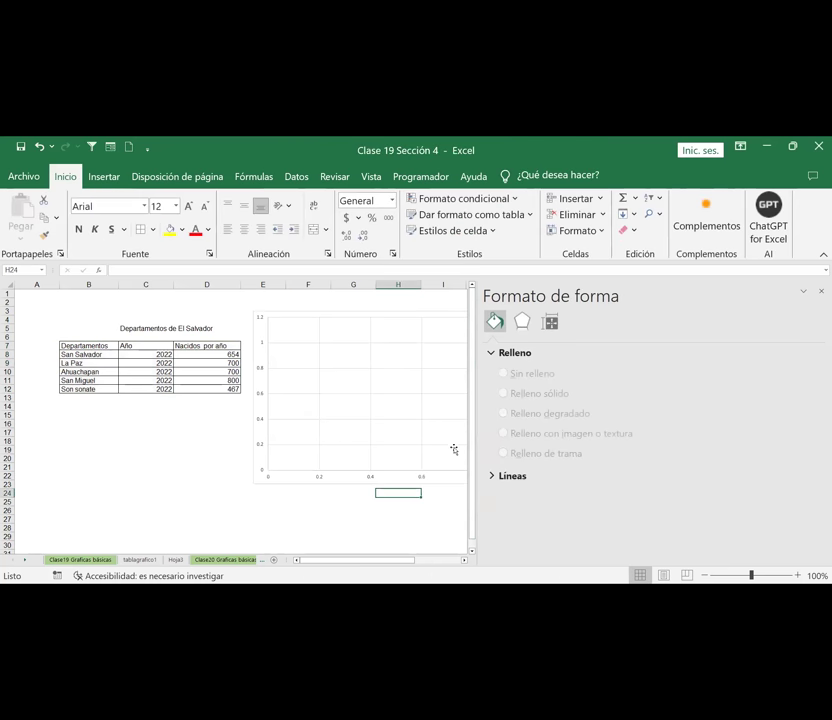
Narrow the format pane and turn on Título del gráfico, Títulos del eje, Etiquetas de datos and Leyenda
drag(474, 443, 726, 449)
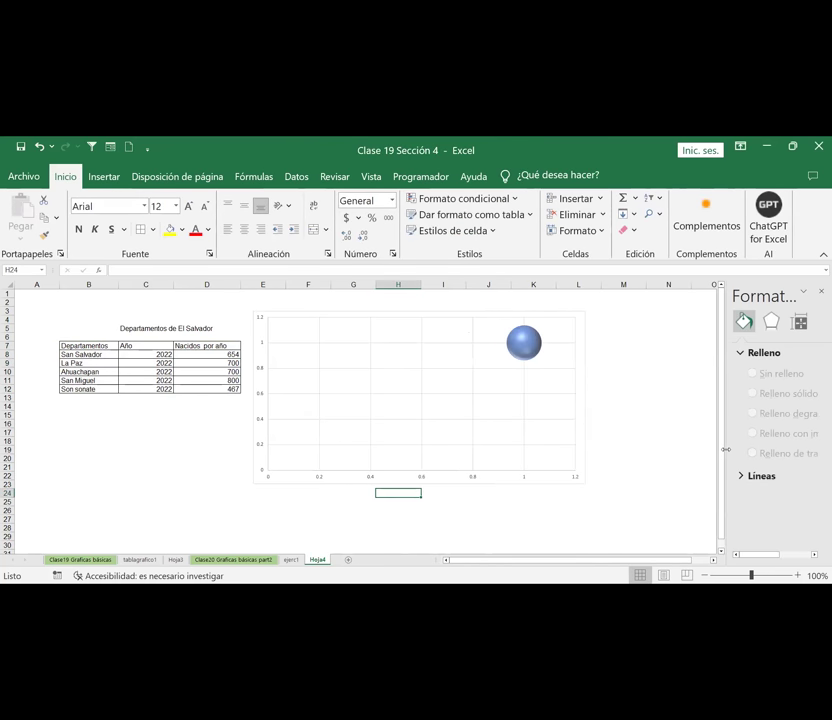
click(513, 353)
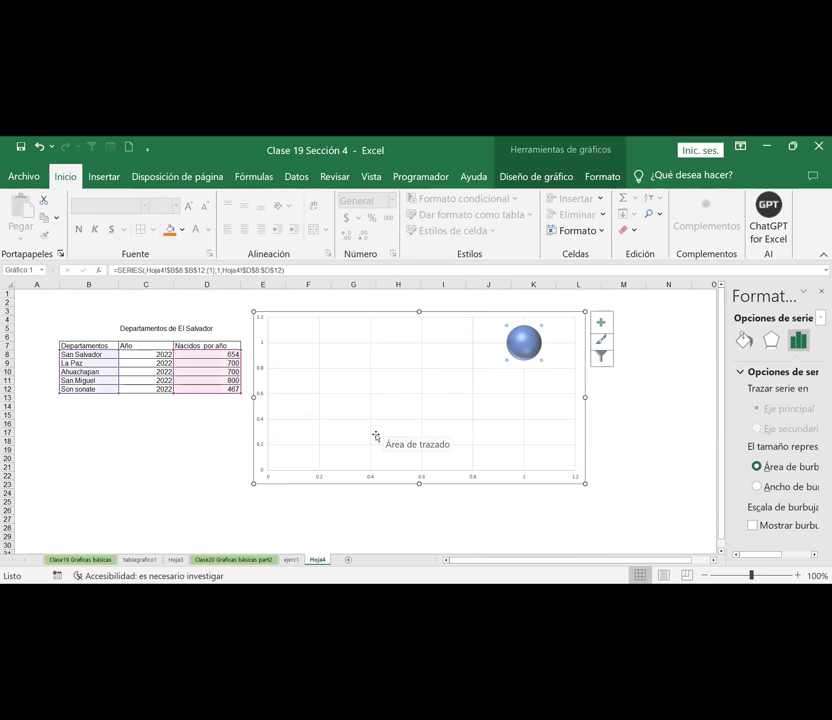
click(600, 322)
click(622, 354)
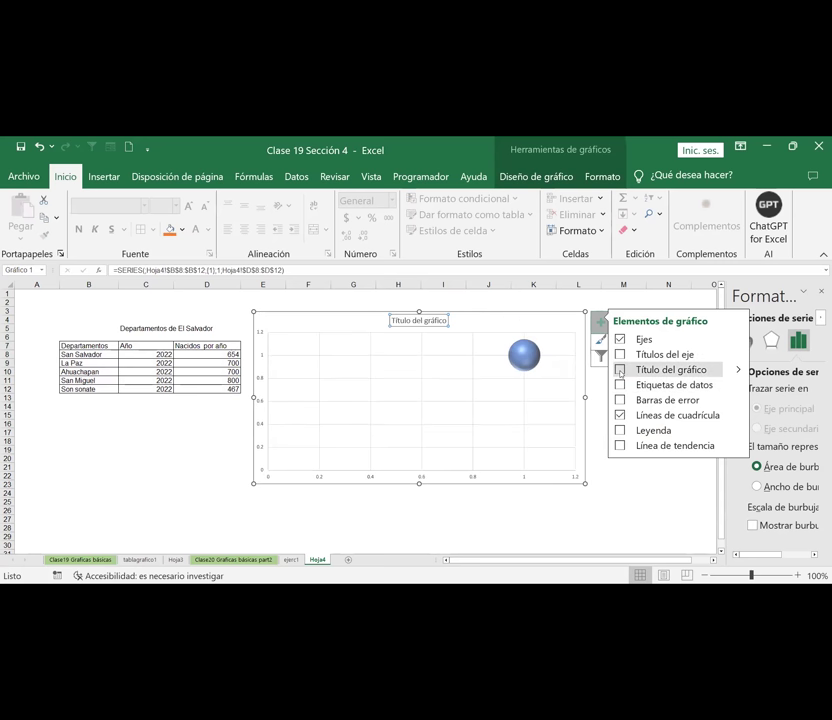
click(620, 370)
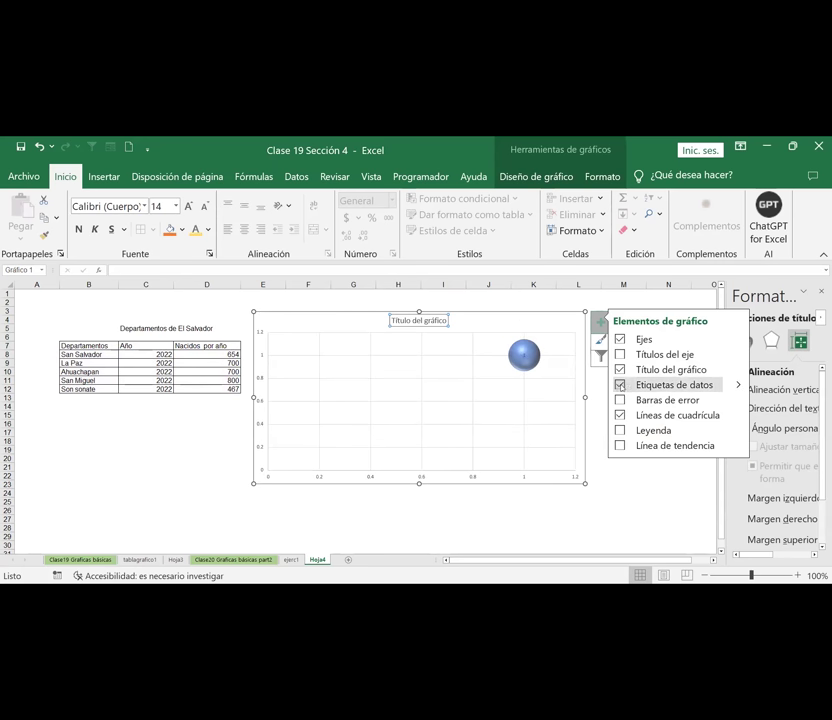
click(621, 400)
click(620, 431)
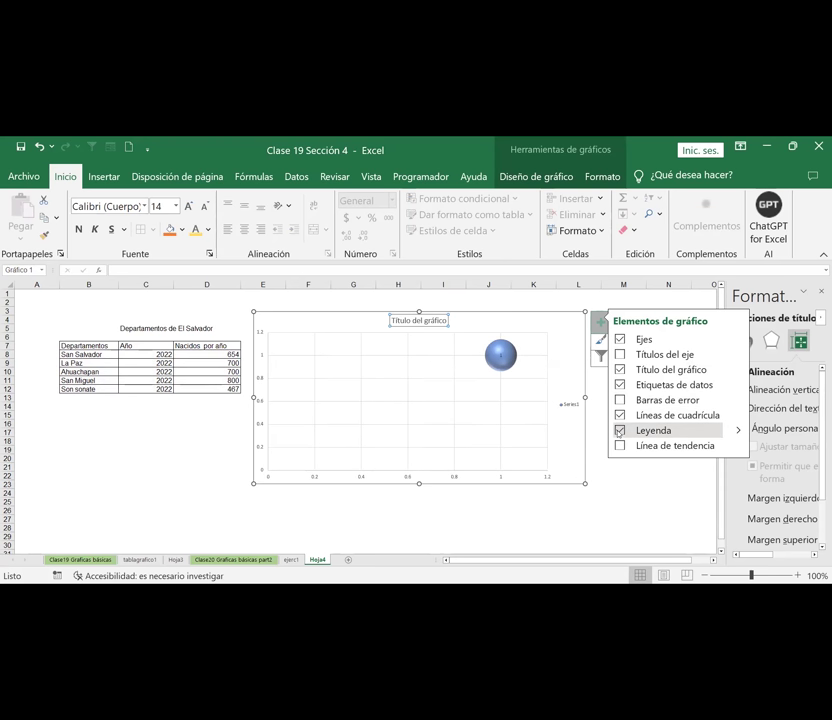
click(621, 355)
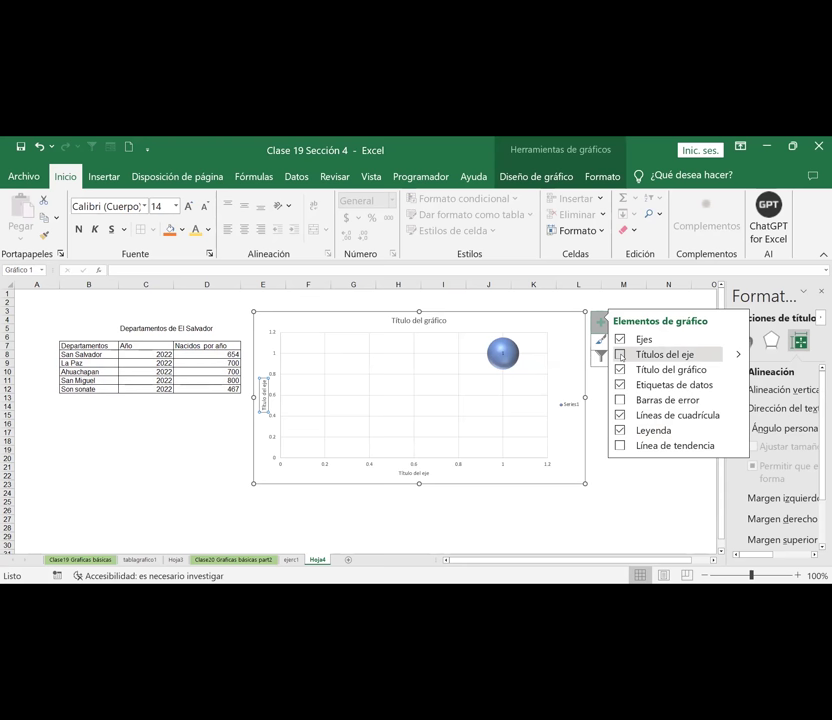
click(621, 355)
Select the bubble chart's horizontal axis and open its context menu
click(666, 485)
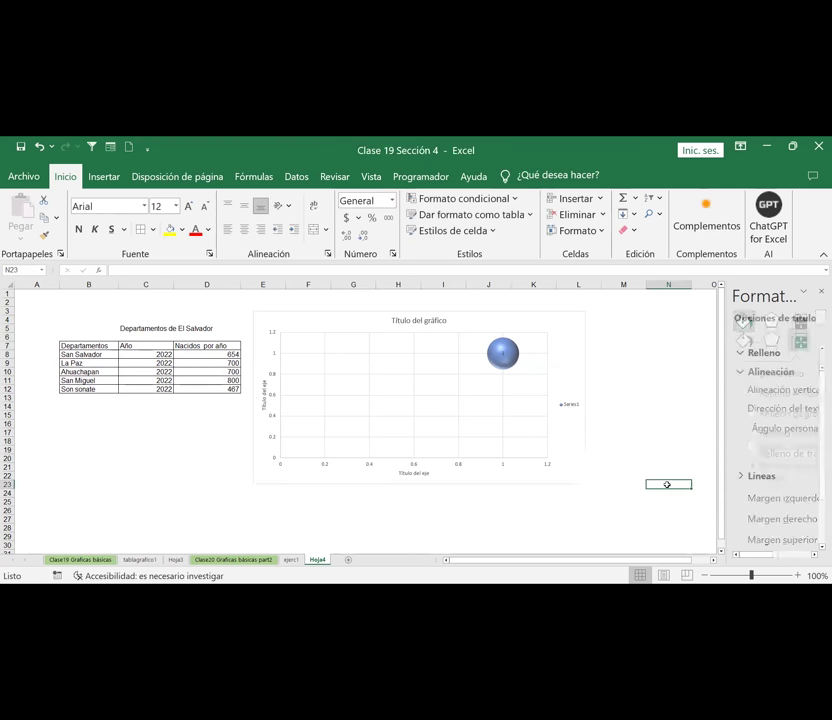
click(216, 364)
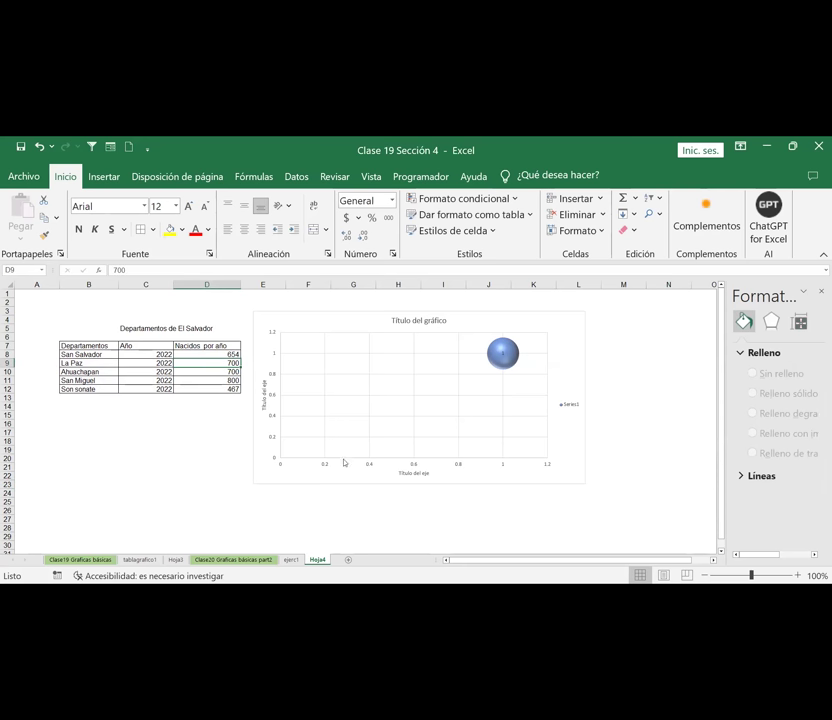
click(303, 480)
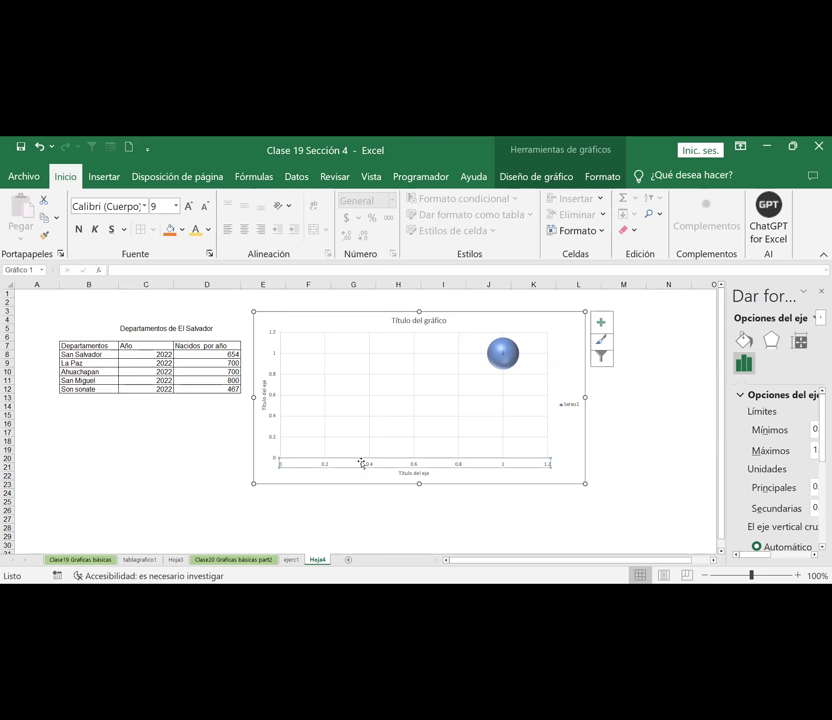
click(296, 465)
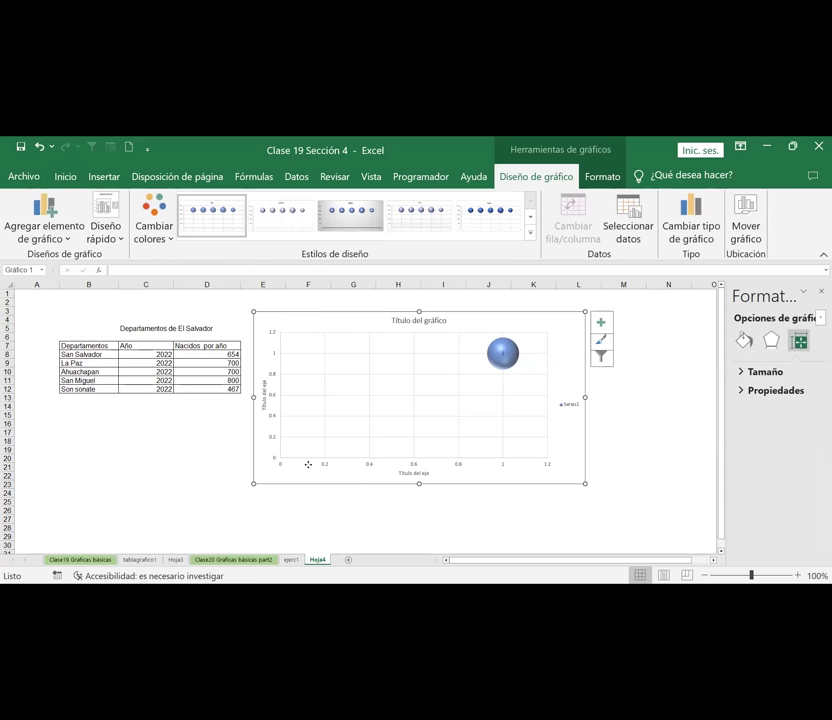
click(440, 500)
click(415, 472)
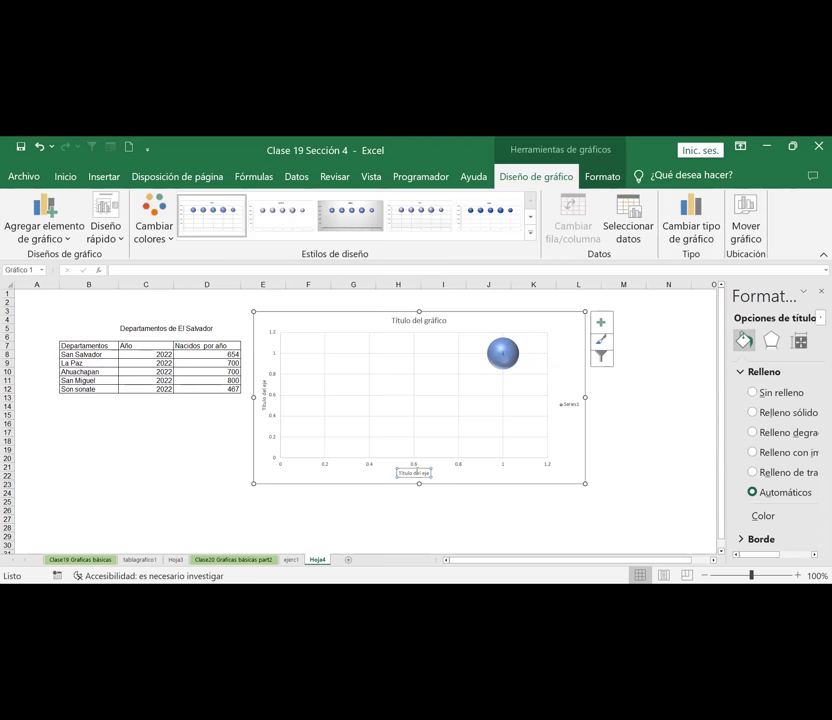
click(370, 465)
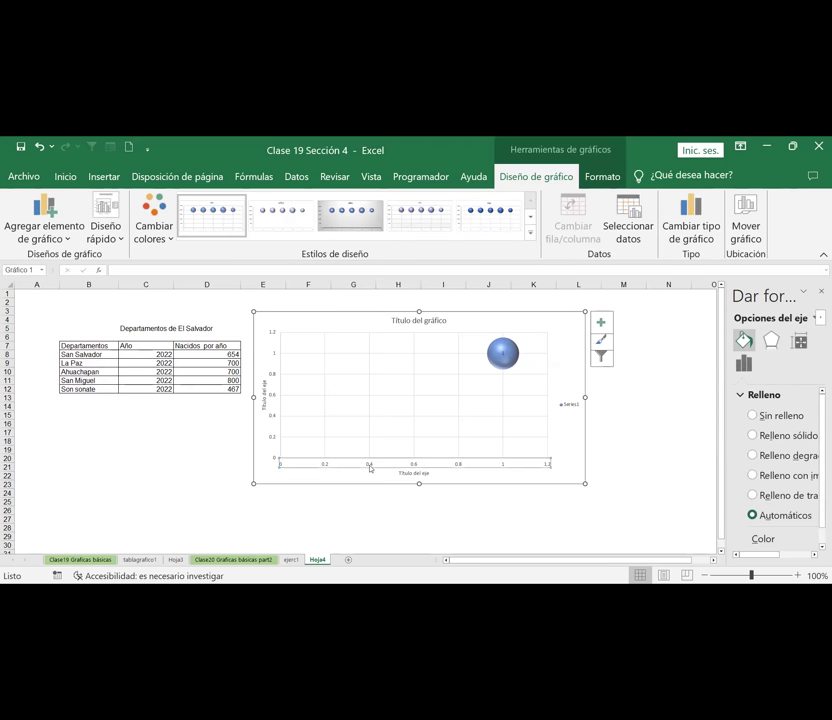
right_click(370, 467)
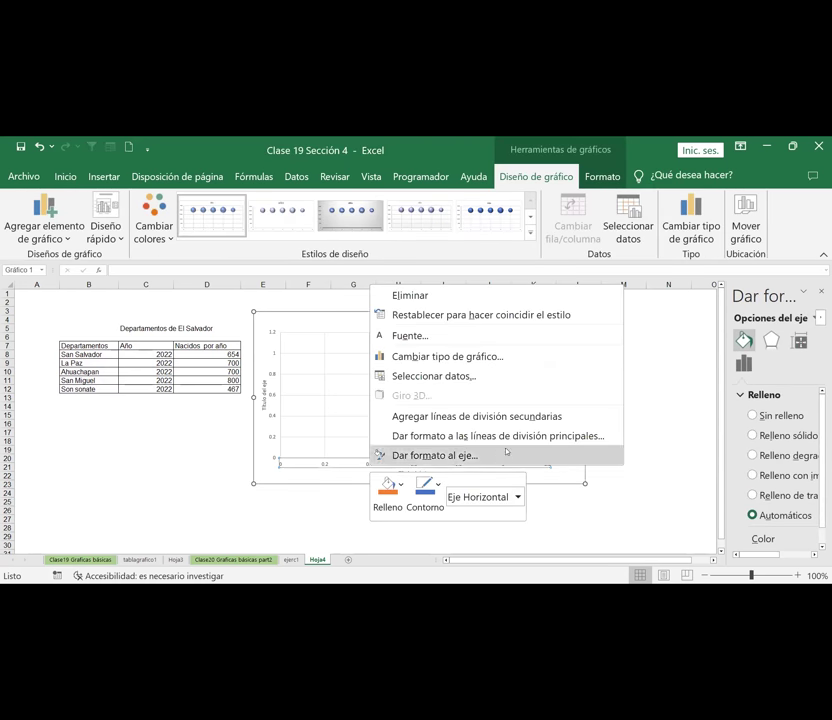
In Seleccionar datos, remove Series1 and start adding a replacement series
click(420, 376)
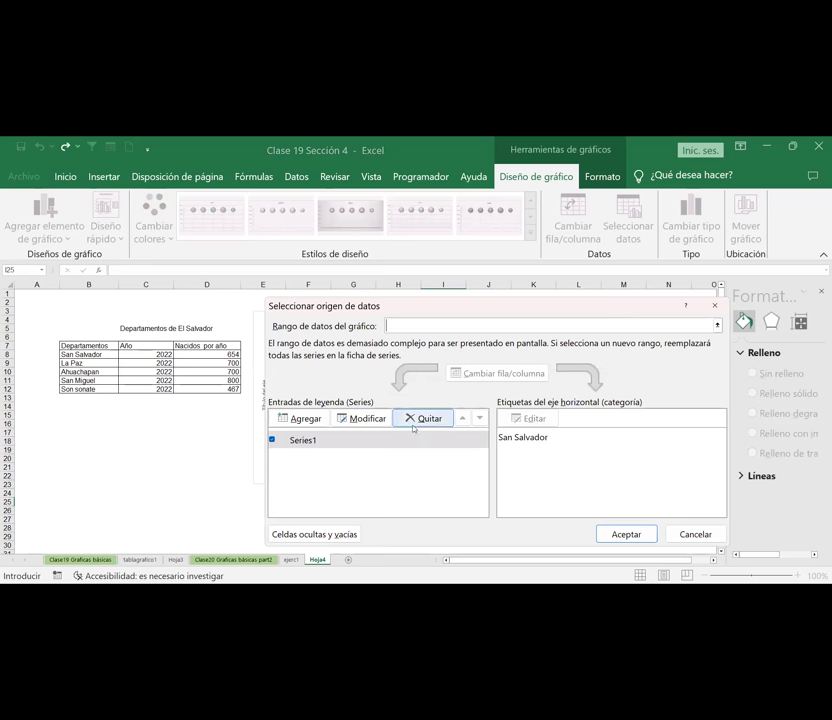
click(517, 437)
click(312, 443)
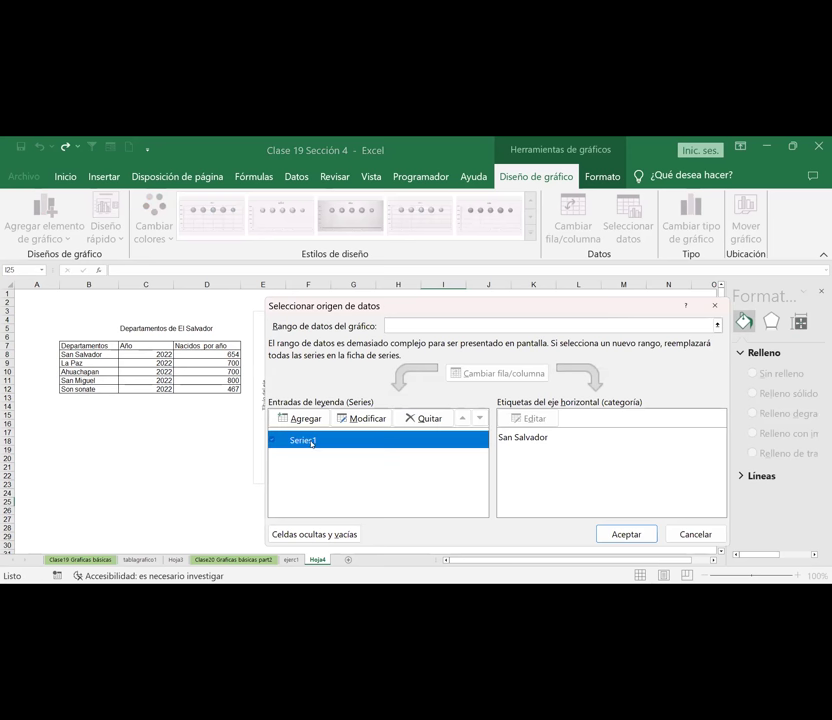
click(420, 420)
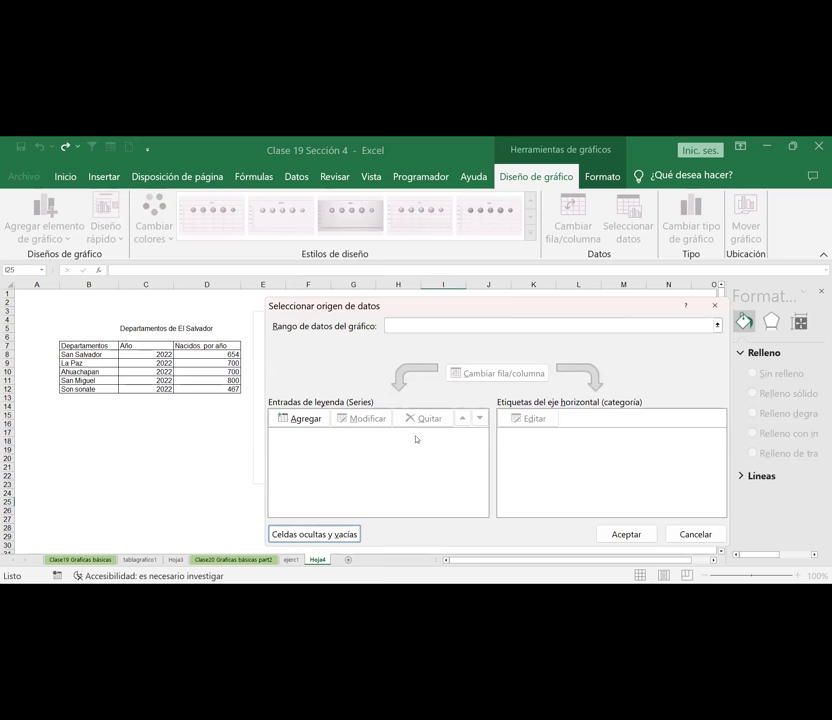
click(299, 418)
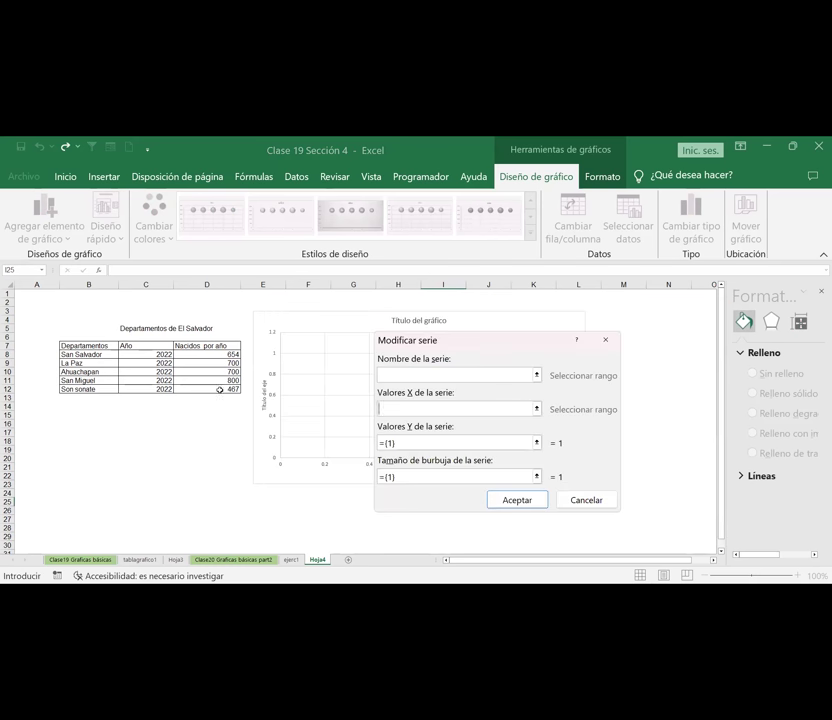
Build the new series with X values D8:D12 and Y values B8:B12, and confirm it
click(232, 355)
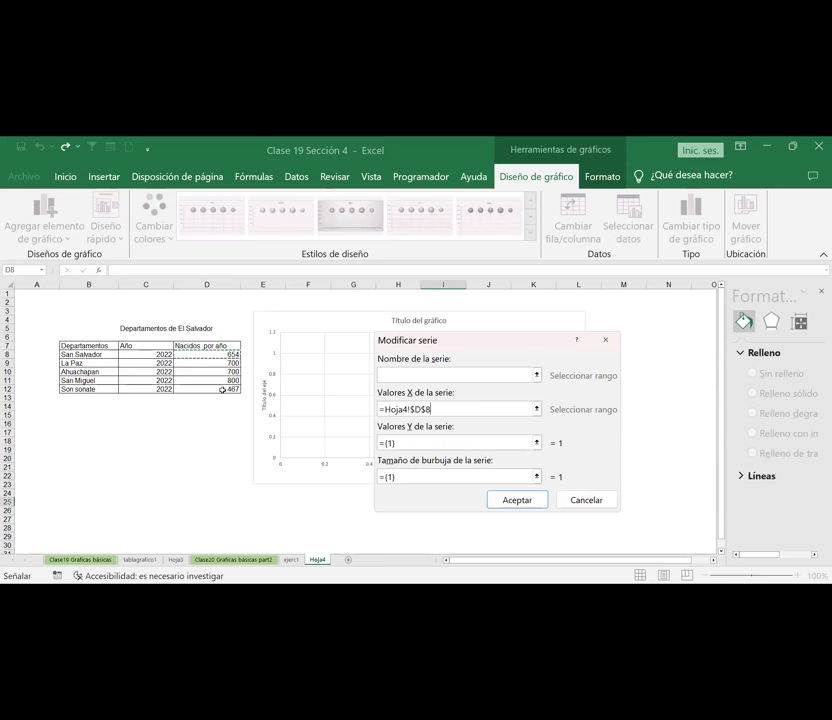
key(shift+Down)
key(shift+Down)
key(shift+Down)
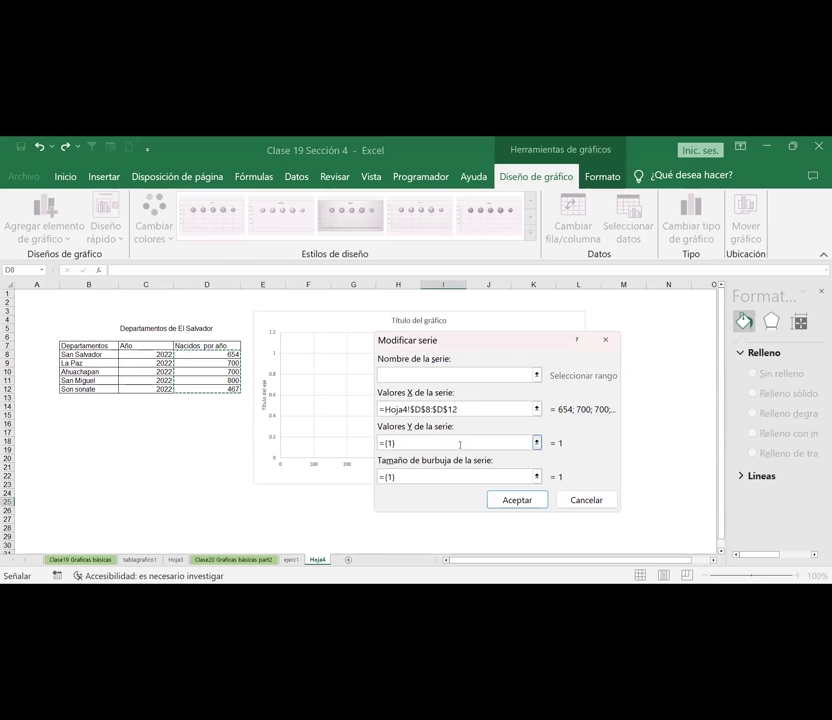
click(415, 442)
key(BackSpace)
key(BackSpace)
key(BackSpace)
key(BackSpace)
click(538, 443)
drag(85, 355, 76, 389)
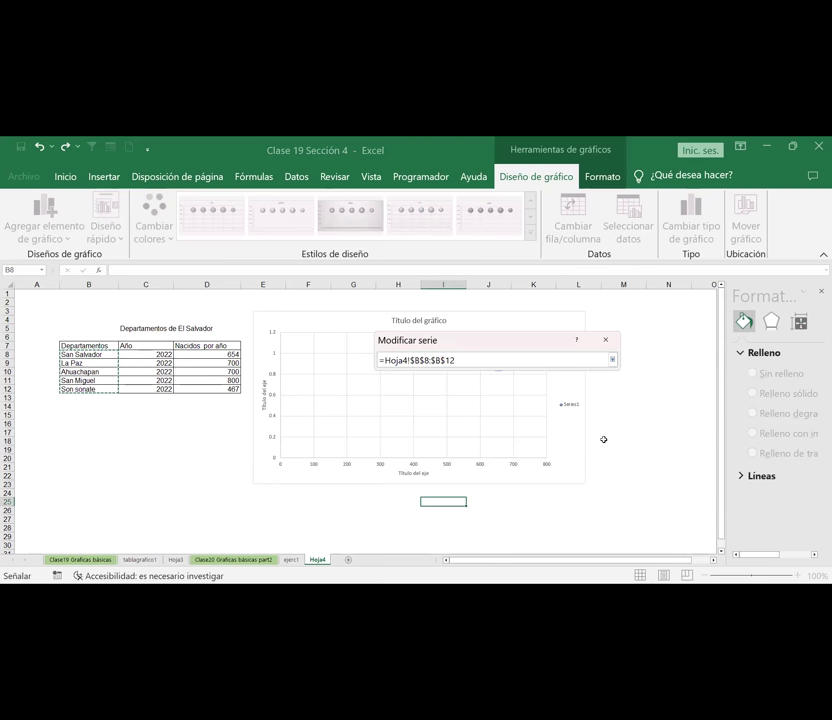
click(612, 359)
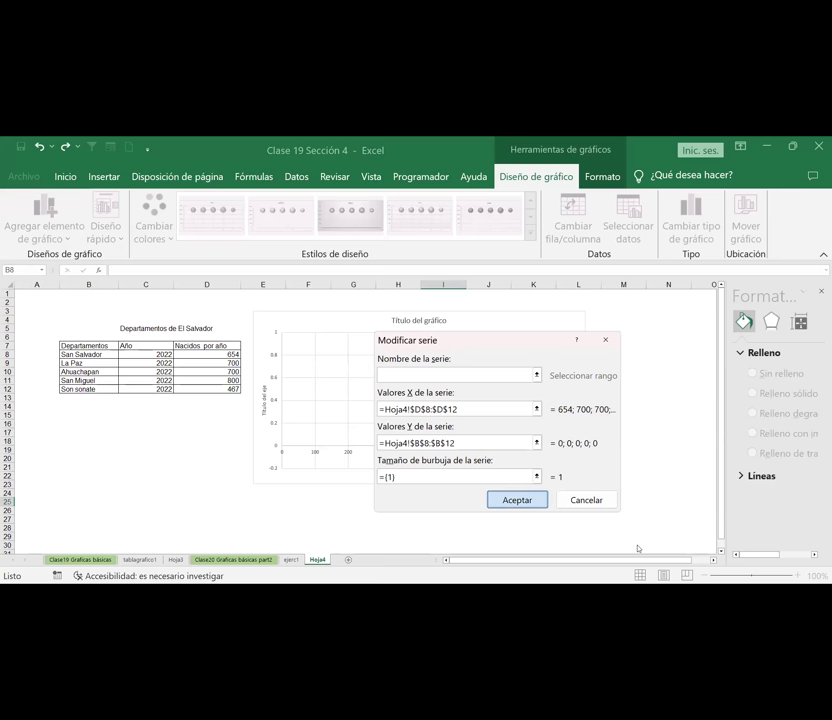
key(Return)
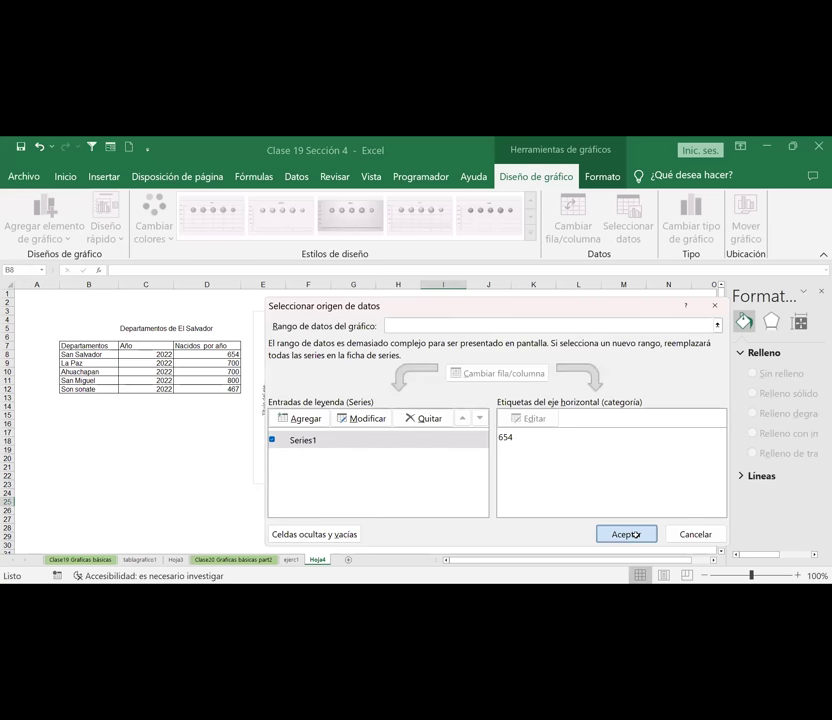
click(635, 534)
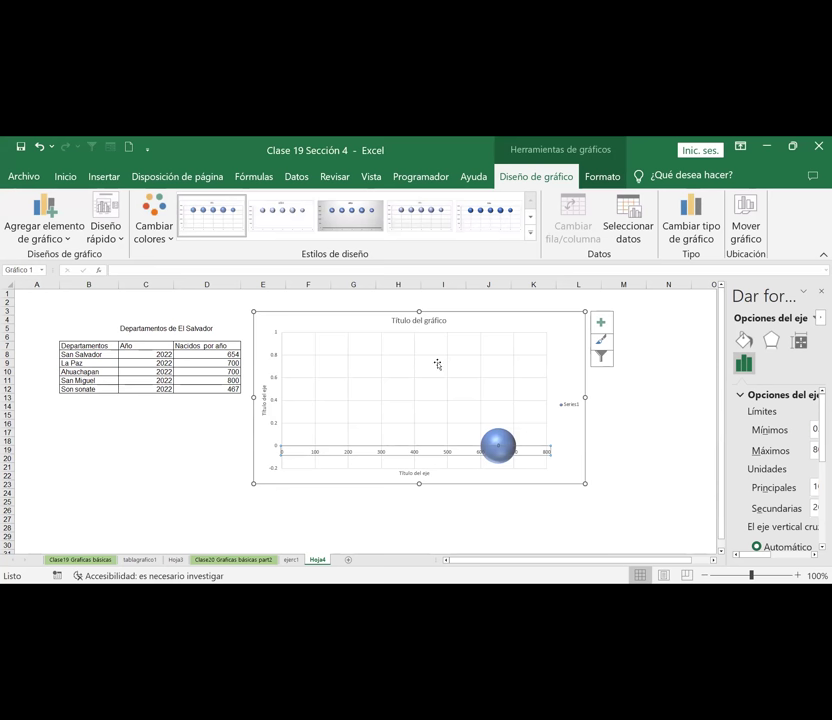
Delete the 3D bubble chart from Hoja4
click(339, 314)
key(Delete)
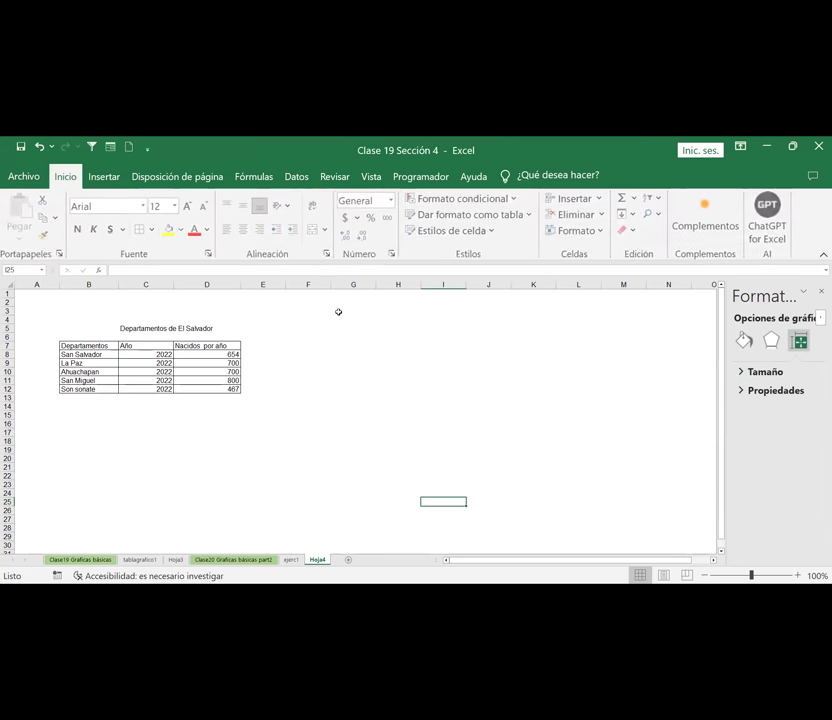
click(340, 438)
drag(78, 354, 201, 387)
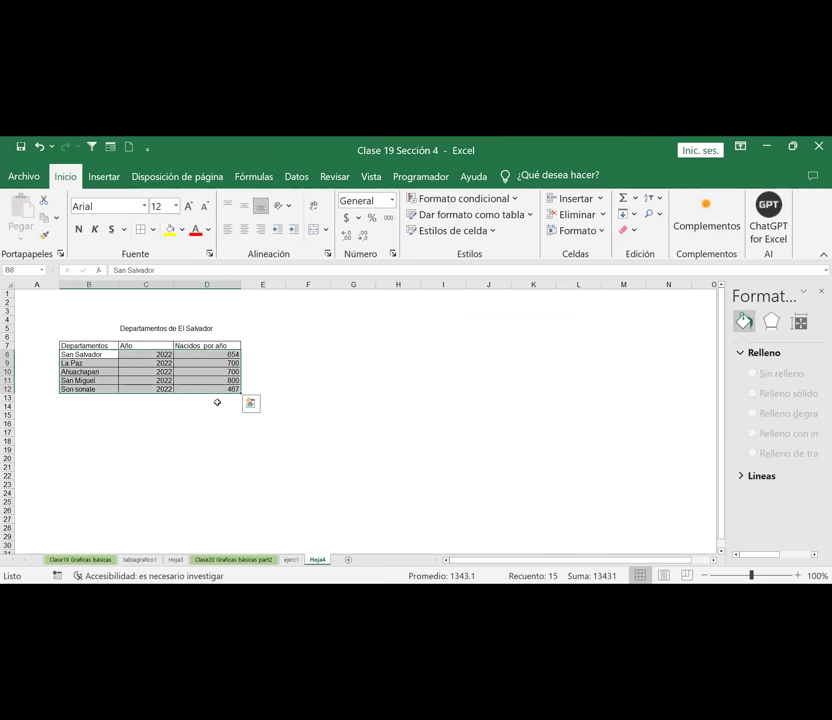
click(175, 449)
click(147, 285)
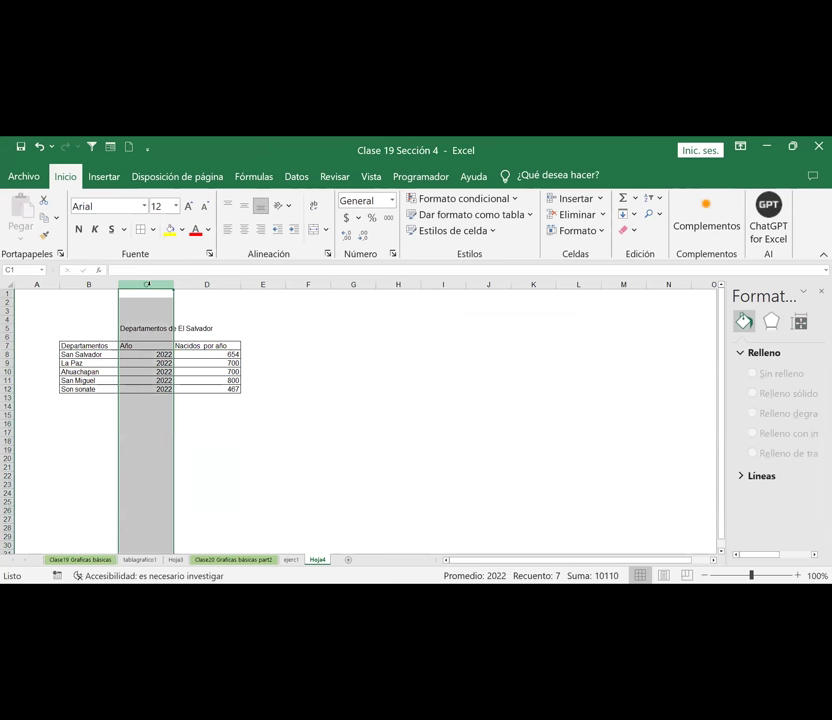
Move the 'Departamentos de El Salvador' title into cell A1
click(145, 330)
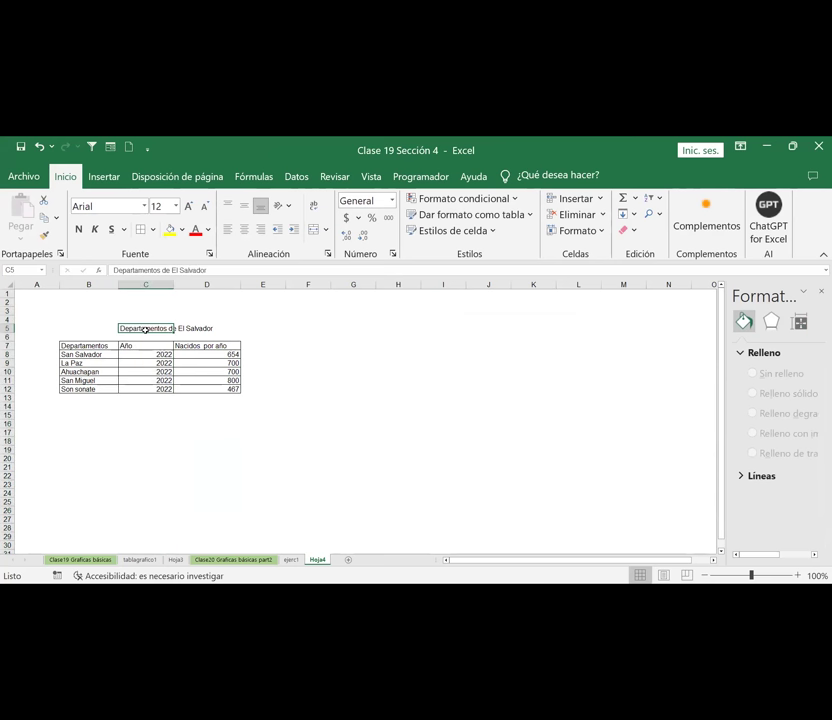
key(ctrl+c)
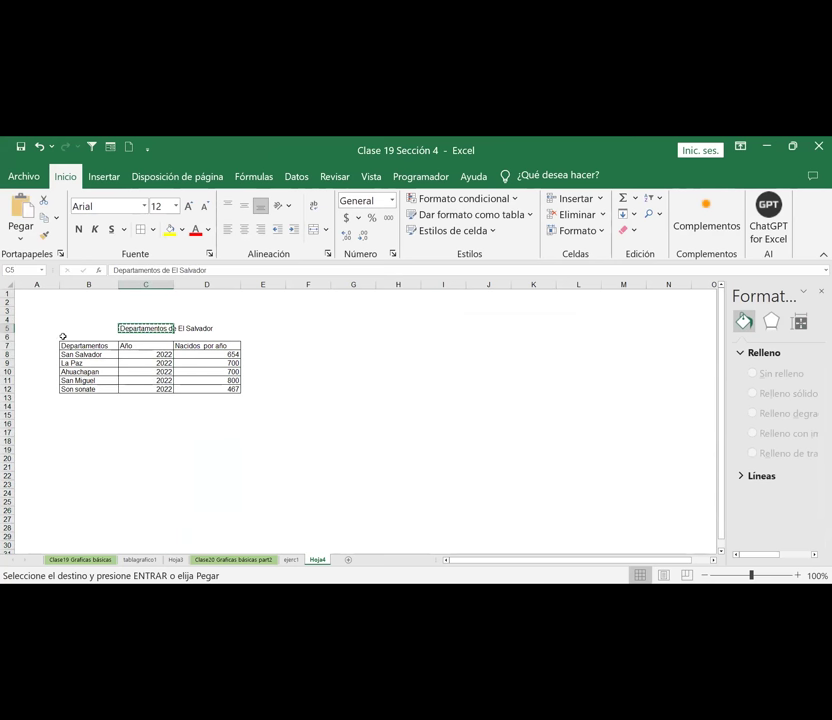
click(28, 293)
key(Return)
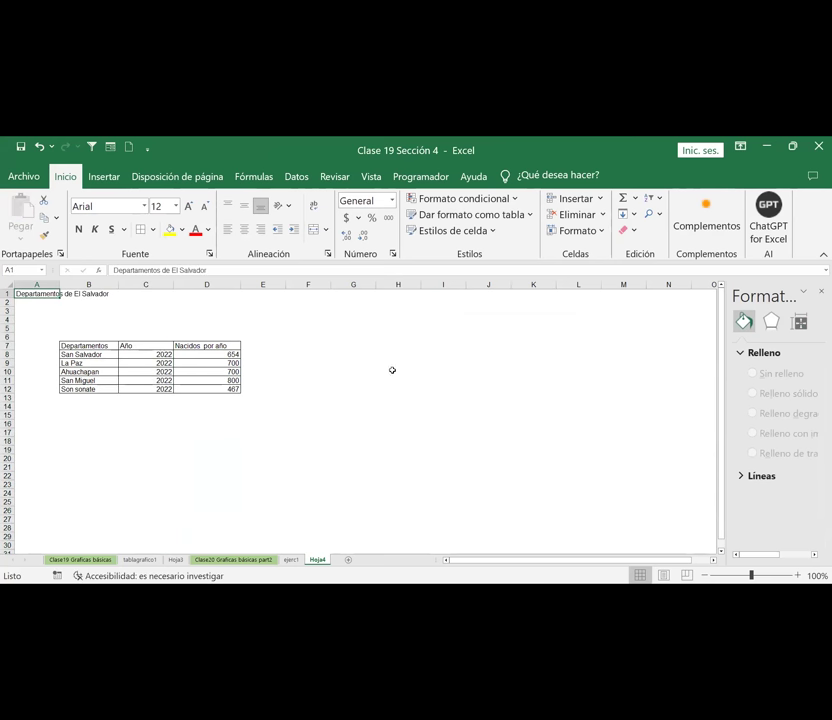
Delete the Año column C from the table
click(392, 370)
click(147, 285)
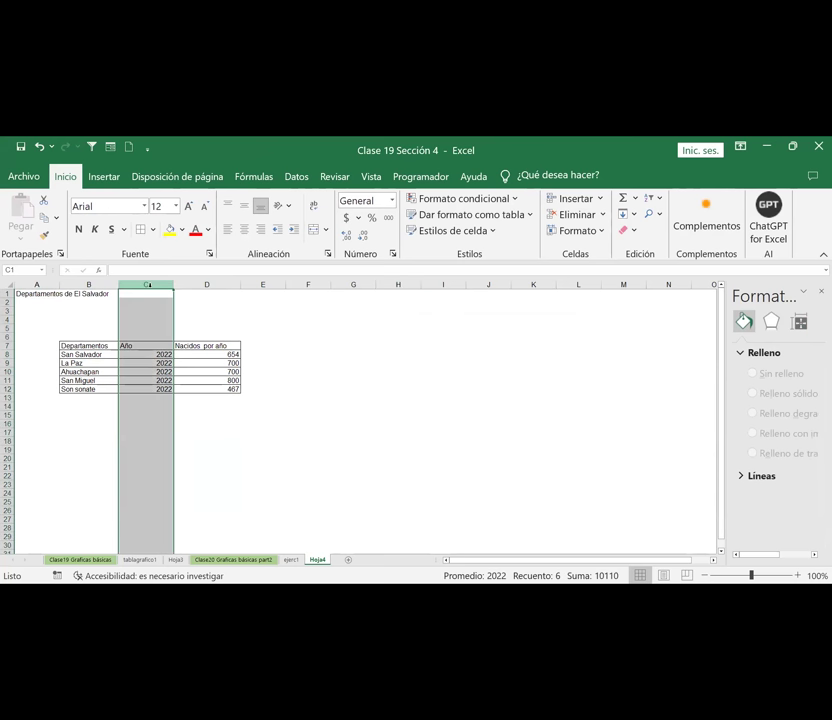
right_click(150, 288)
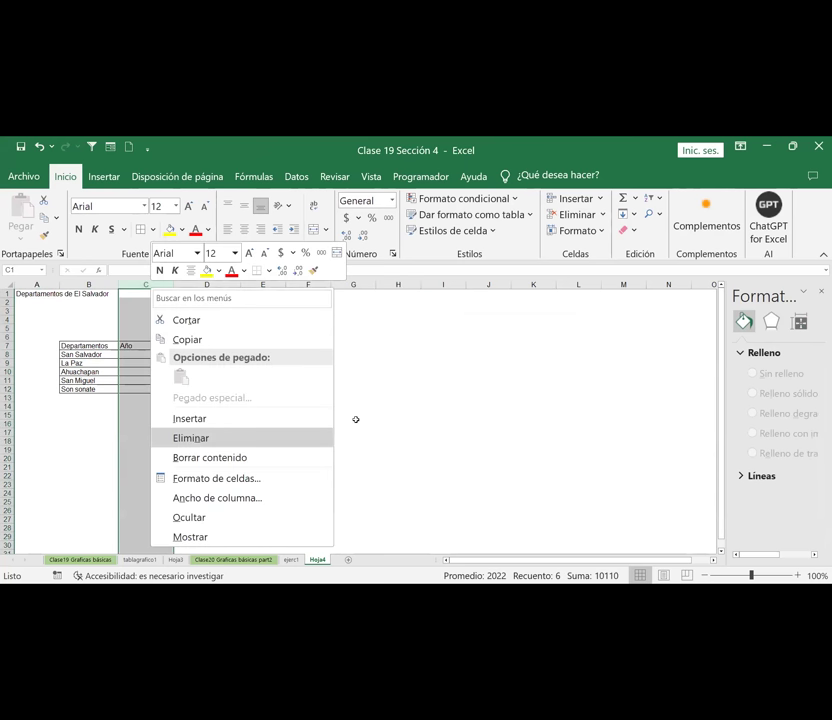
key(Return)
click(355, 419)
Centre the header row B7:C7 and select the table B7:C12
drag(95, 346, 150, 346)
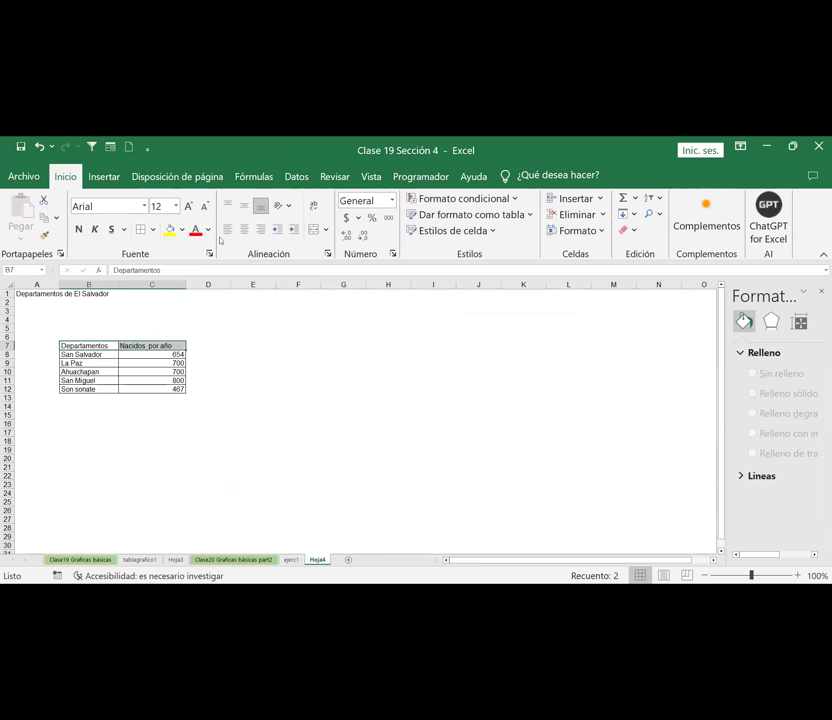
click(244, 229)
click(256, 380)
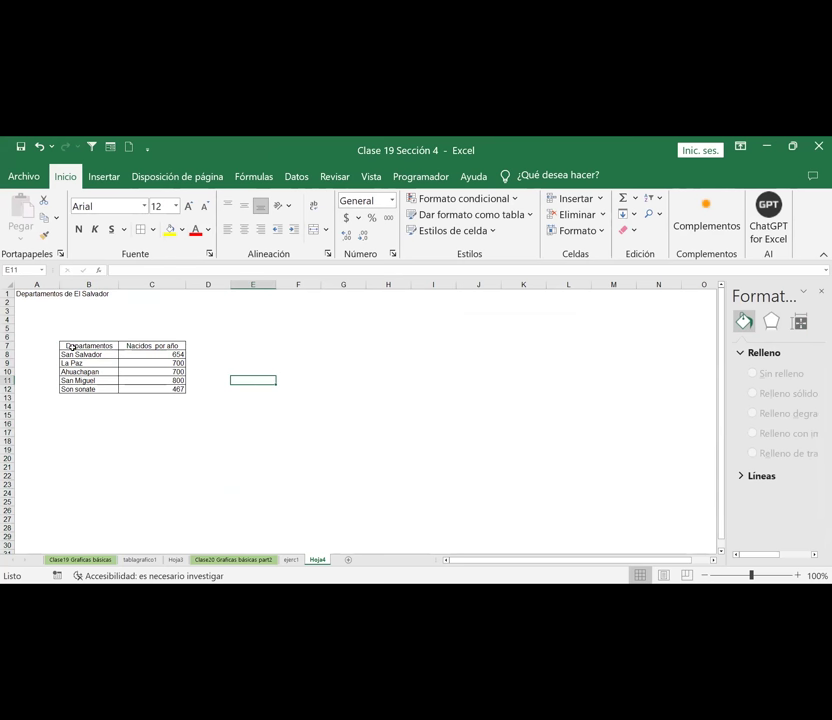
drag(71, 348, 150, 389)
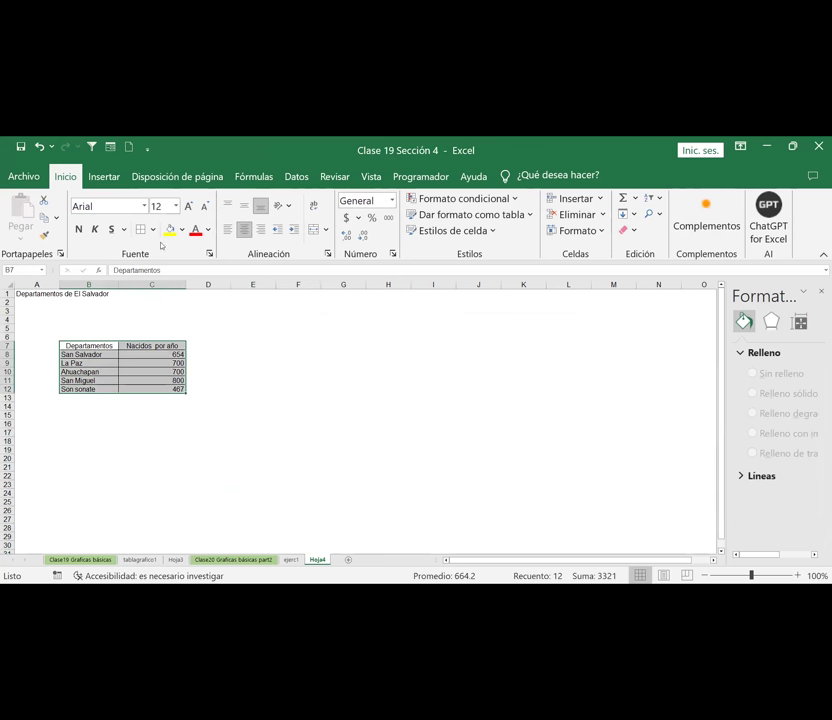
click(104, 177)
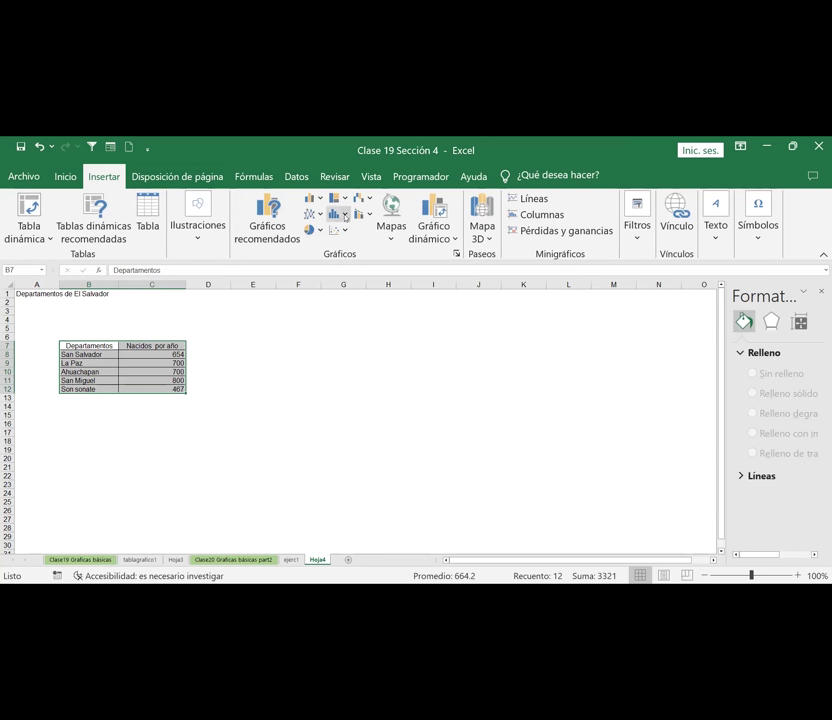
Insert a Pareto chart of Nacidos por año, move it up and widen it rightward
click(346, 216)
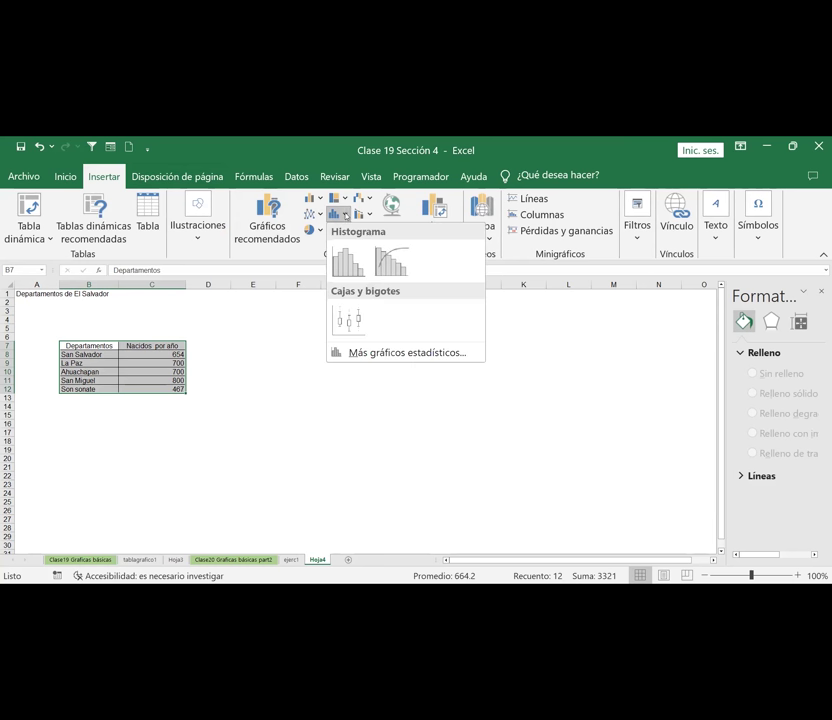
click(395, 268)
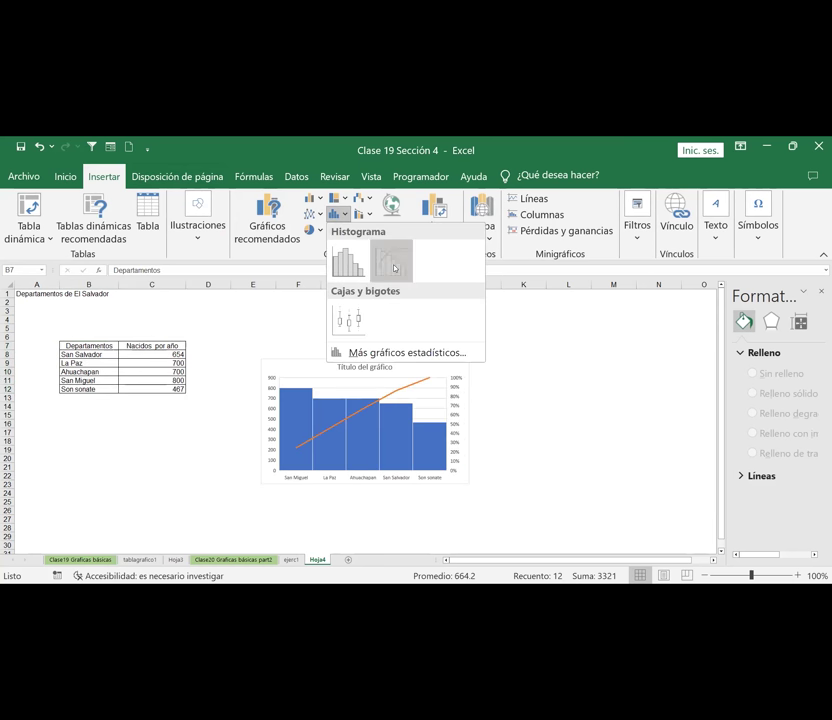
drag(364, 357, 364, 318)
drag(469, 398, 628, 398)
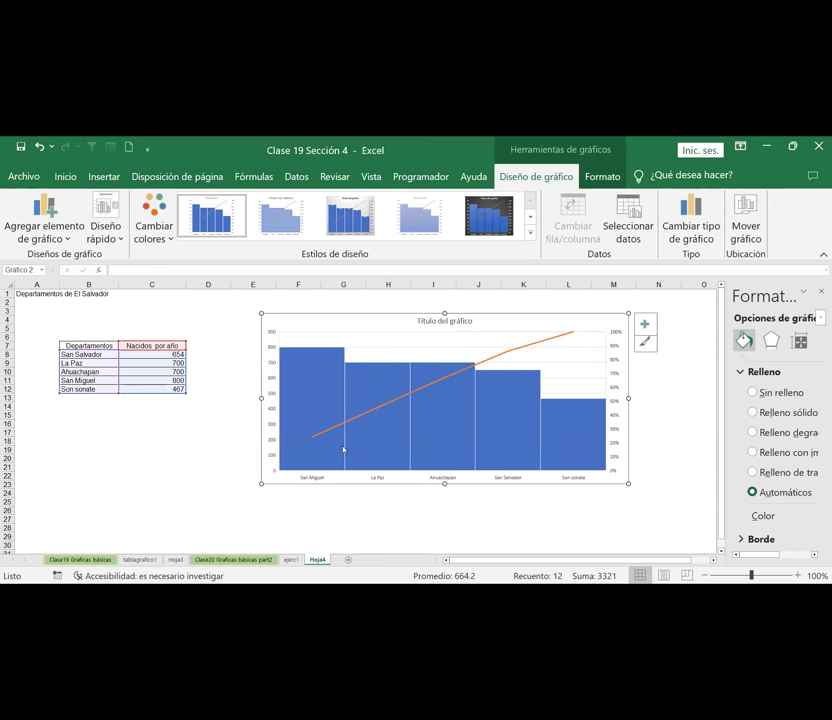
mouse_move(308, 371)
click(314, 362)
click(314, 361)
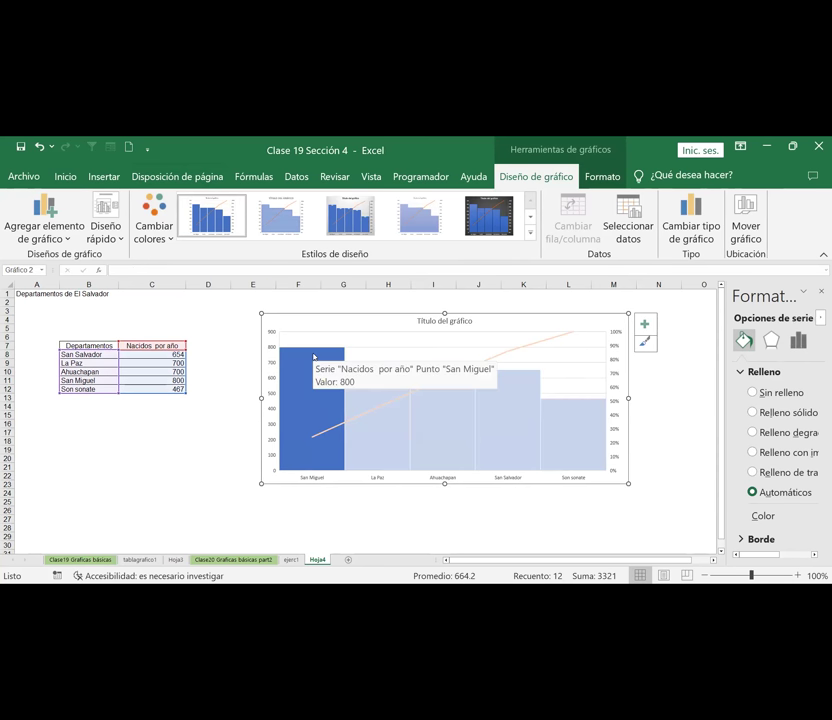
right_click(314, 356)
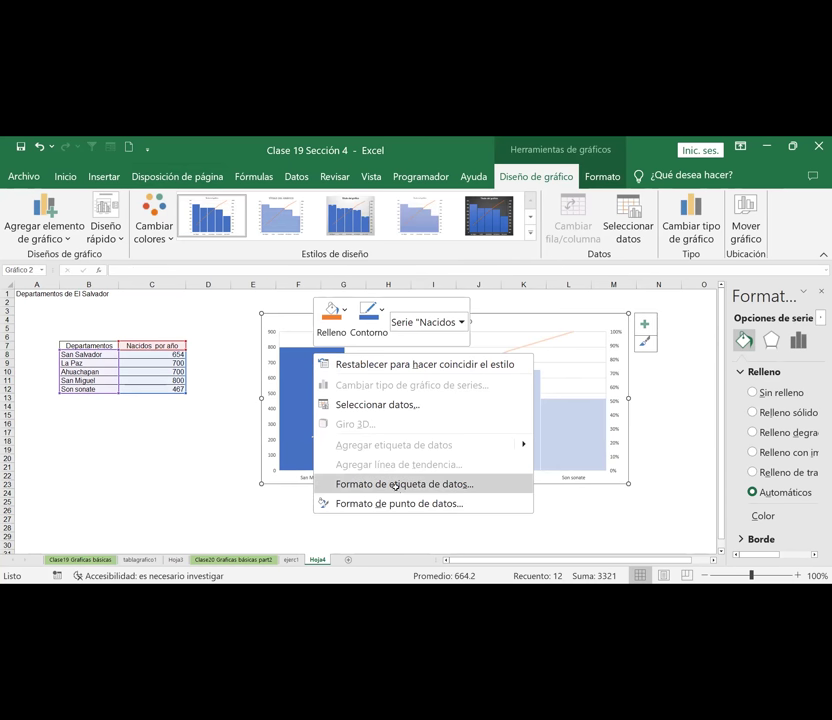
key(Escape)
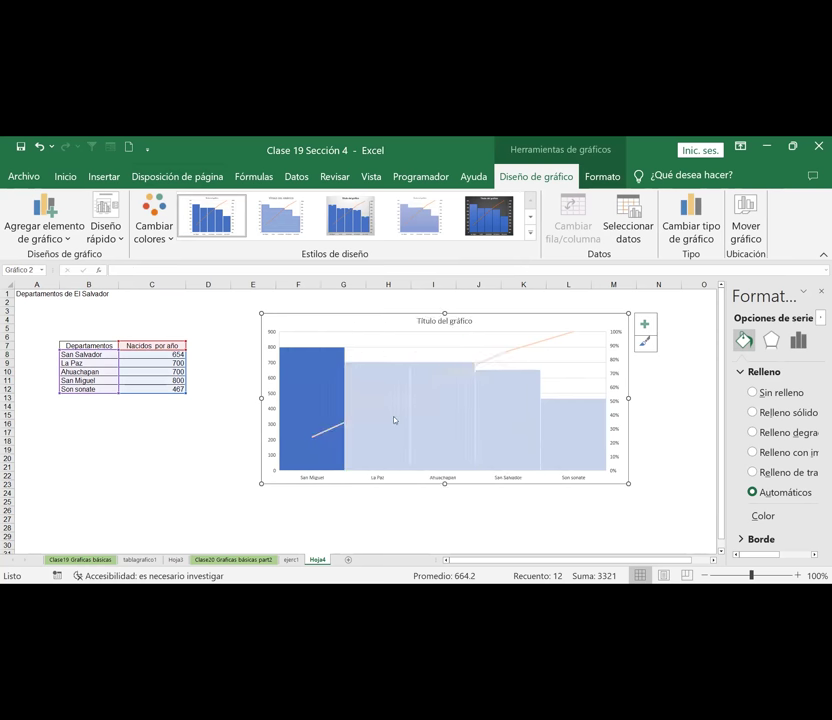
click(368, 385)
right_click(368, 385)
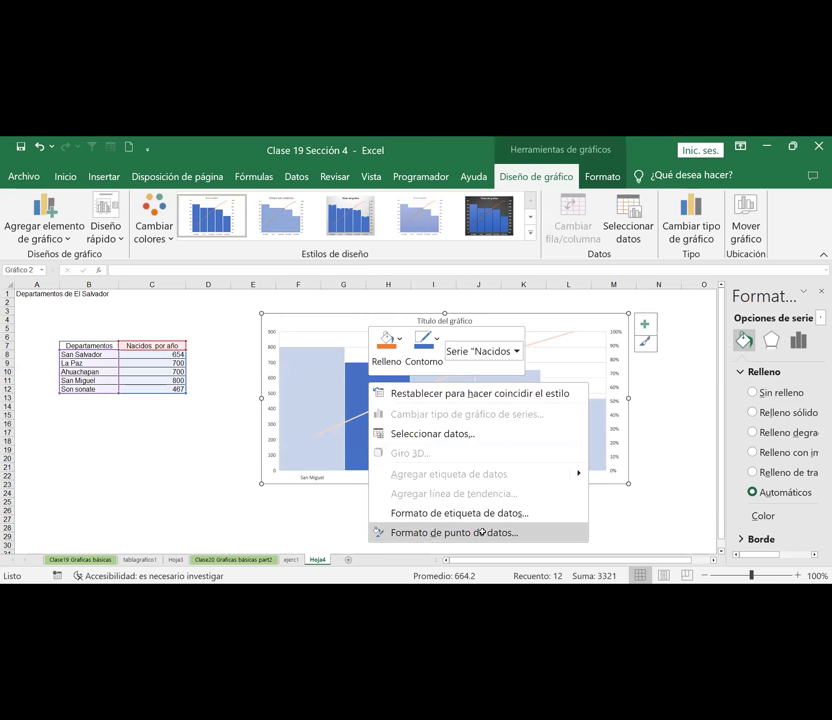
click(433, 533)
click(470, 416)
click(509, 420)
click(423, 425)
click(383, 425)
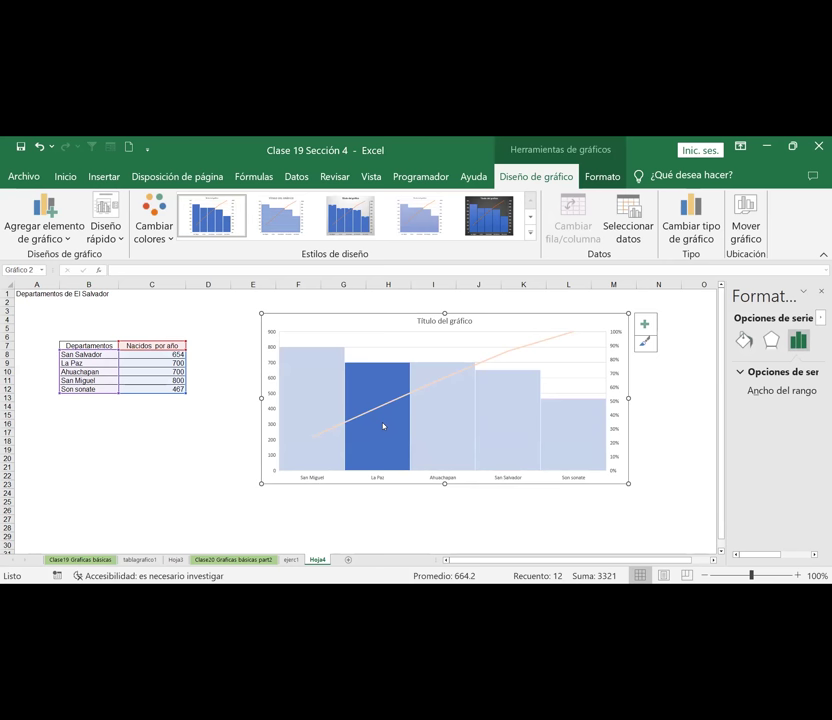
right_click(383, 425)
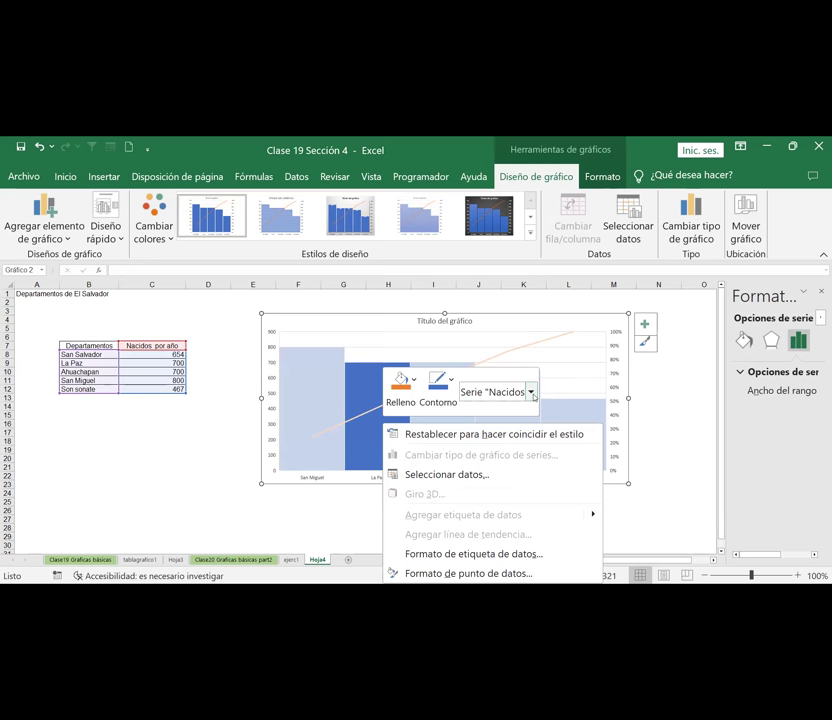
click(532, 394)
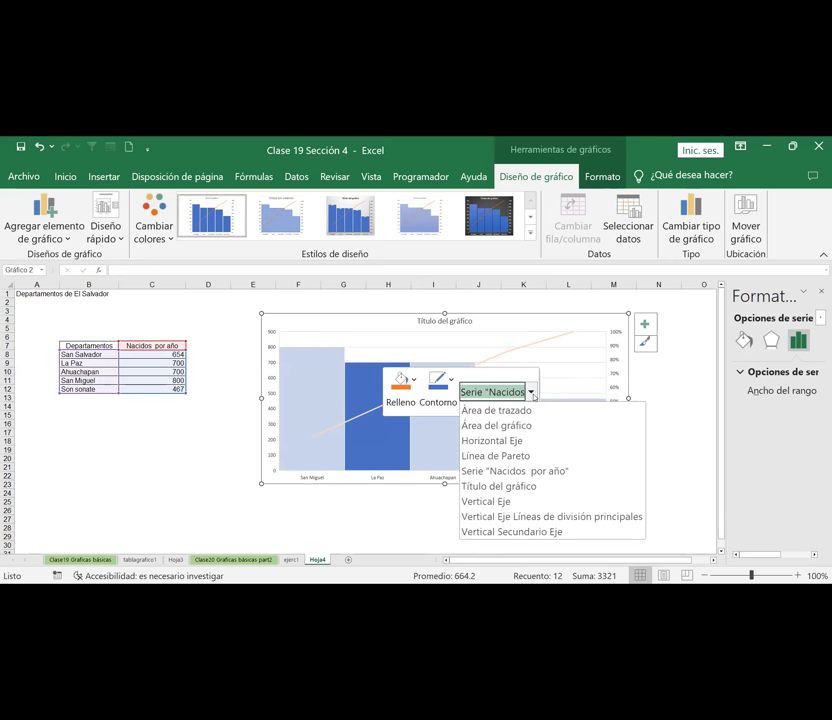
click(375, 372)
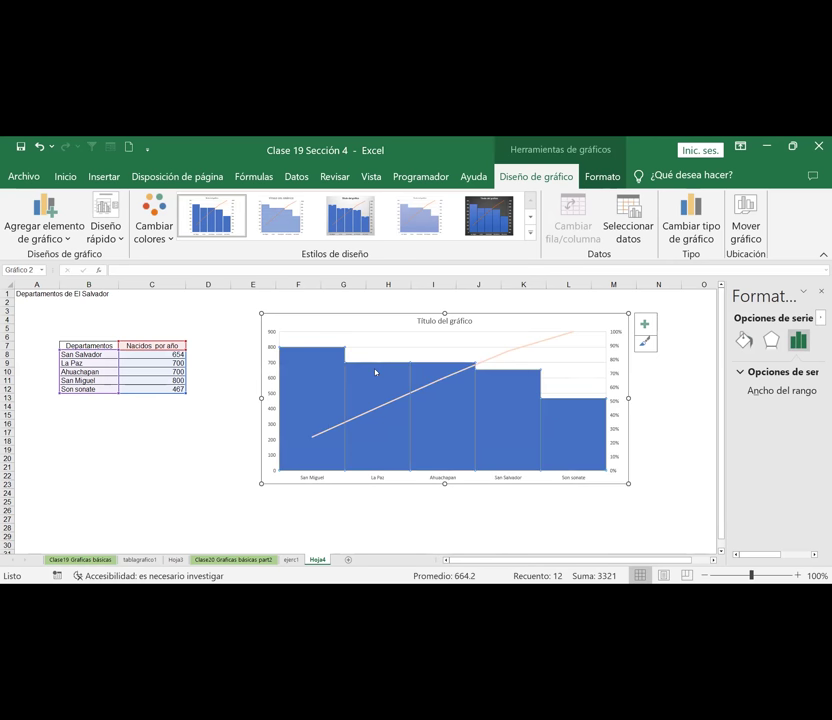
right_click(375, 372)
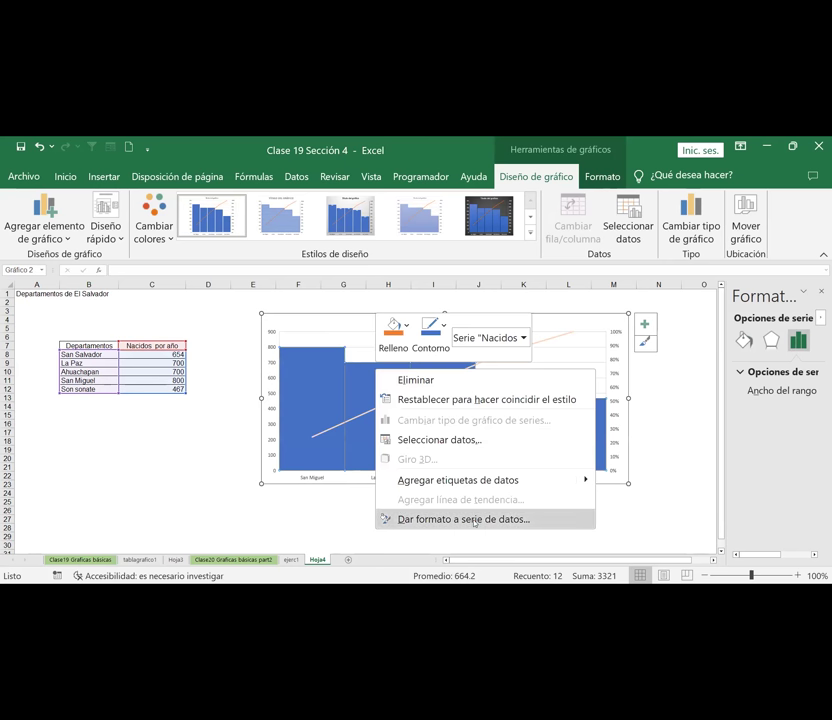
click(310, 379)
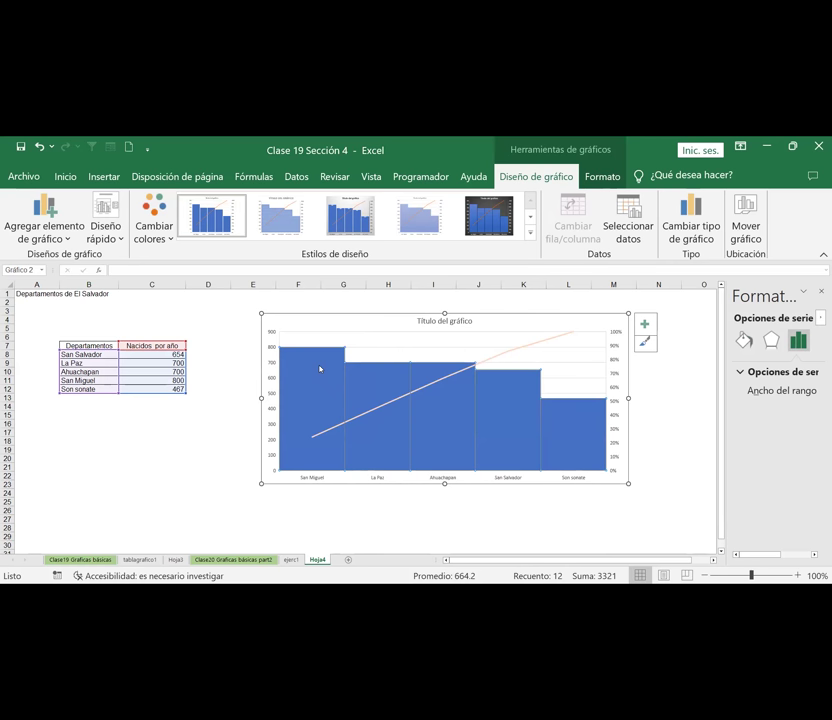
click(321, 368)
right_click(323, 369)
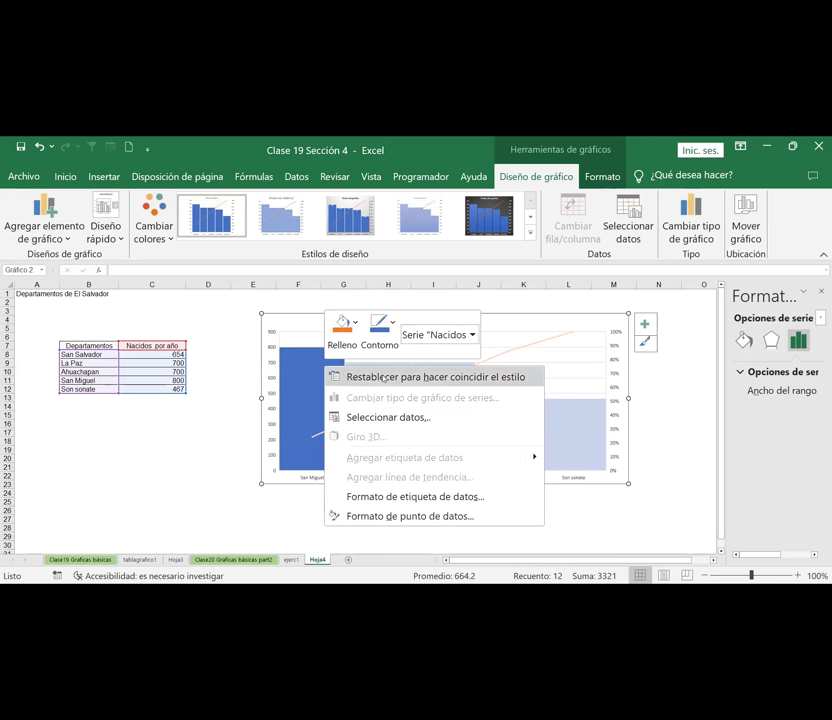
click(450, 529)
click(455, 403)
click(455, 403)
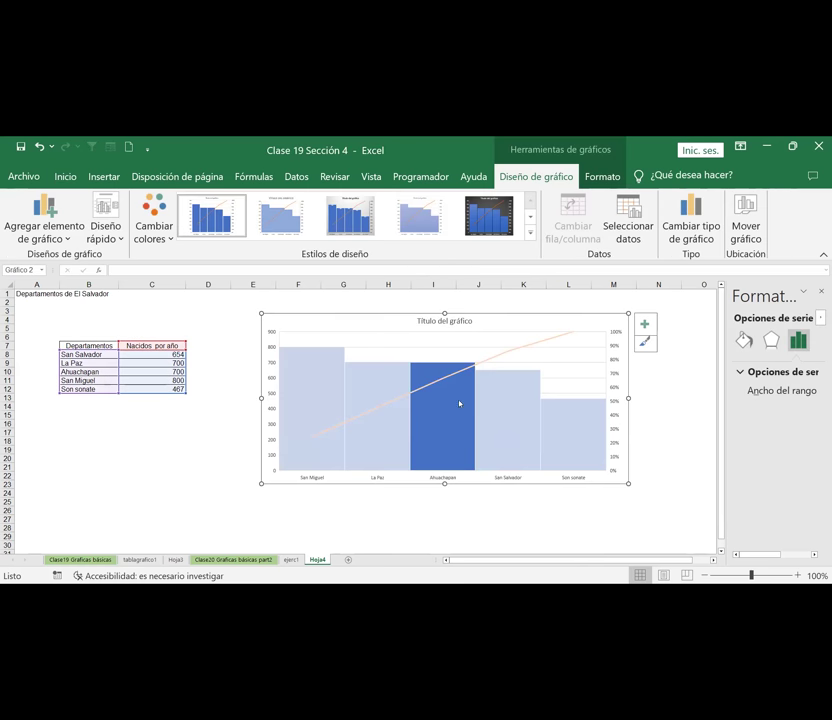
right_click(441, 409)
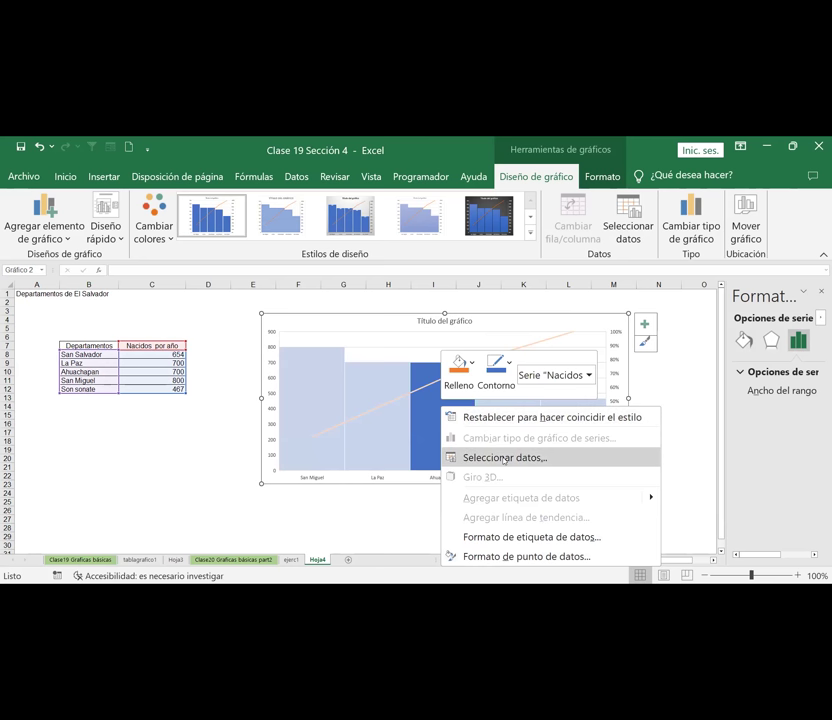
Replace the Nacidos por año series values with C8:C12 and confirm the data source
click(504, 458)
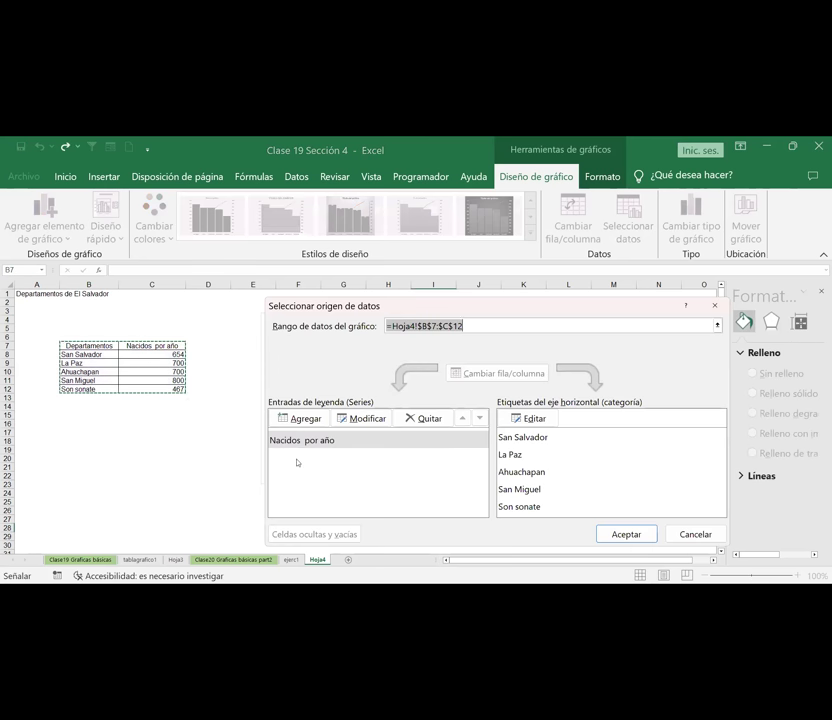
click(340, 440)
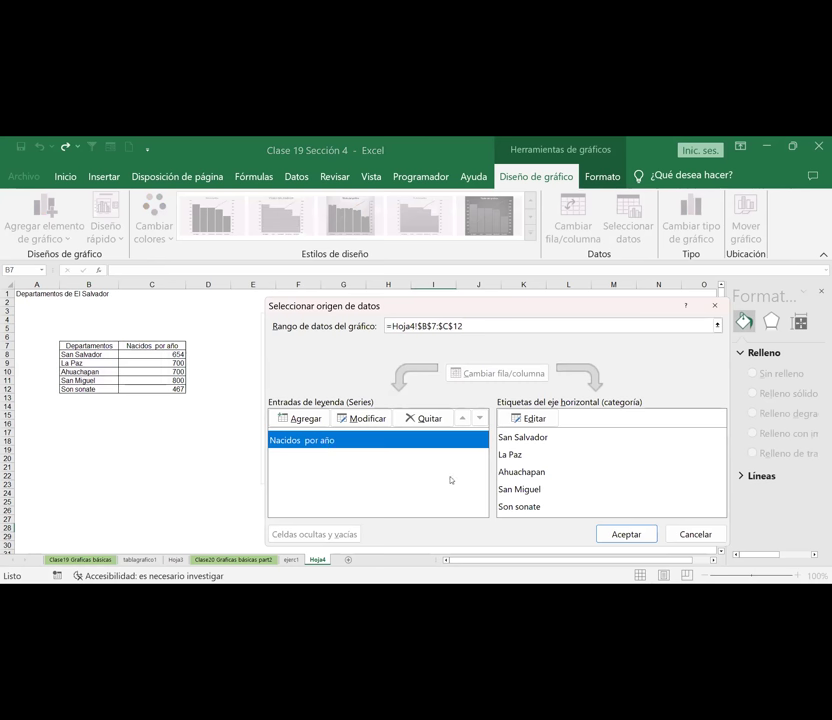
click(355, 420)
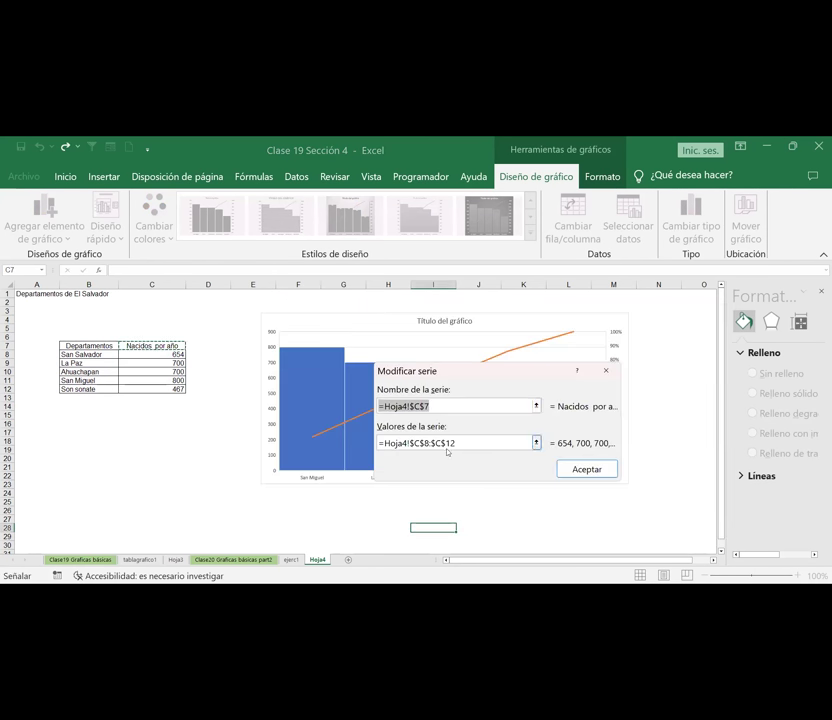
click(460, 441)
drag(463, 441, 319, 429)
key(BackSpace)
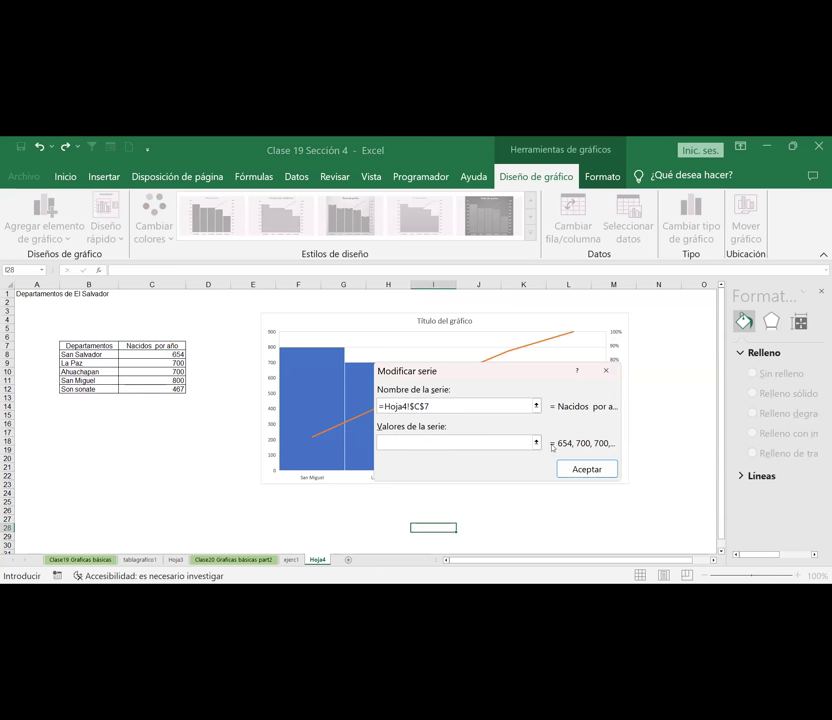
click(537, 442)
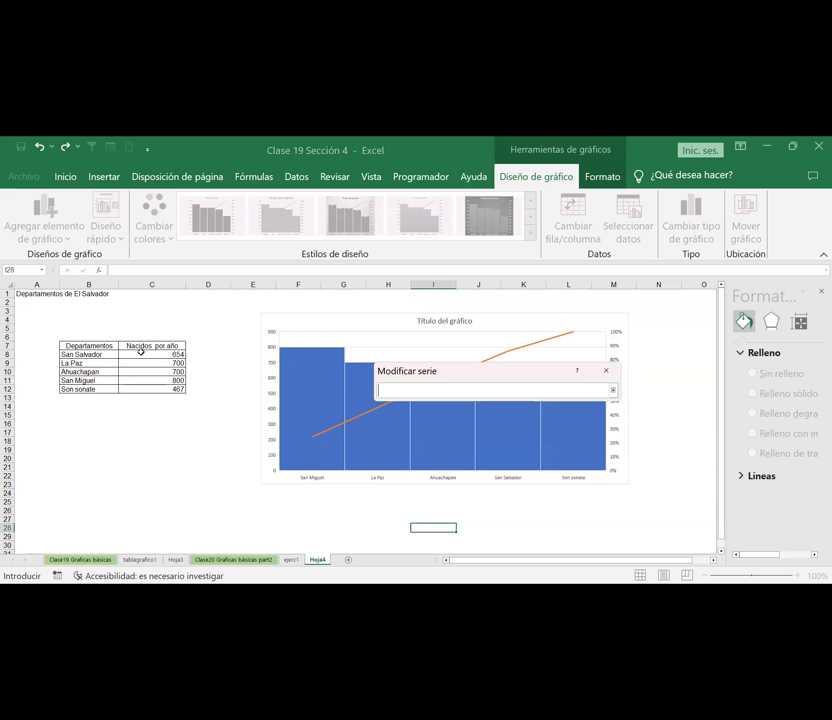
drag(141, 352, 141, 364)
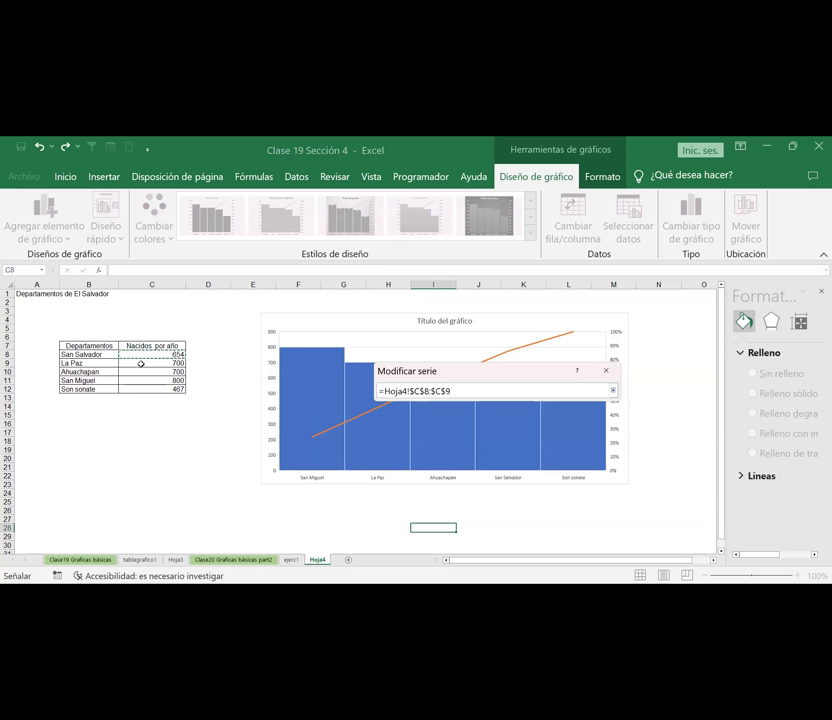
mouse_move(141, 364)
mouse_down()
mouse_move(143, 381)
mouse_move(155, 364)
mouse_move(149, 389)
mouse_up()
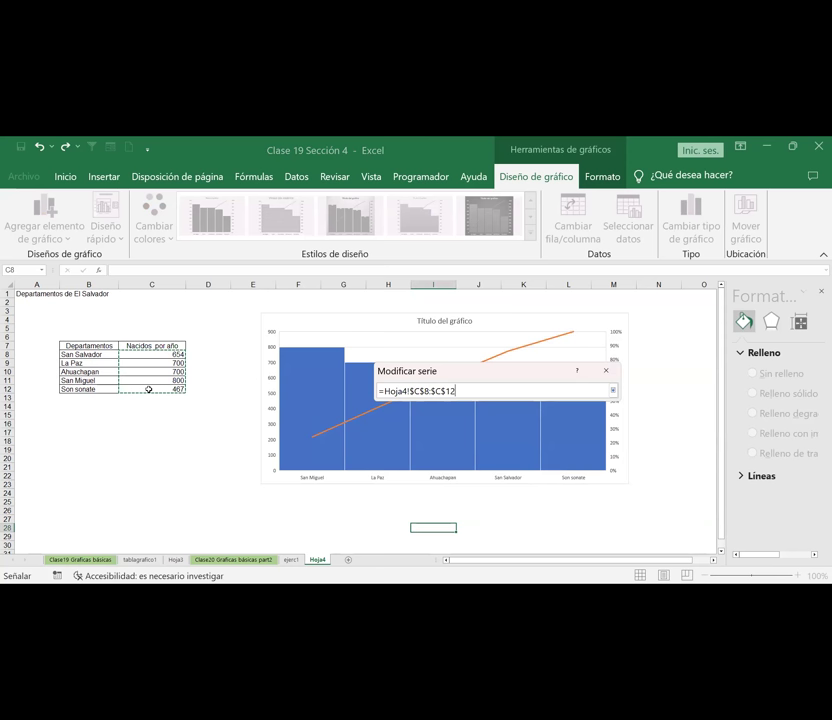
click(586, 470)
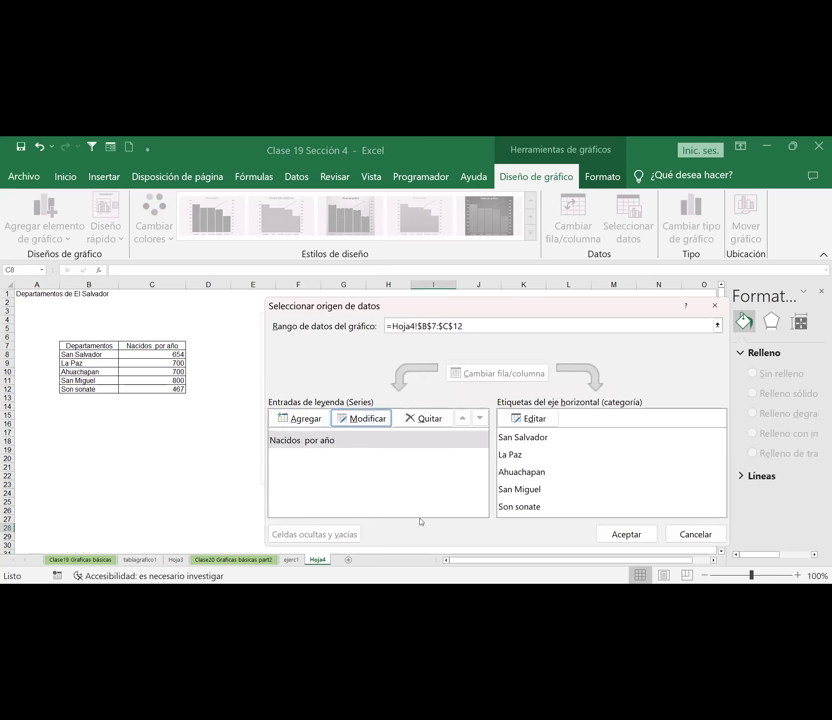
click(625, 534)
Reopen Seleccionar datos from the San Miguel bar's right-click menu, then dismiss it
click(321, 369)
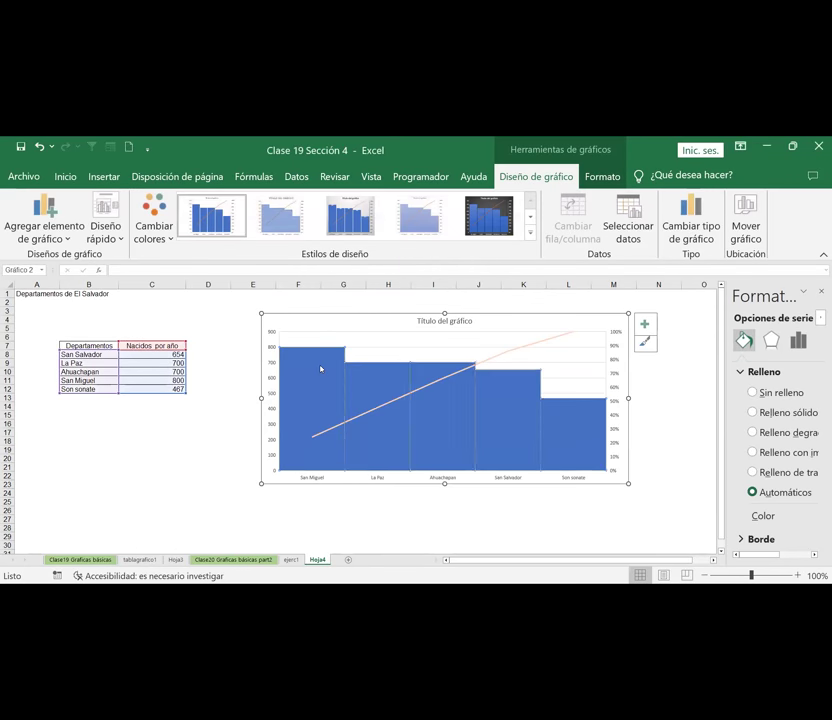
click(320, 369)
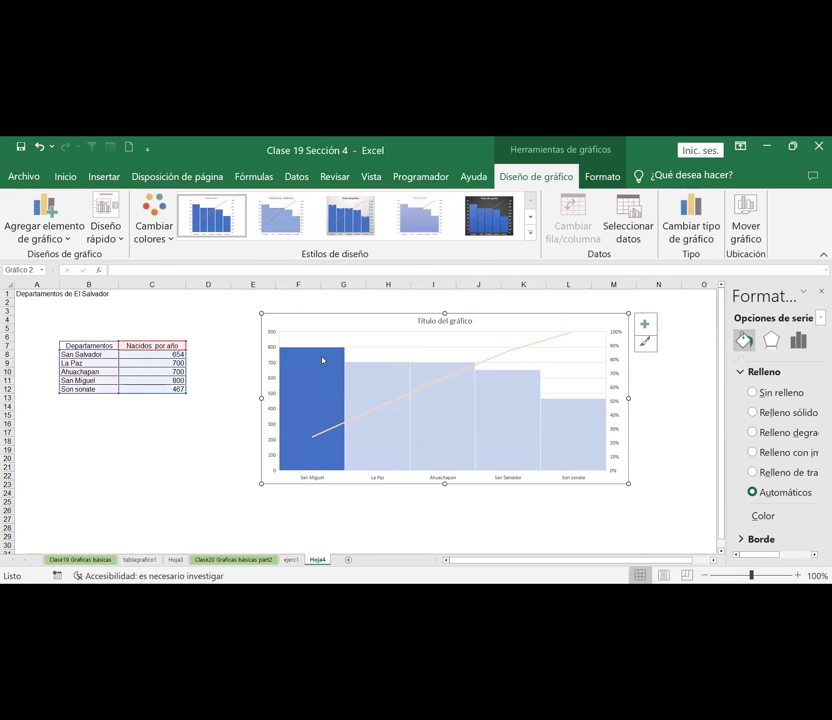
right_click(322, 360)
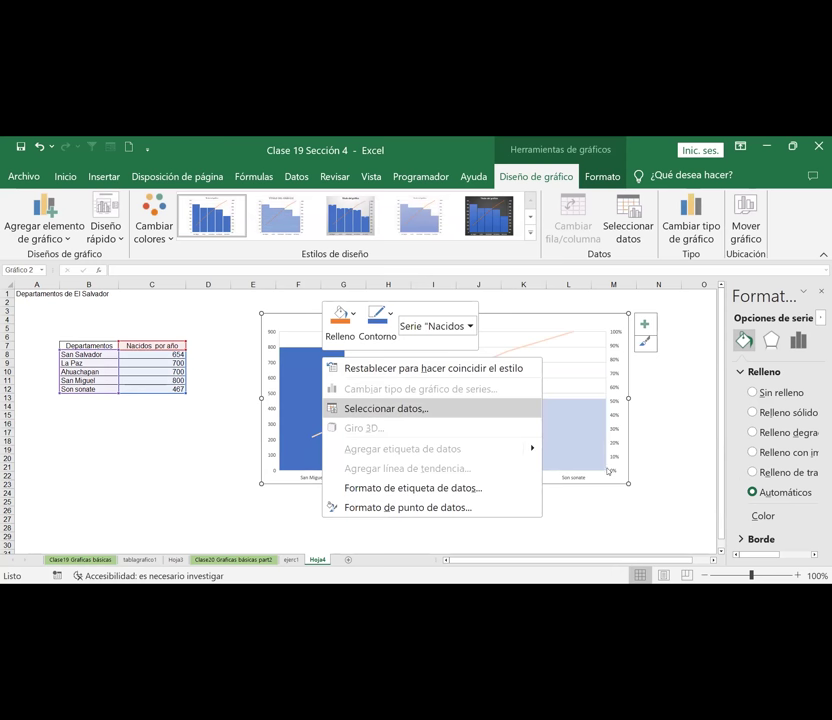
click(414, 410)
key(Return)
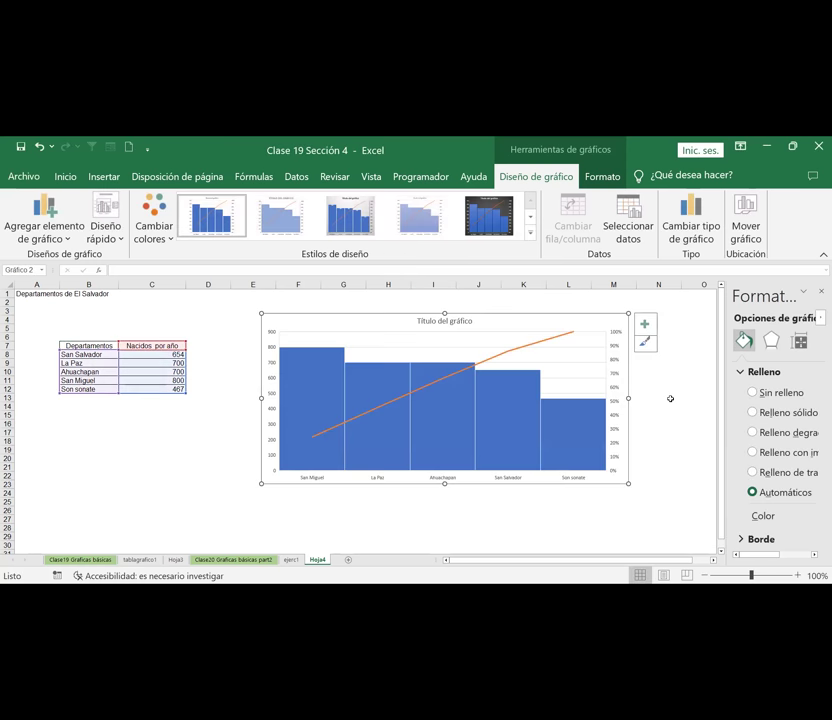
click(668, 397)
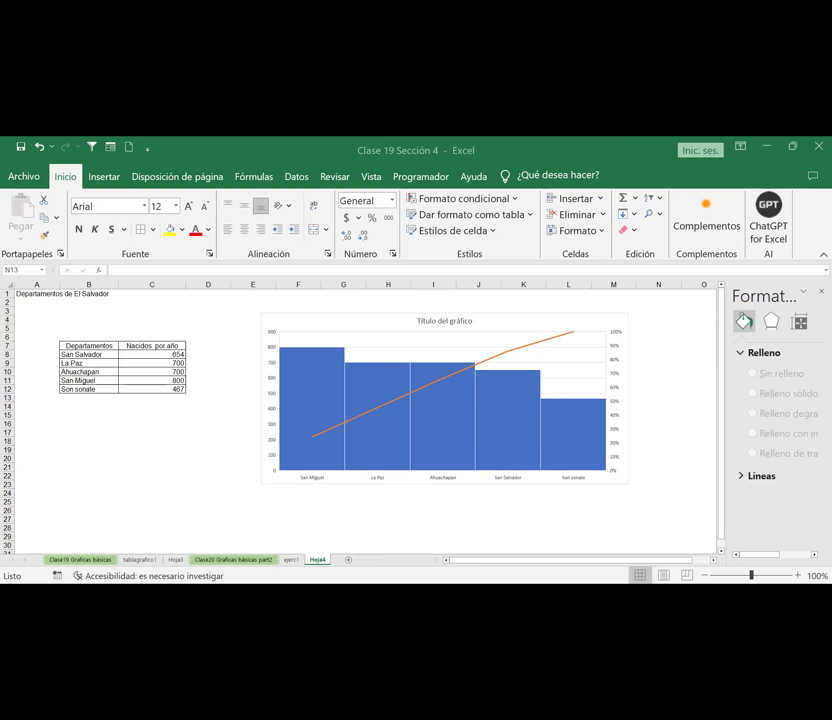
Select the whole Pareto chart, not single bars, and delete it
click(658, 397)
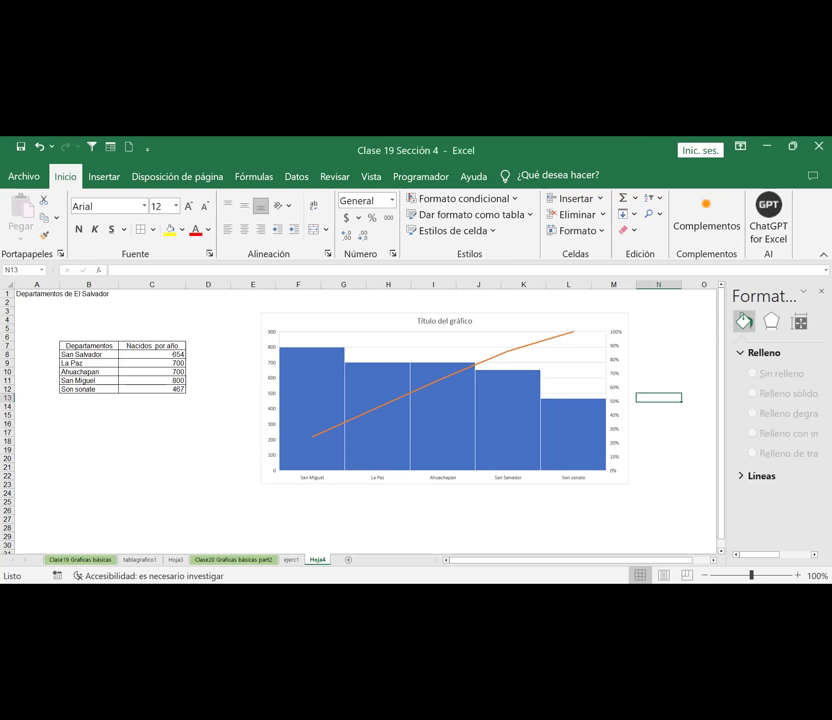
drag(478, 527, 524, 527)
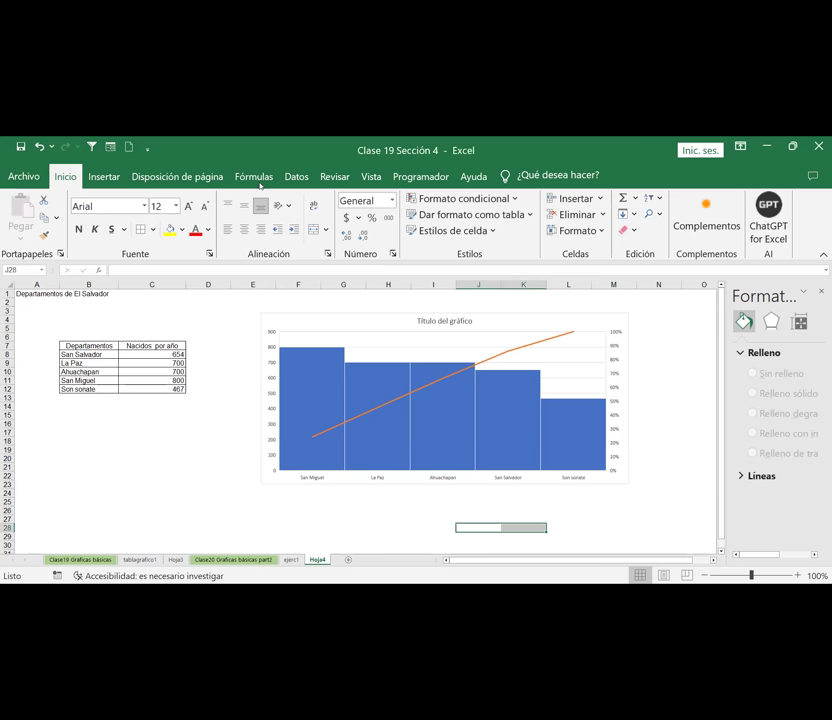
click(315, 367)
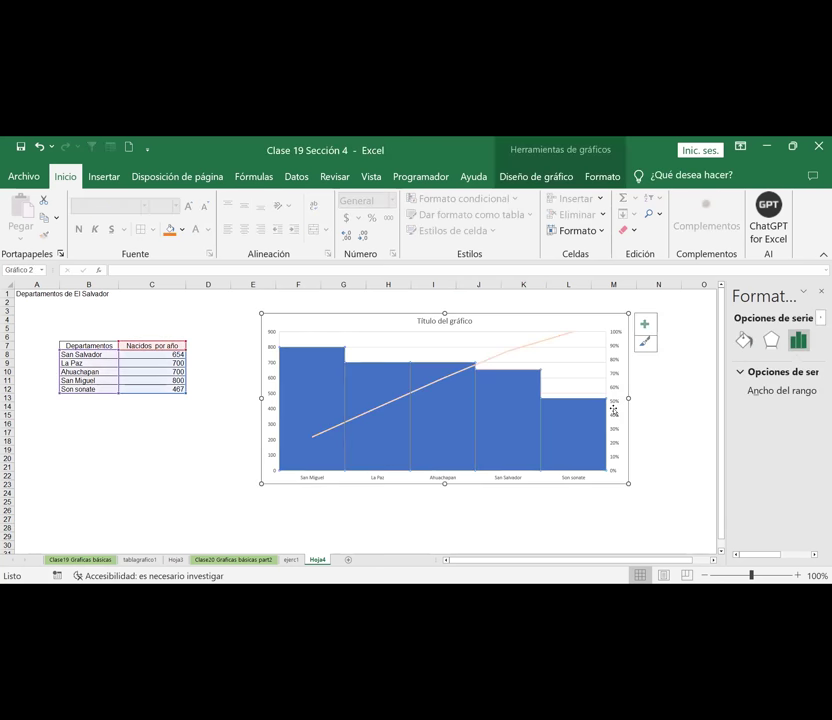
click(360, 392)
click(452, 380)
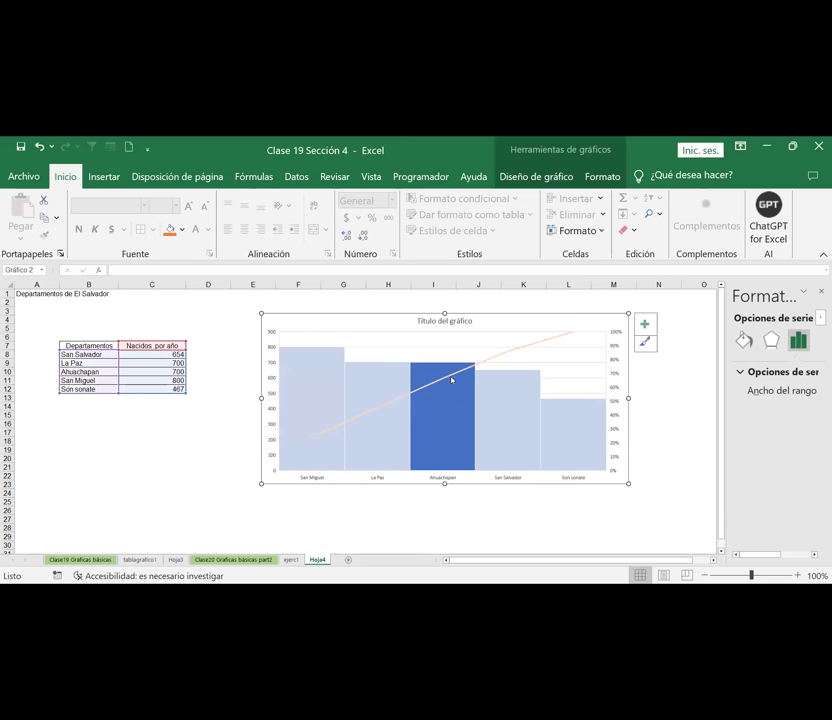
click(494, 484)
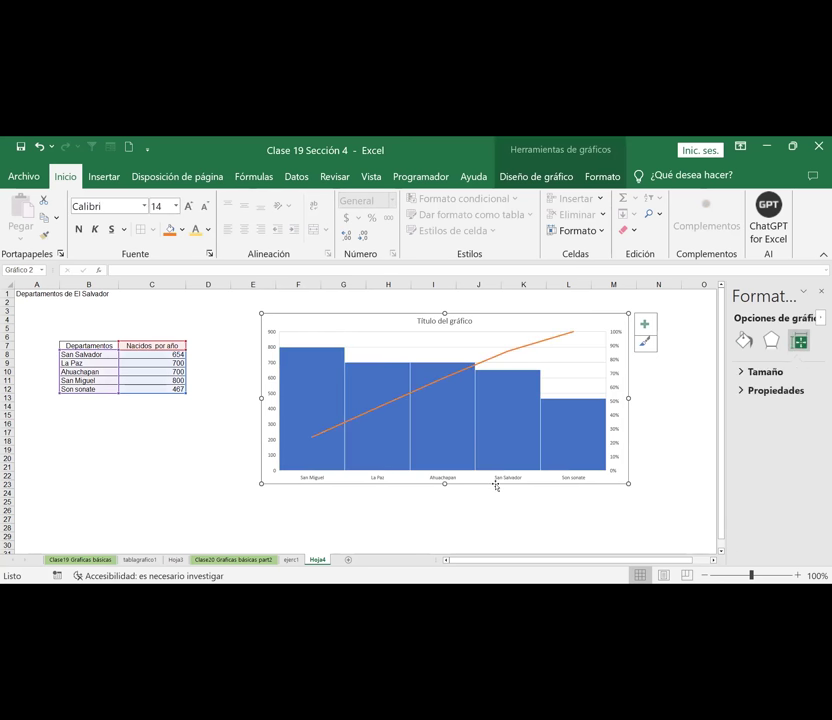
key(Delete)
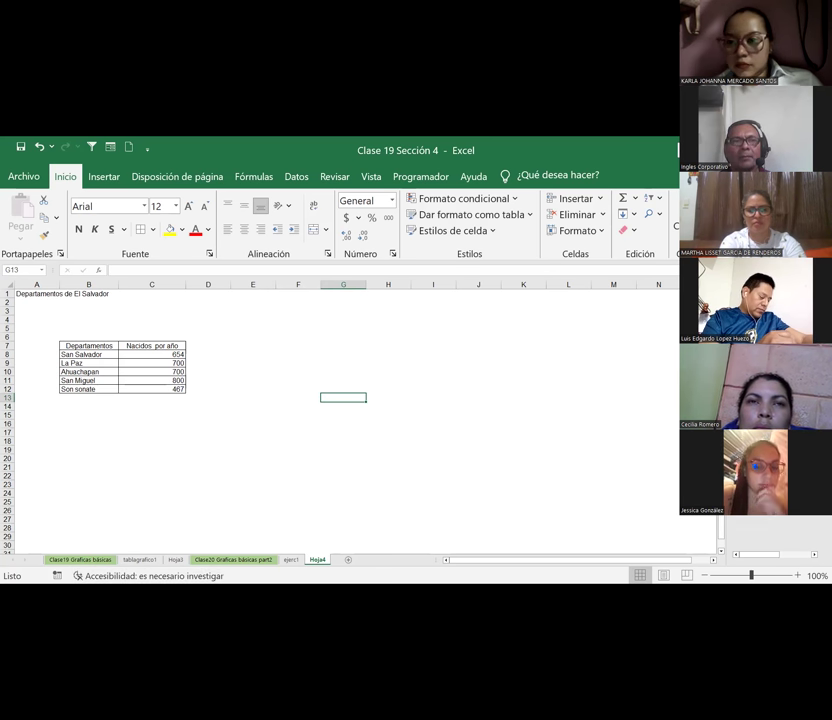
Select B7:C12 and insert a Dispersión con líneas rectas chart from it
click(268, 345)
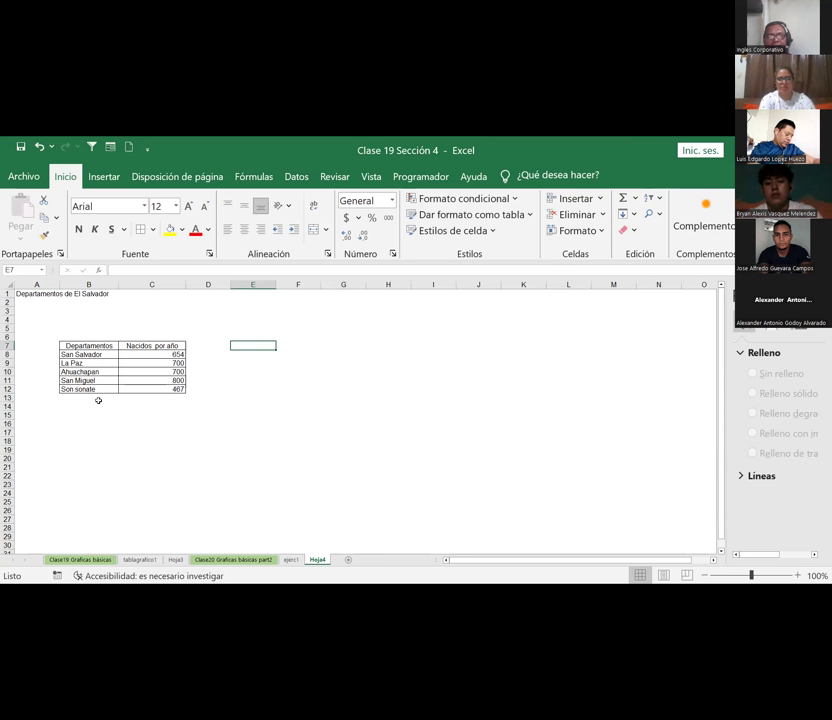
drag(72, 343, 169, 393)
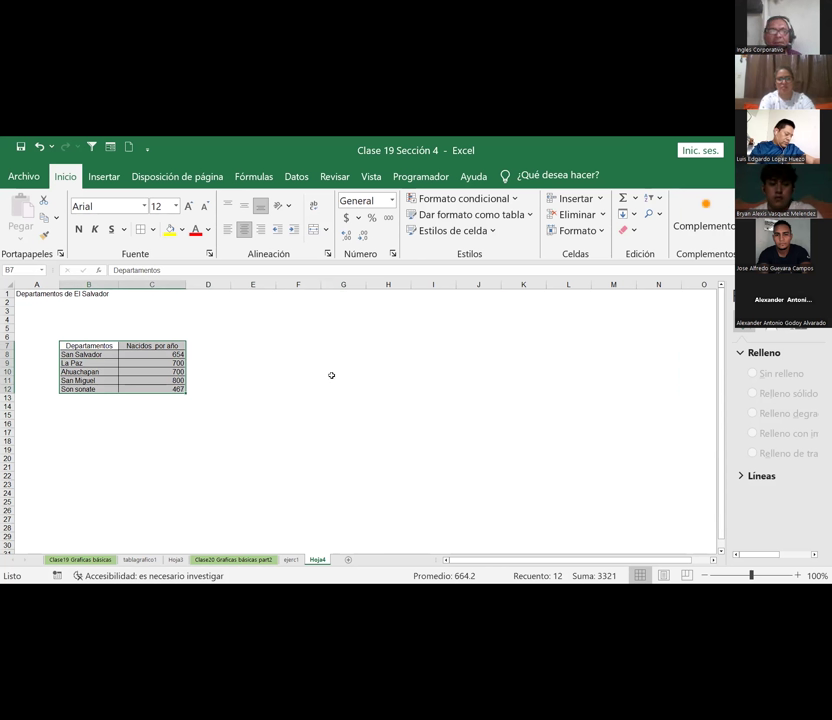
click(361, 406)
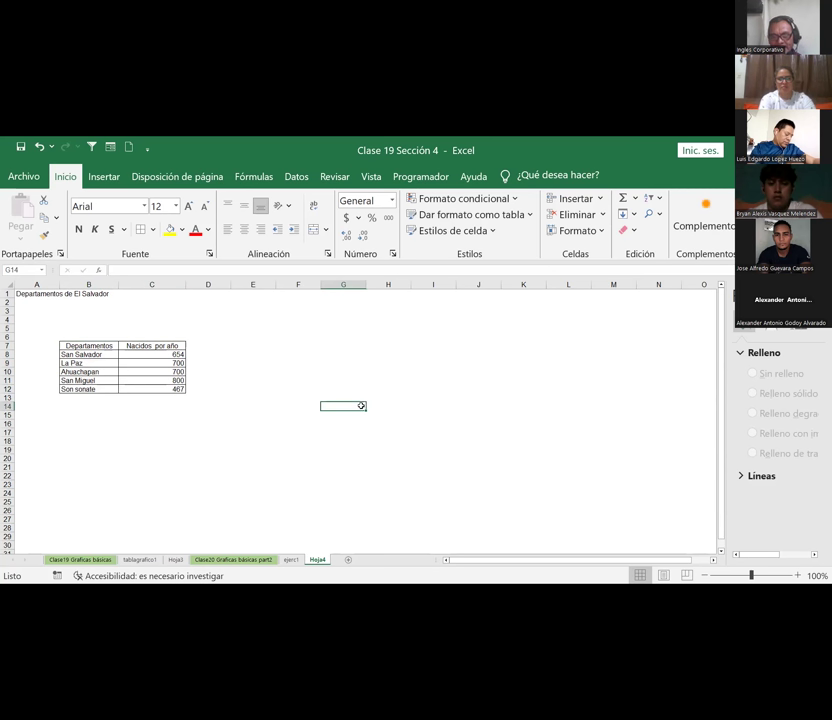
drag(65, 347, 180, 389)
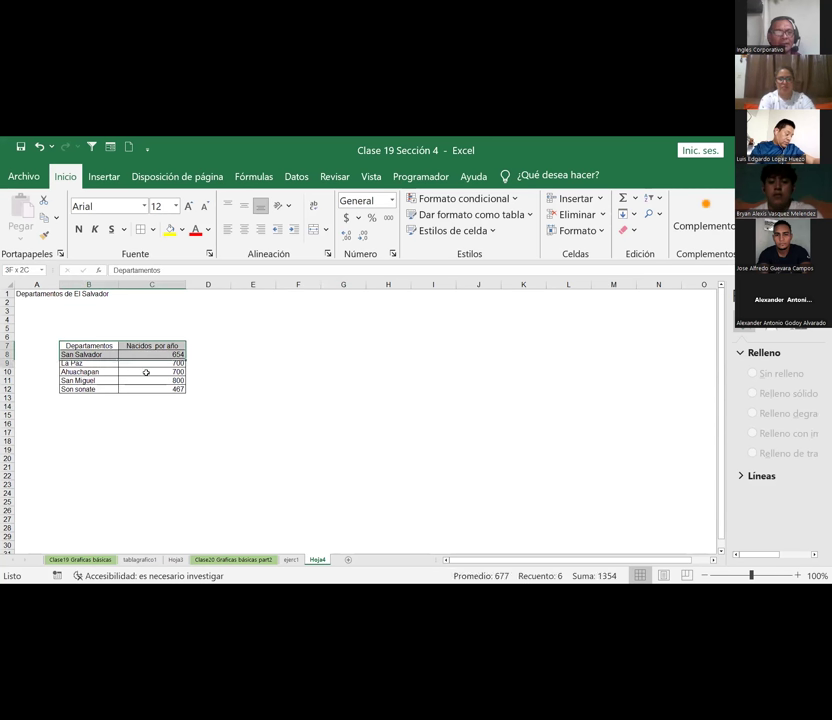
drag(430, 393, 390, 393)
drag(65, 347, 180, 389)
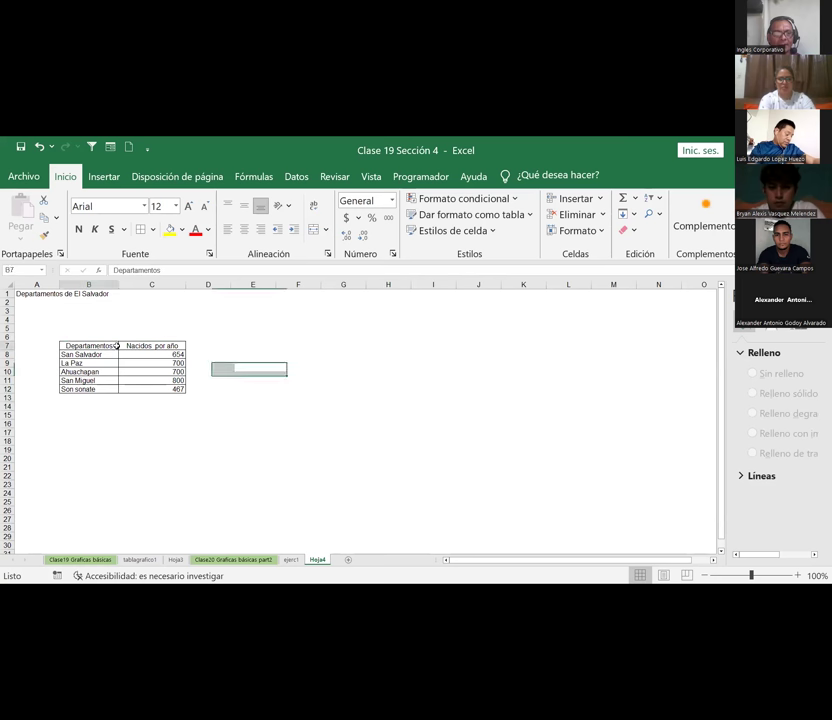
click(104, 176)
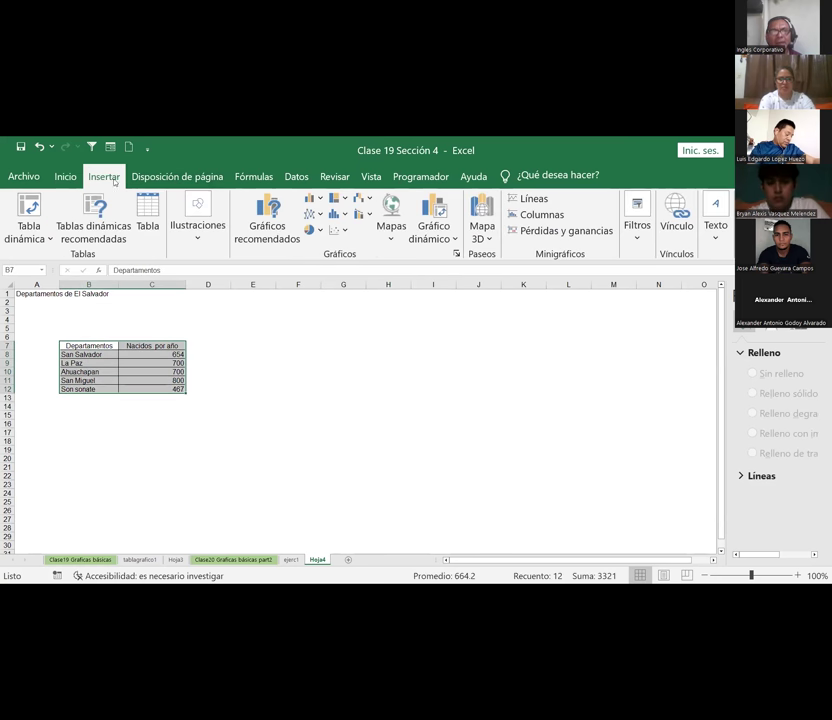
click(345, 231)
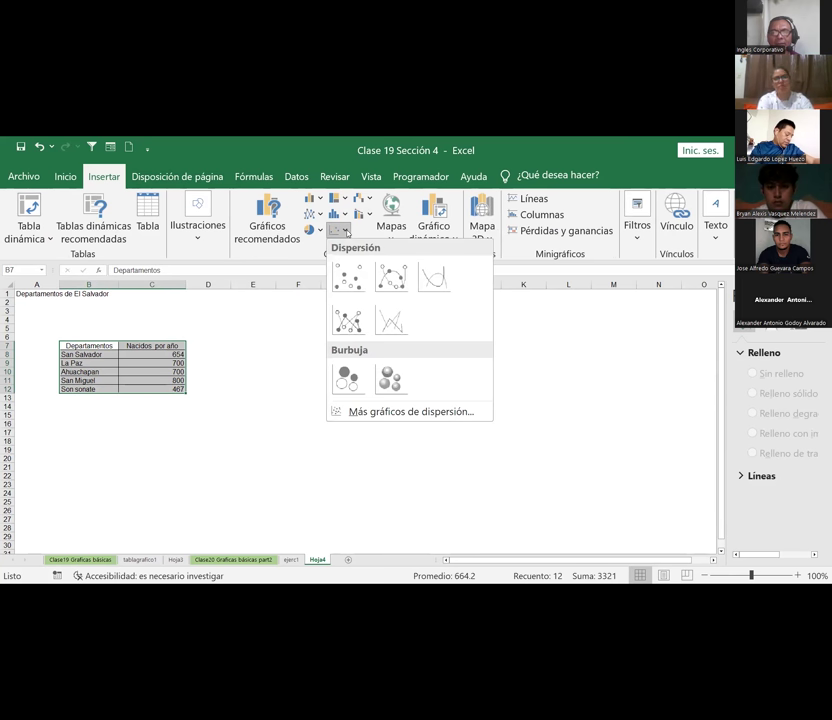
click(386, 323)
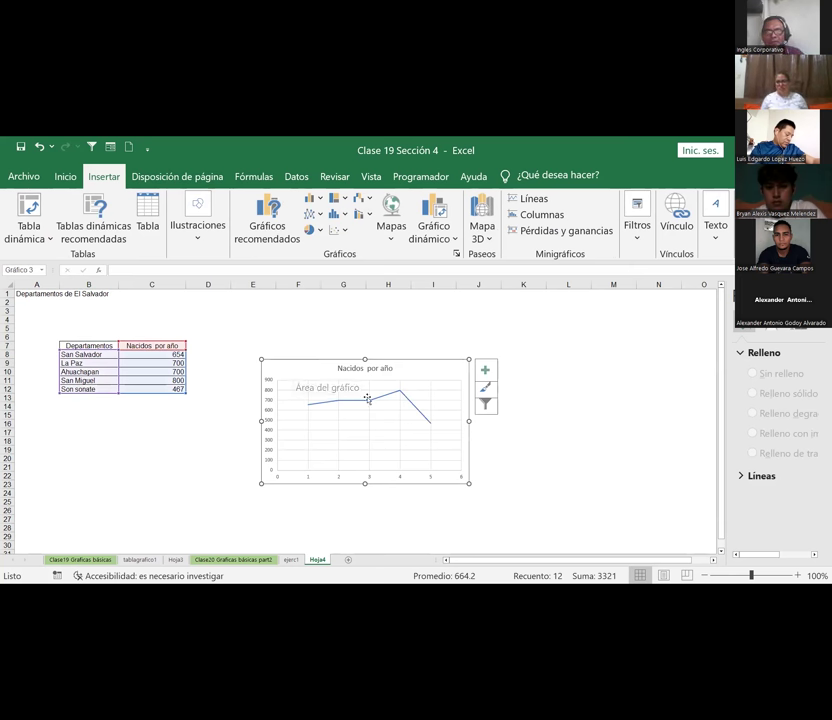
click(331, 395)
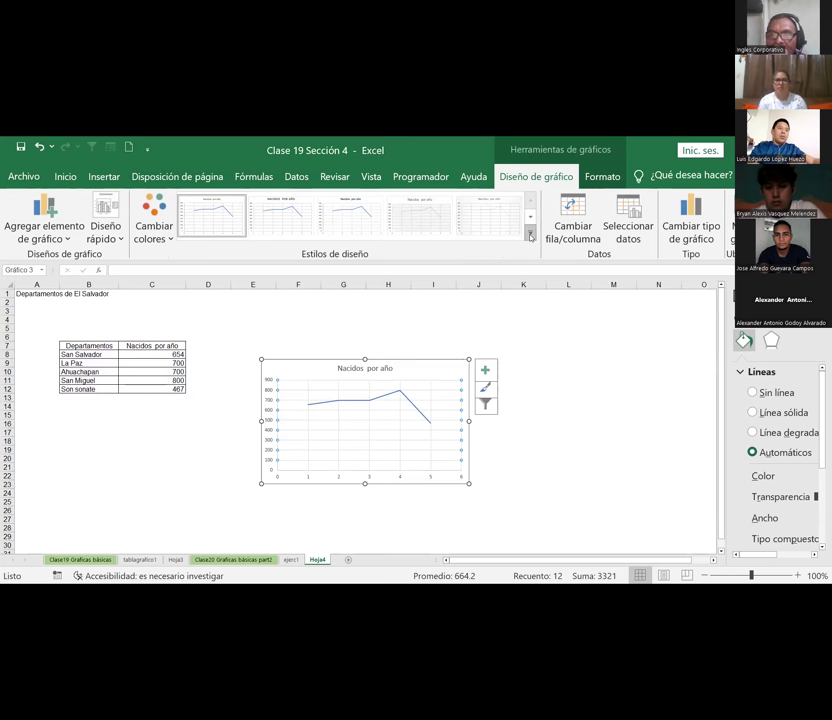
Apply the solid blue chart style from the Chart Styles gallery
click(529, 232)
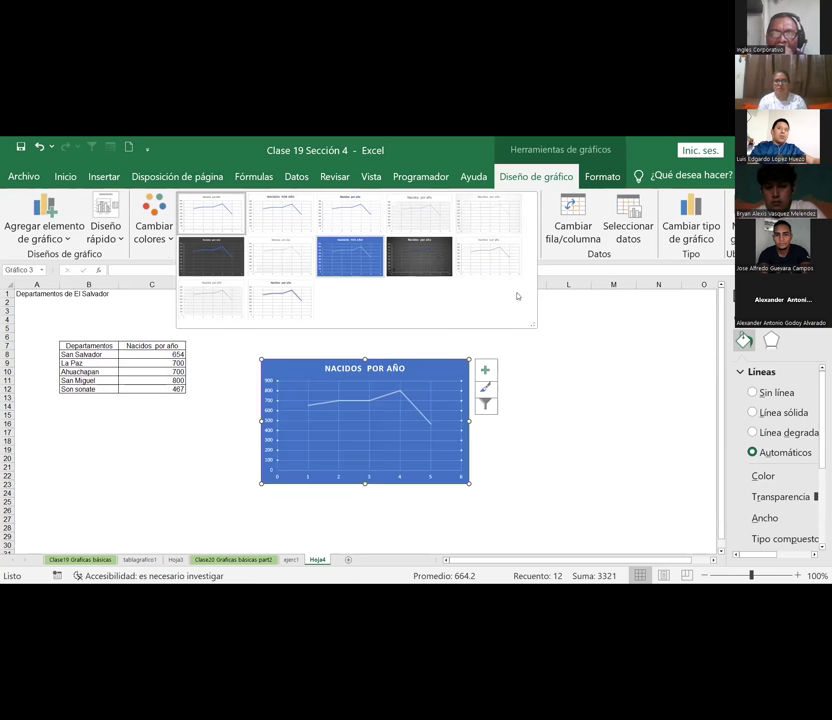
click(327, 257)
click(567, 457)
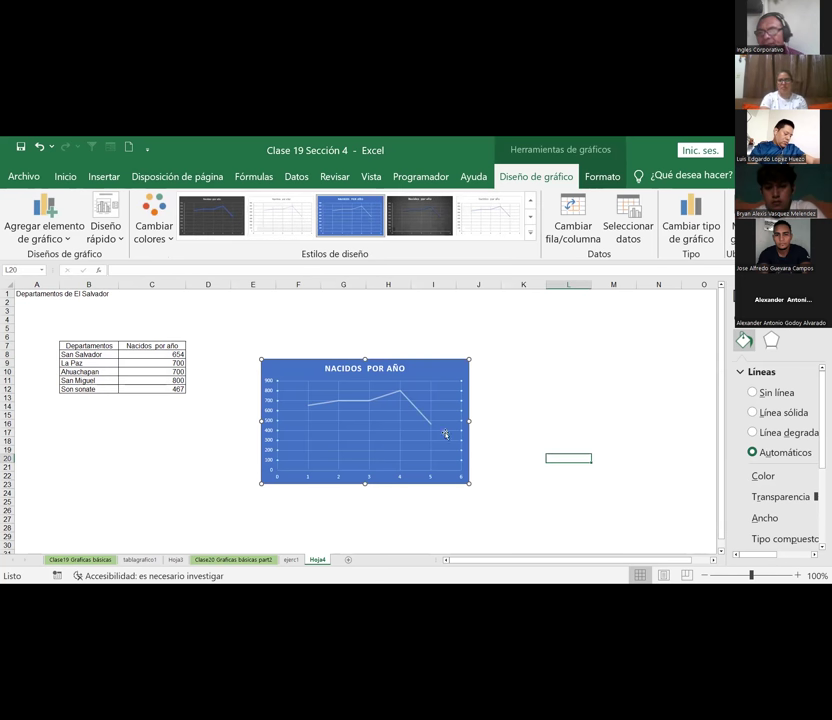
Enlarge the chart rightward, down to about row 30, and taller at the top
click(383, 425)
mouse_move(469, 421)
mouse_down()
mouse_move(716, 436)
mouse_move(626, 440)
mouse_up()
drag(421, 487, 404, 547)
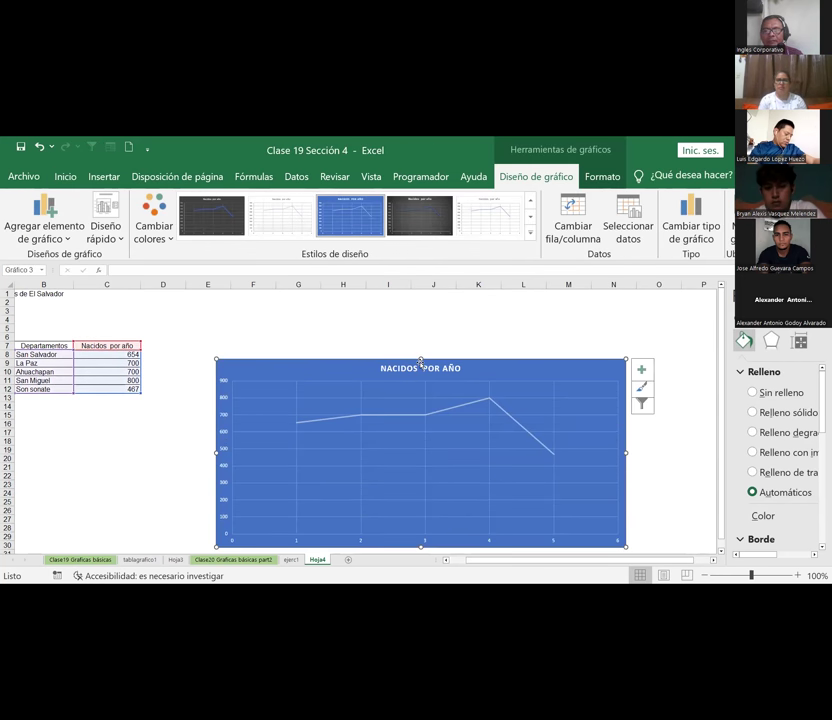
drag(420, 360, 422, 318)
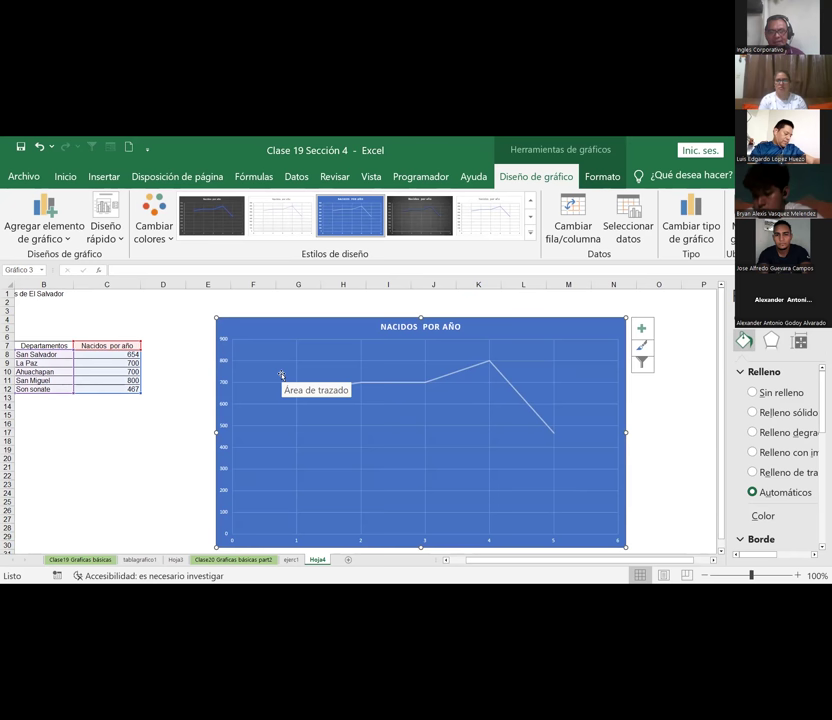
scroll(292, 492, down, 2)
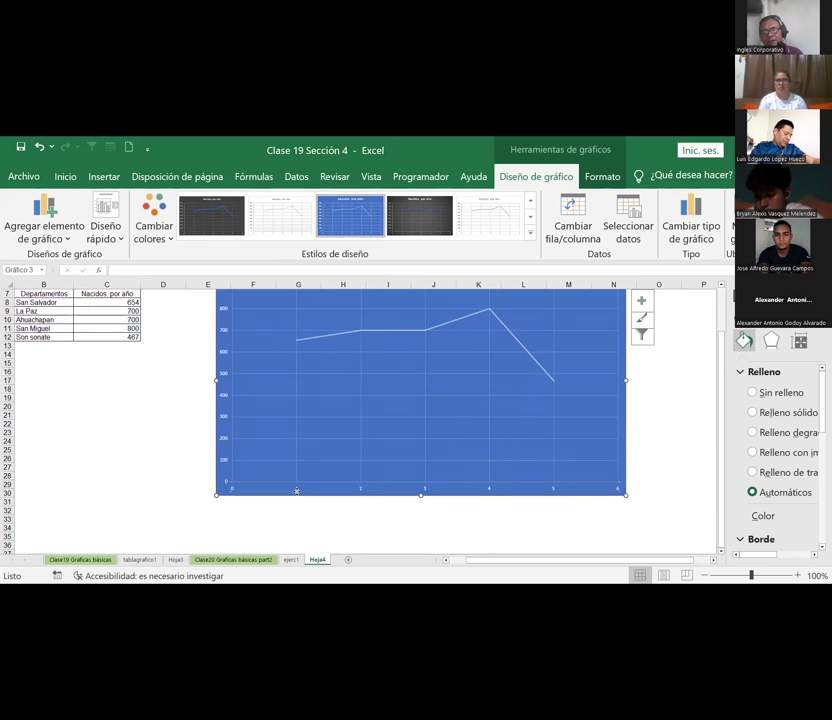
click(293, 489)
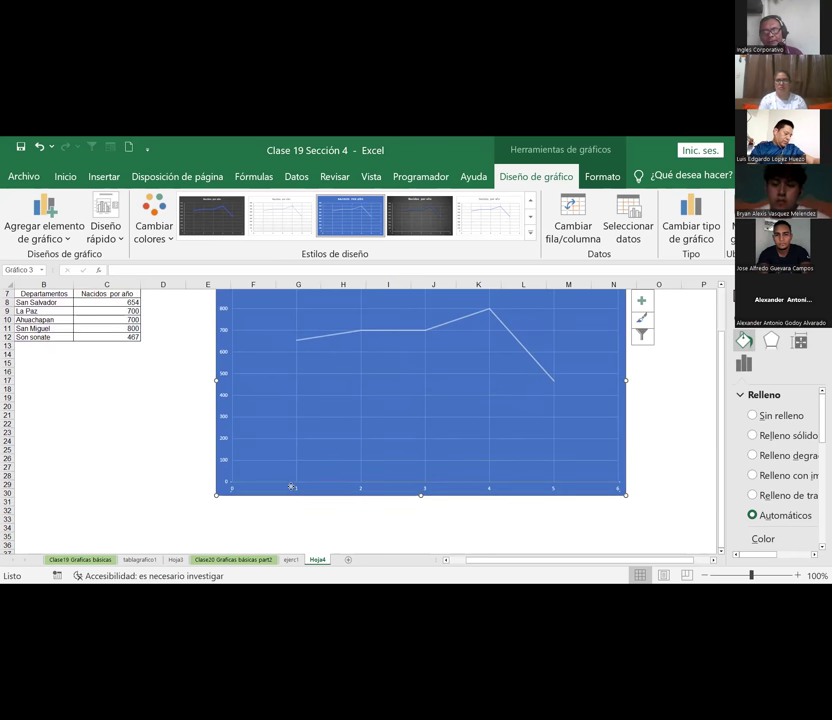
right_click(356, 507)
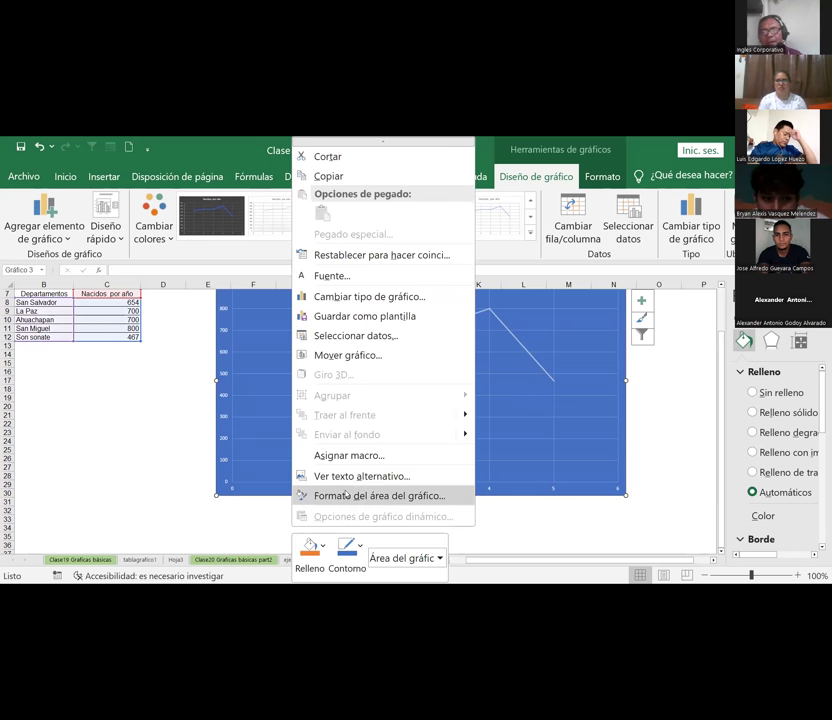
click(346, 494)
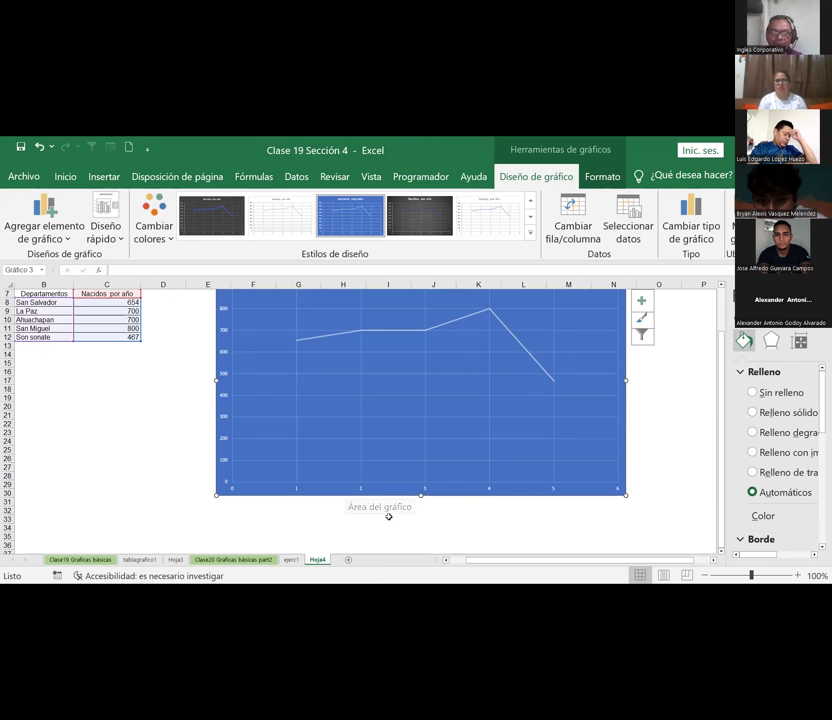
click(422, 492)
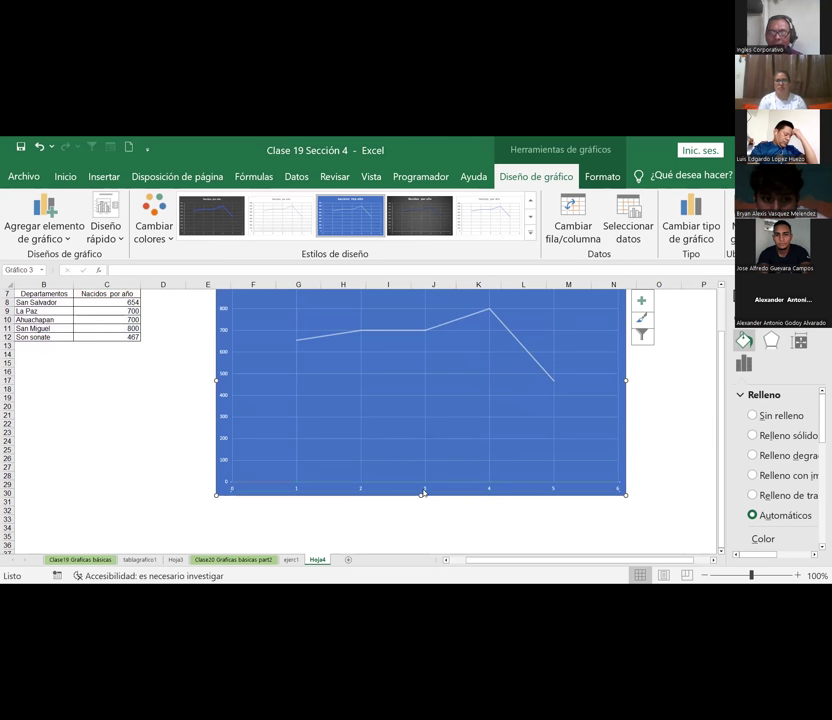
right_click(422, 492)
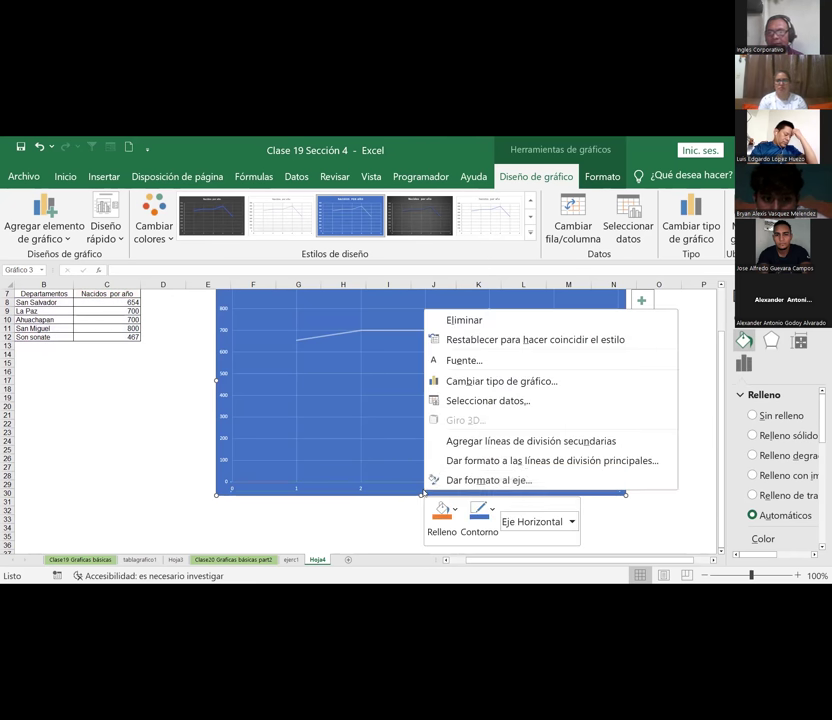
click(505, 401)
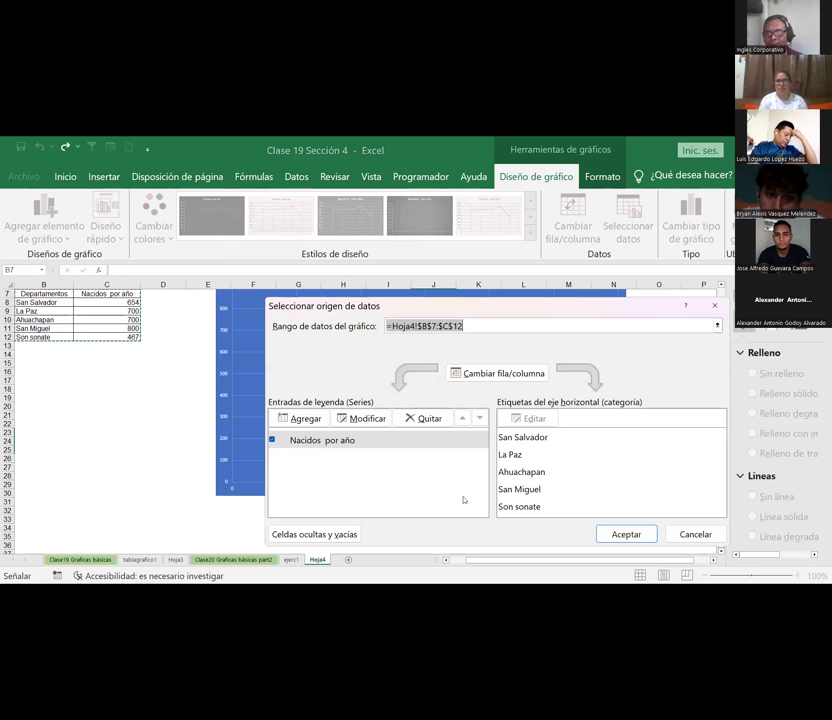
click(315, 535)
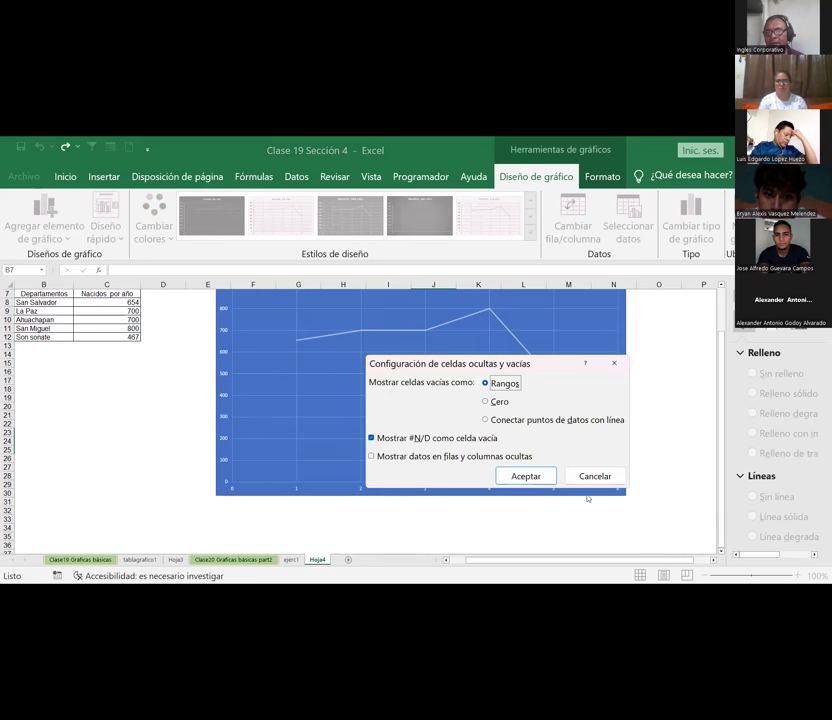
click(595, 477)
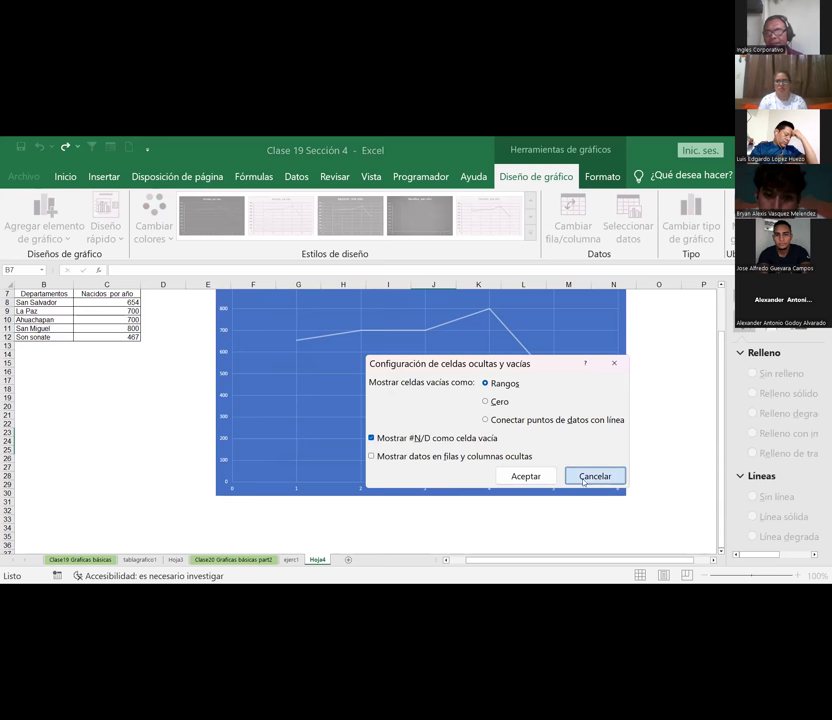
click(630, 536)
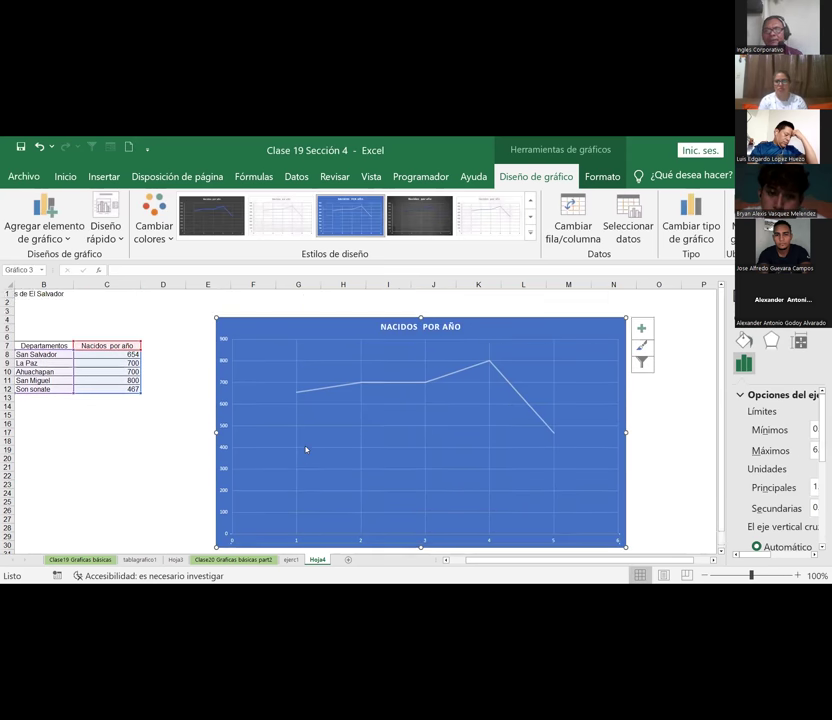
Add data labels to the line's points and enlarge them to size 18
click(422, 355)
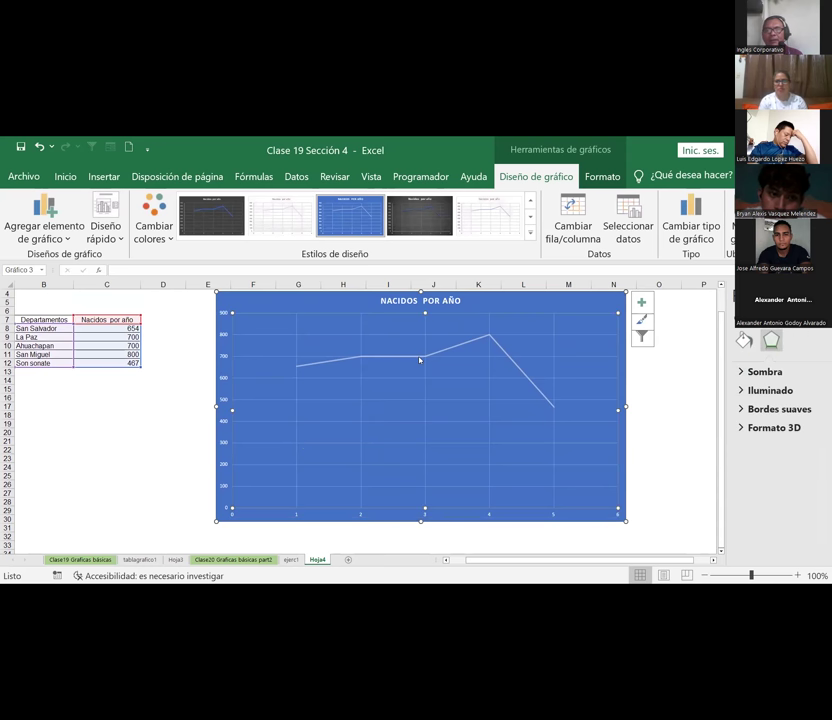
click(419, 356)
right_click(419, 356)
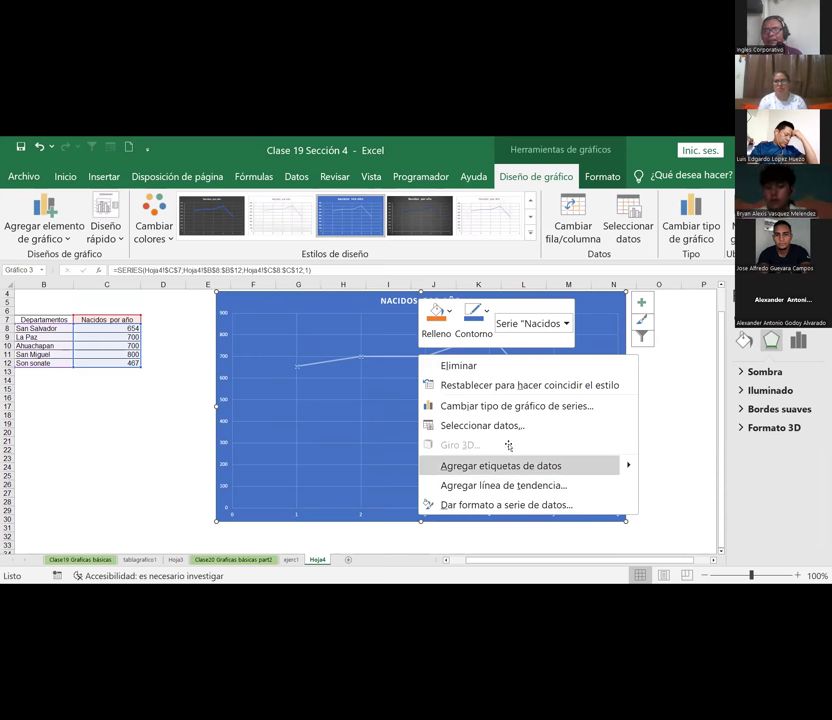
click(500, 465)
click(306, 368)
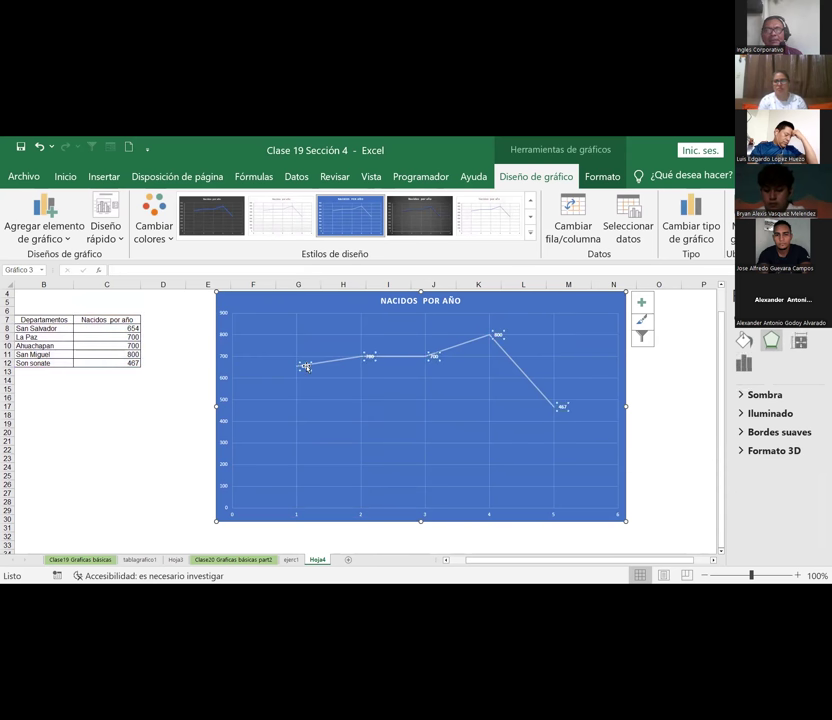
click(66, 178)
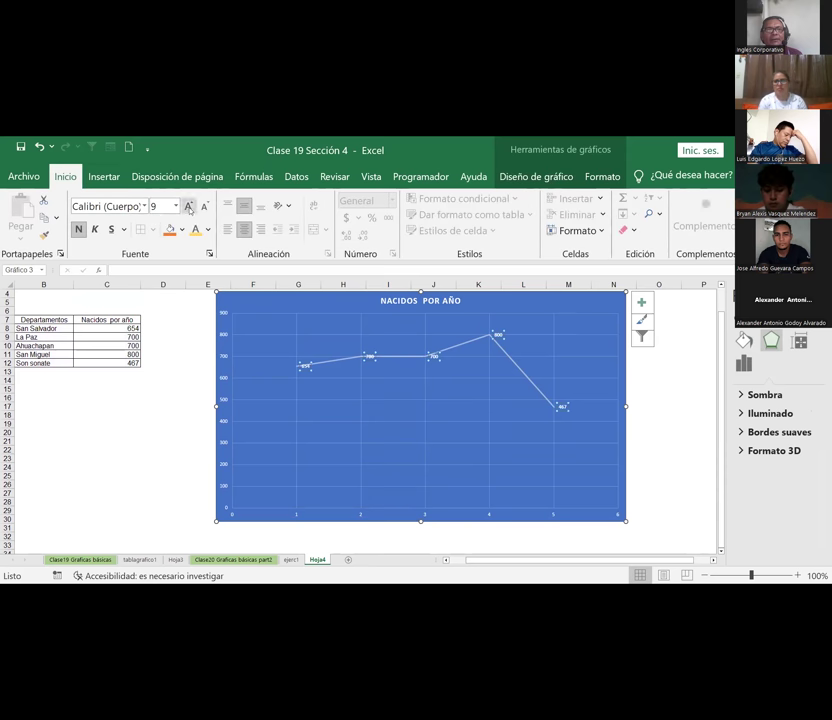
click(189, 206)
click(189, 206)
click(189, 206)
click(189, 206)
click(189, 206)
click(189, 206)
Select the whole scatter chart and delete it
click(410, 440)
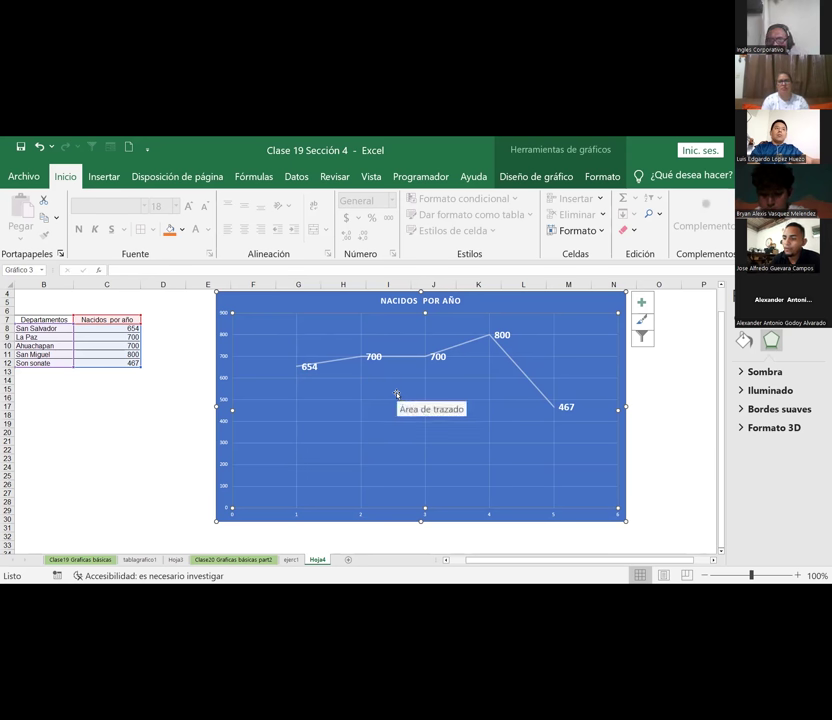
click(291, 307)
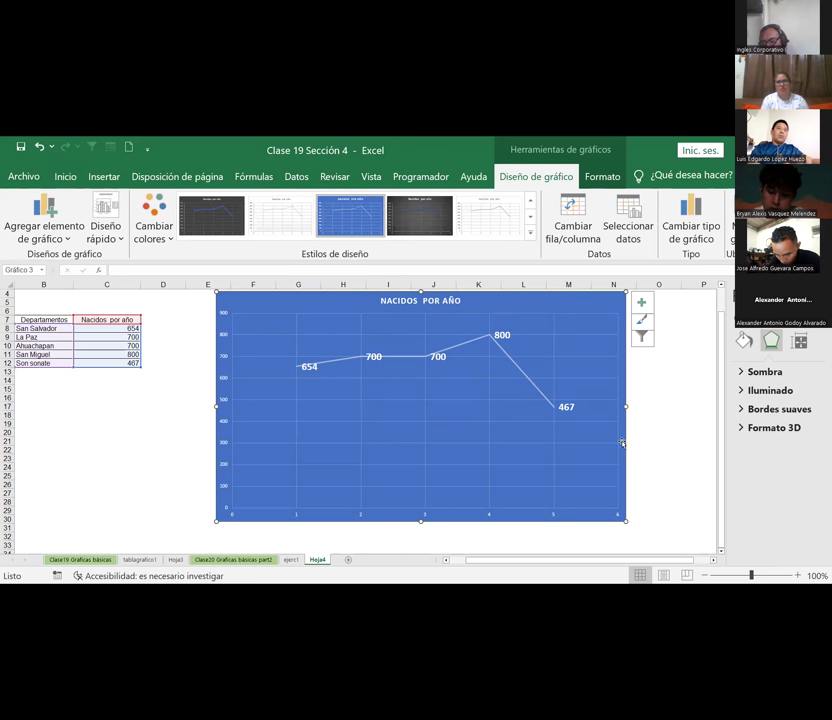
key(Delete)
click(199, 316)
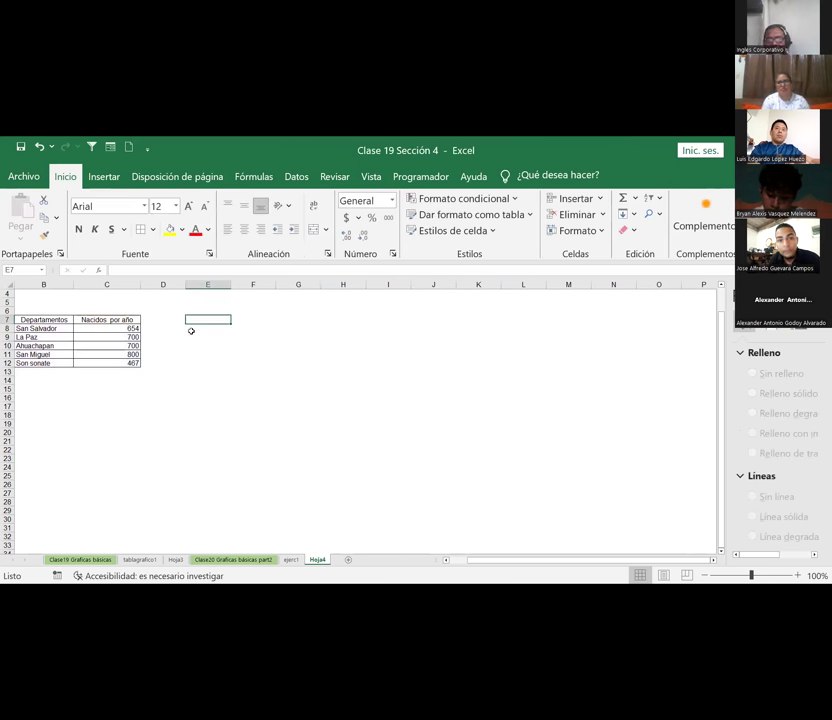
Select the Departamentos births table and open Insert's column and bar chart dropdown
click(186, 337)
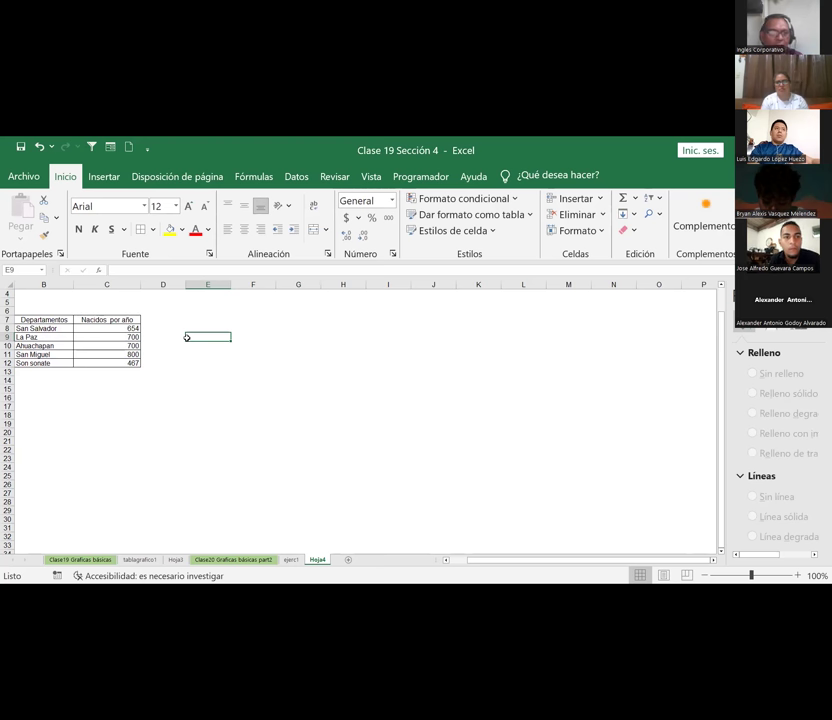
drag(30, 320, 111, 364)
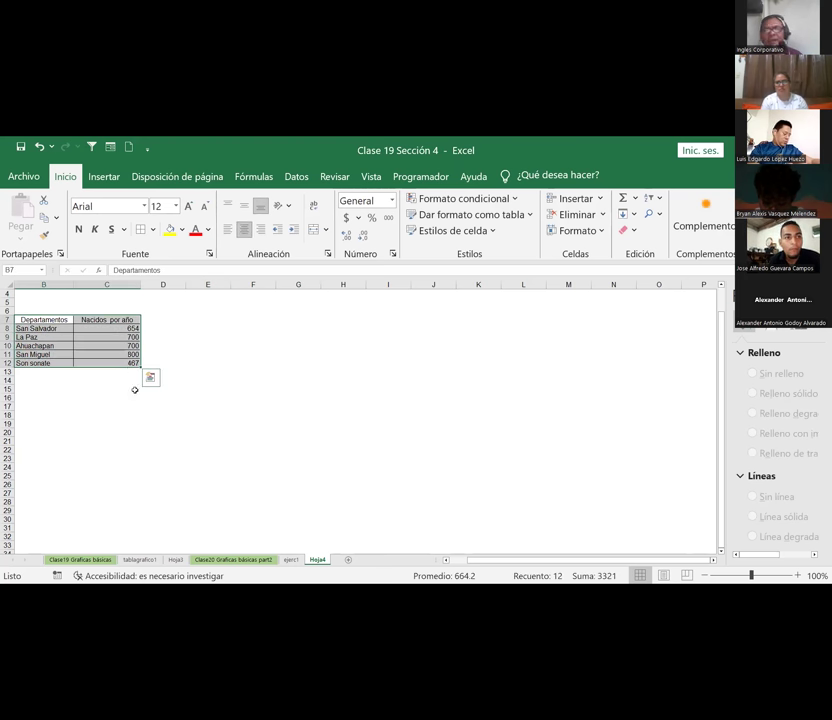
click(104, 176)
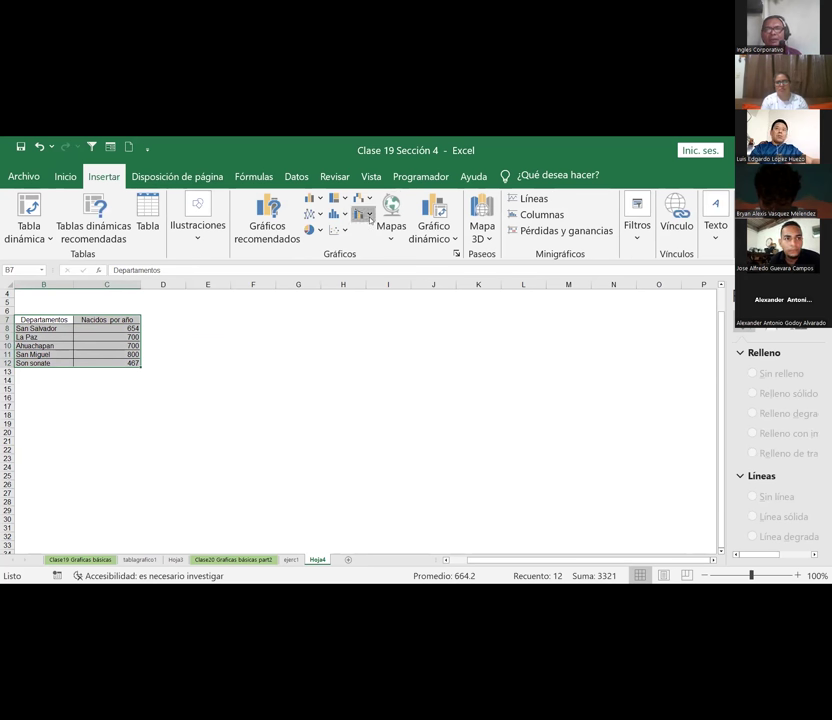
click(369, 216)
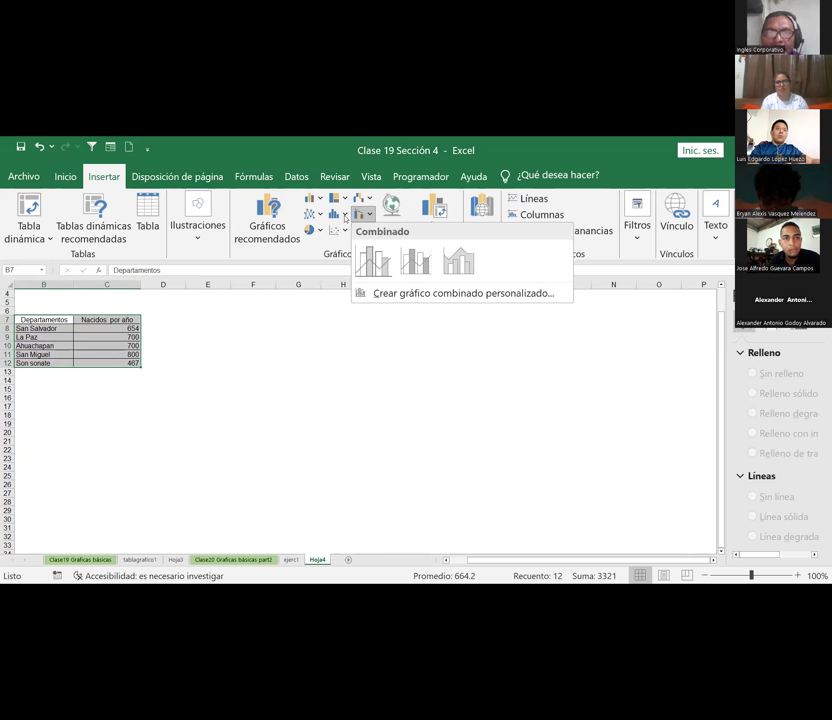
click(345, 216)
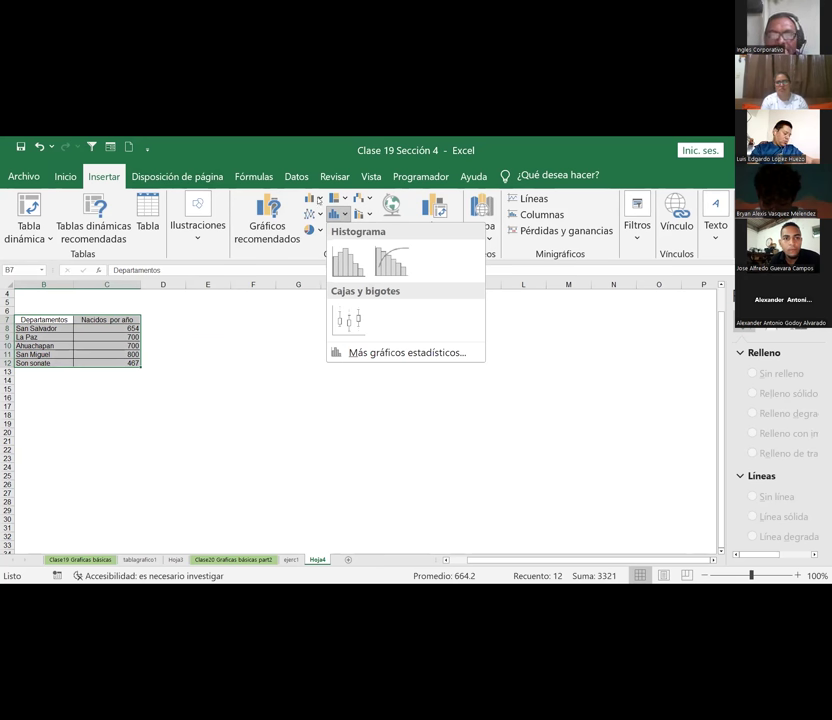
click(313, 198)
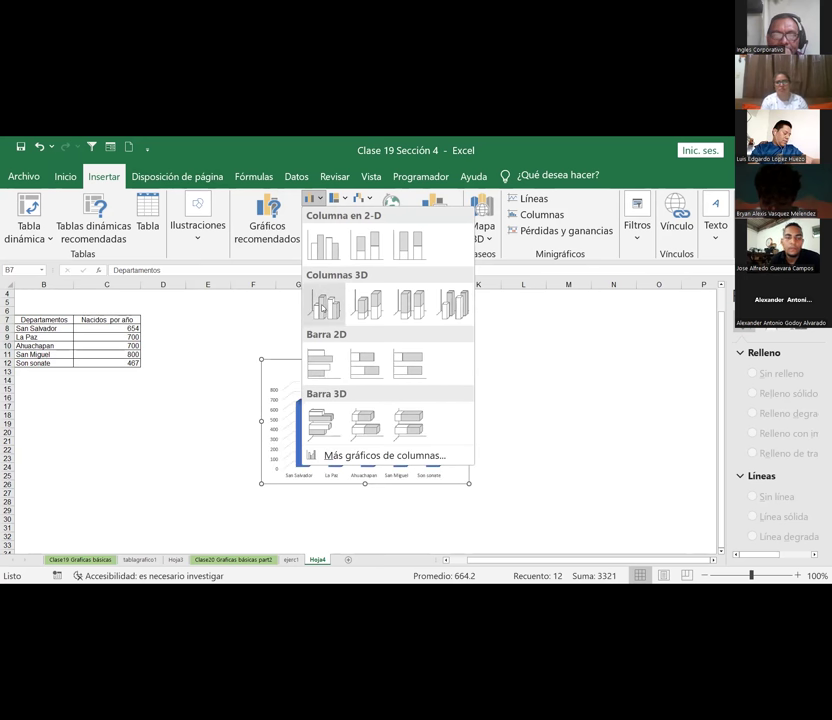
Insert a clustered 2D bar chart and widen and heighten it
click(314, 363)
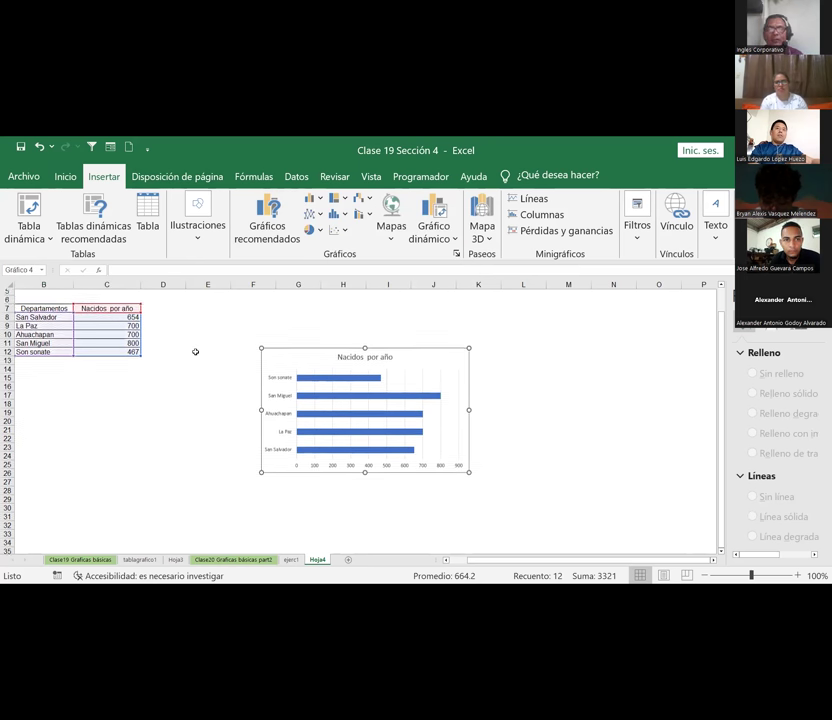
scroll(195, 352, down, 2)
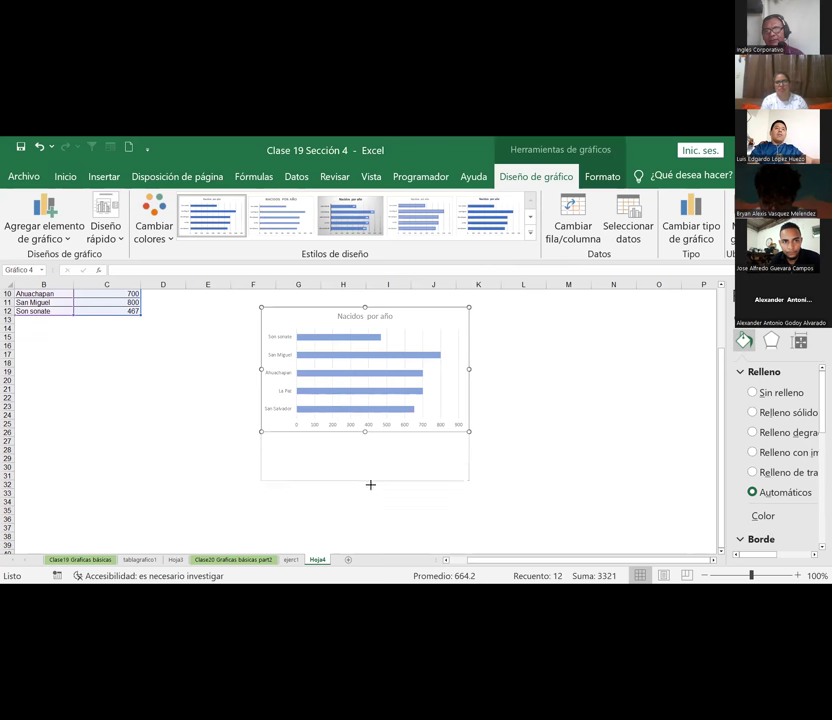
drag(365, 432, 367, 484)
drag(261, 396, 153, 410)
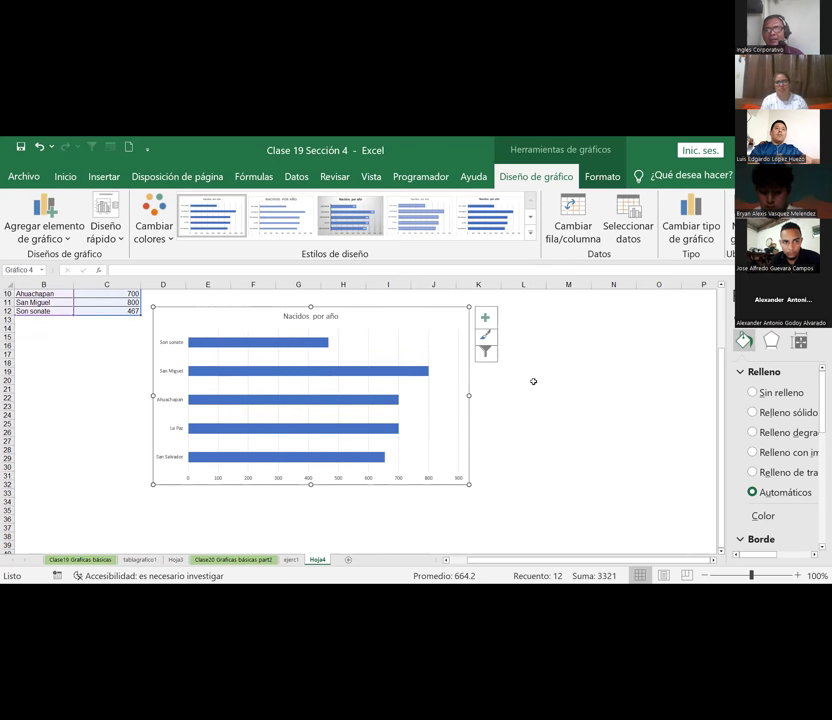
drag(469, 396, 627, 406)
Move the bar chart up the sheet and extend its top edge
scroll(400, 380, up, 3)
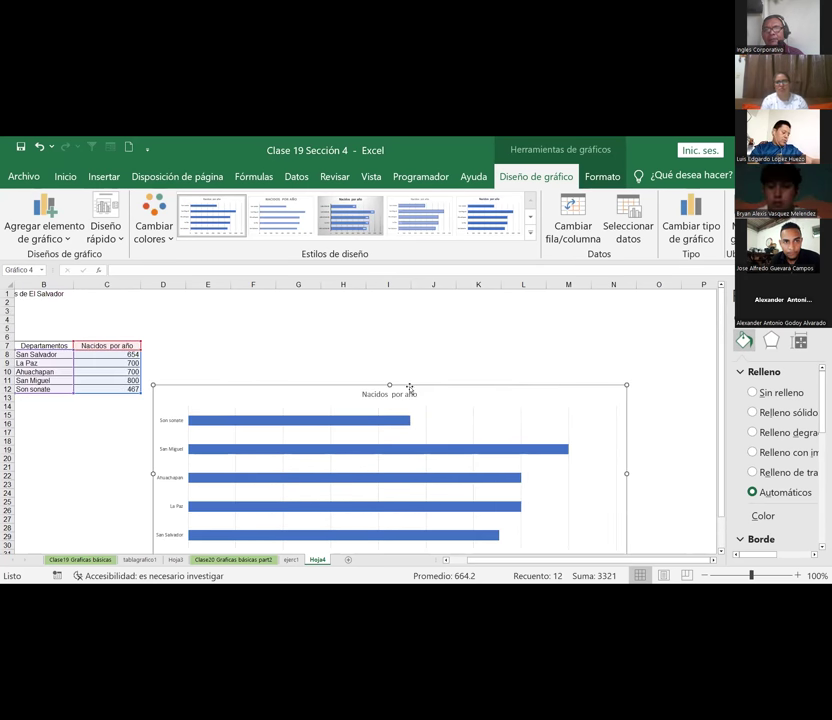
drag(390, 384, 391, 345)
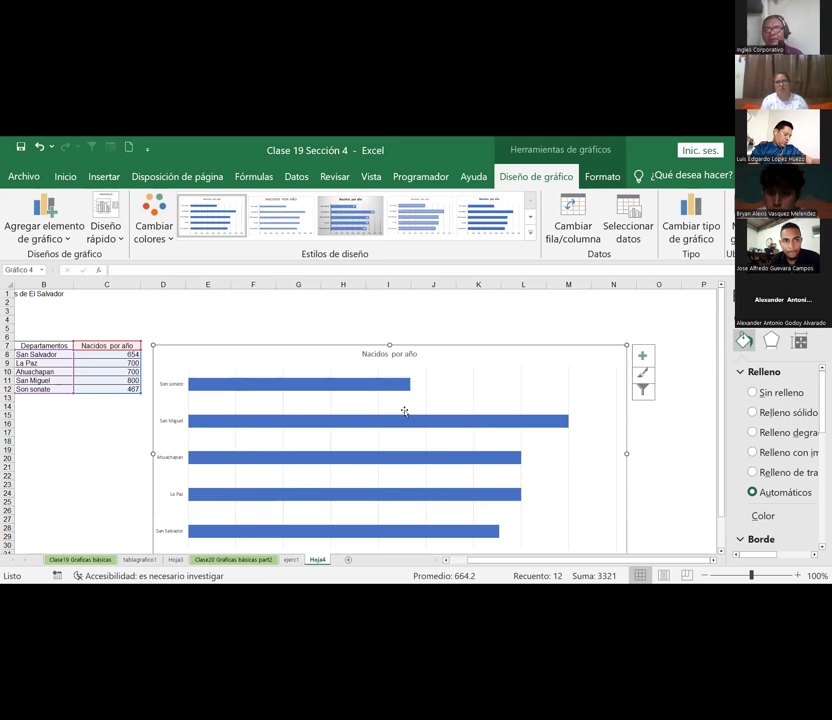
drag(404, 411, 373, 318)
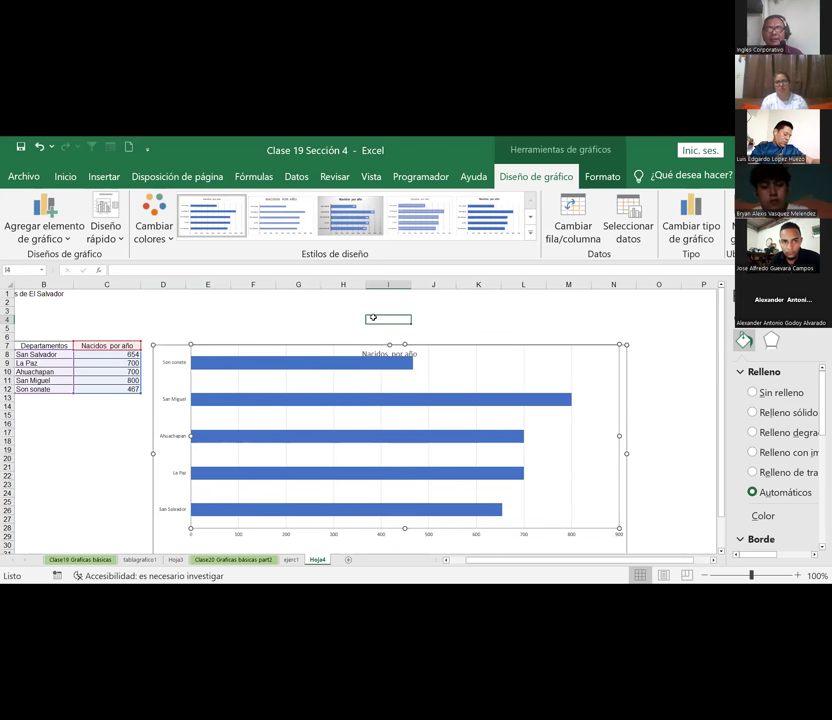
click(372, 317)
click(320, 362)
drag(335, 345, 322, 326)
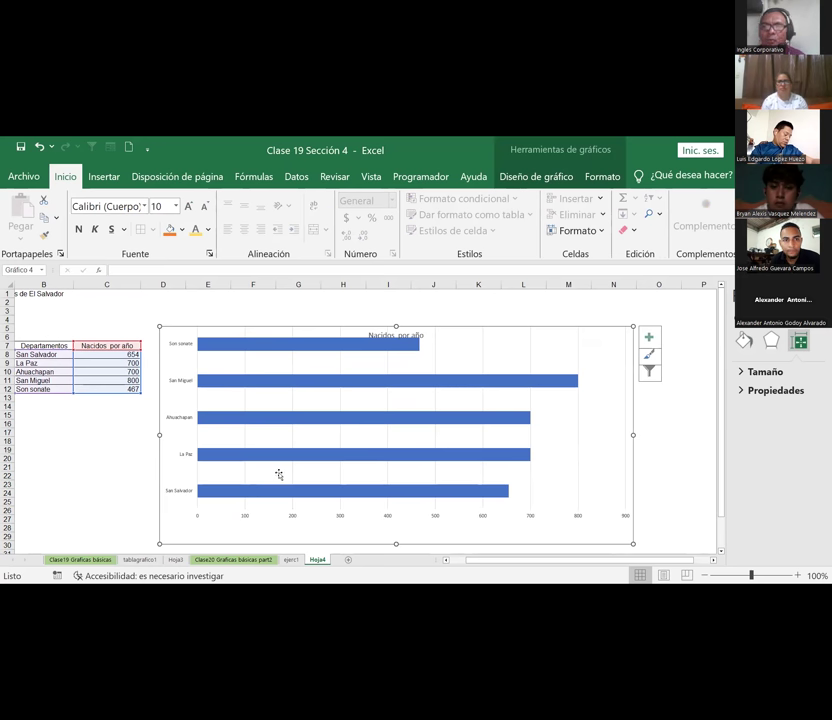
drag(396, 326, 396, 300)
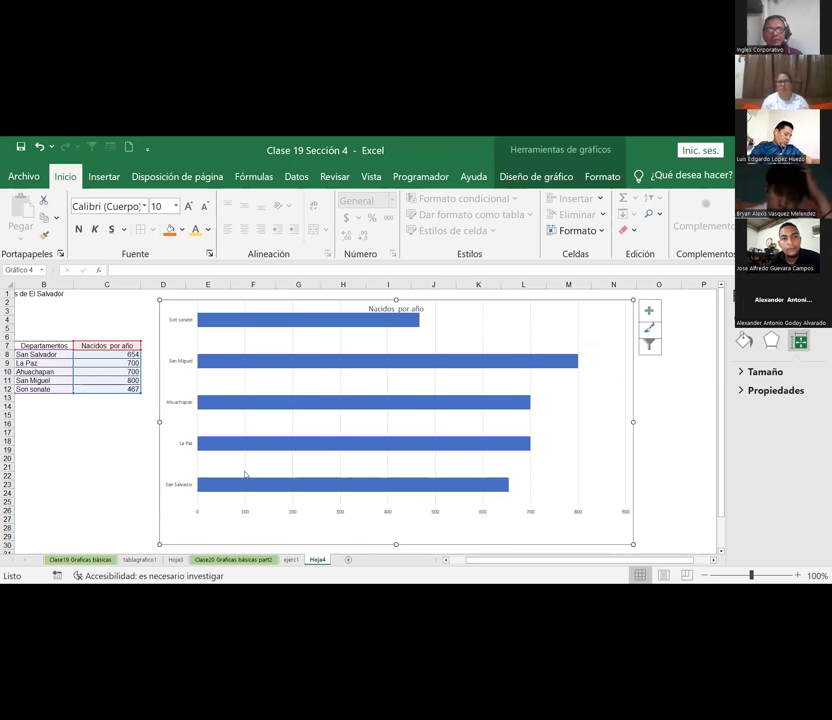
Apply a shaded-blue chart style from the full Chart Styles gallery
click(245, 471)
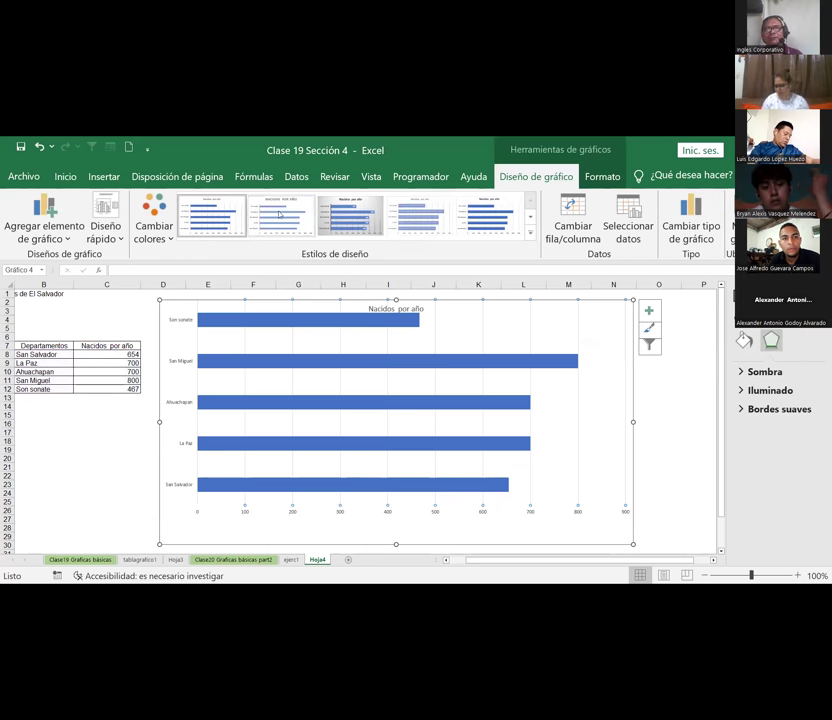
click(281, 215)
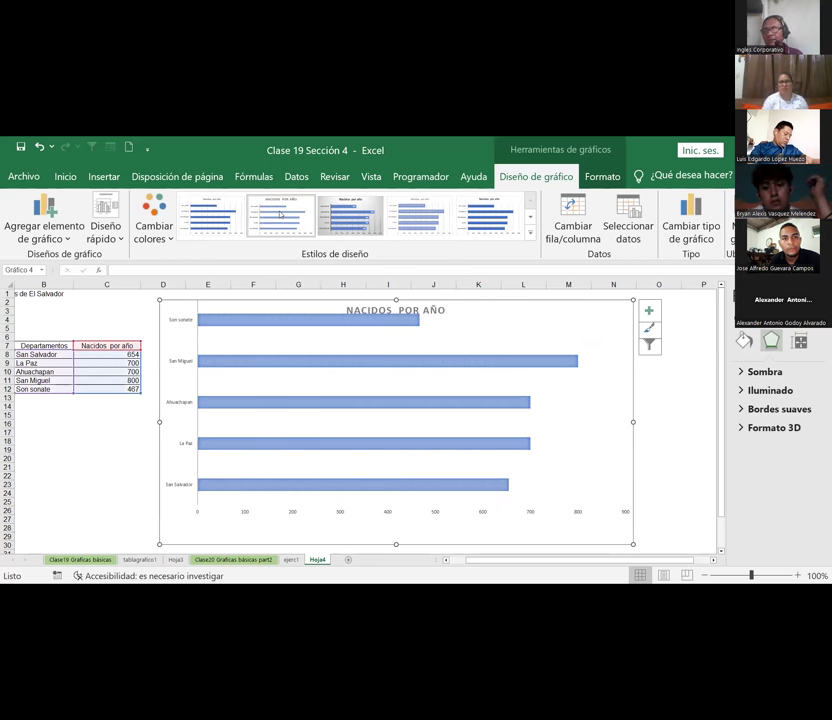
click(530, 235)
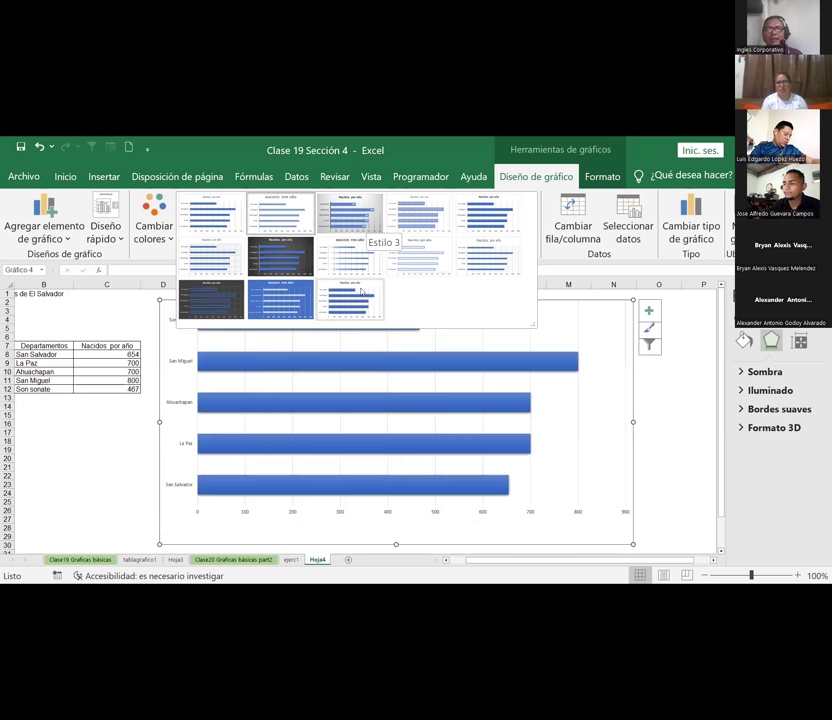
click(551, 453)
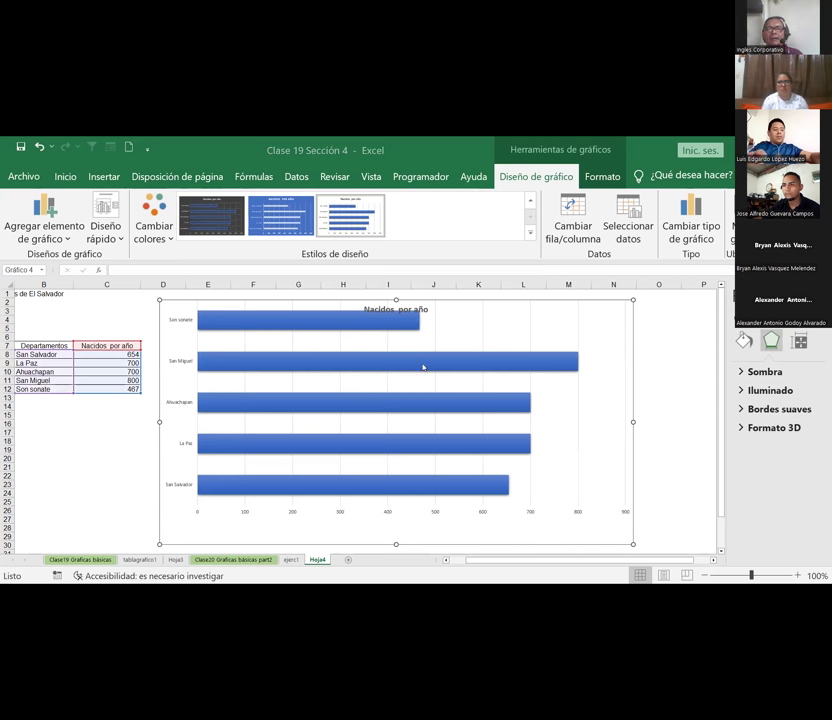
Add data labels to the bars and enlarge them to size 12
click(383, 322)
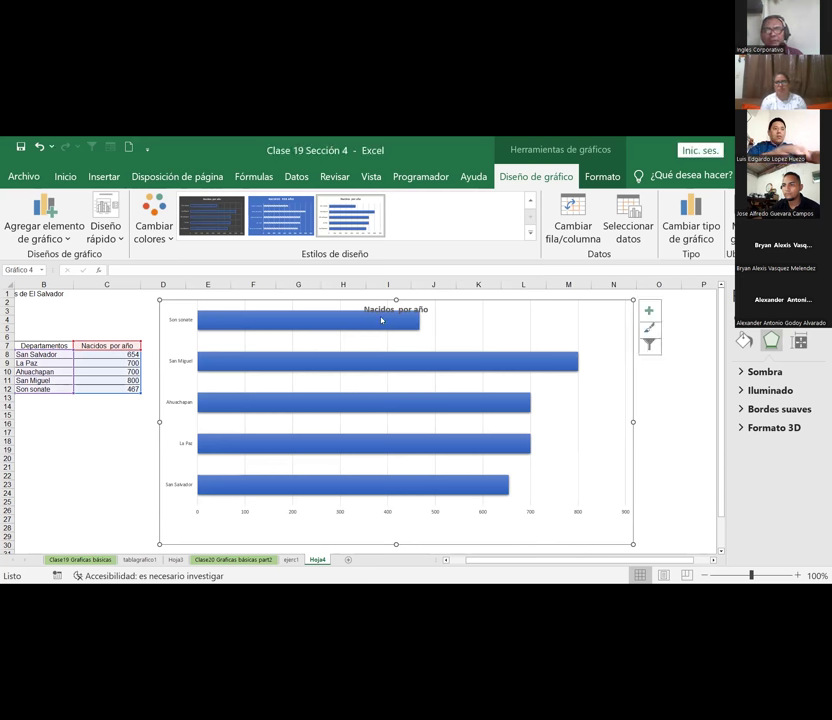
click(351, 323)
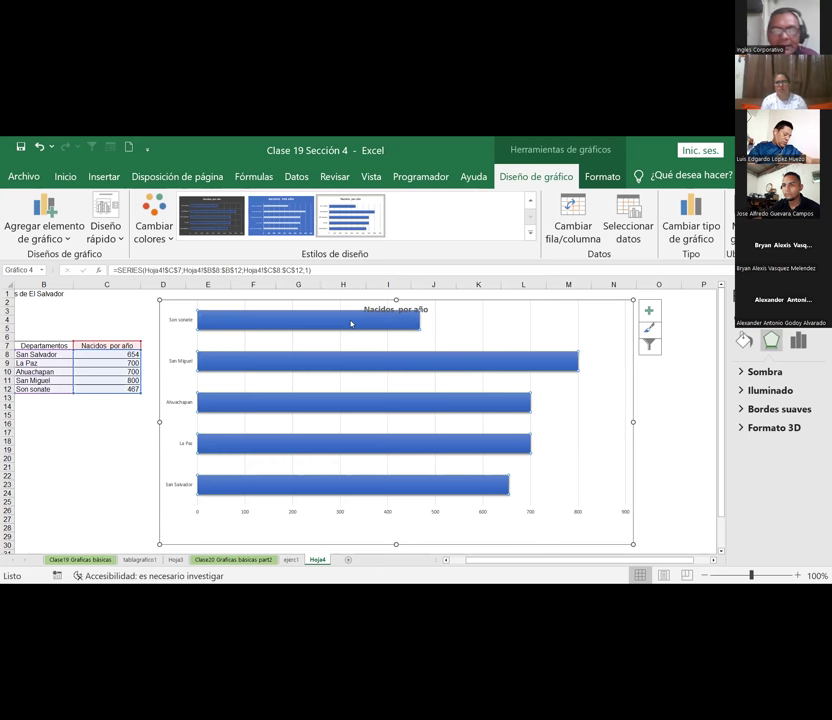
right_click(351, 323)
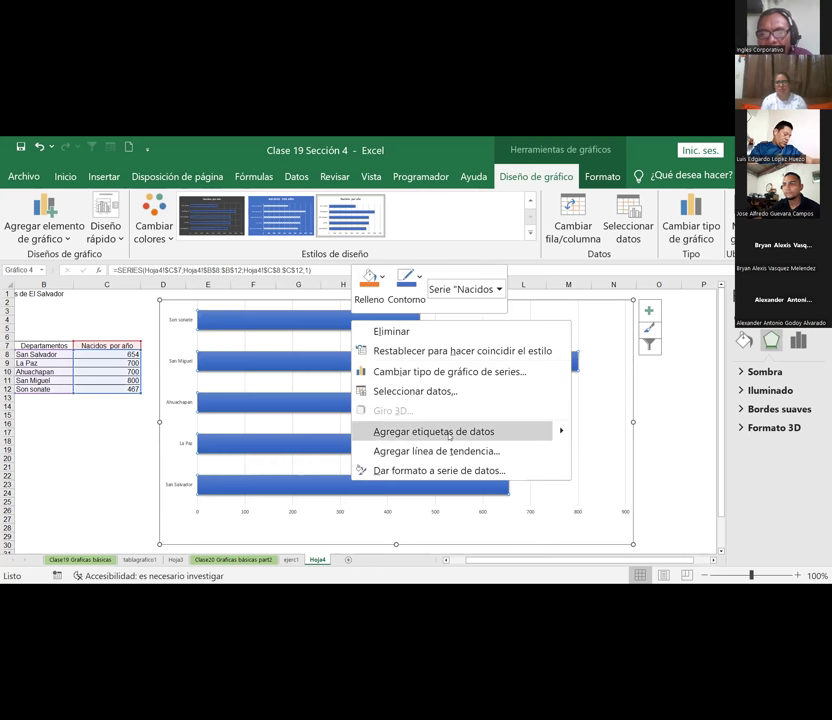
click(420, 431)
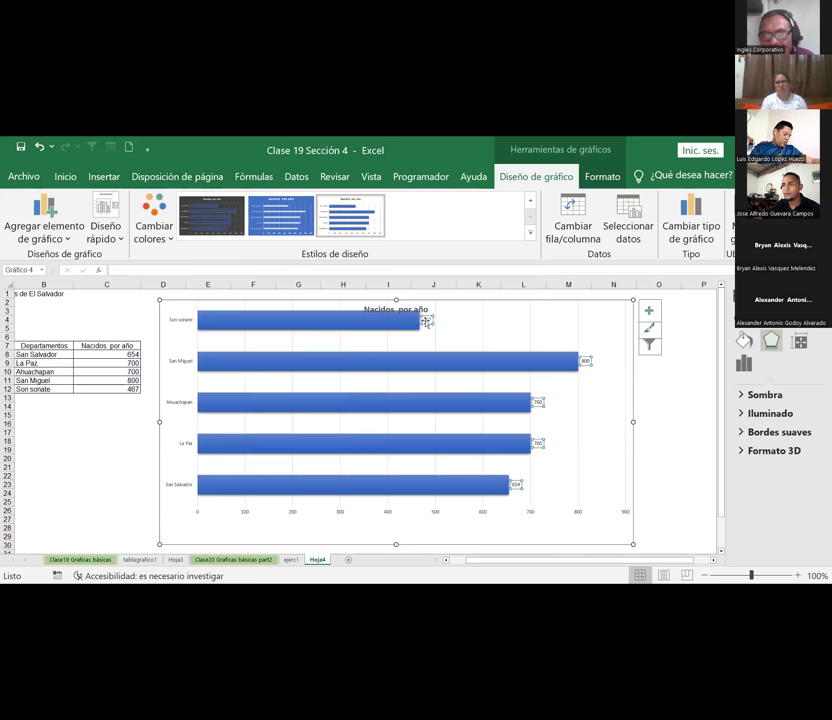
click(65, 176)
click(188, 206)
click(188, 206)
click(188, 206)
click(188, 206)
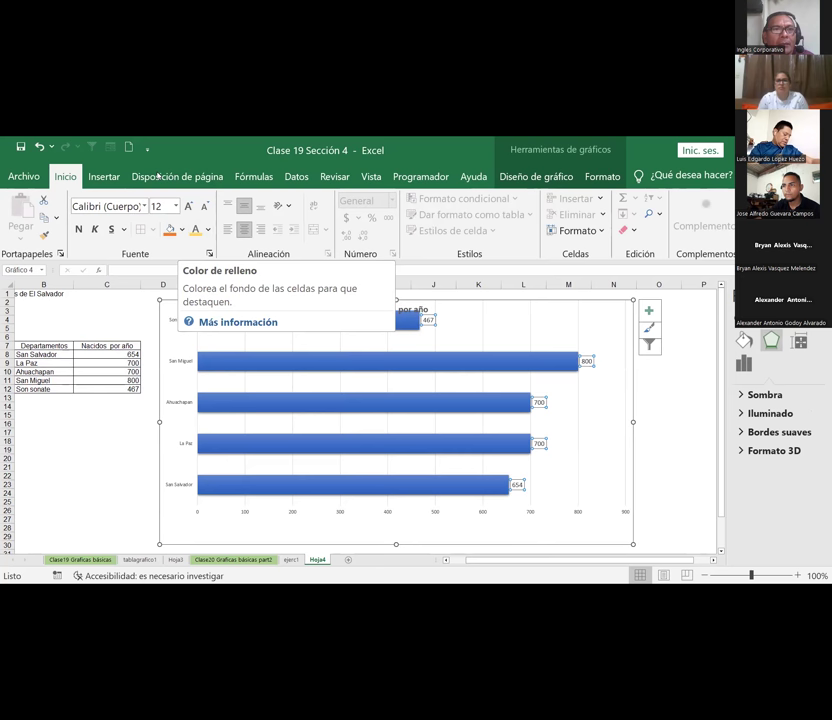
key(Escape)
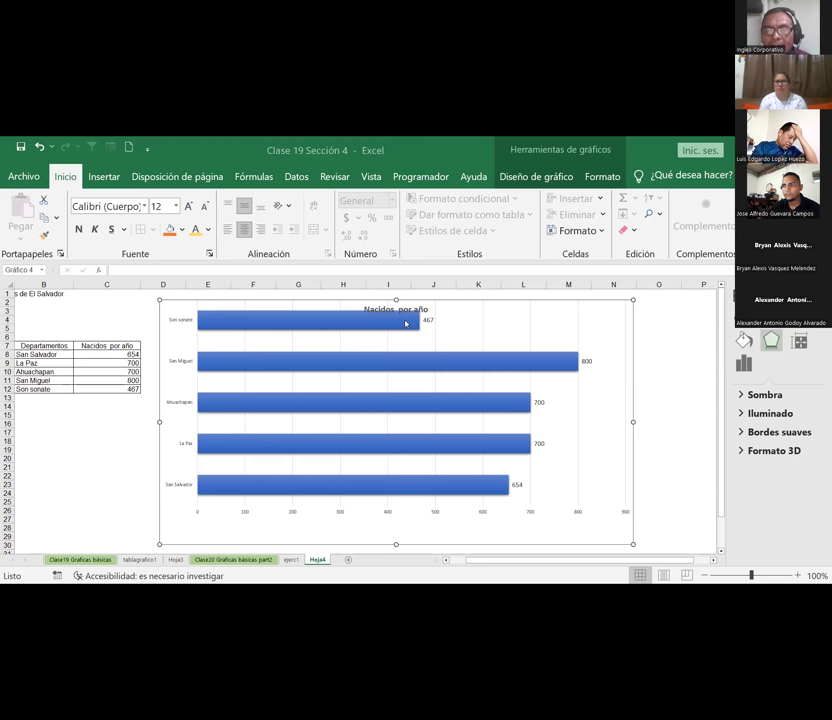
Colour the data labels red and enlarge them to size 16
click(428, 321)
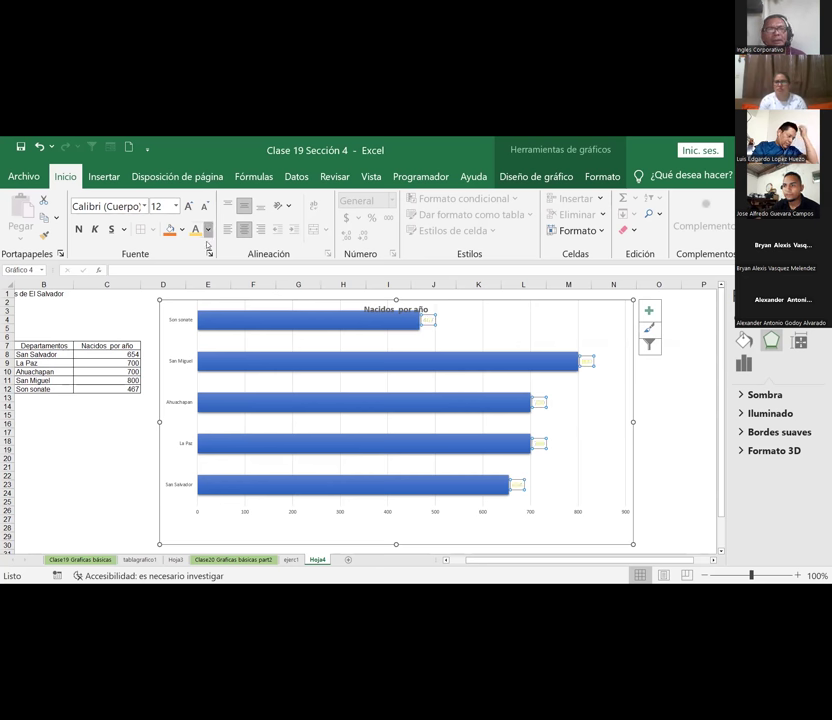
click(208, 231)
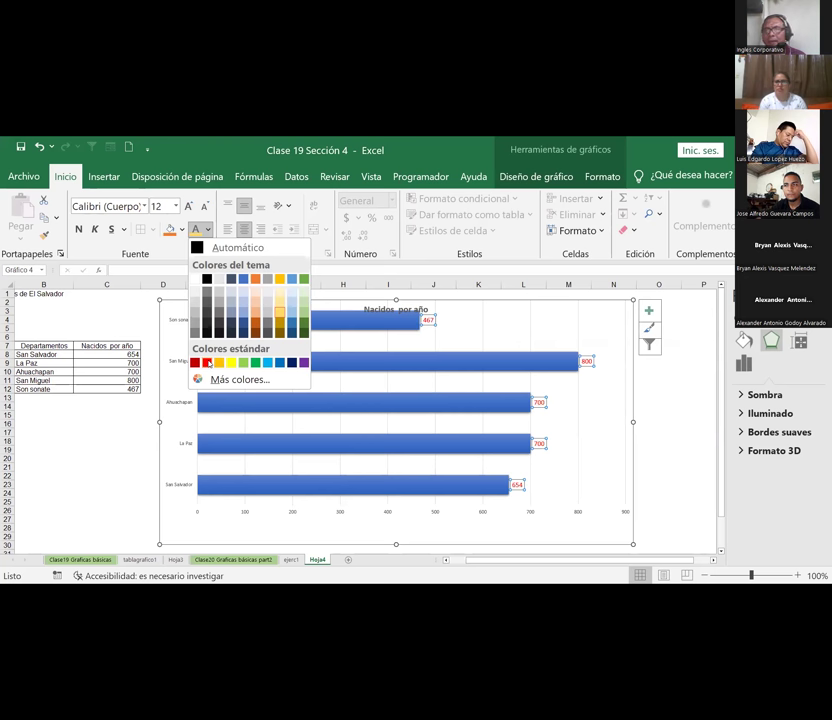
click(207, 363)
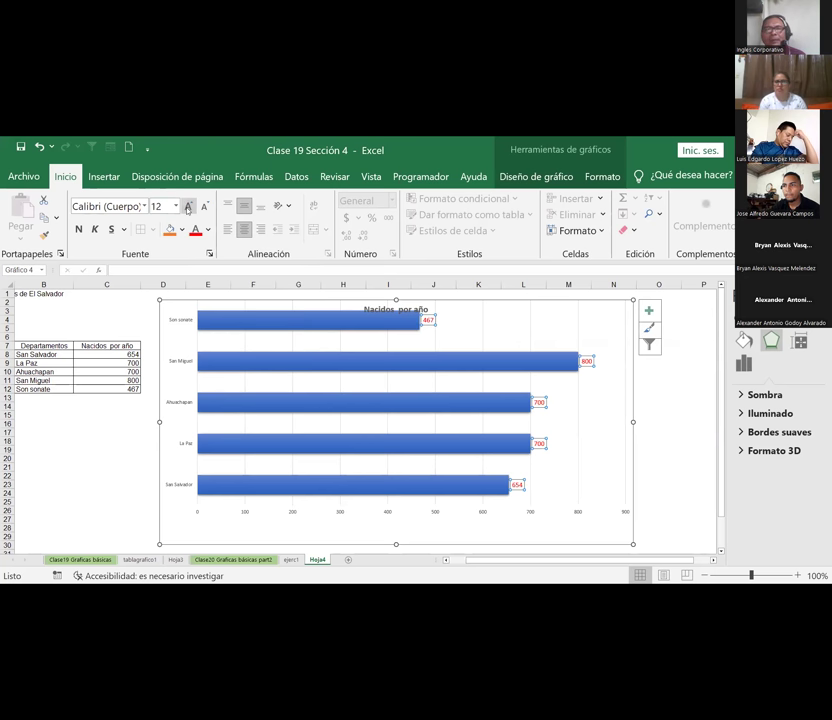
click(187, 209)
click(187, 209)
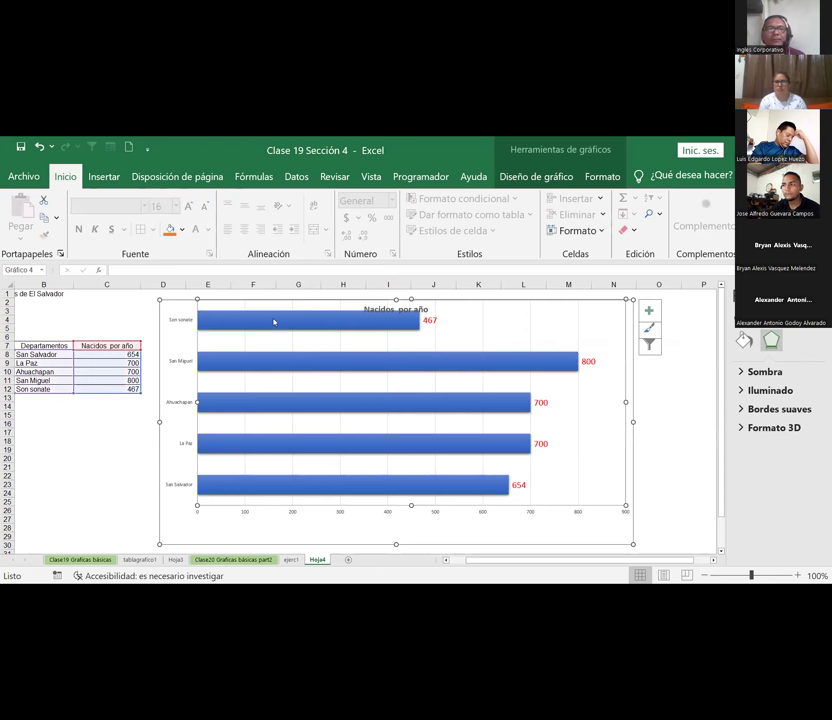
click(273, 322)
click(181, 325)
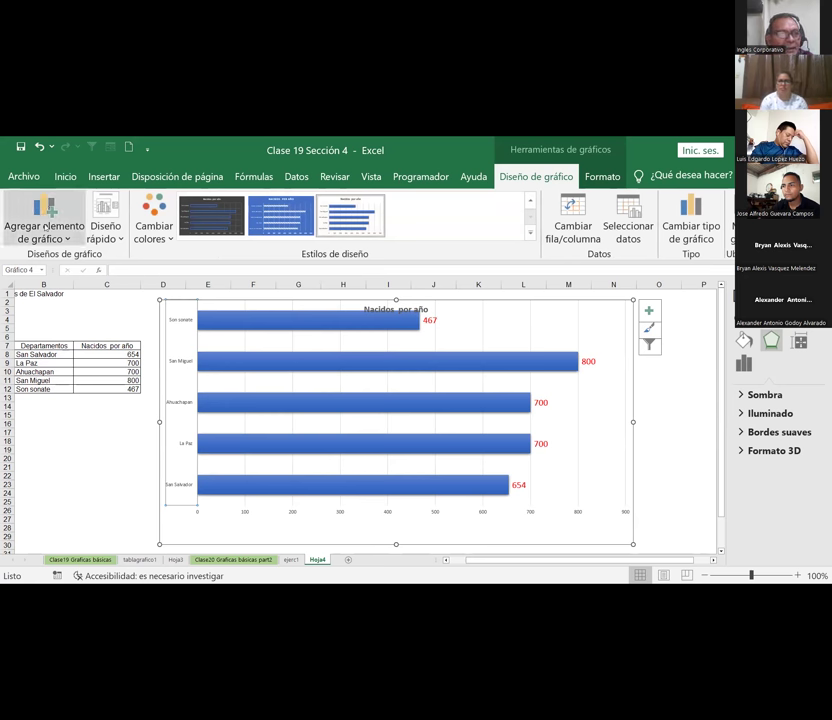
Apply the green monochromatic palette from Change Colors to the bars
click(154, 222)
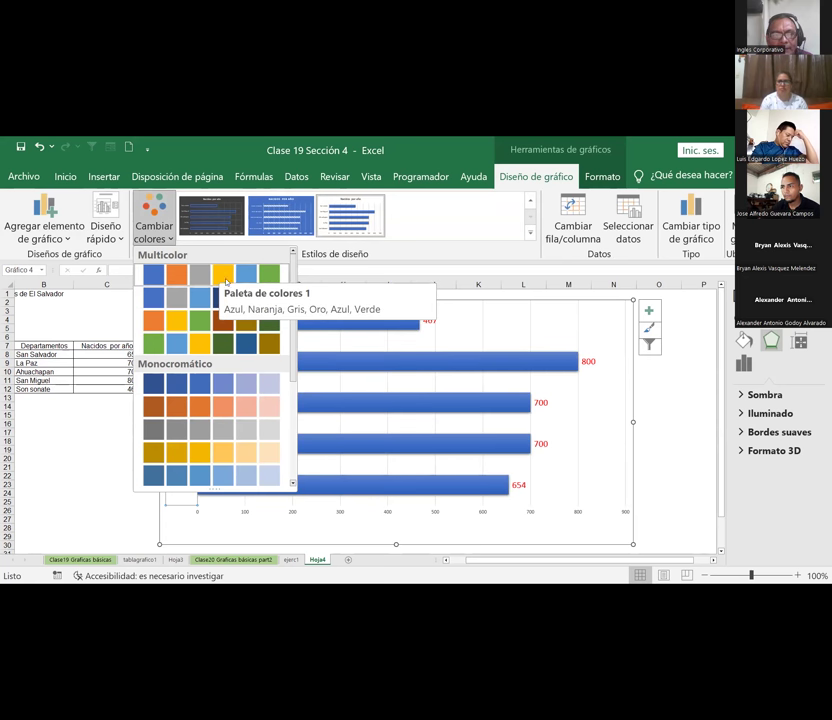
scroll(294, 358, down, 5)
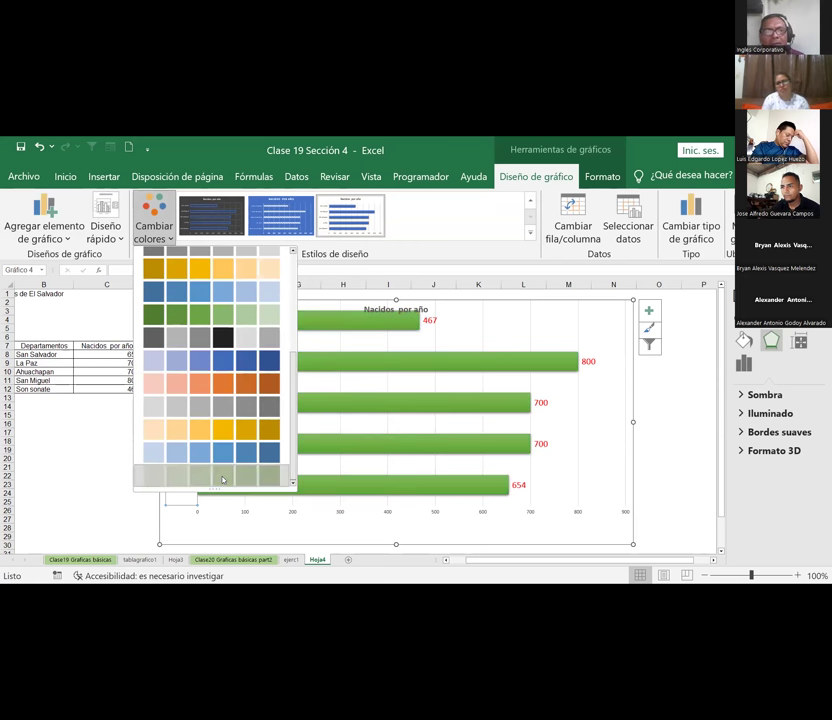
click(378, 365)
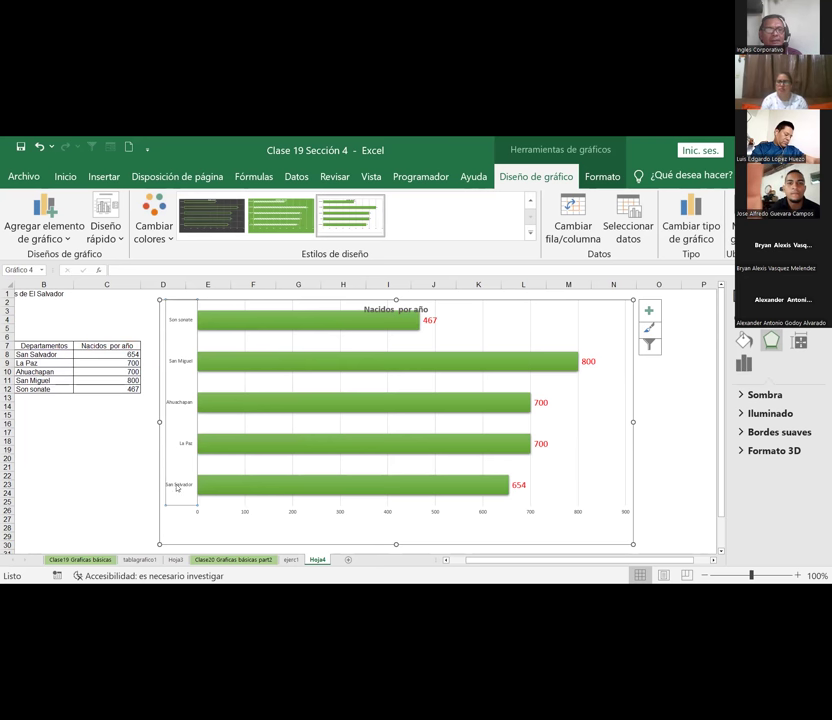
Add major gridlines between the department bars on the vertical axis
right_click(176, 487)
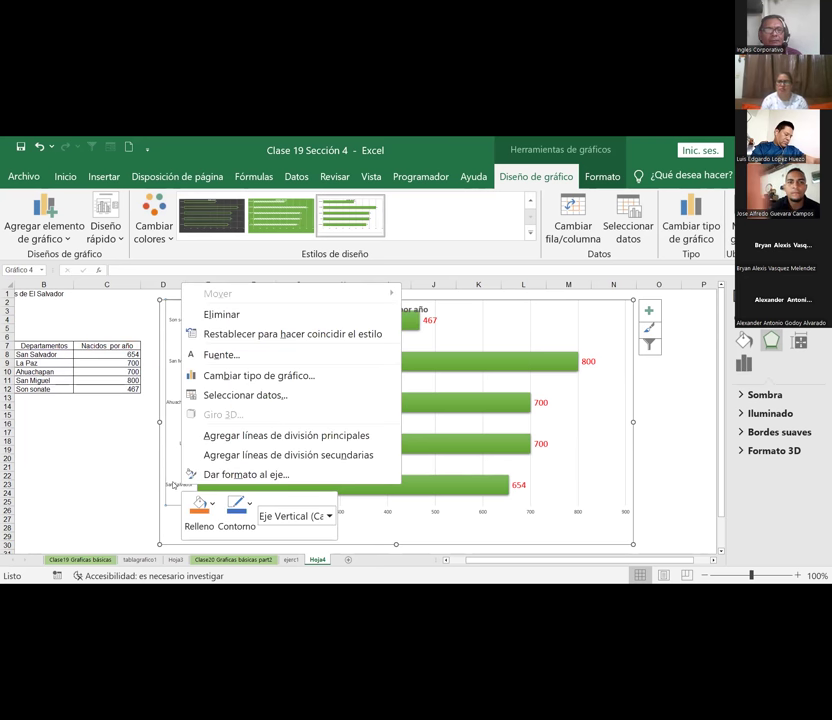
click(176, 484)
right_click(170, 485)
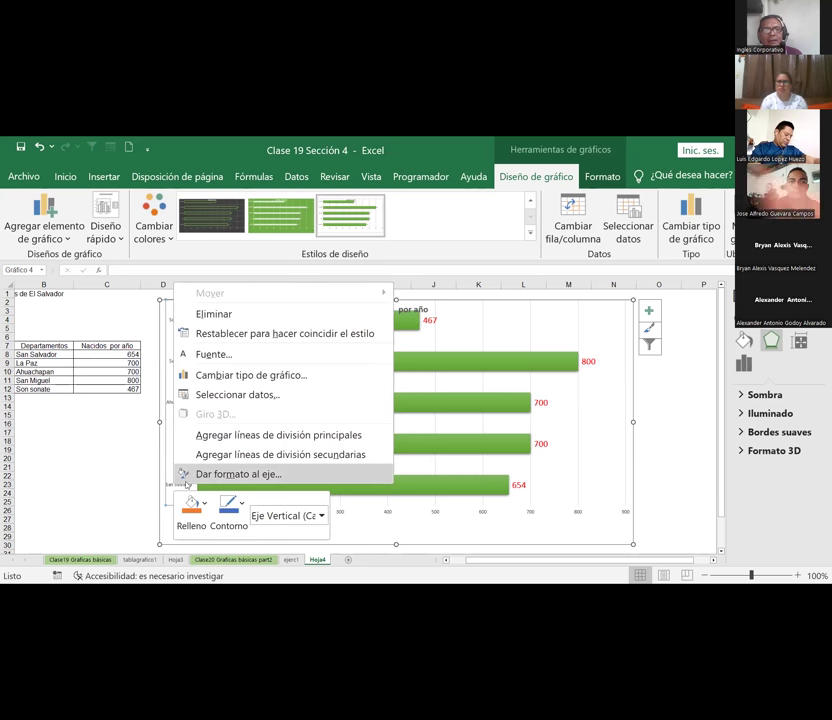
click(296, 435)
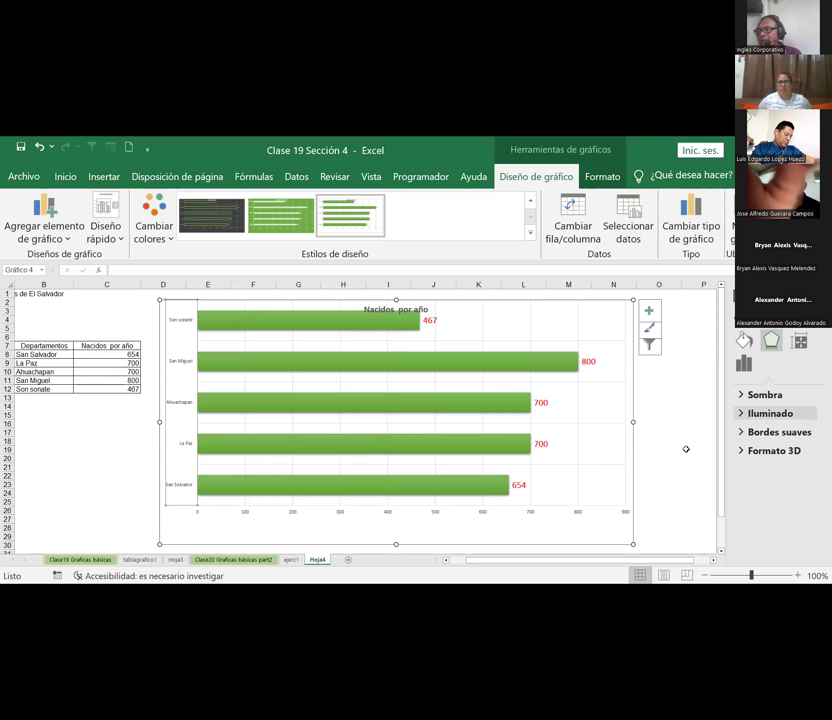
Give the department axis labels a solid yellow fill
click(771, 433)
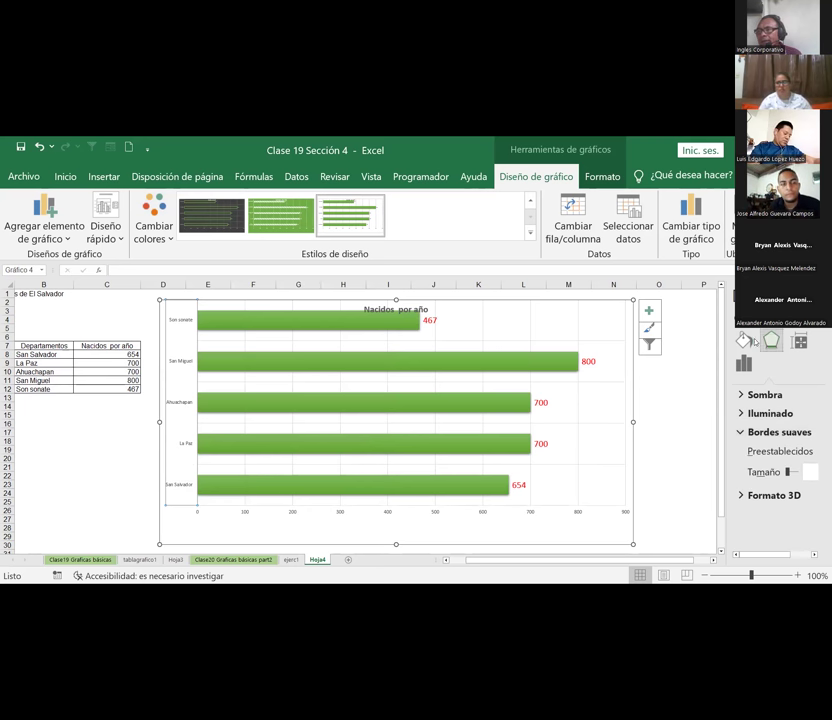
click(744, 341)
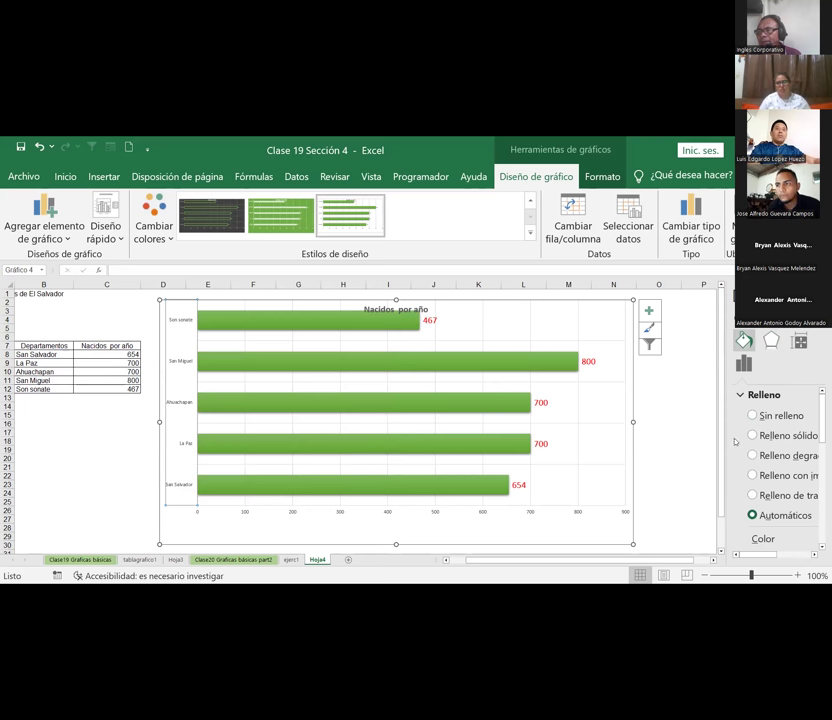
drag(733, 443, 576, 463)
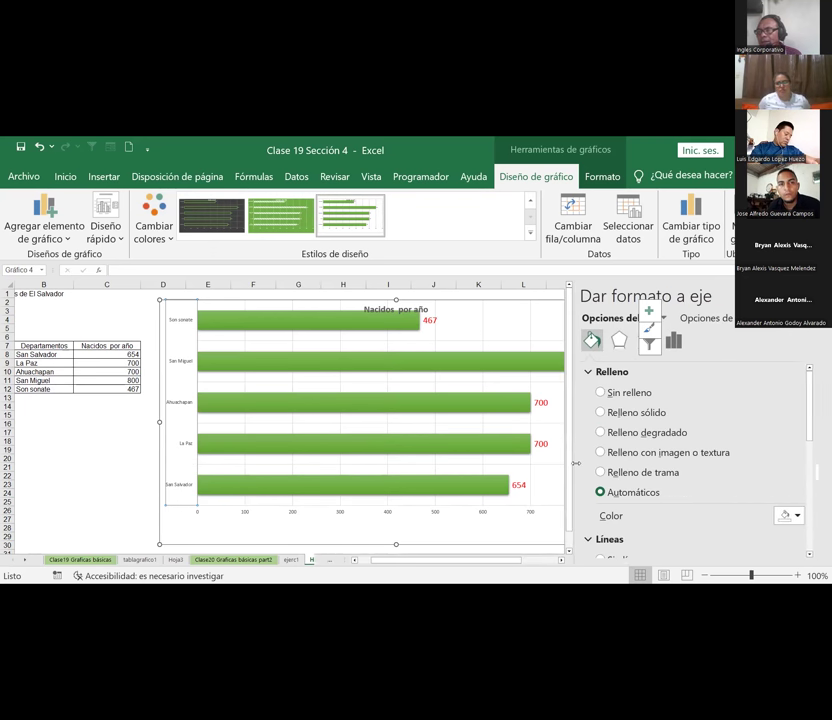
click(810, 518)
click(754, 478)
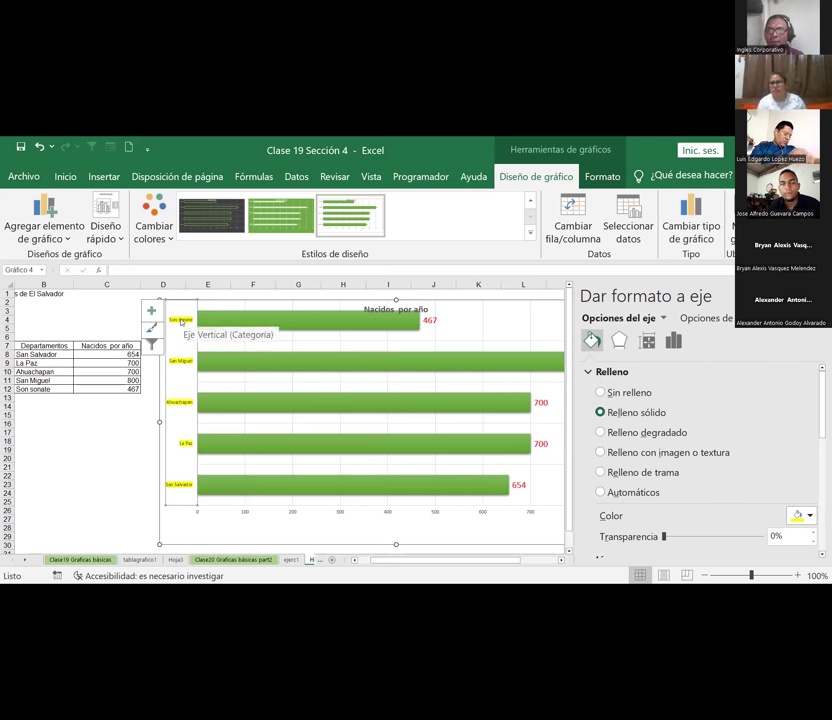
Enlarge the department labels to 12 pt and widen the chart so San Miguel's 800 shows
mouse_move(215, 320)
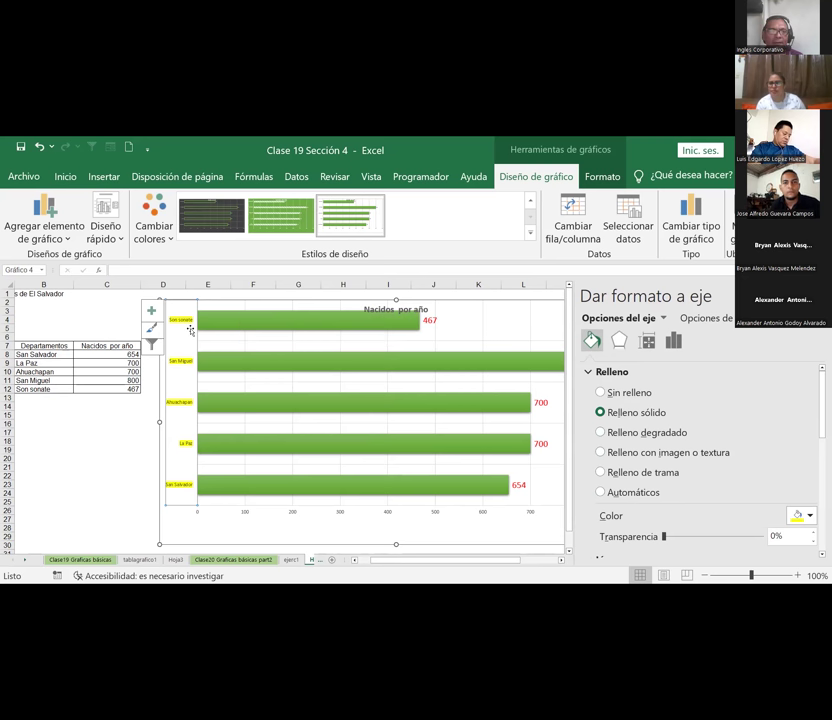
click(66, 176)
click(189, 206)
click(189, 206)
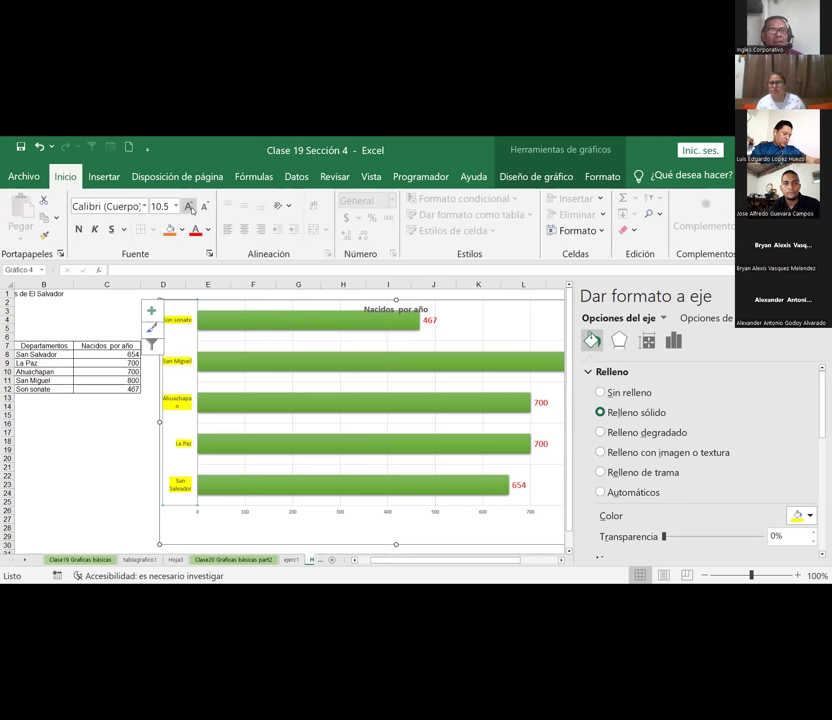
click(191, 207)
drag(158, 422, 131, 422)
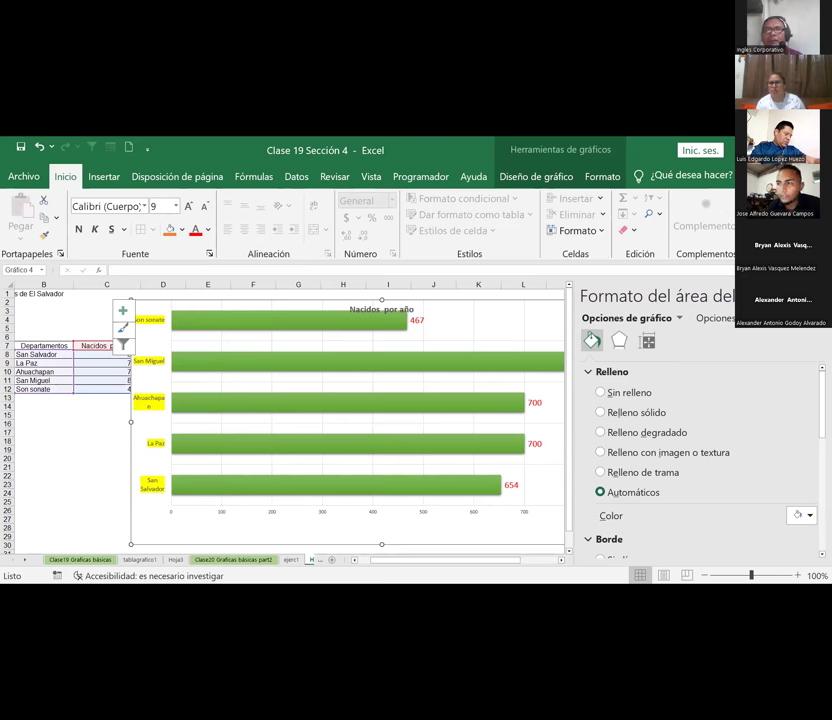
click(822, 296)
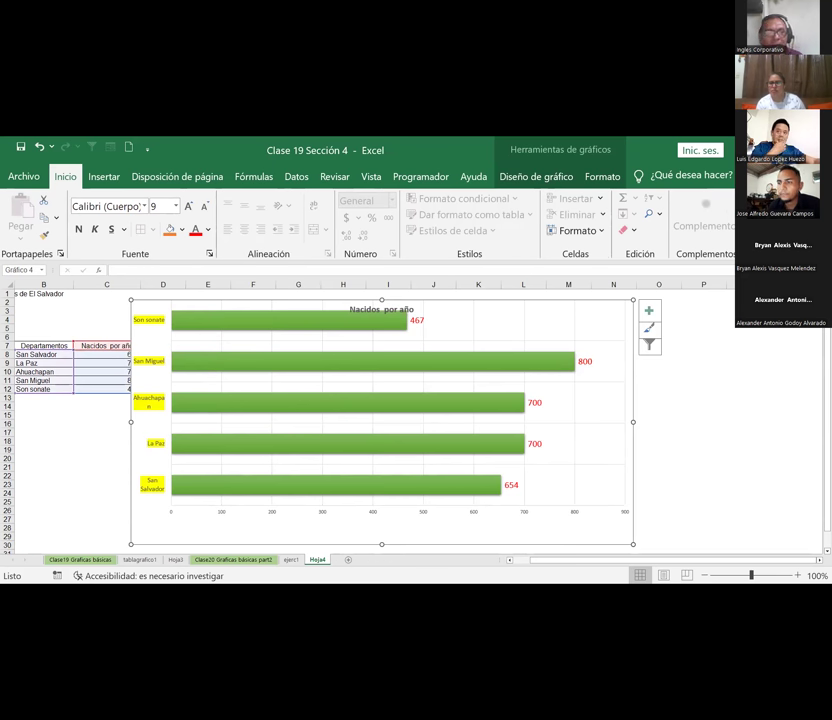
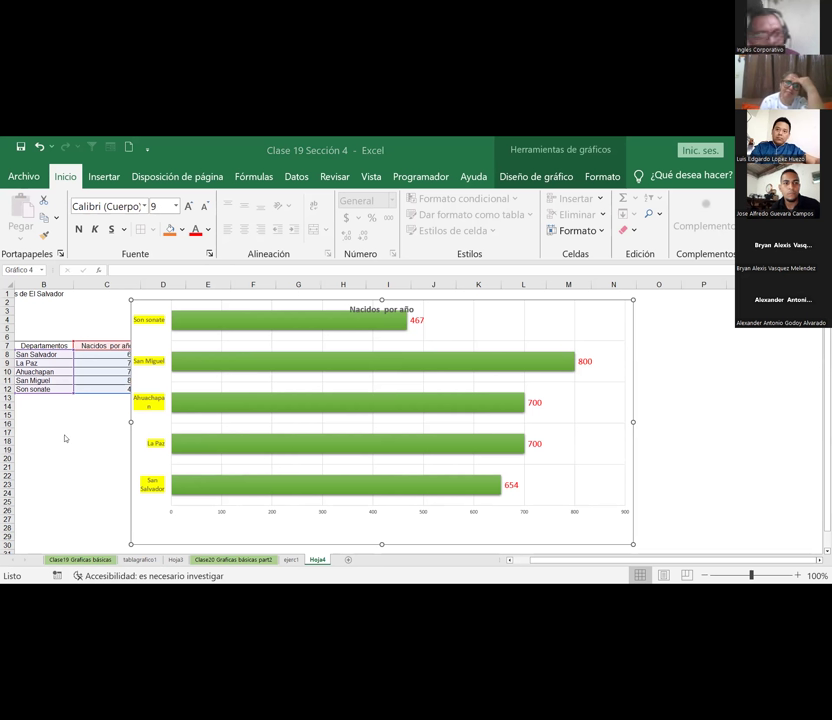
Color the 'Nacidos por año' chart title red, shift it right, and open the value axis formatting
click(502, 378)
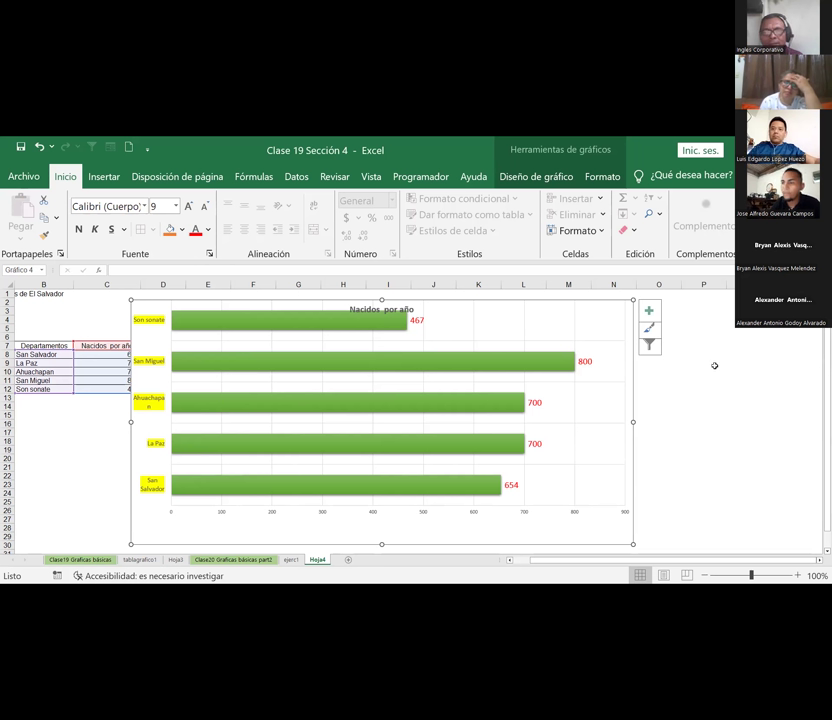
click(378, 309)
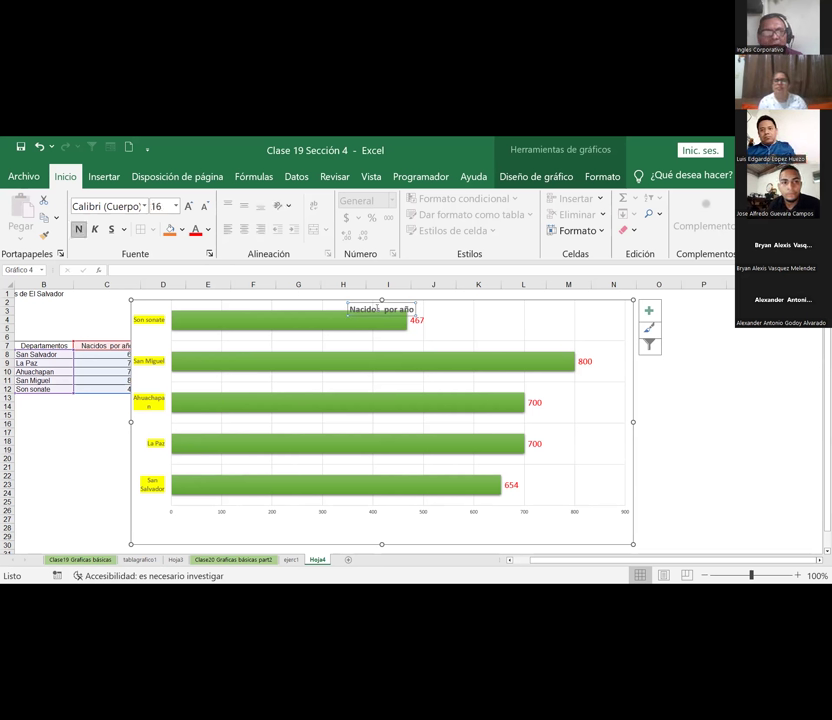
key(ctrl+a)
click(200, 230)
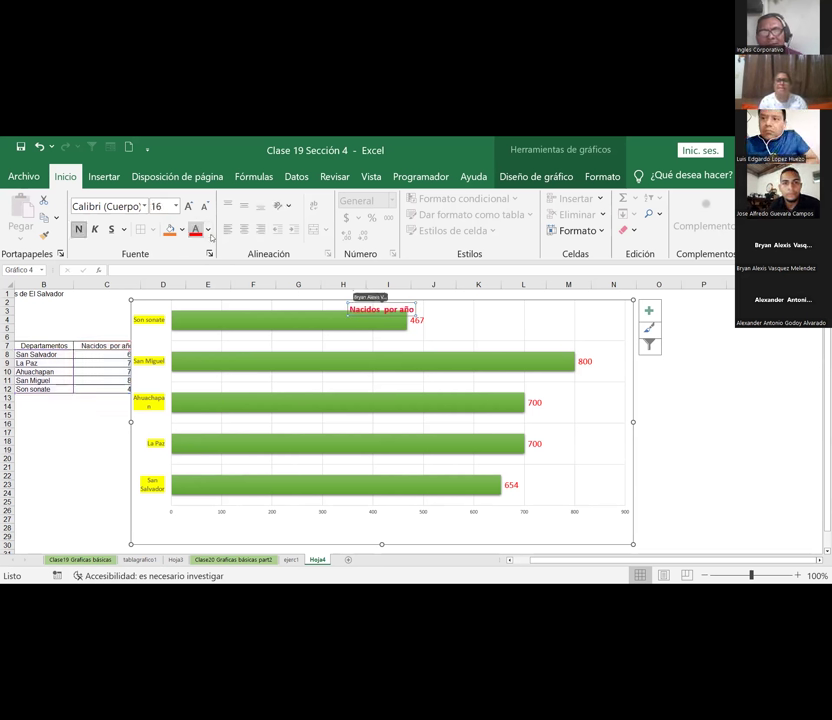
drag(384, 315, 513, 316)
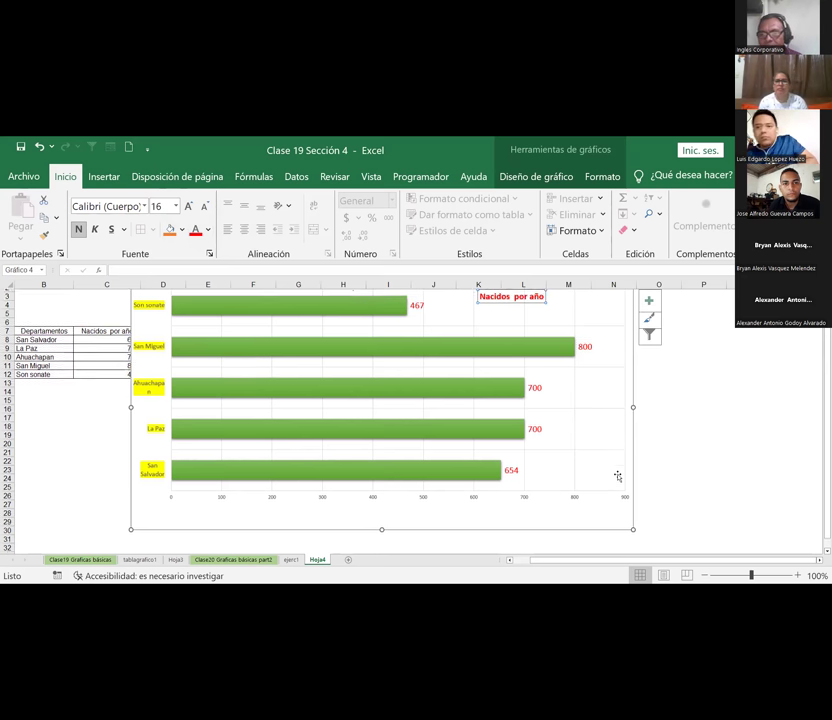
scroll(256, 475, down, 2)
double_click(180, 460)
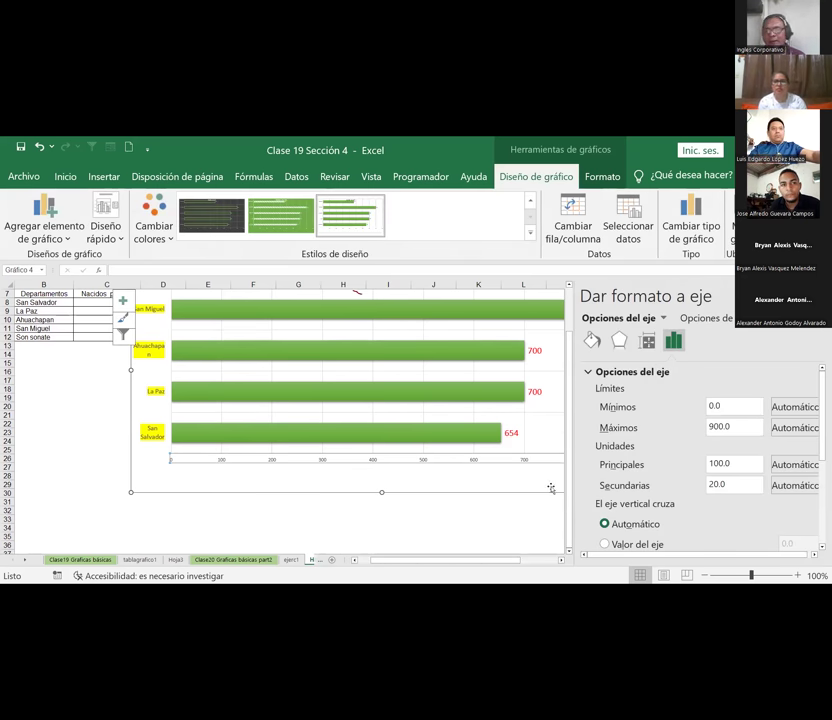
Open the births chart's Select Data Source, showing range =Hoja4!$B$7:$C$12 and its department categories
scroll(210, 468, up, 1)
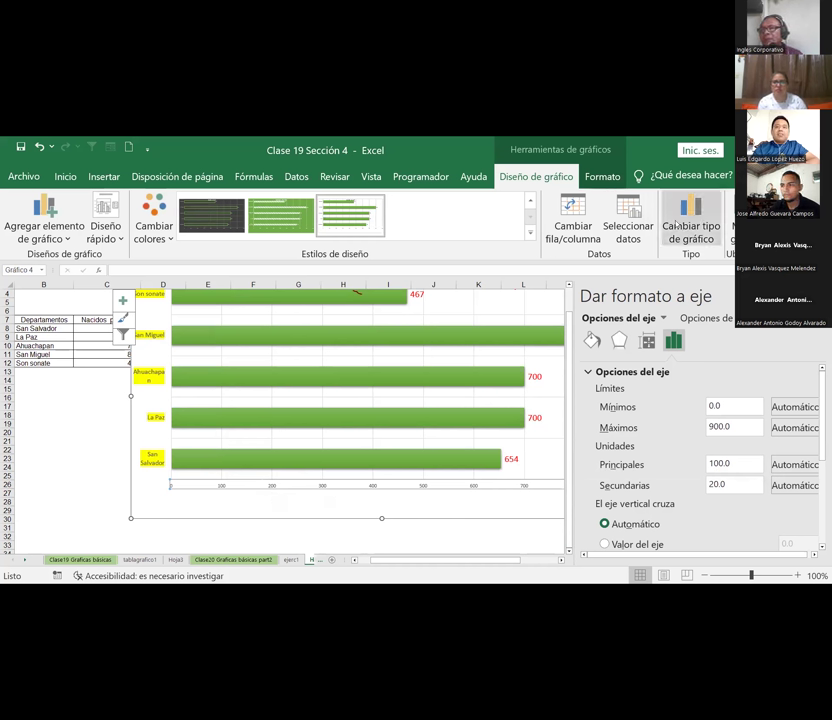
click(630, 226)
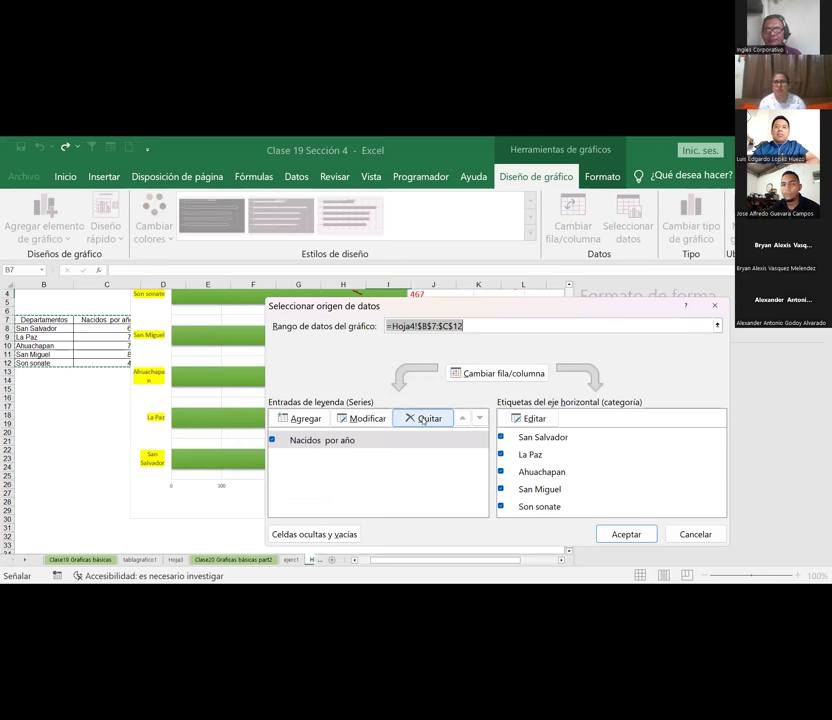
Remove the Nacidos por año series and add one named from =Hoja4!$B$8:$B$12
click(424, 421)
click(293, 423)
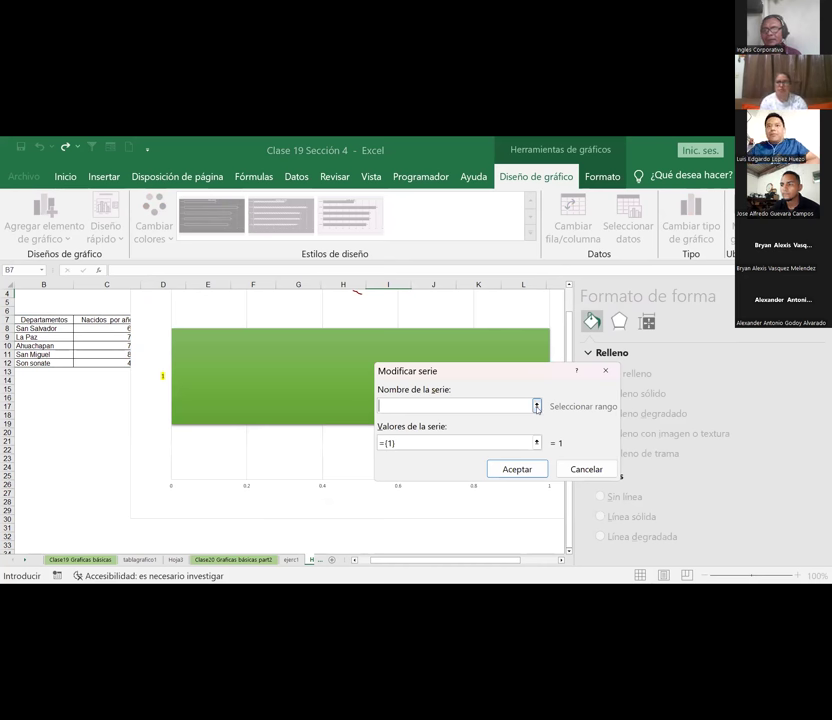
click(537, 406)
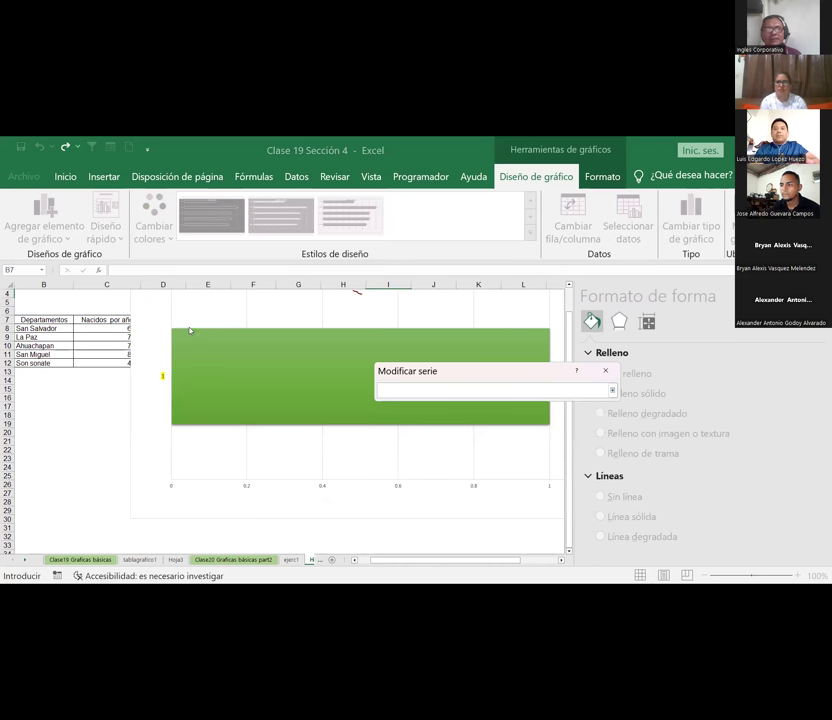
drag(45, 328, 40, 362)
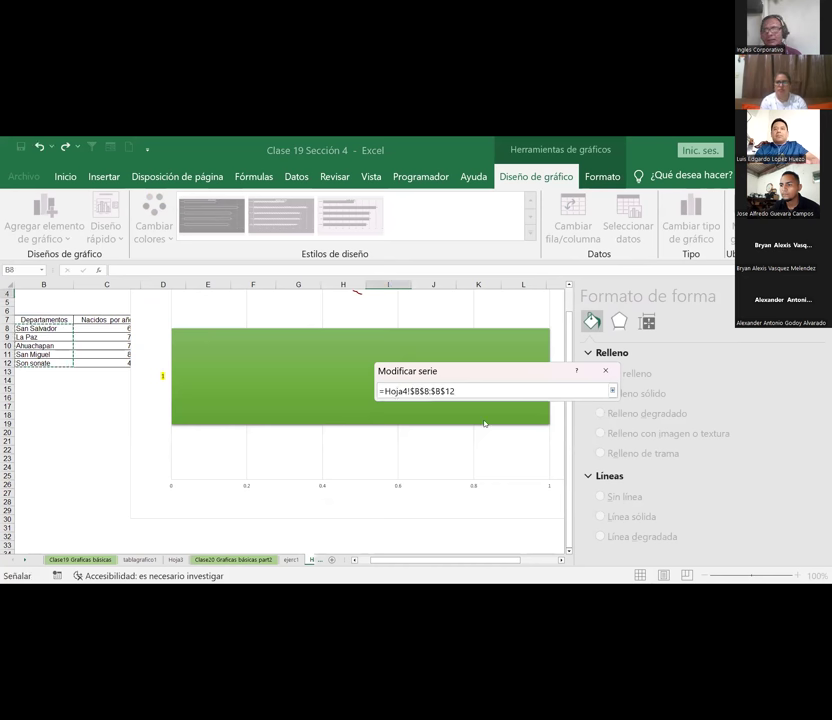
click(613, 392)
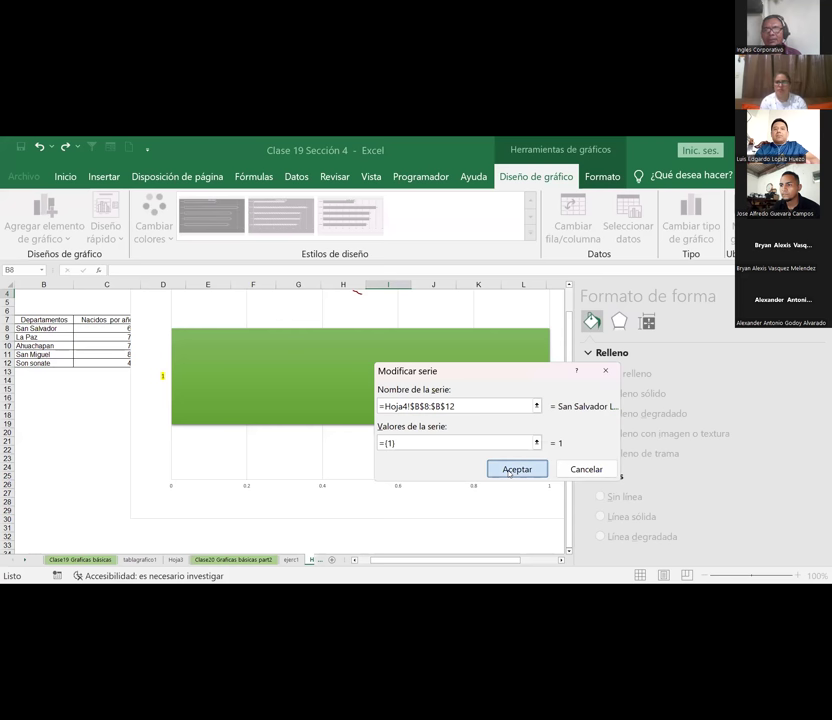
click(510, 471)
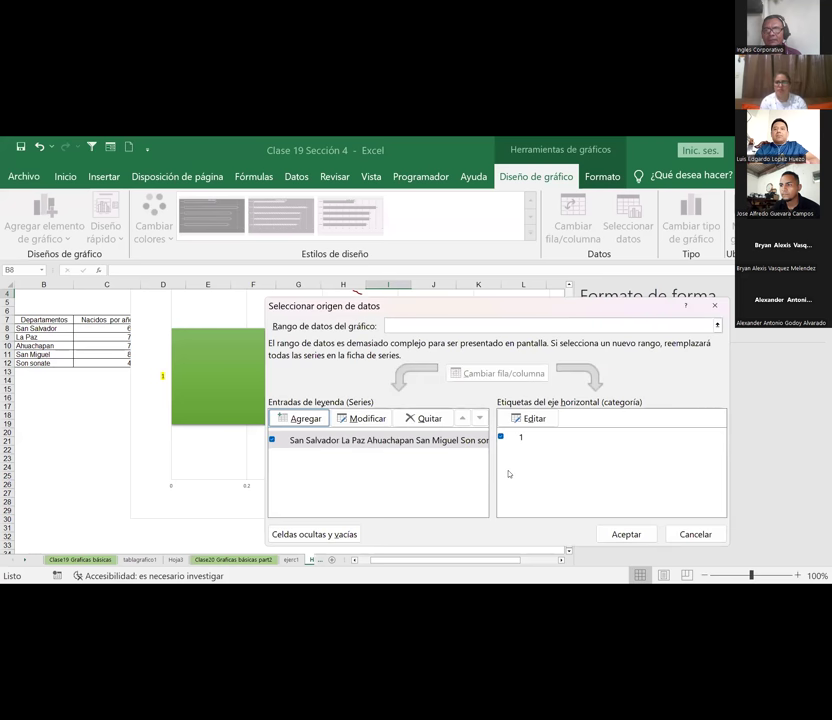
Set the category axis labels to =Hoja4!$C$7:$C$12 and apply the new data source
click(530, 420)
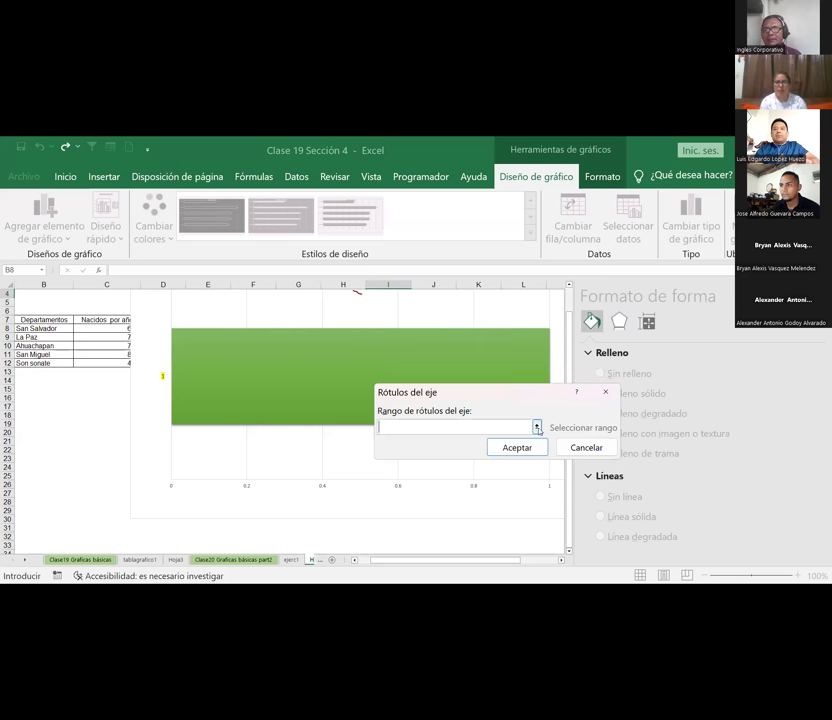
click(542, 427)
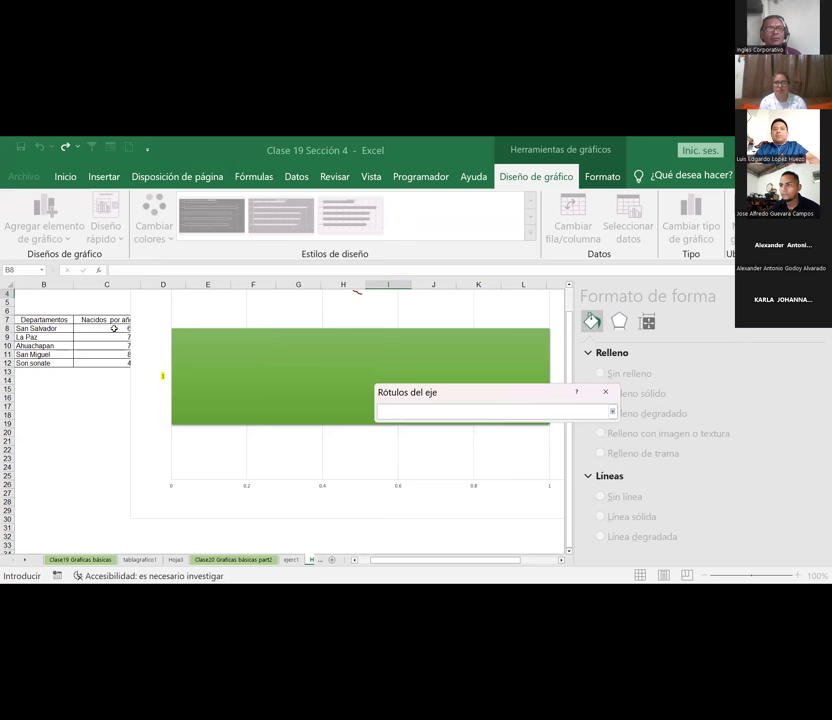
drag(118, 320, 119, 364)
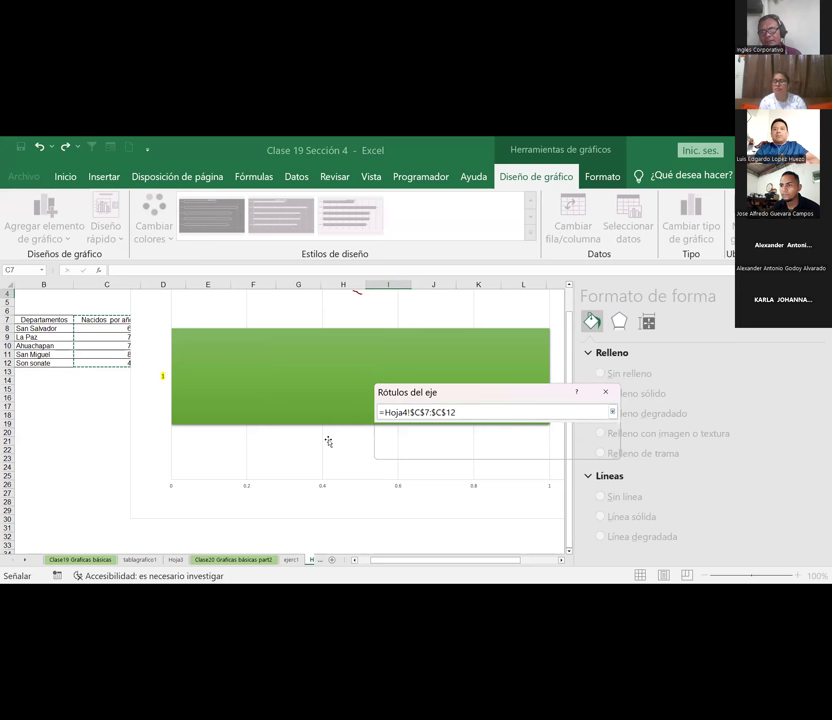
key(Return)
click(518, 448)
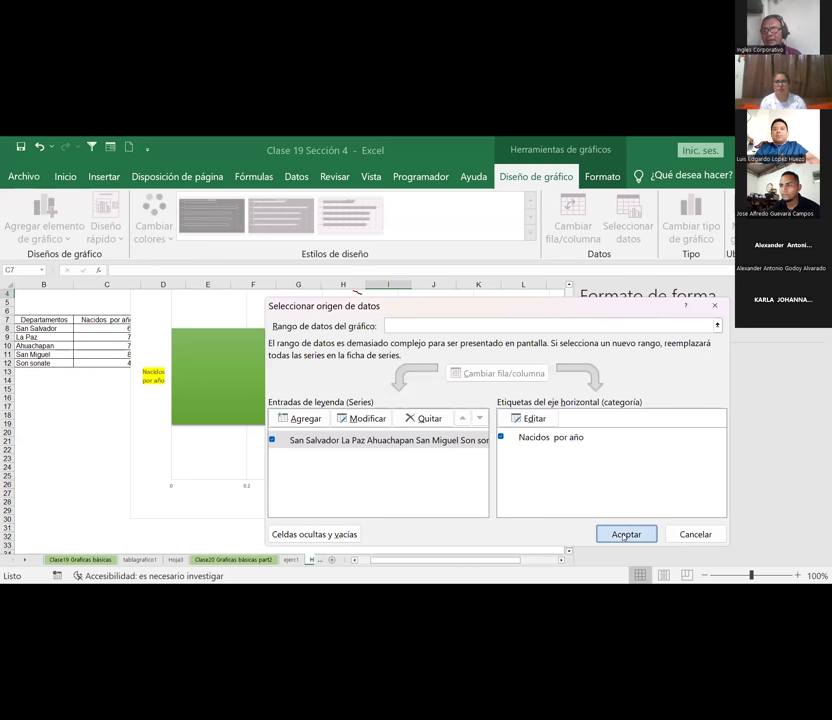
click(626, 535)
scroll(176, 405, up, 1)
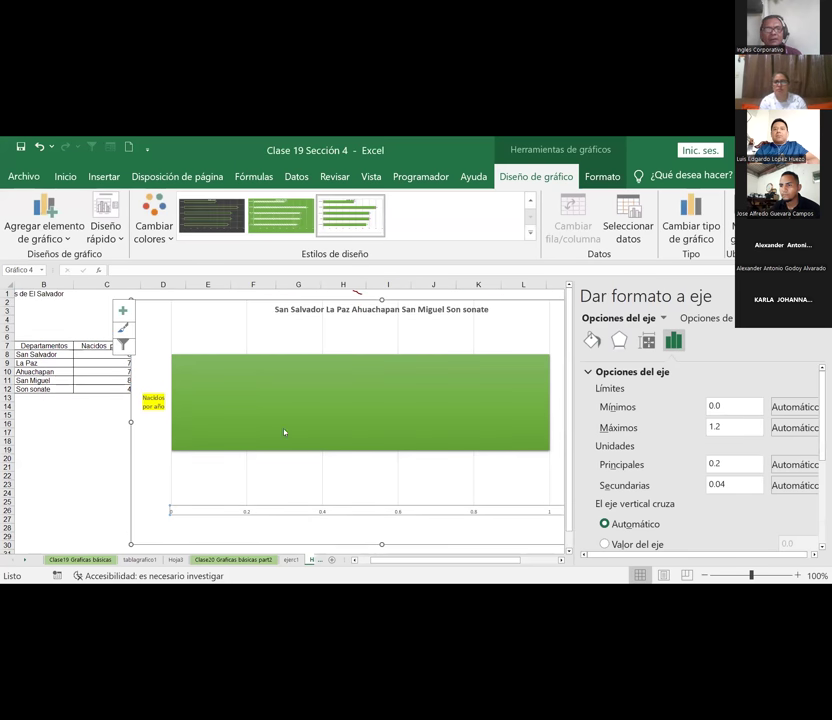
Delete the births bar chart
click(169, 404)
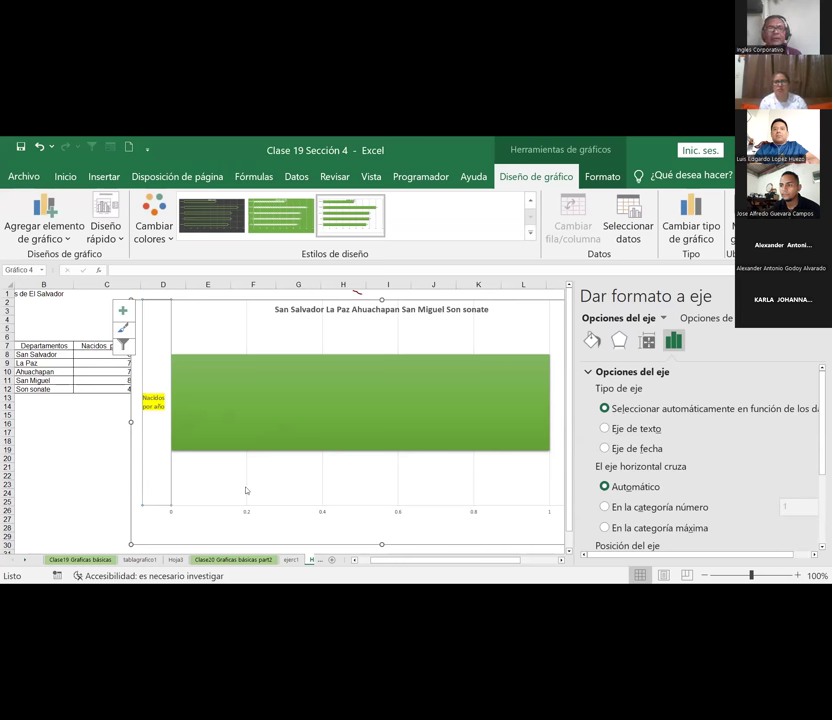
click(414, 304)
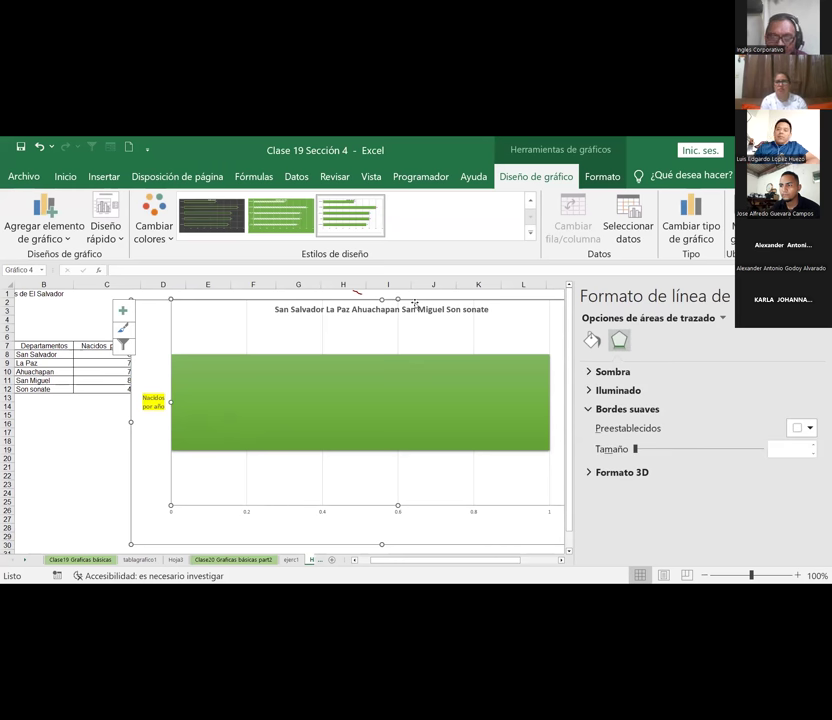
click(197, 301)
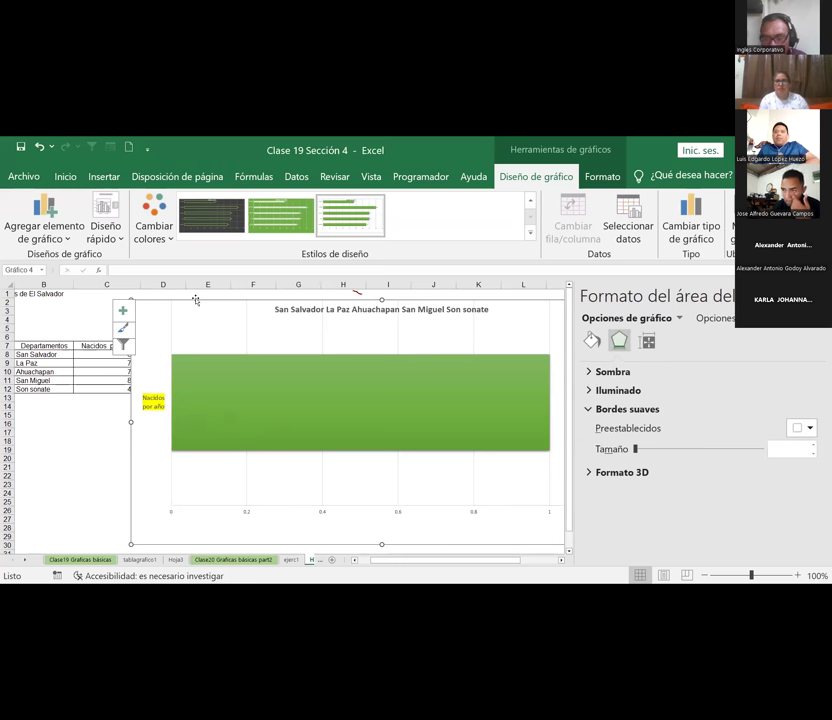
key(Delete)
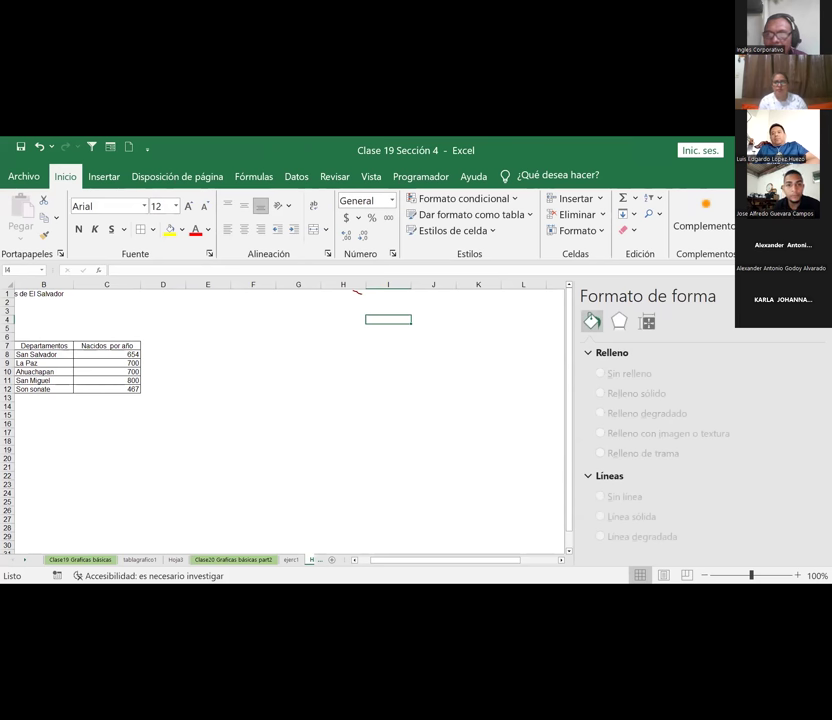
Move the Departamentos names from B7:B12 into column D starting at D7
click(333, 397)
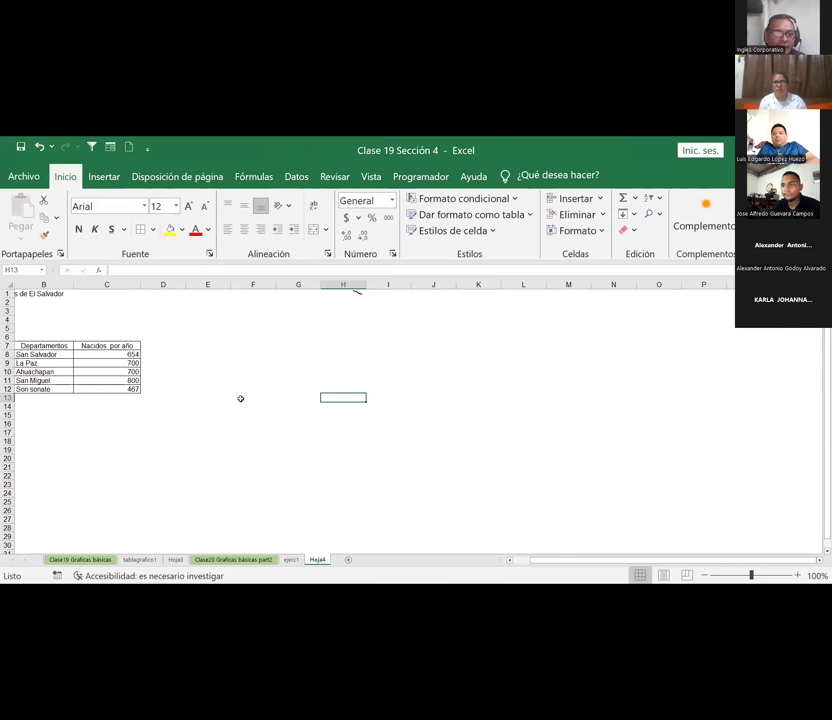
click(252, 345)
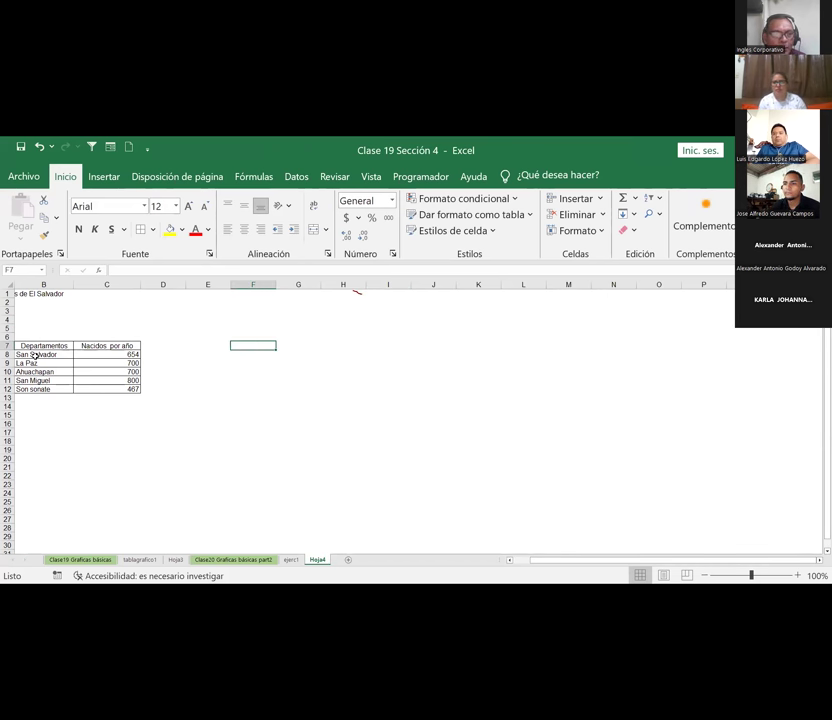
drag(22, 346, 92, 388)
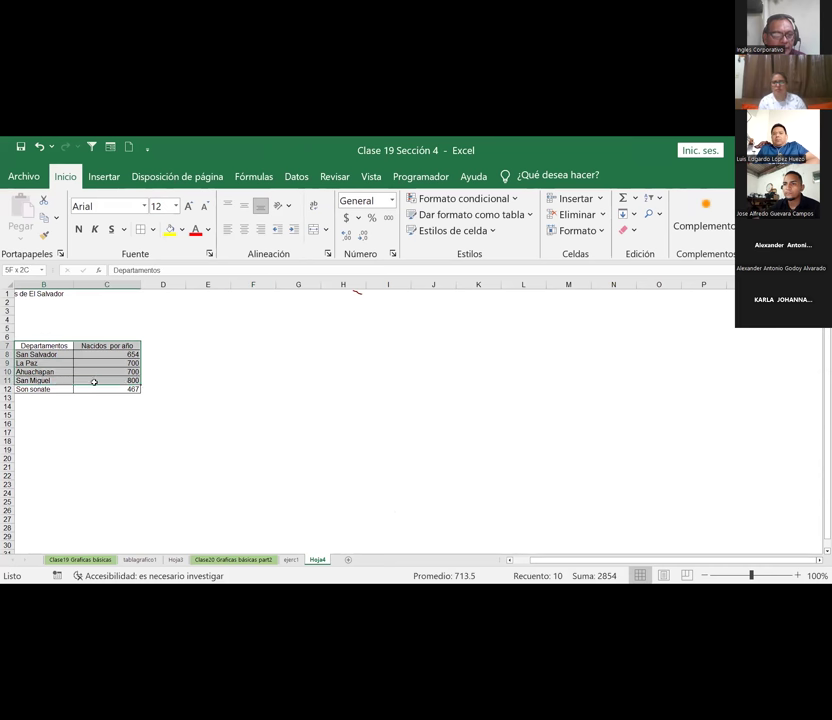
click(258, 380)
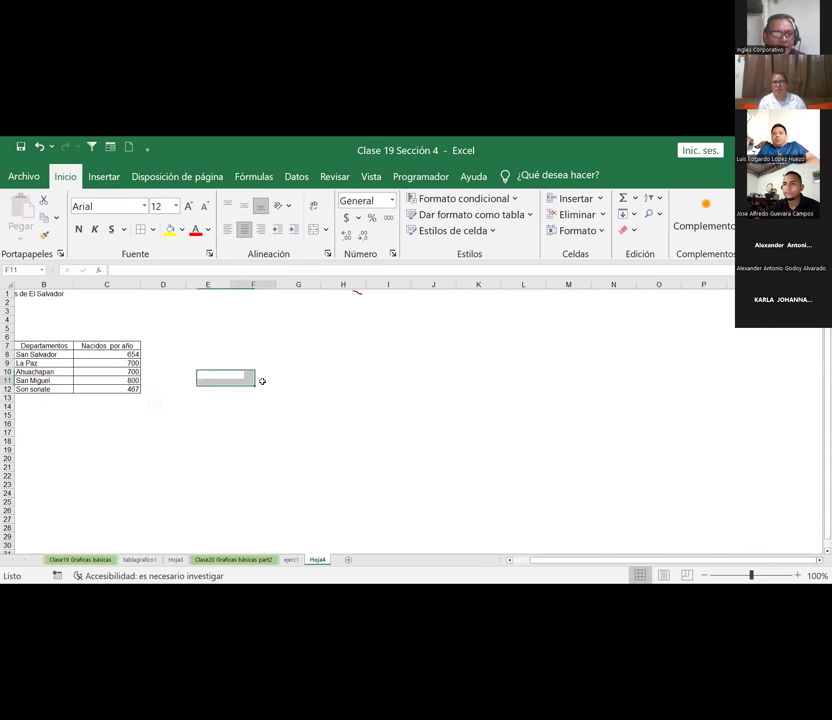
drag(42, 346, 37, 391)
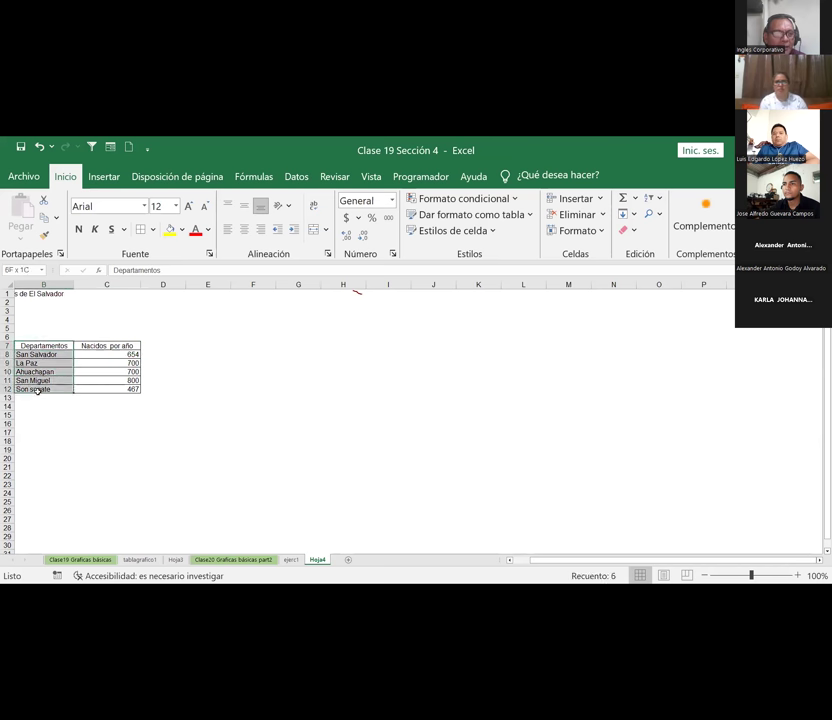
key(ctrl+c)
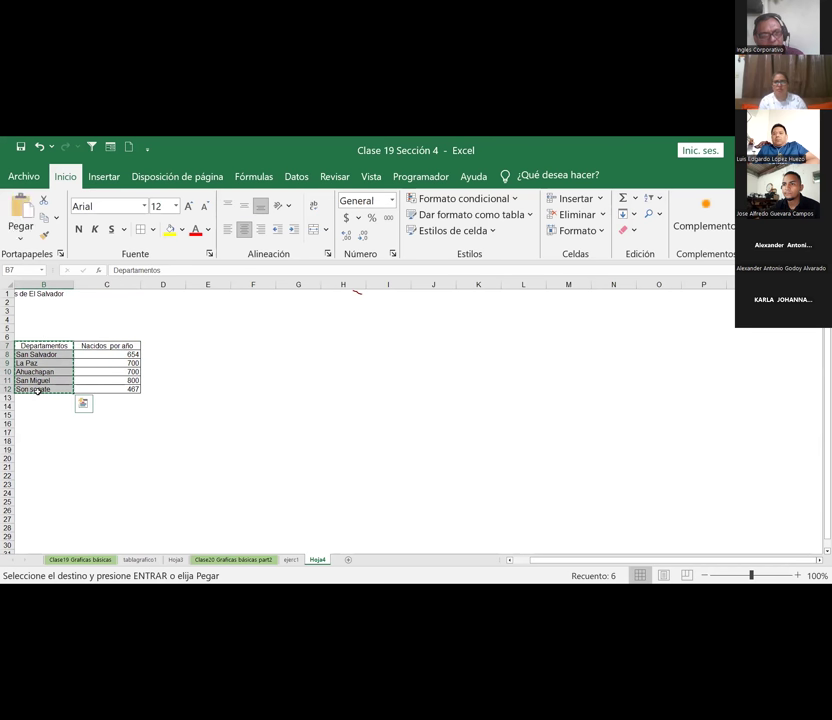
click(154, 344)
key(ctrl+v)
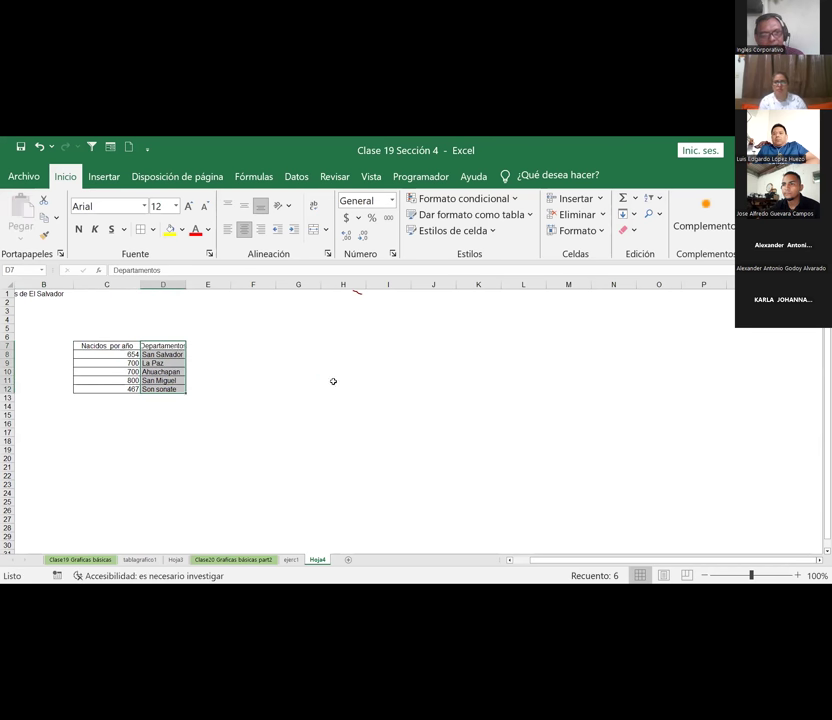
click(332, 381)
Adjust columns C and D widths to fit the headers and values, then select C7:D12
double_click(142, 286)
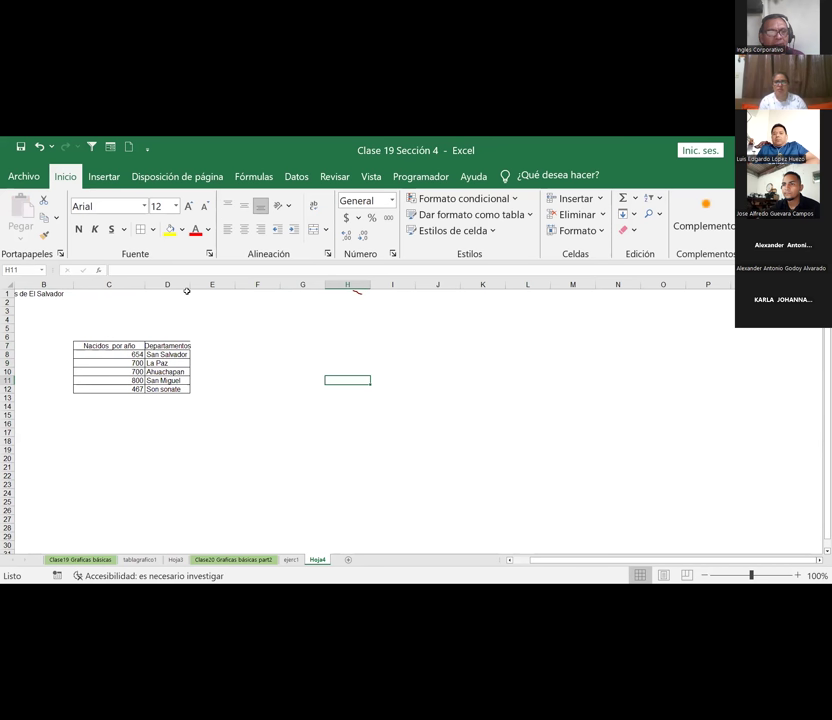
drag(190, 285, 206, 285)
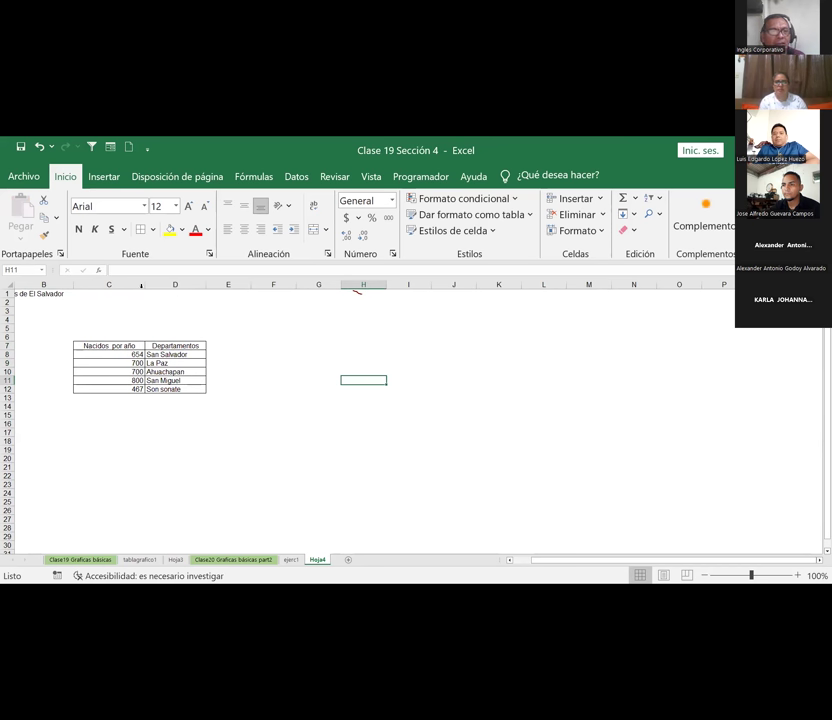
mouse_move(143, 285)
mouse_down()
mouse_move(121, 287)
mouse_move(130, 285)
mouse_up()
click(222, 396)
mouse_move(80, 346)
mouse_down()
mouse_move(153, 354)
mouse_move(163, 388)
mouse_up()
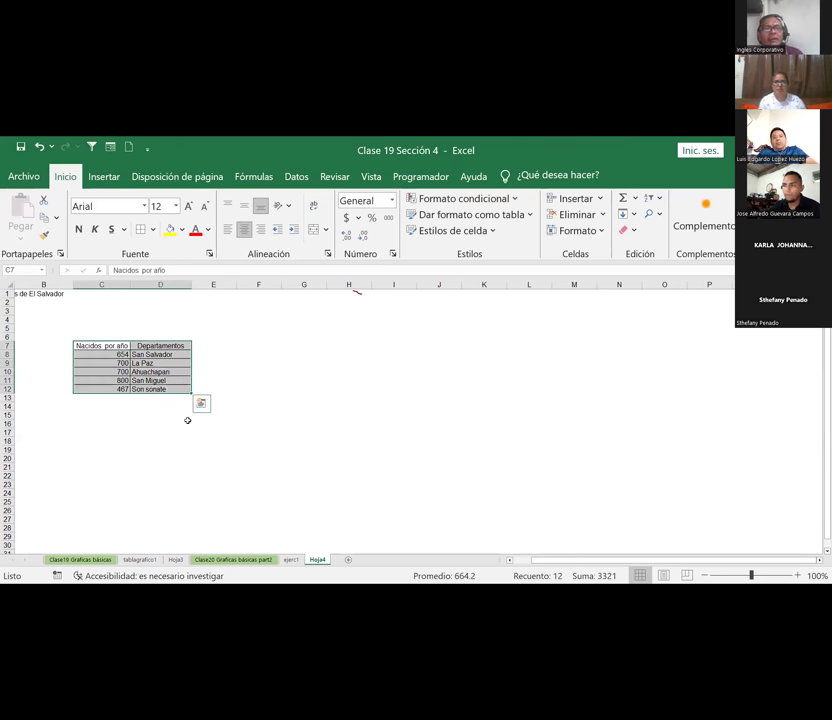
Insert a doughnut (Anillos) chart from the births table and open Cambiar tipo de gráfico
click(104, 177)
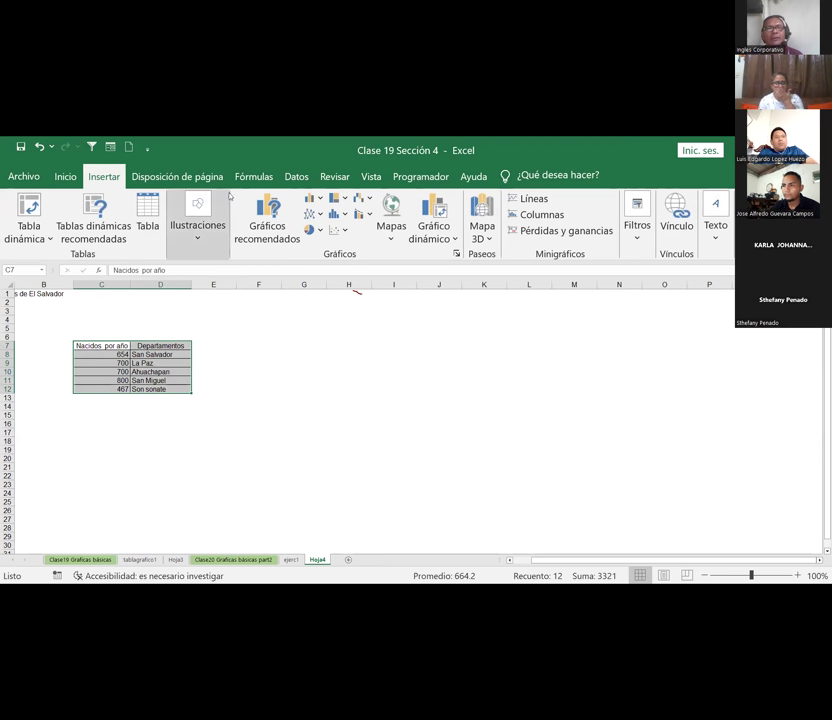
click(322, 231)
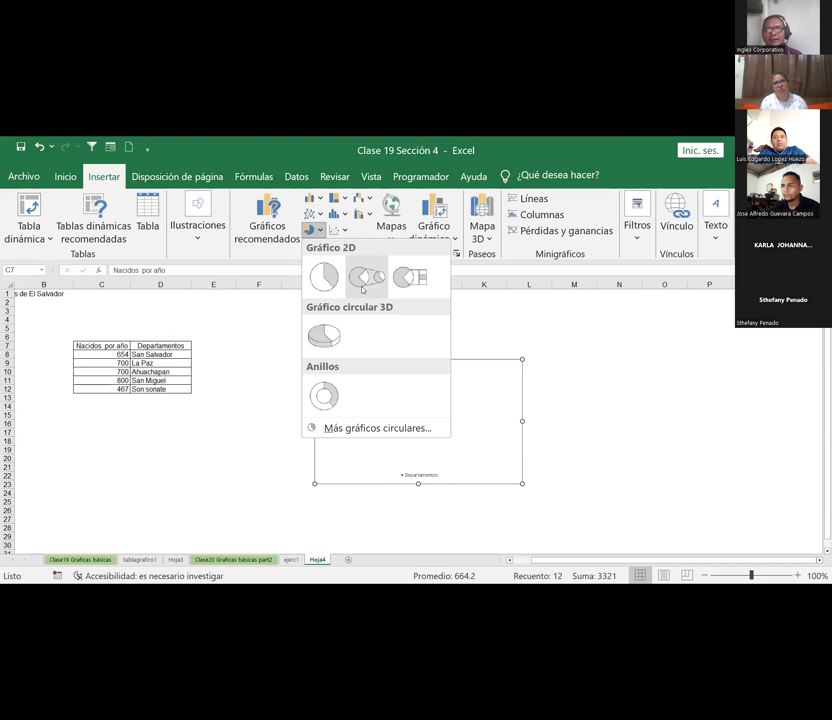
click(326, 398)
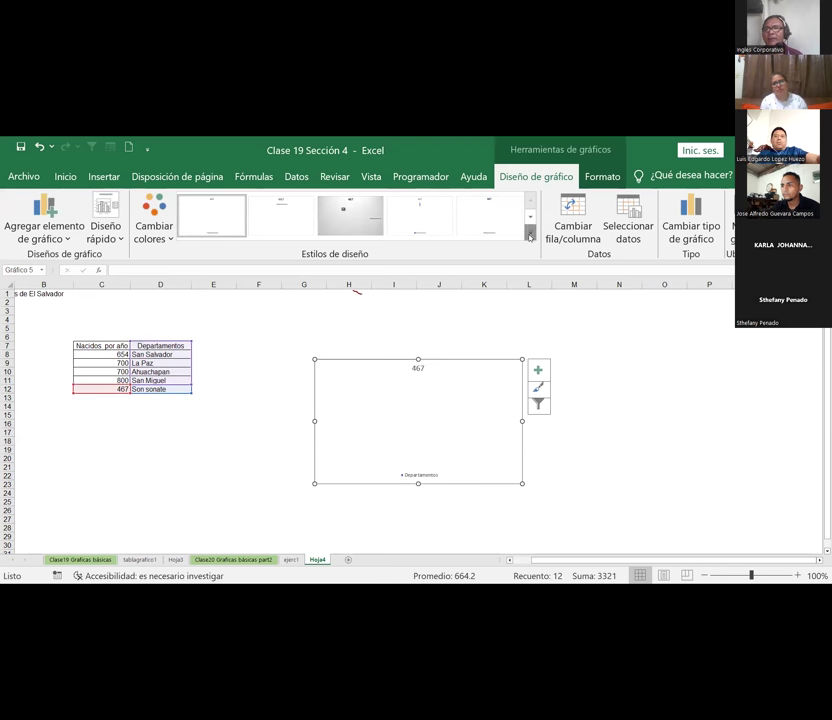
click(686, 237)
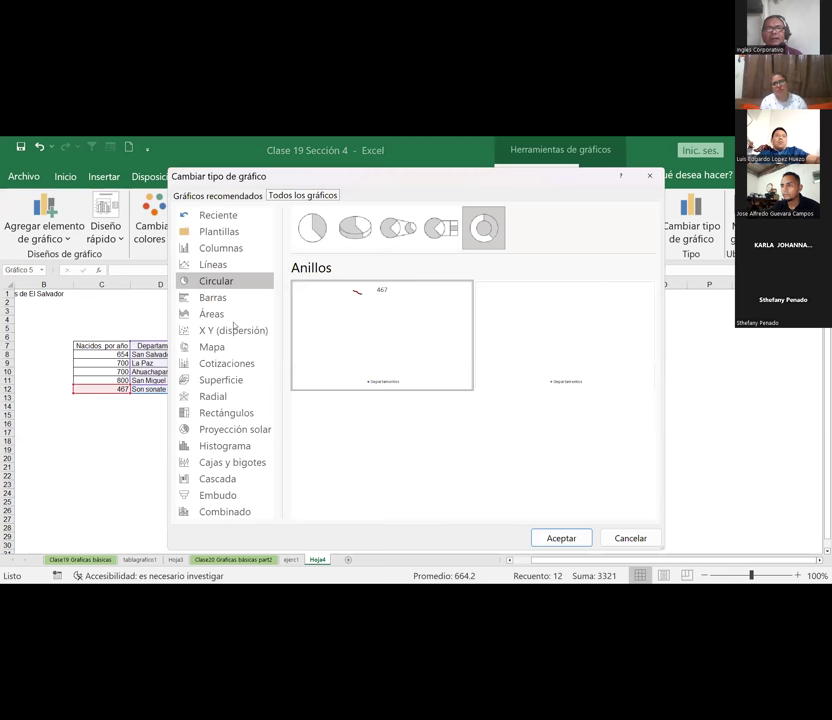
Change the chart to a Circular 3D pie and stretch it leftward toward column E
click(212, 299)
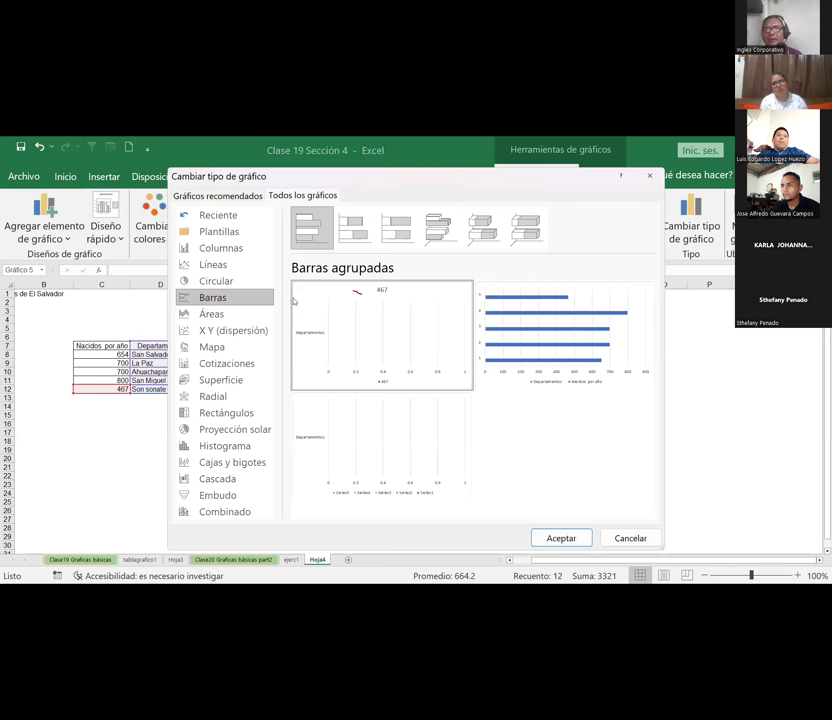
mouse_move(541, 321)
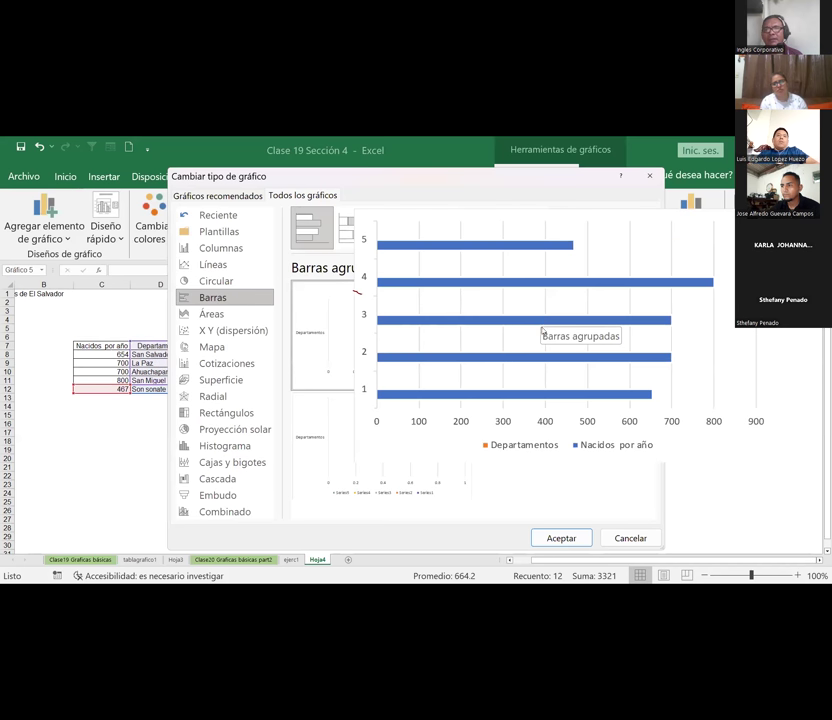
click(208, 331)
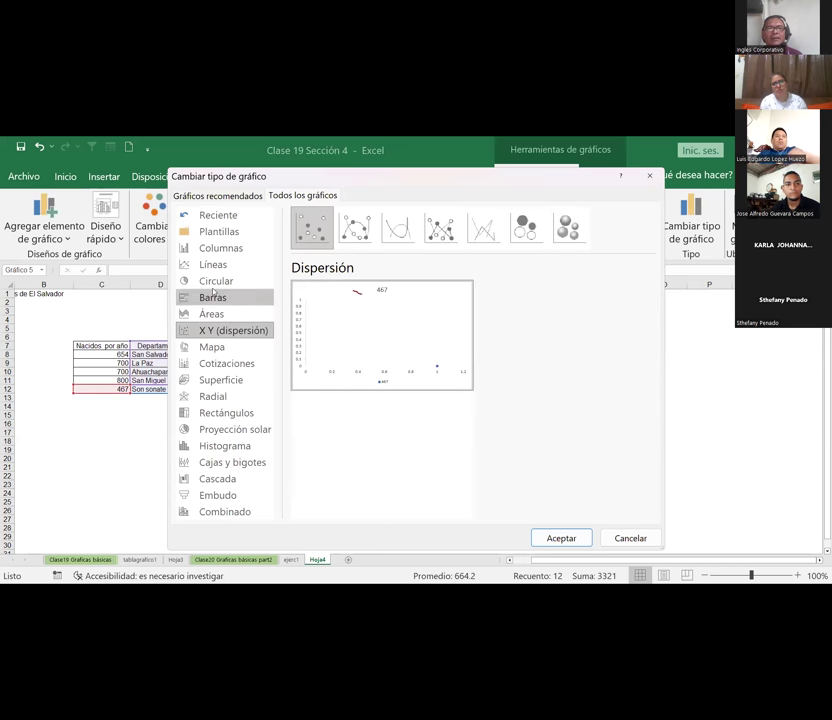
click(213, 283)
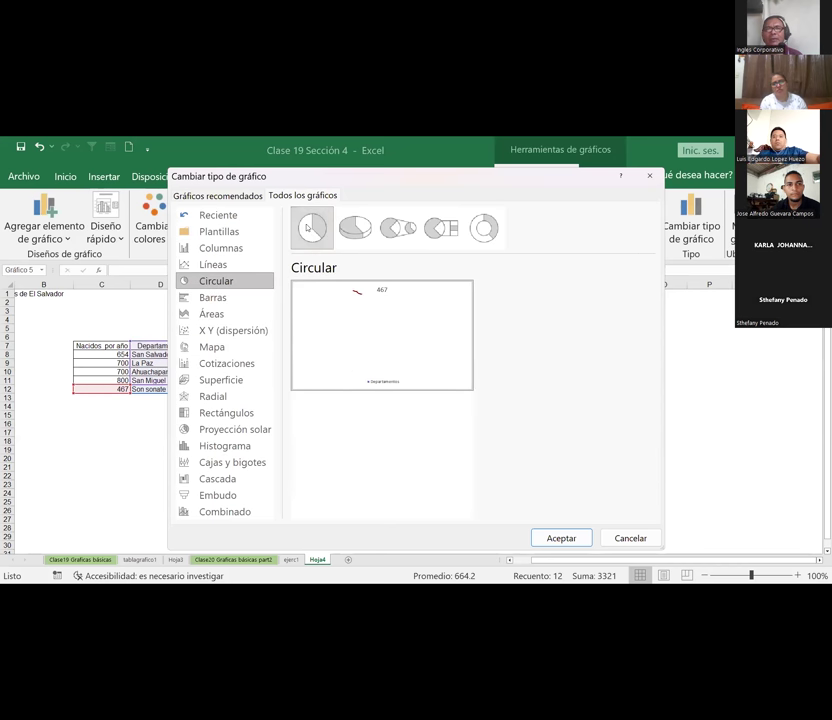
click(355, 228)
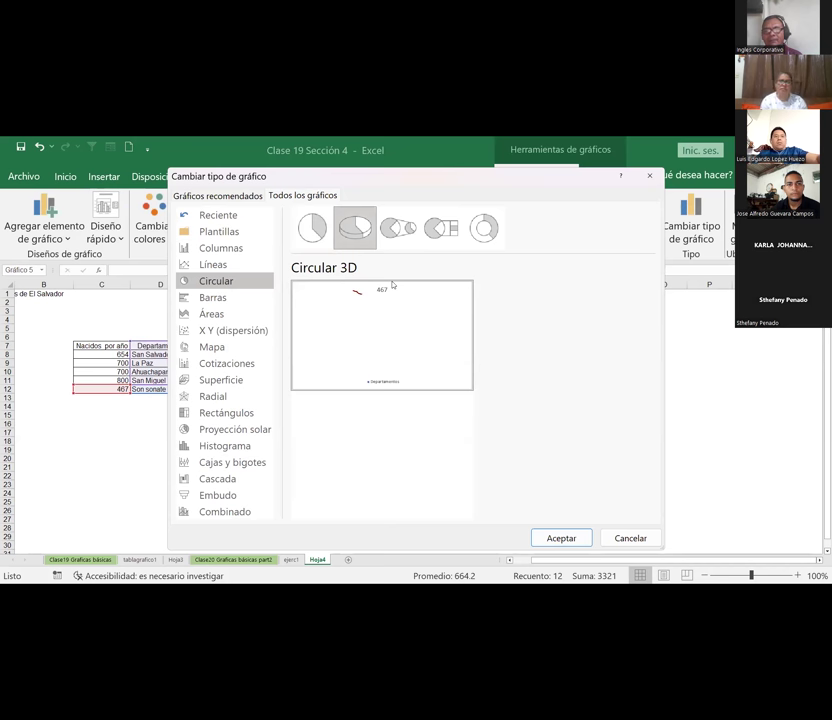
click(561, 538)
drag(309, 422, 227, 422)
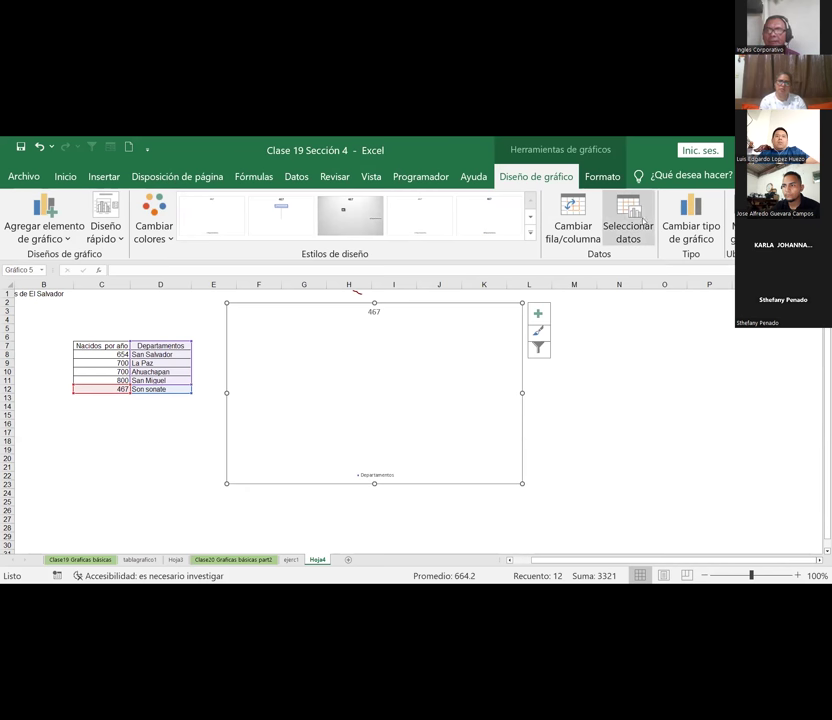
Remove the 467 series and add a series named from C7:C12 (Nacidos por año)
click(628, 225)
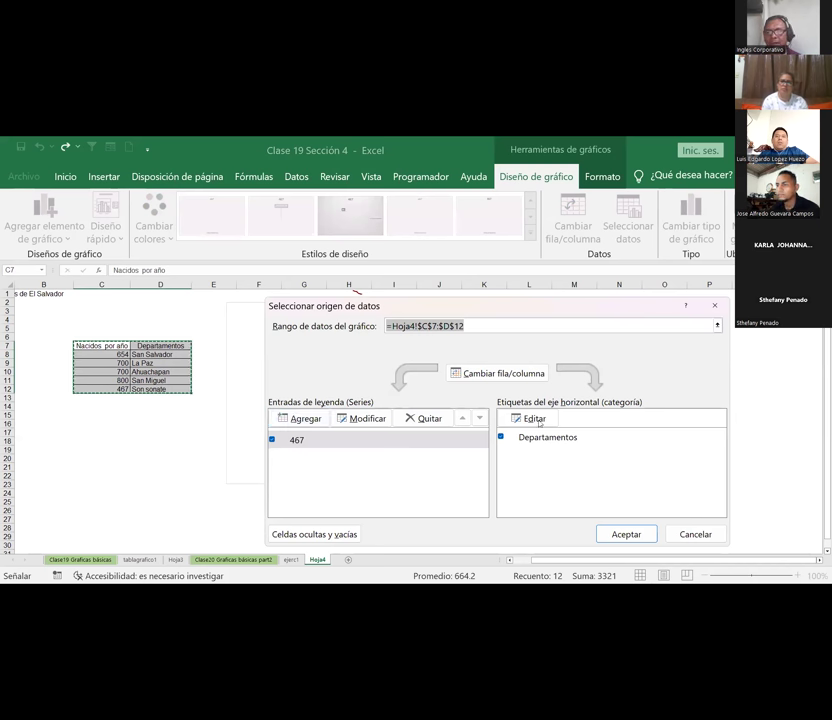
click(425, 418)
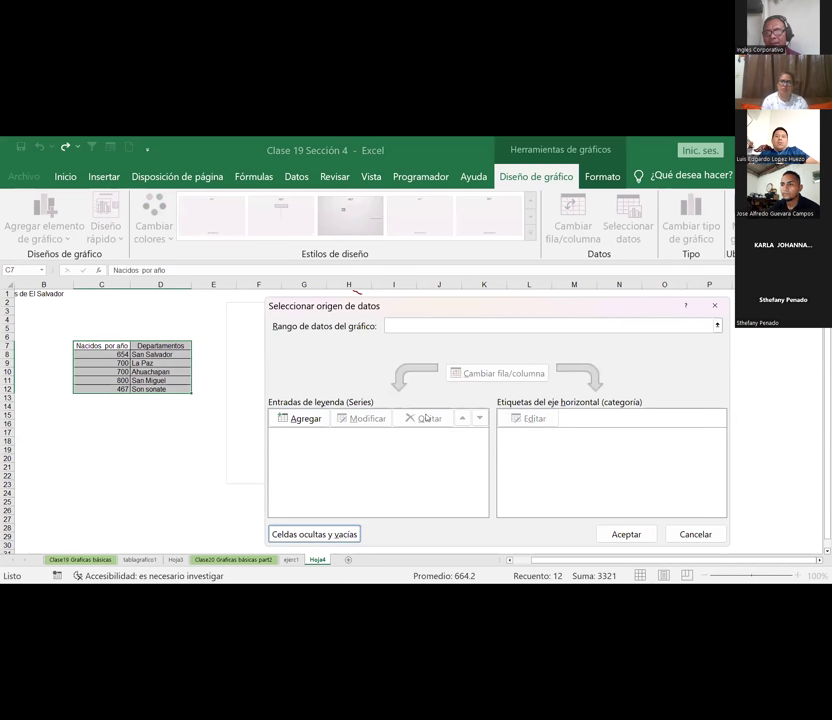
click(301, 419)
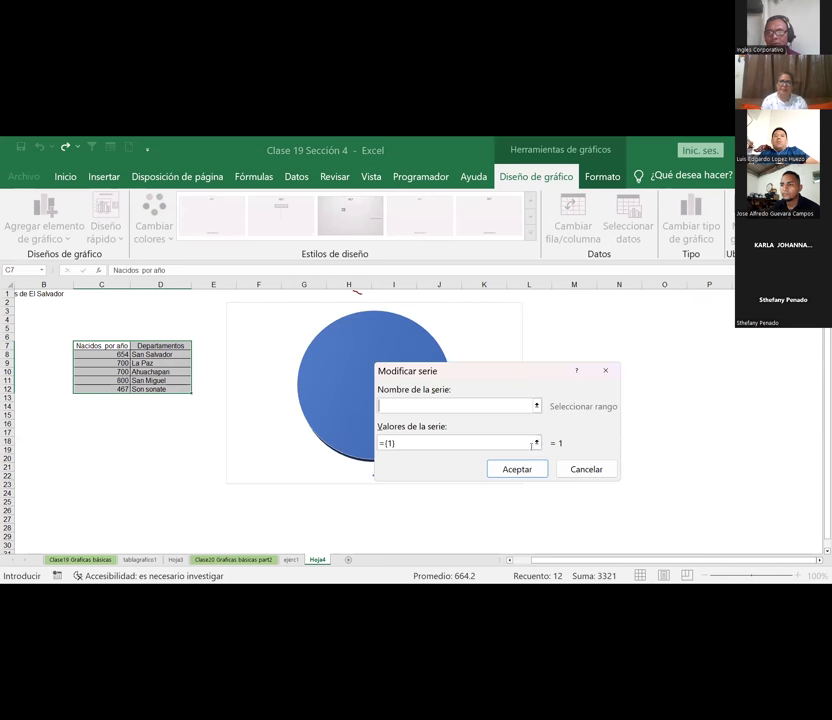
click(537, 406)
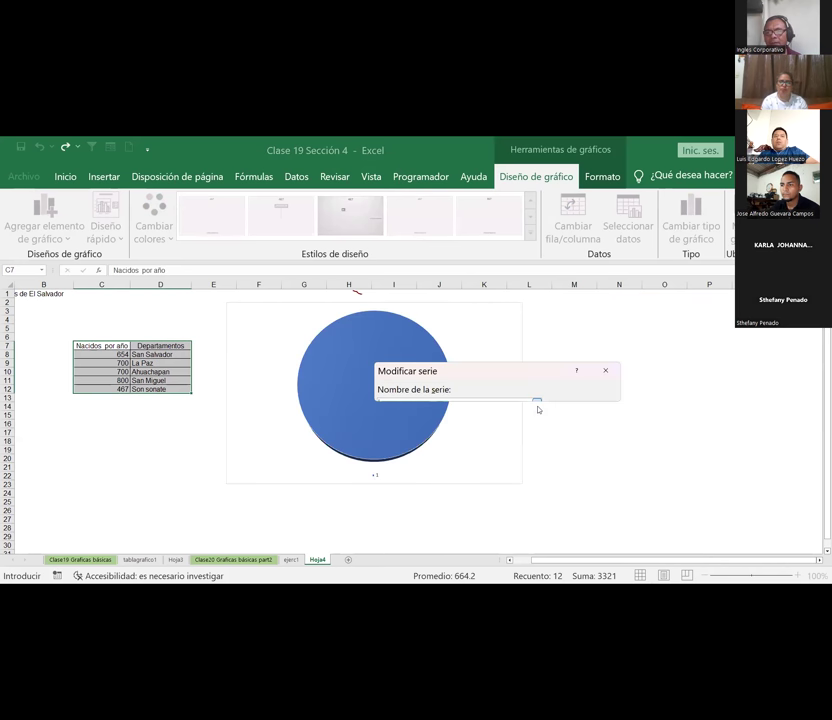
drag(97, 344, 89, 388)
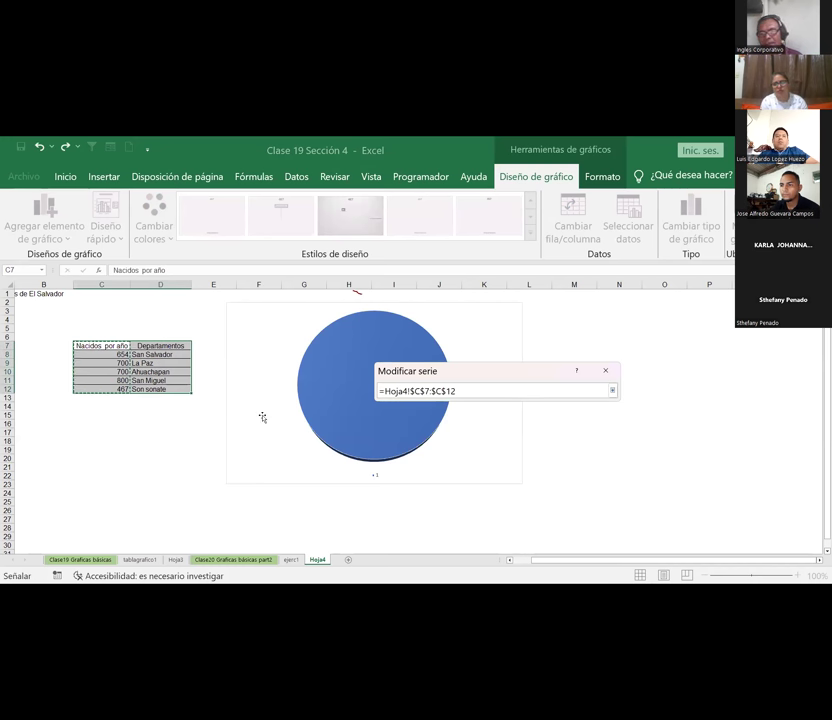
key(BackSpace)
key(BackSpace)
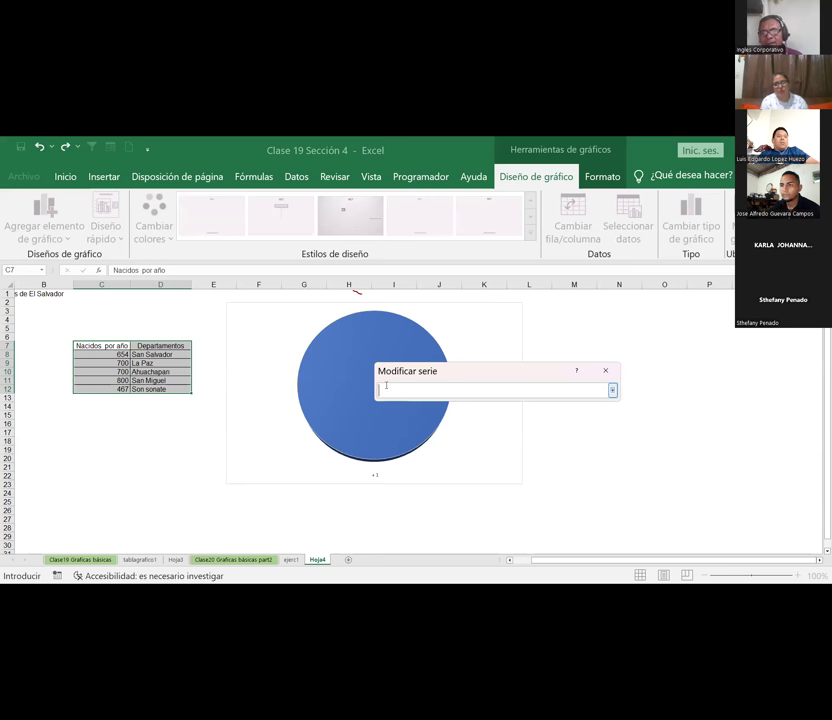
drag(108, 344, 102, 391)
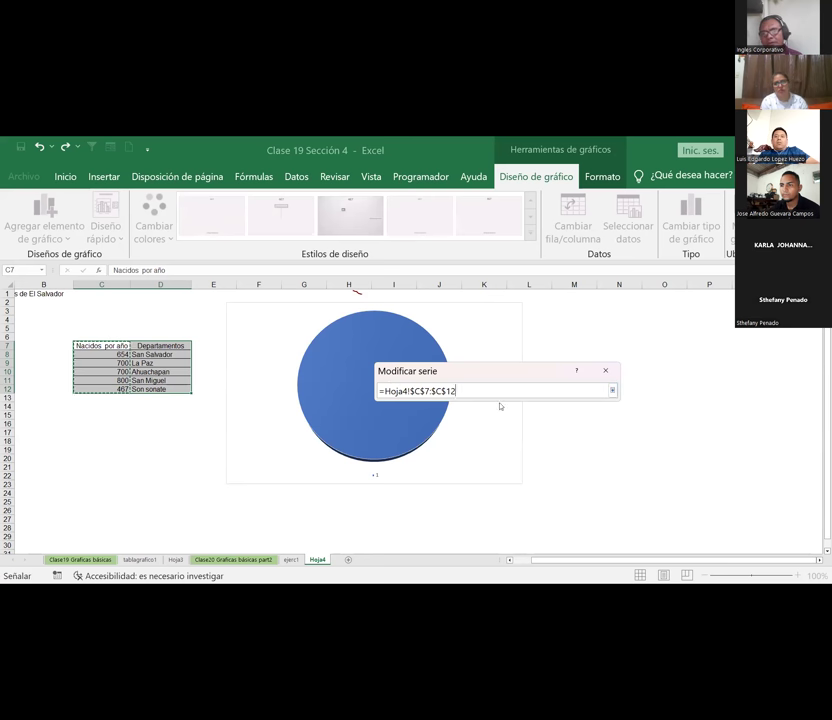
click(612, 392)
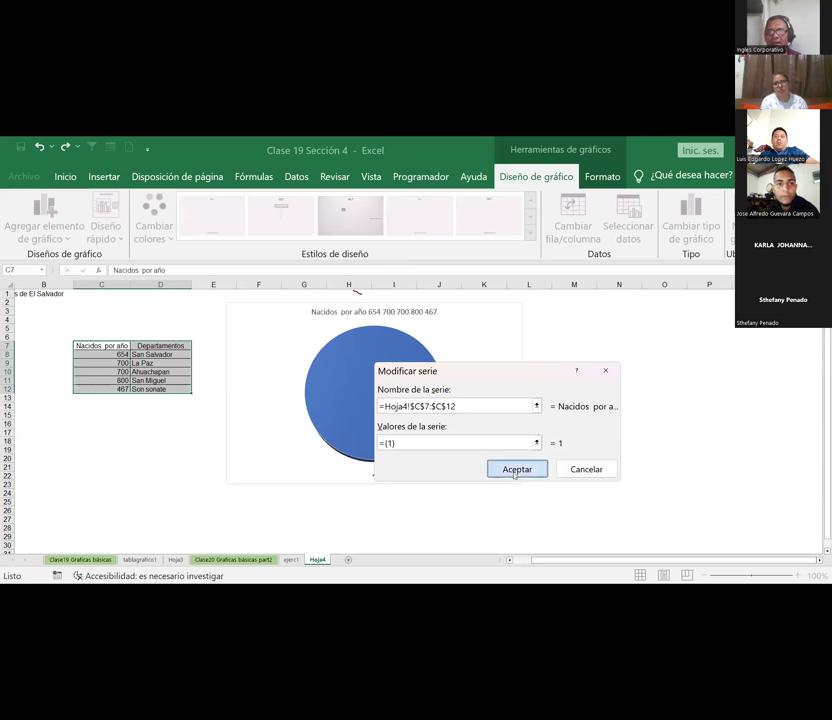
click(515, 472)
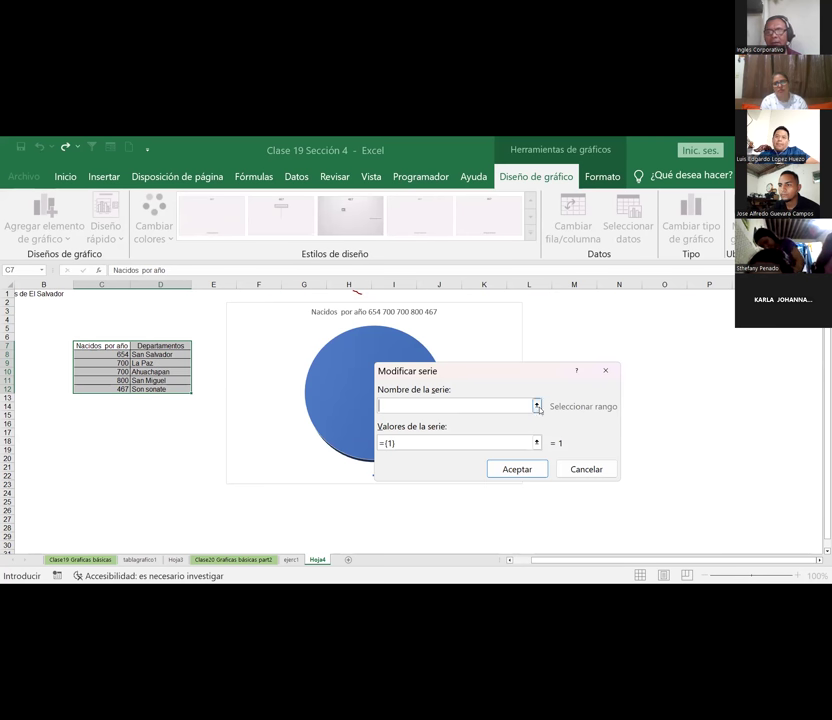
Add a second series named from the Departamentos cells D7:D12
click(537, 406)
drag(156, 346, 155, 389)
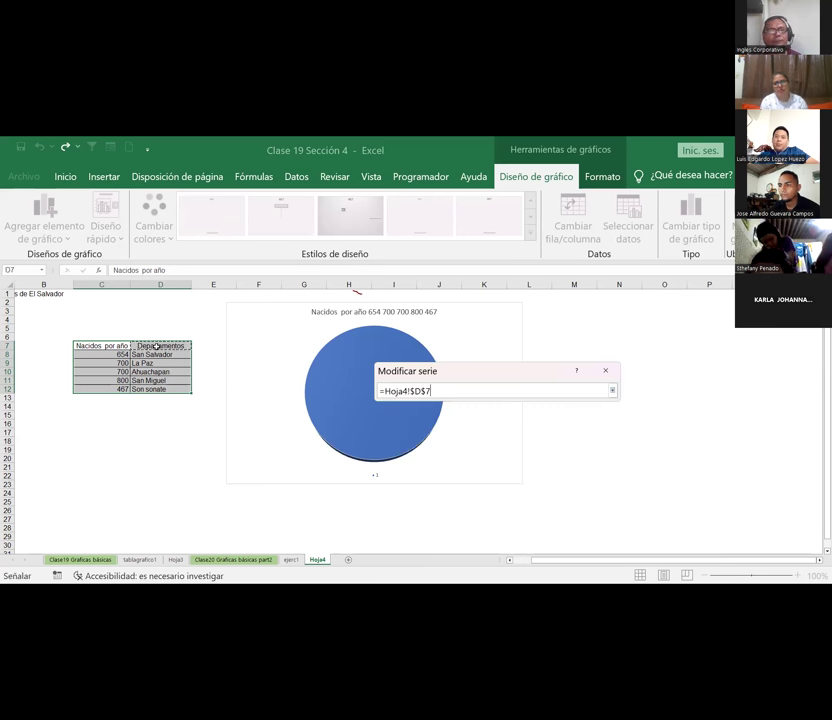
click(612, 390)
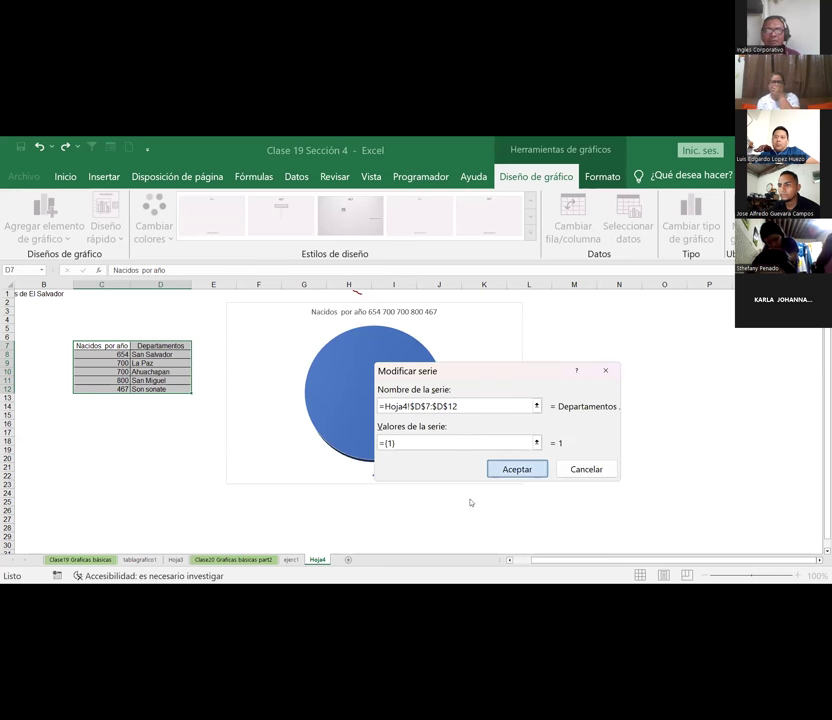
key(Return)
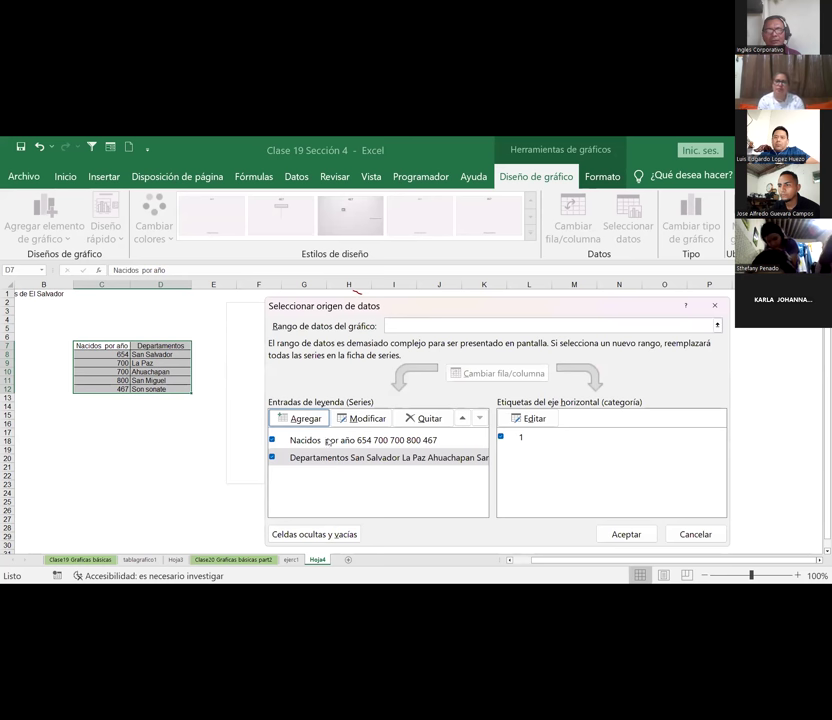
Set the chart data range to =Hoja4!$C$7:$D$13, switch rows and columns, and apply
click(323, 441)
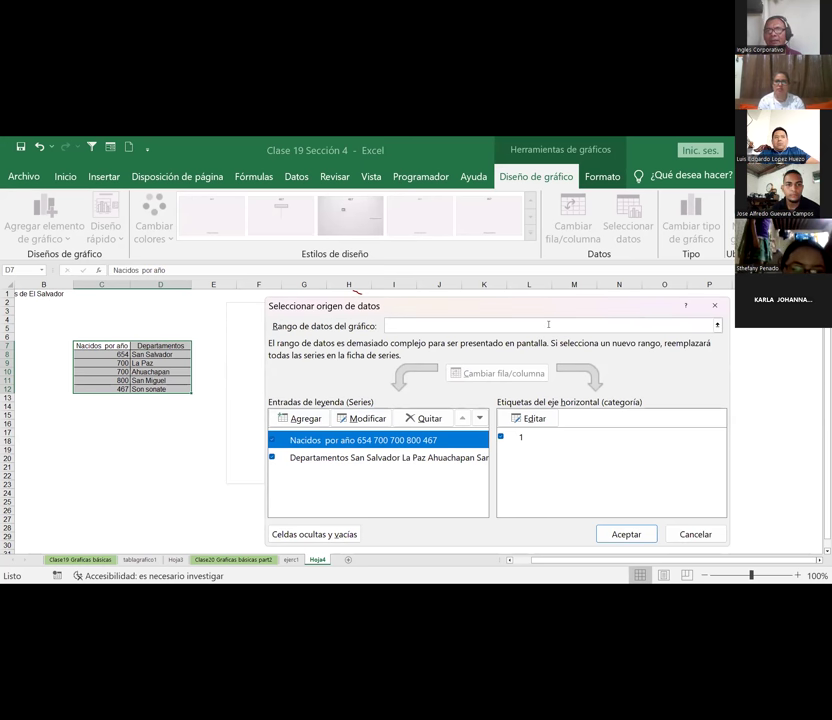
click(717, 325)
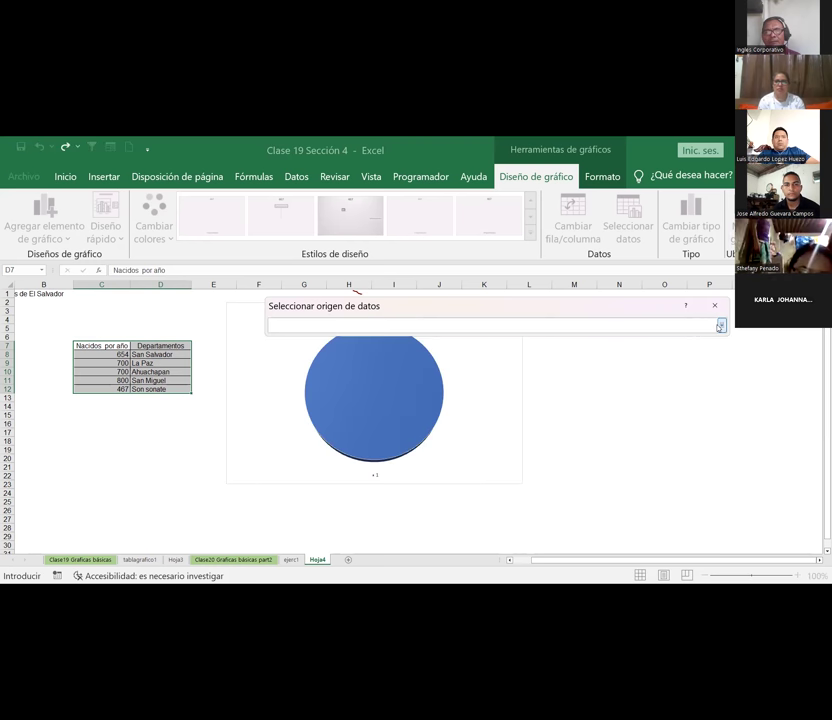
click(89, 346)
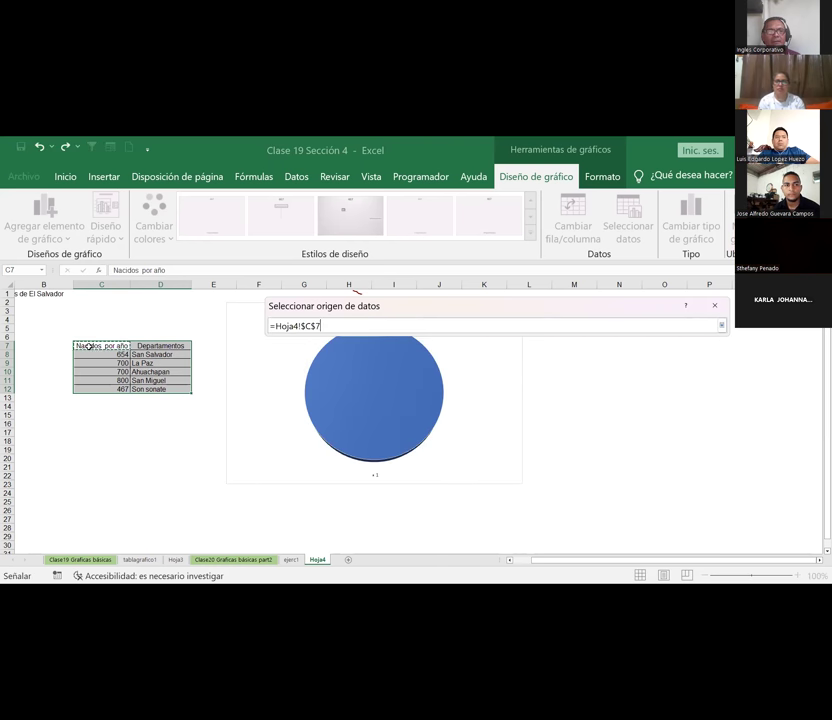
drag(158, 392, 158, 398)
key(Return)
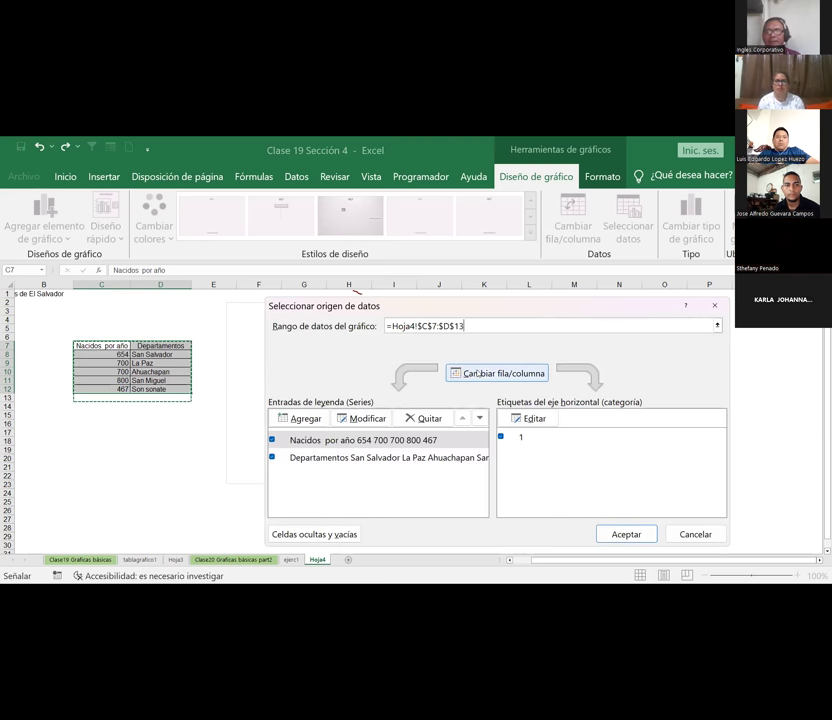
click(481, 373)
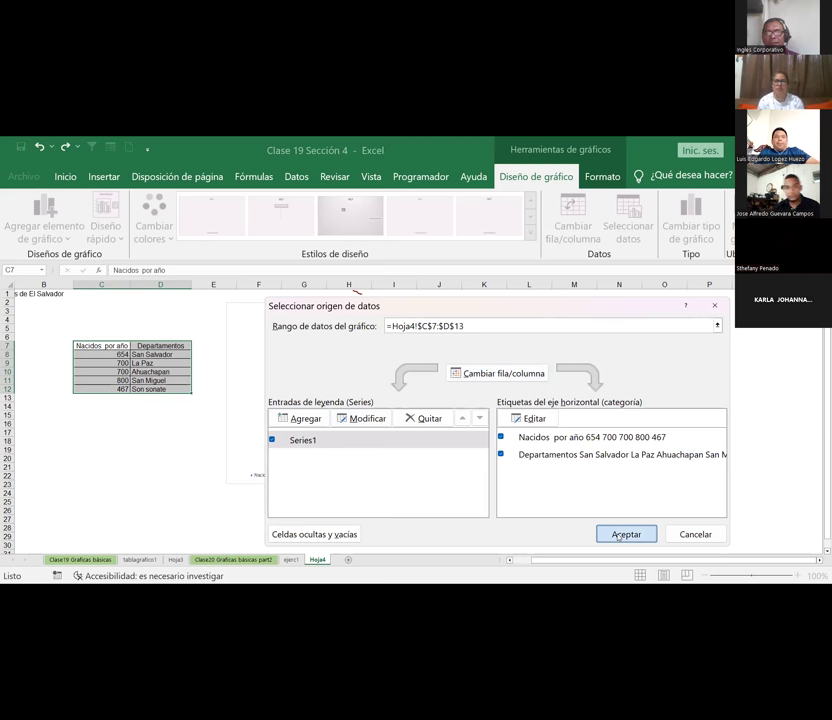
key(Return)
click(101, 363)
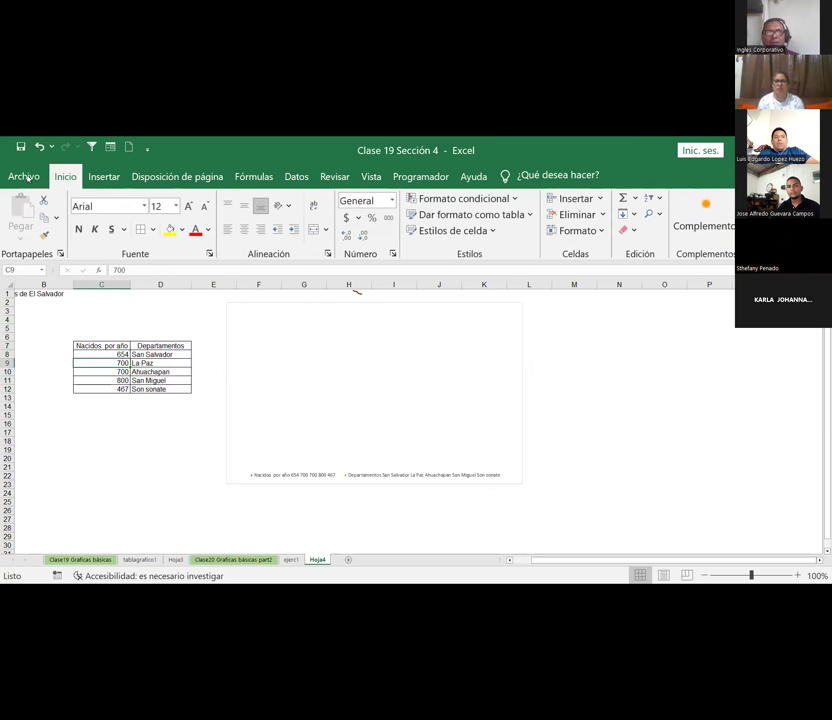
Undo the last chart change and delete the old births chart
click(38, 148)
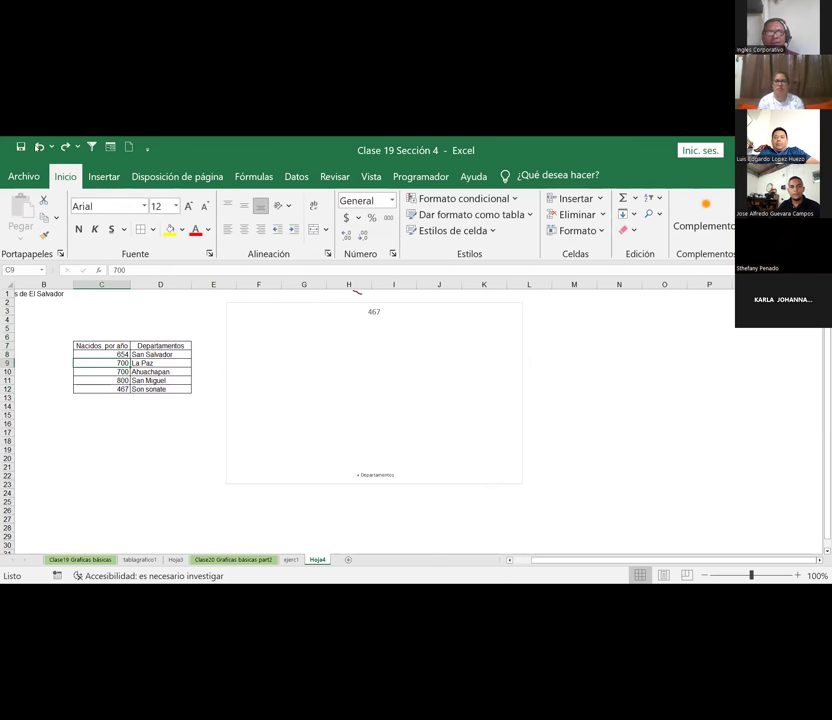
click(307, 395)
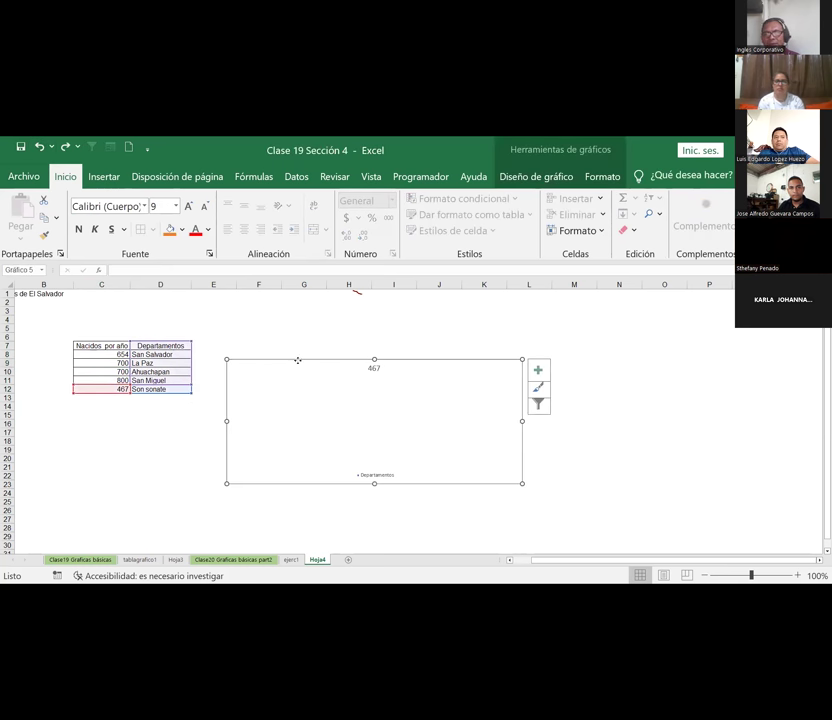
key(Delete)
click(366, 418)
Insert a Histograma chart from the births table C7:D12
click(213, 423)
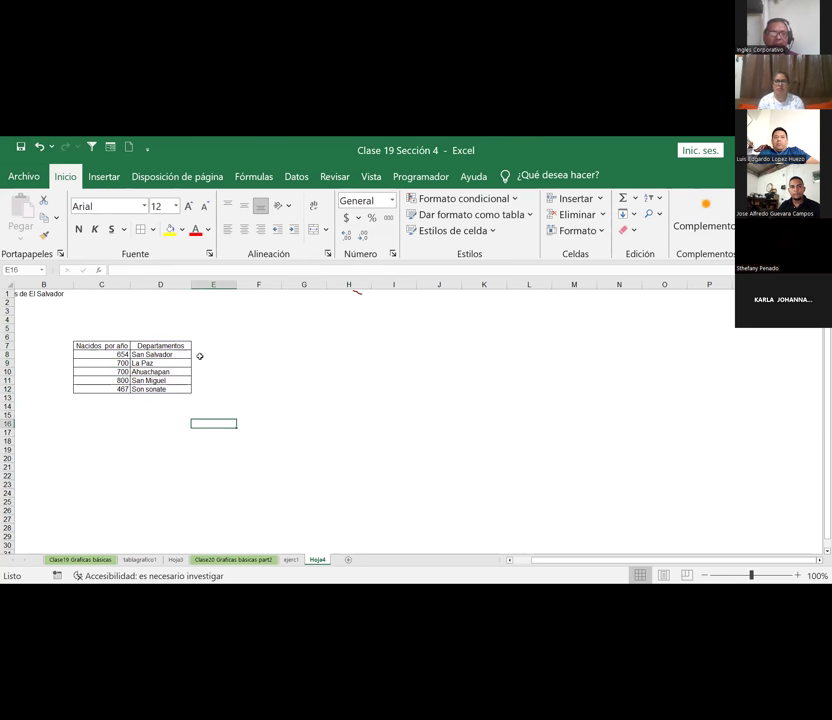
drag(126, 346, 163, 390)
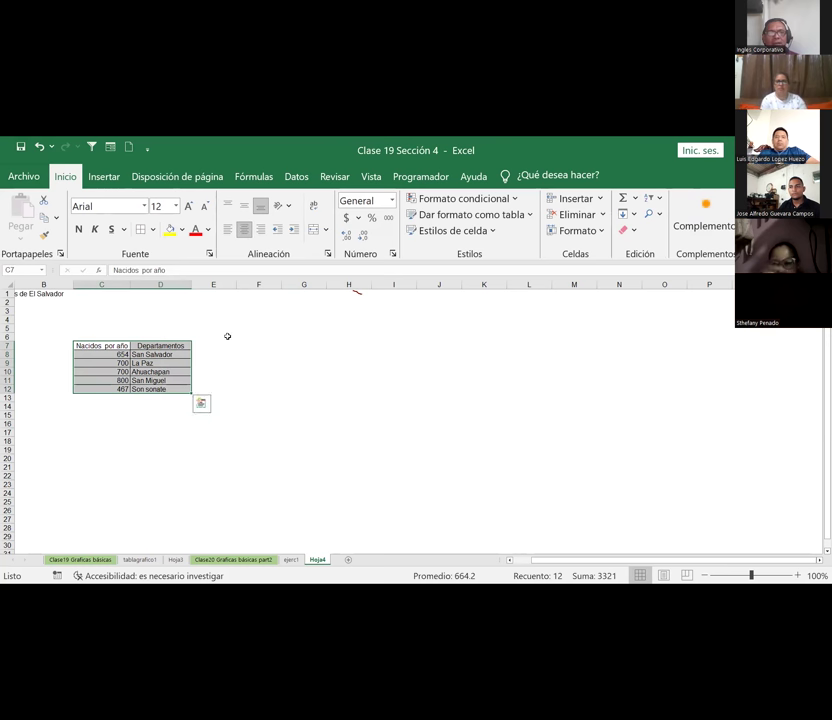
click(103, 177)
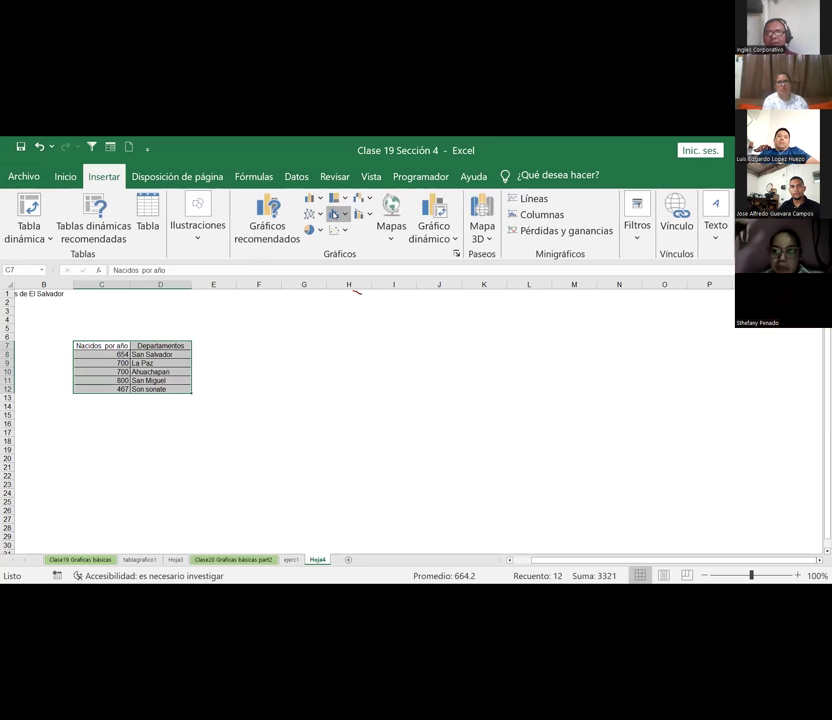
click(336, 214)
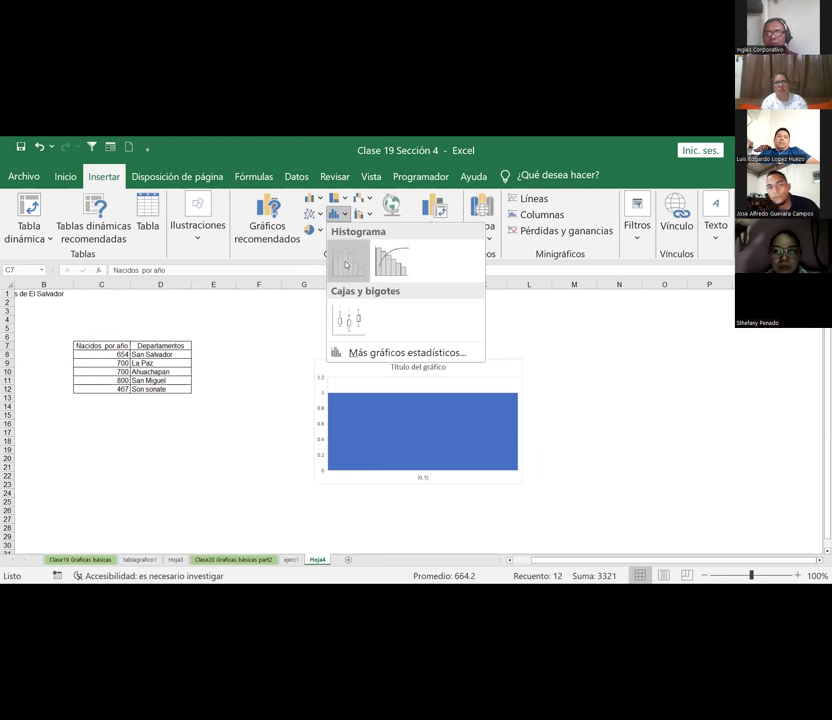
click(346, 264)
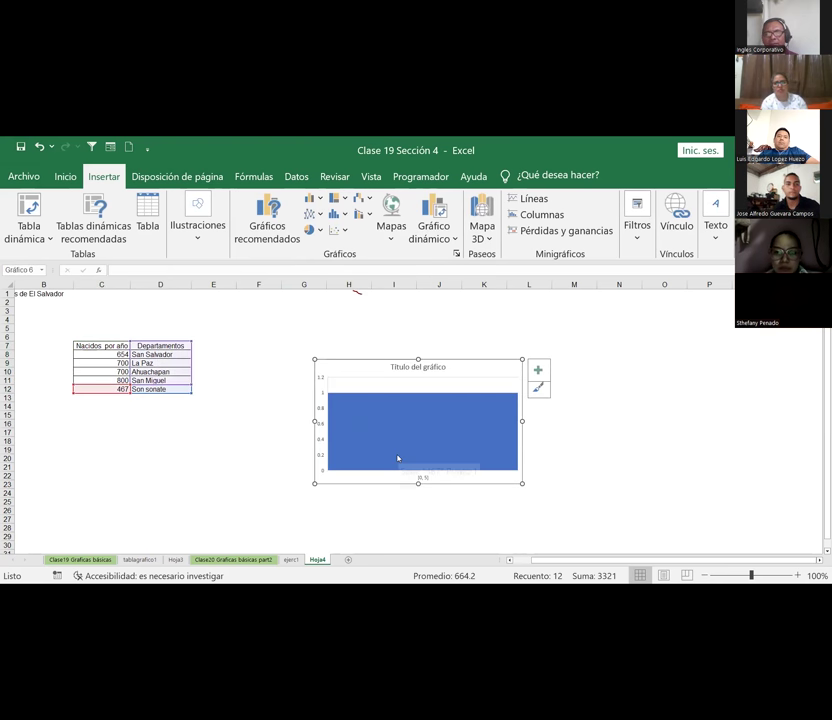
click(446, 422)
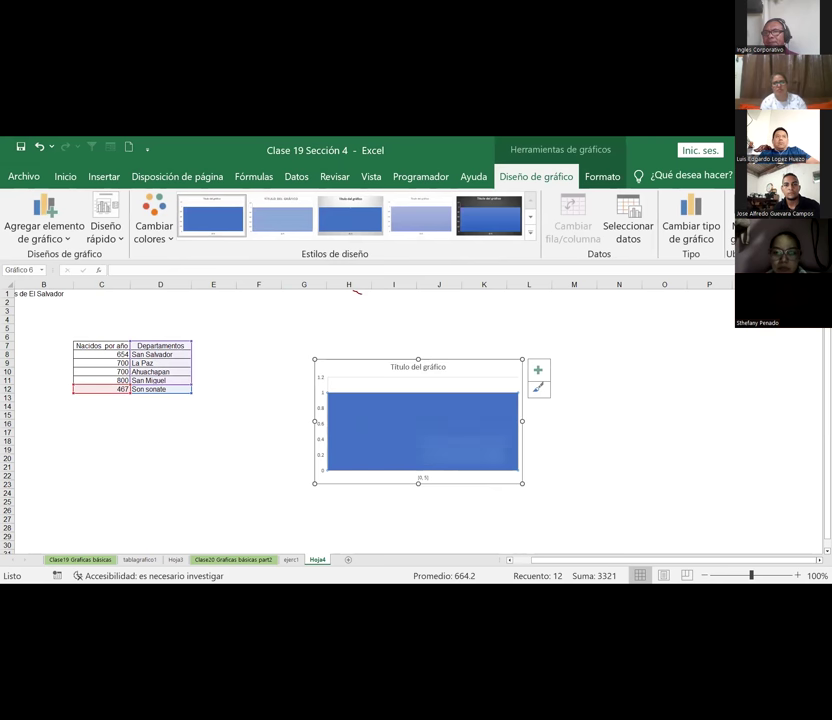
Change the histogram series name from C12 to C7:C12 (Nacidos por año) and apply
click(640, 236)
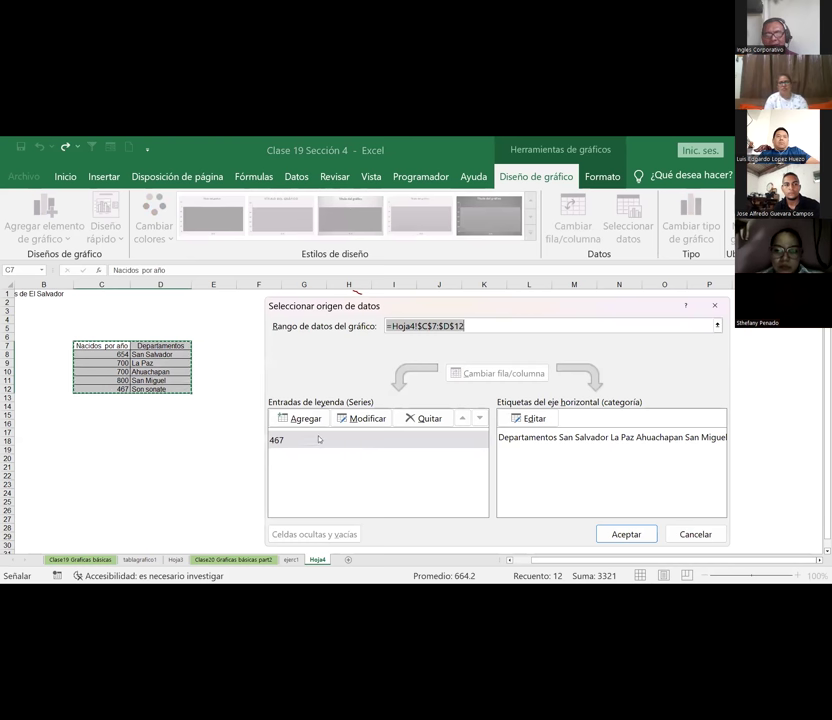
click(376, 420)
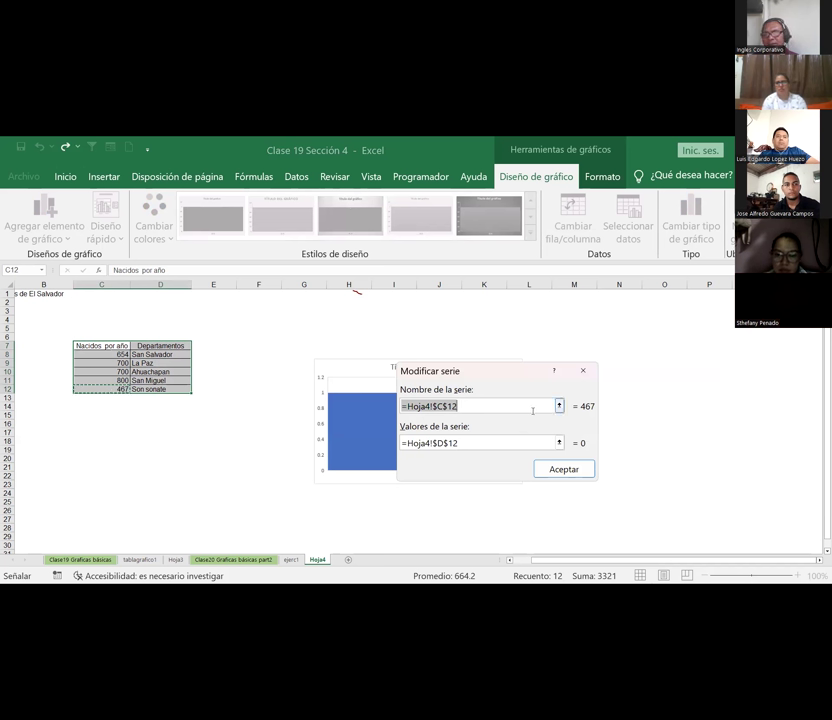
key(BackSpace)
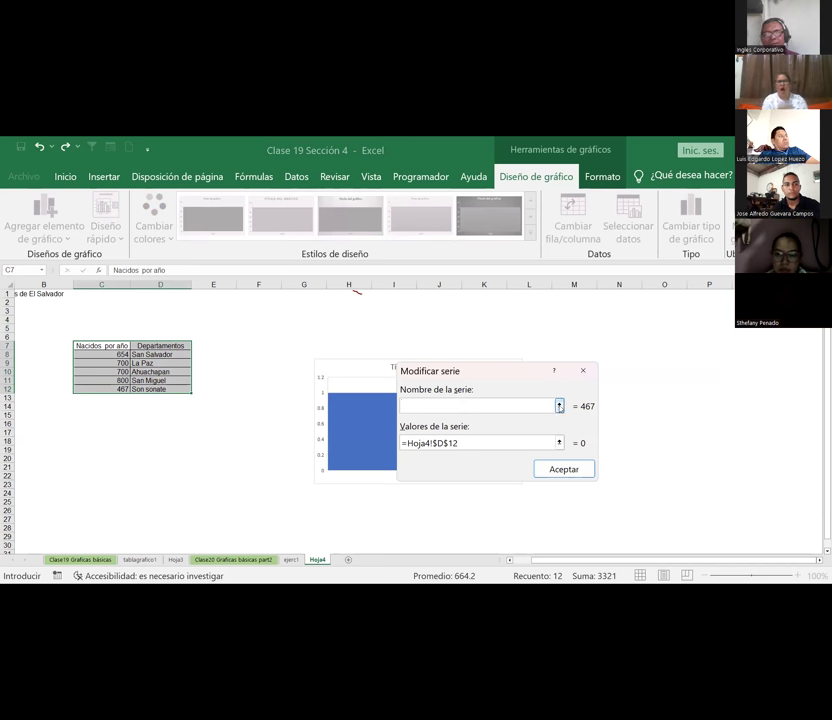
click(559, 406)
drag(89, 346, 93, 388)
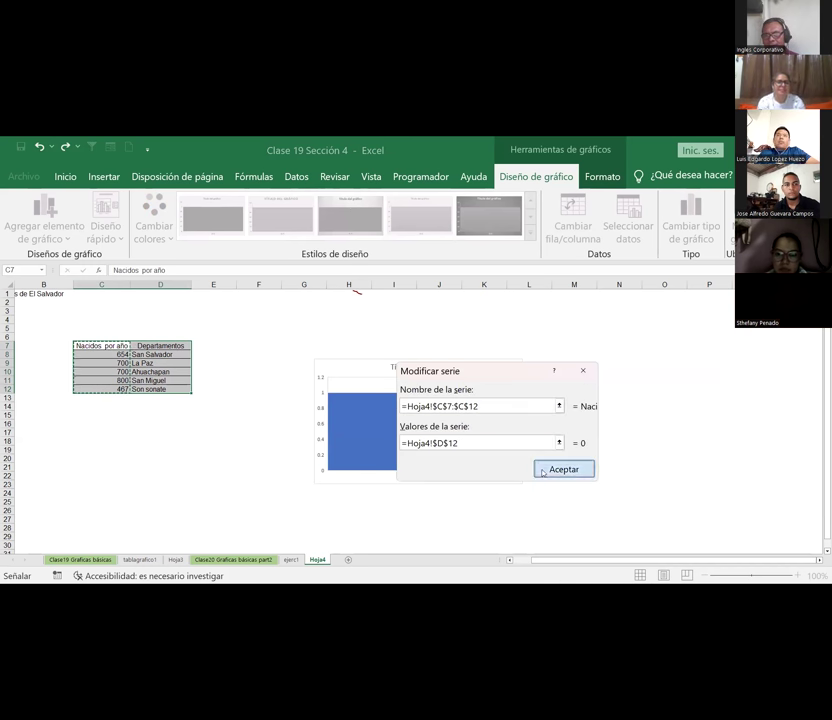
key(Return)
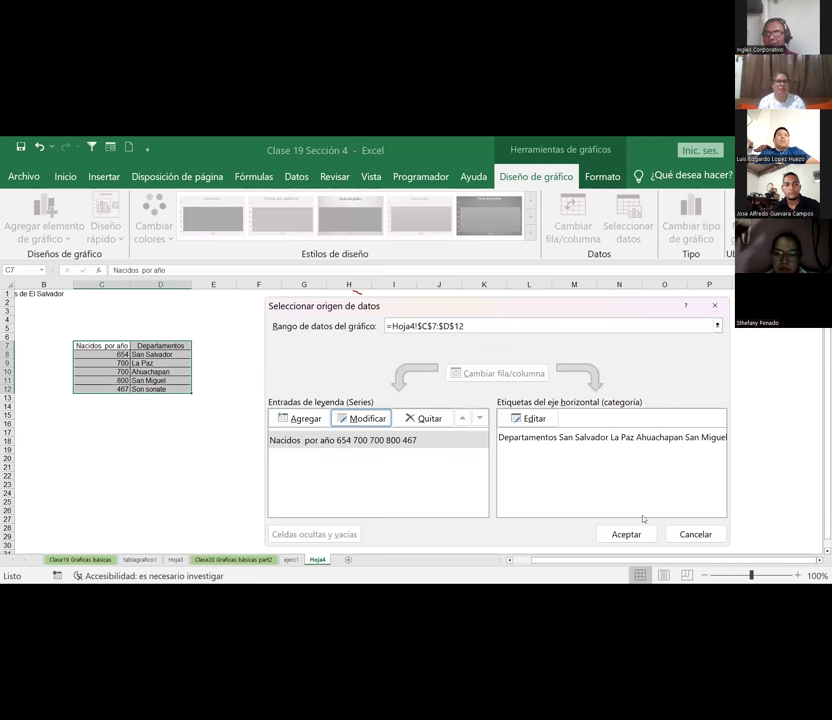
click(627, 535)
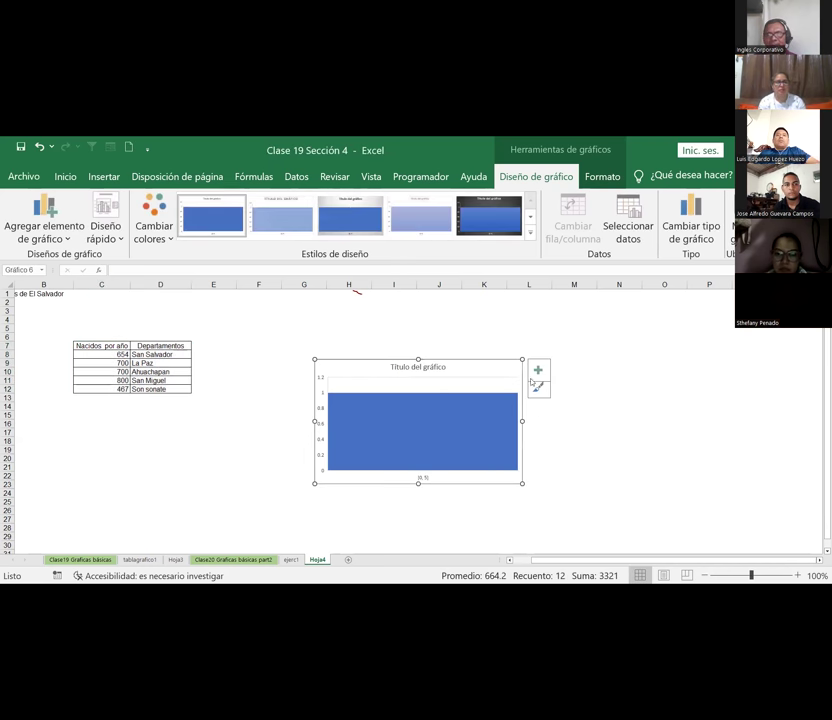
Enlarge the Hoja4 chart down to row 27 and left to column E, then open Seleccionar datos
drag(527, 357, 660, 333)
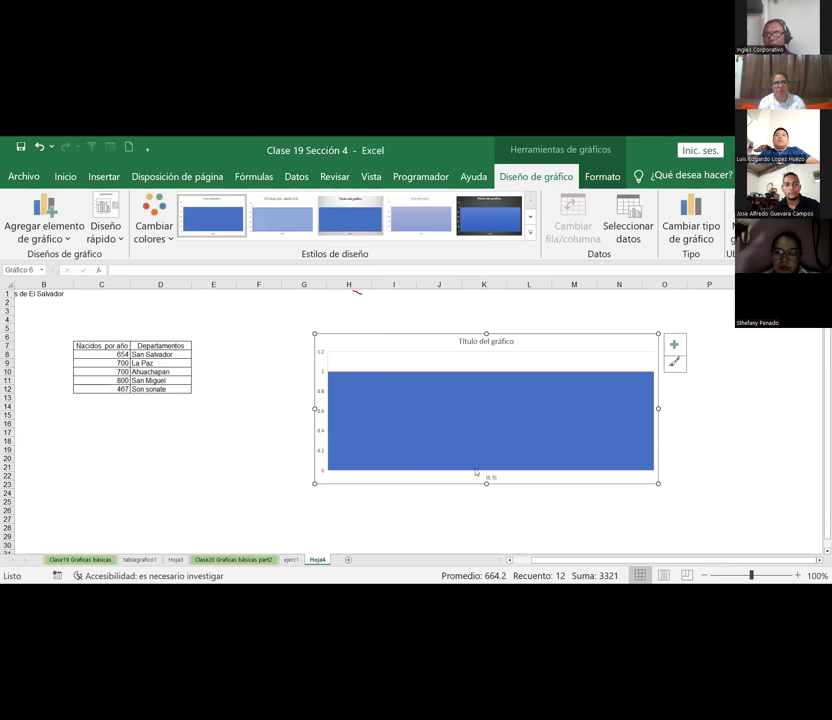
drag(486, 483, 490, 527)
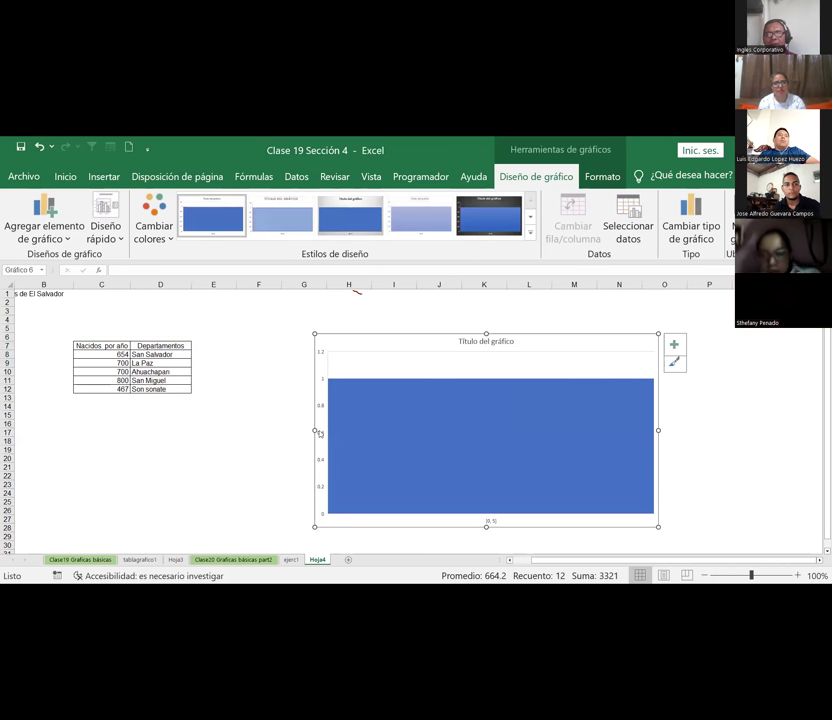
drag(319, 432, 236, 445)
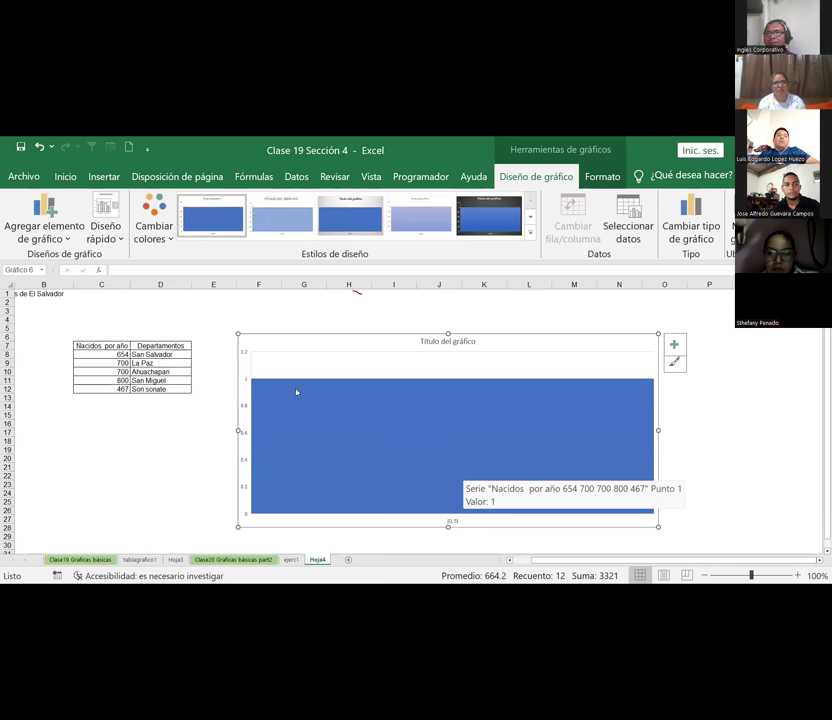
click(641, 225)
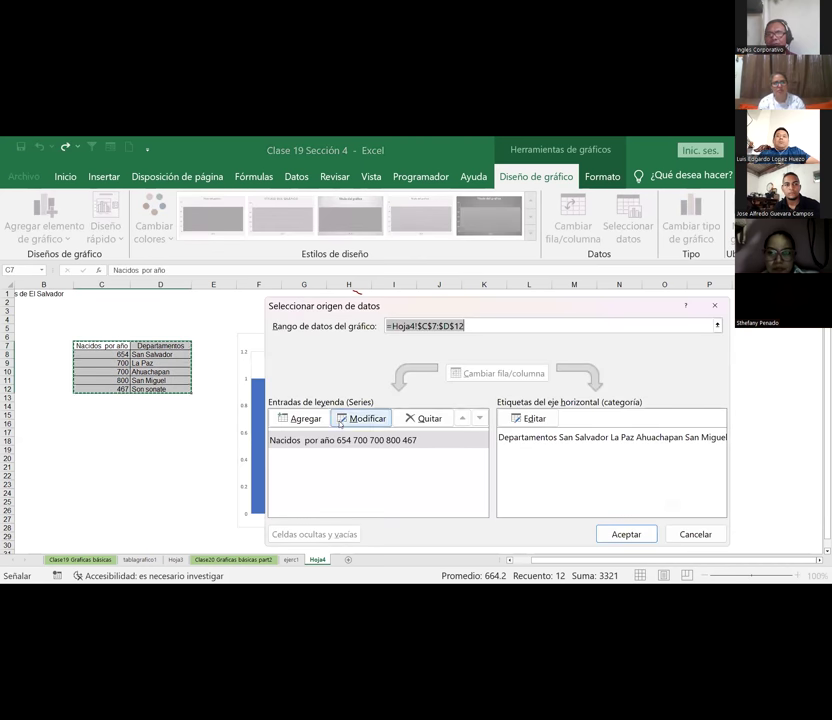
Remove the Nacidos por año series and add a new series named from cell C8
click(316, 442)
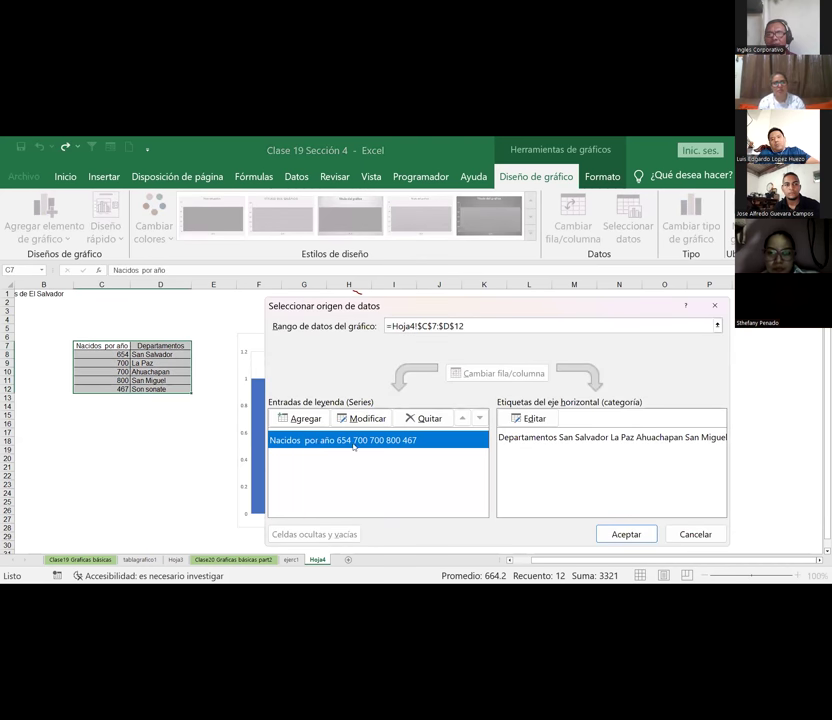
click(424, 418)
click(318, 421)
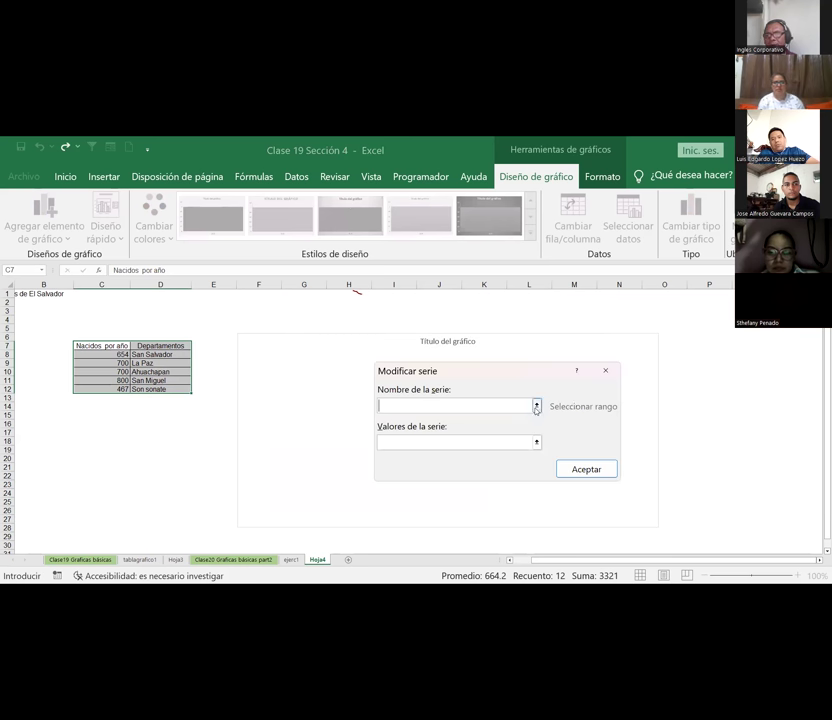
click(538, 406)
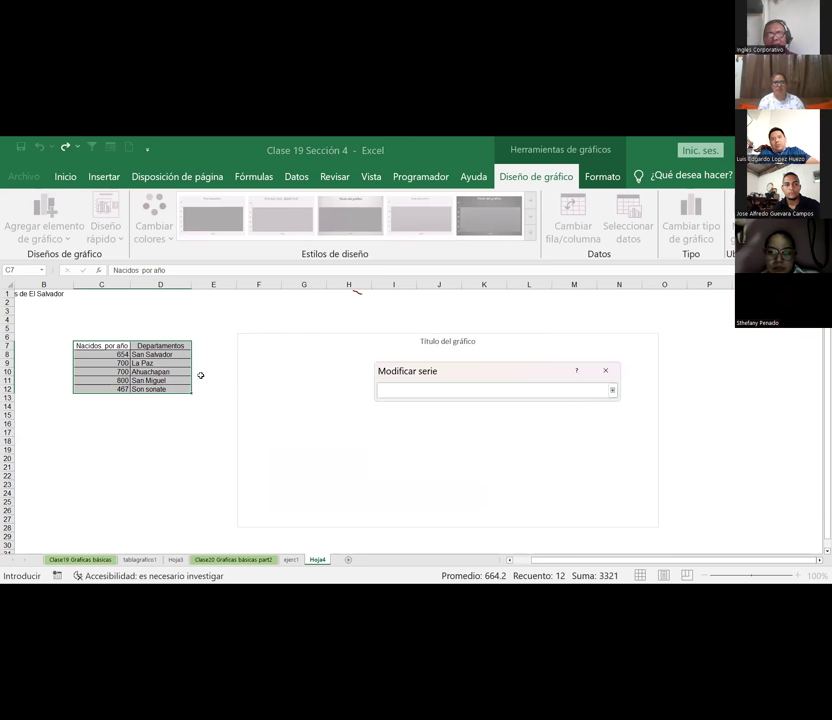
click(104, 354)
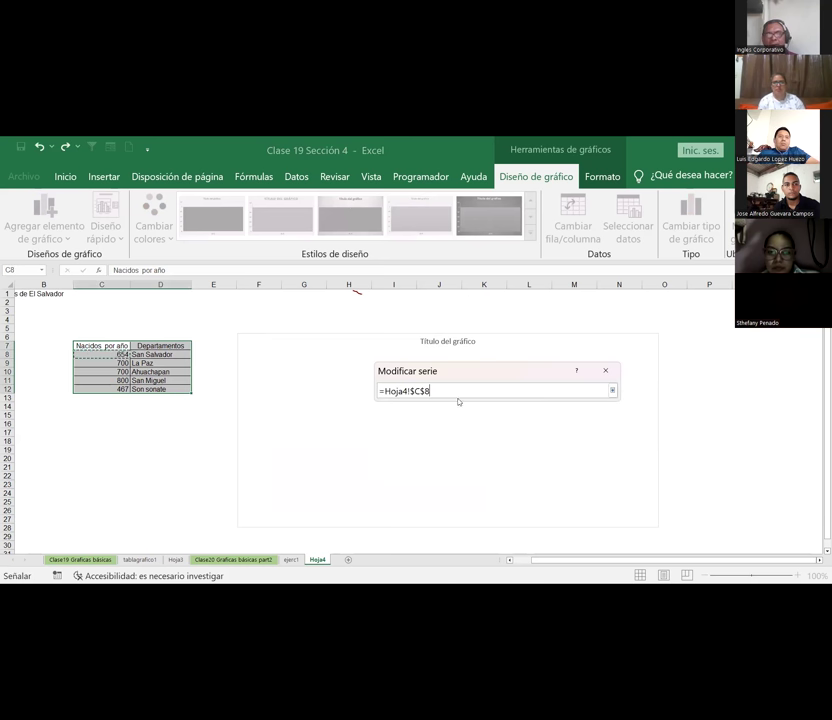
click(612, 391)
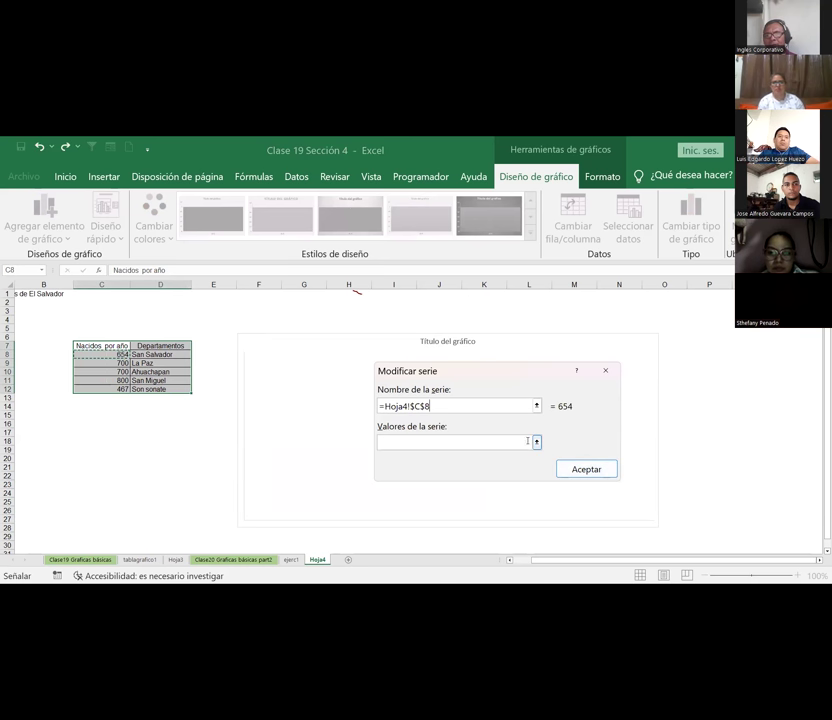
Set the new series' values to =Hoja4!$D$7:$D$12 and confirm the series
click(537, 442)
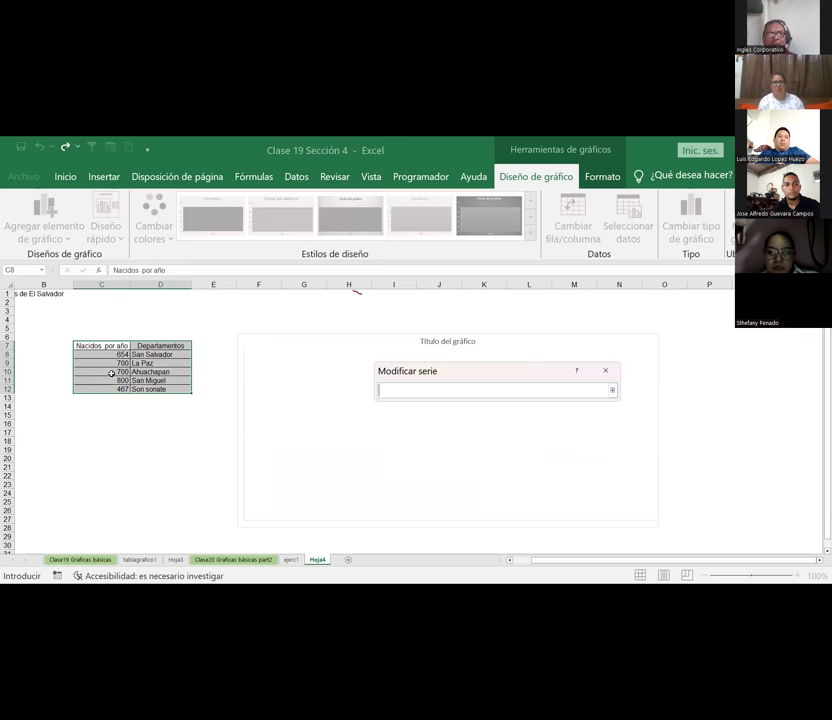
drag(104, 347, 101, 358)
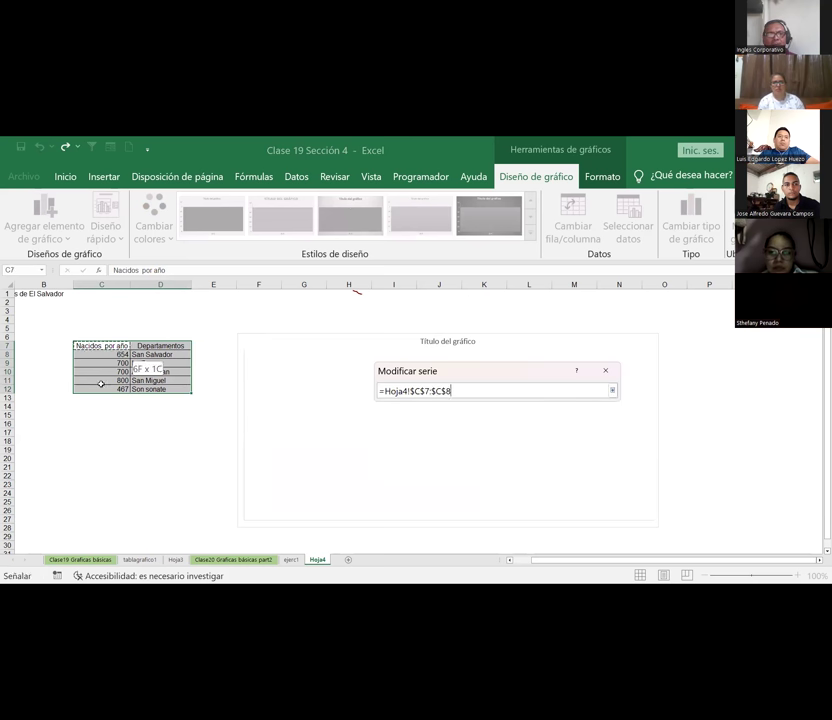
click(612, 391)
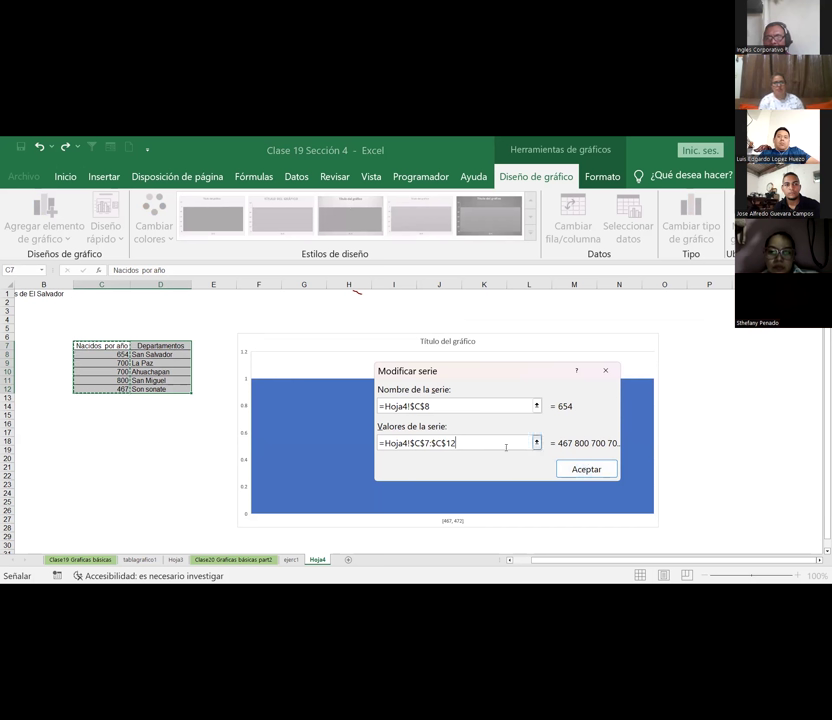
drag(492, 442, 353, 440)
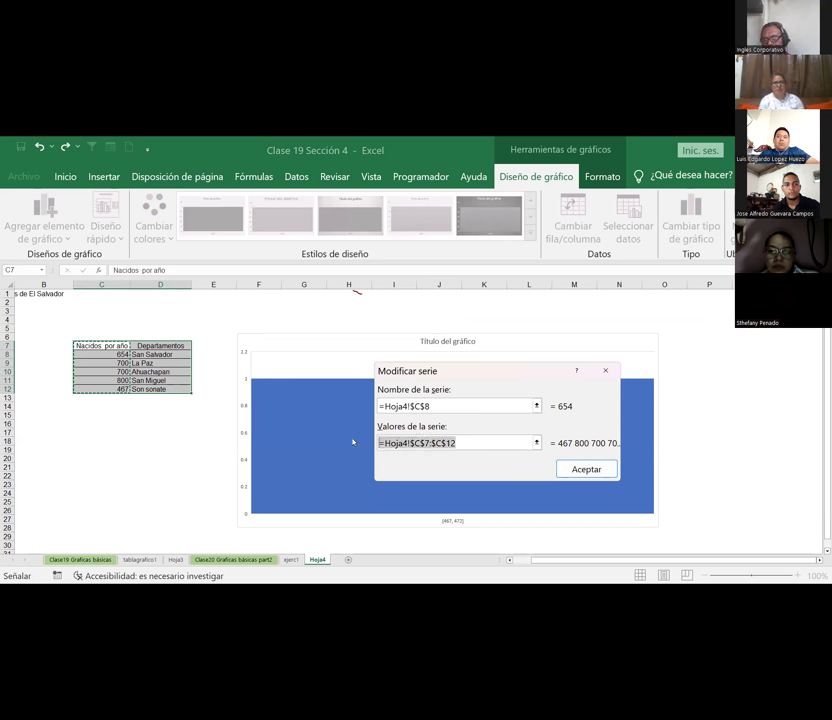
key(BackSpace)
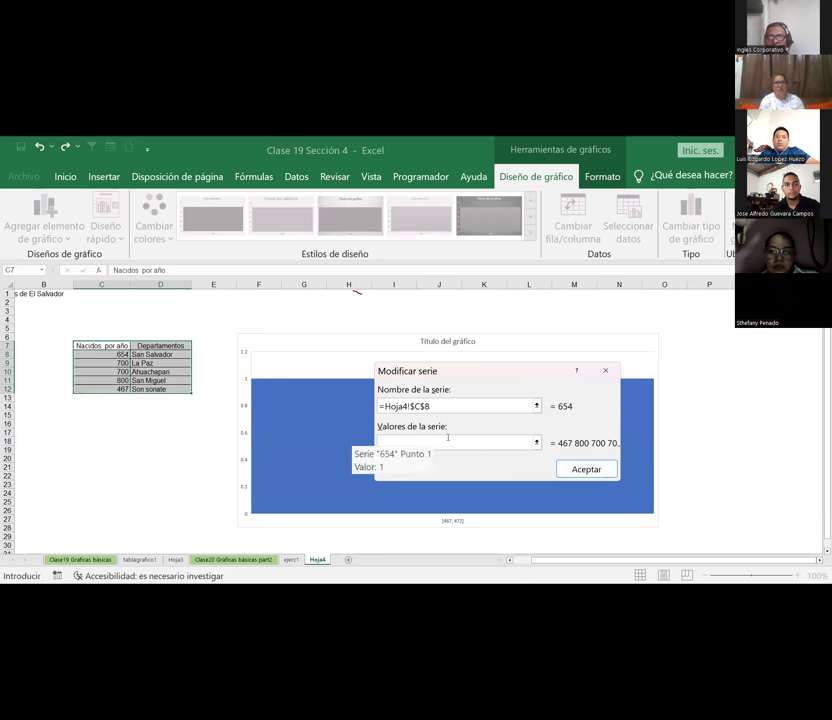
click(537, 442)
drag(172, 345, 163, 388)
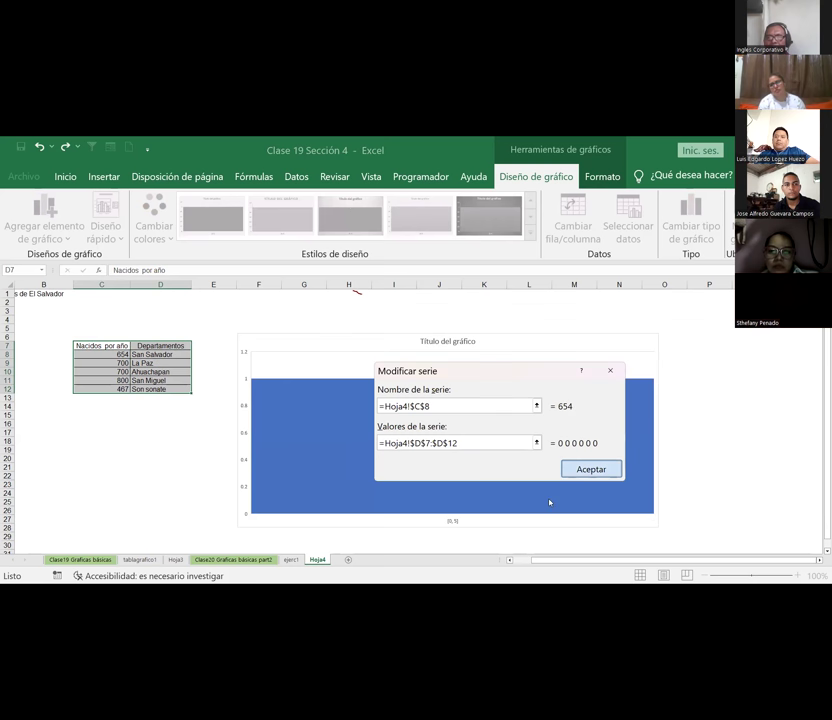
key(Return)
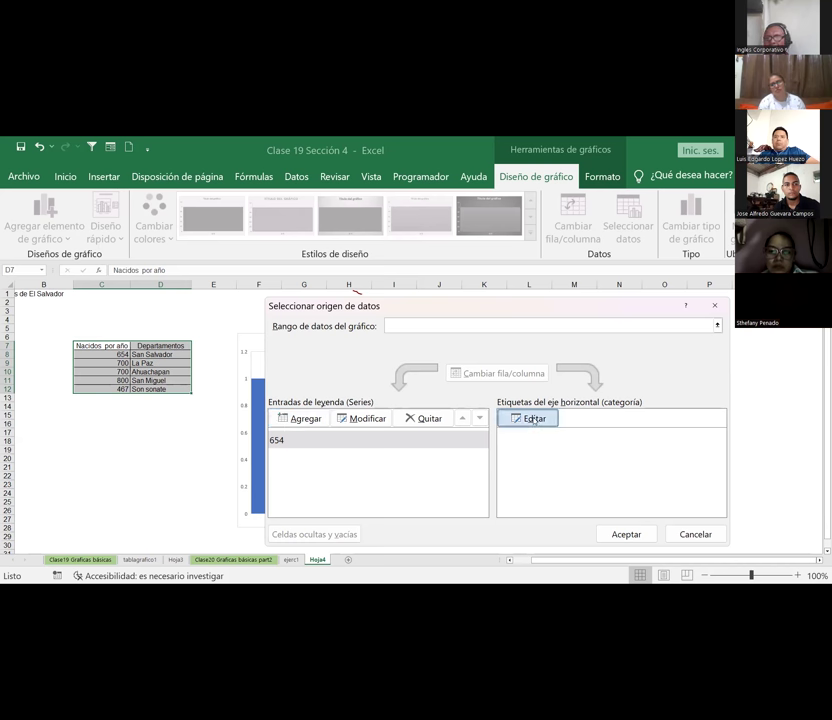
Use the departments in D7:D12 as the category axis labels
click(533, 420)
click(160, 440)
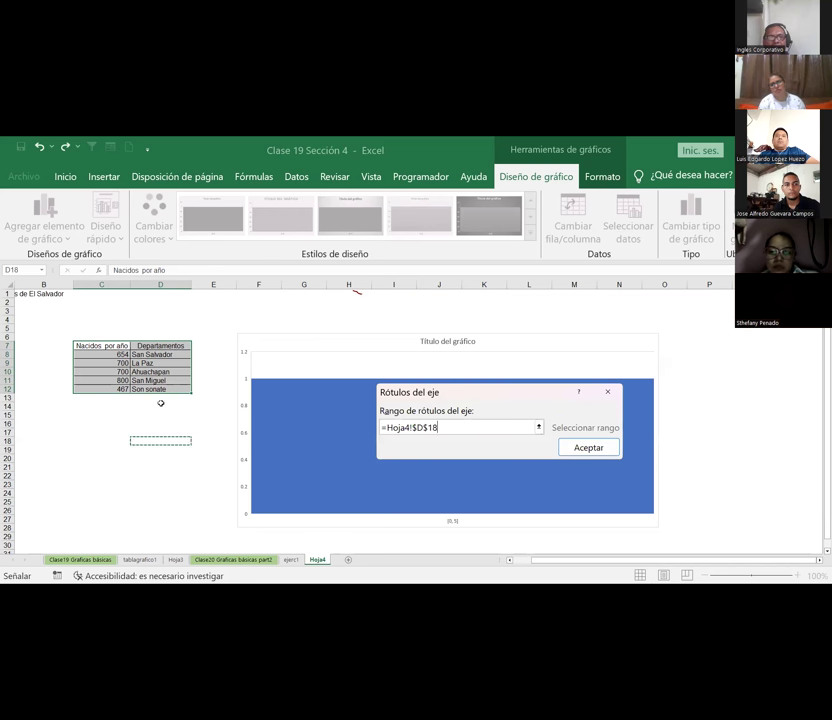
click(146, 345)
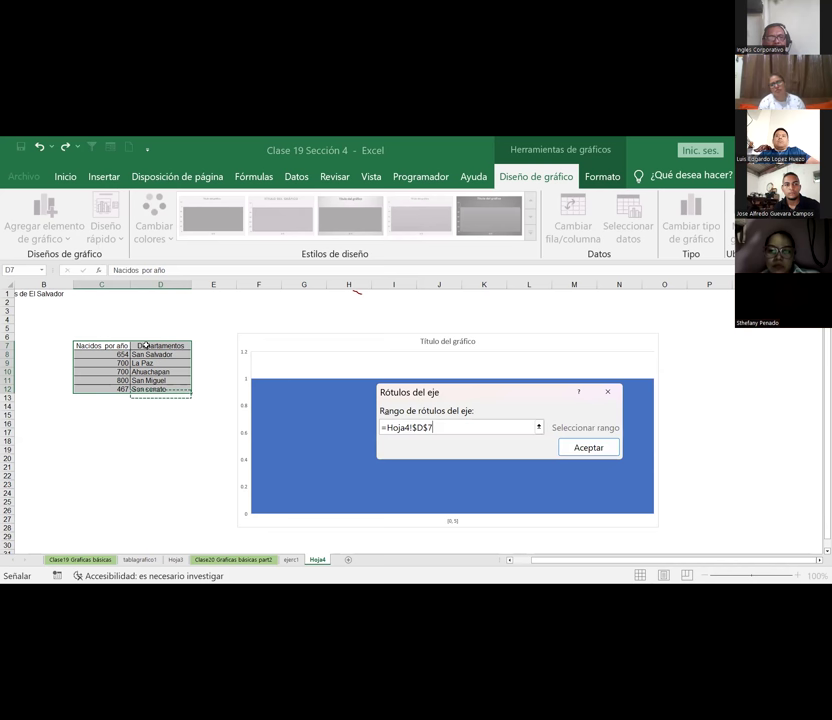
drag(149, 391, 149, 392)
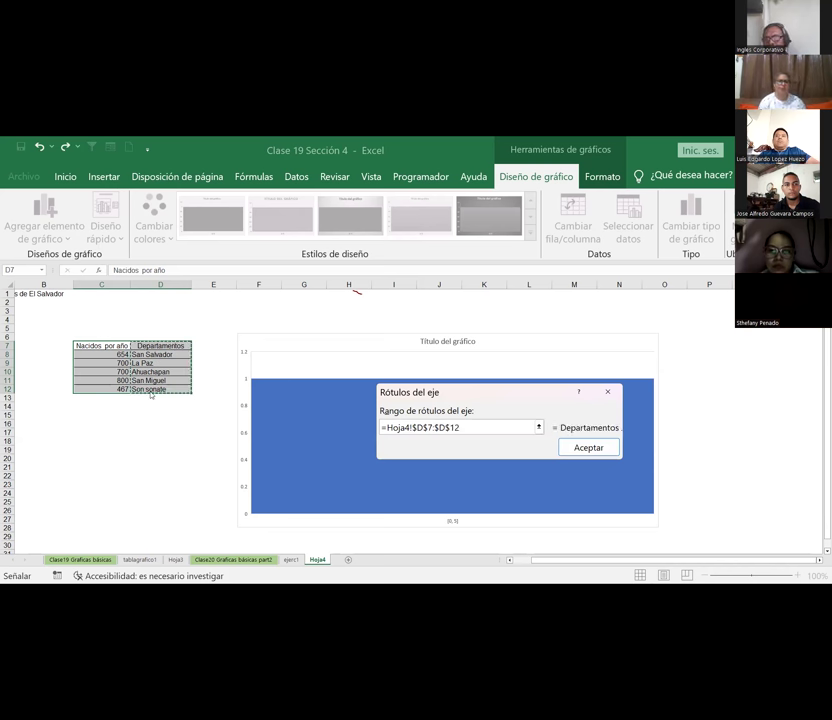
key(Return)
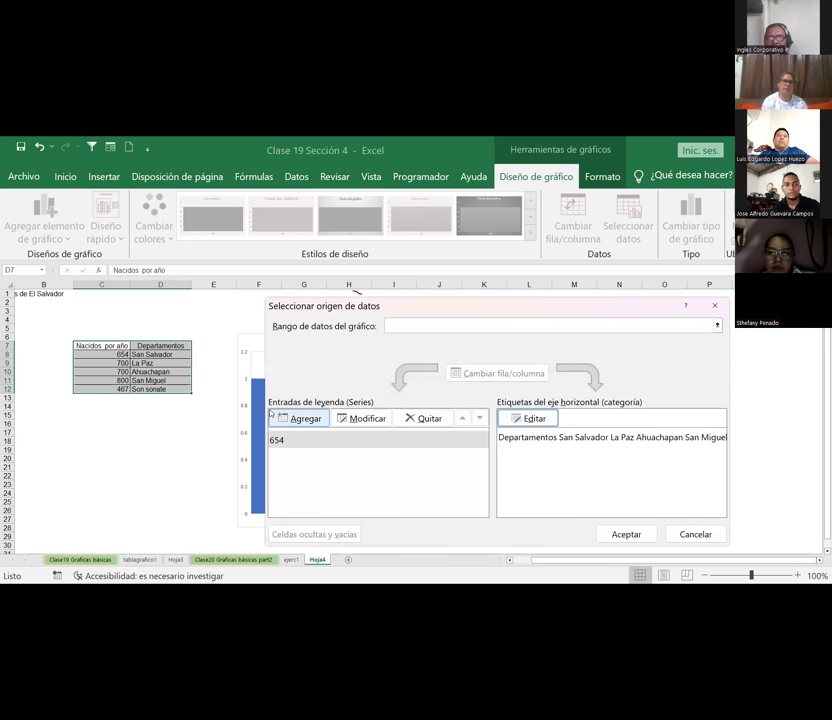
Replace the 654 series with a Nacidos por año series: values D7:D12, name C7:C12
click(296, 443)
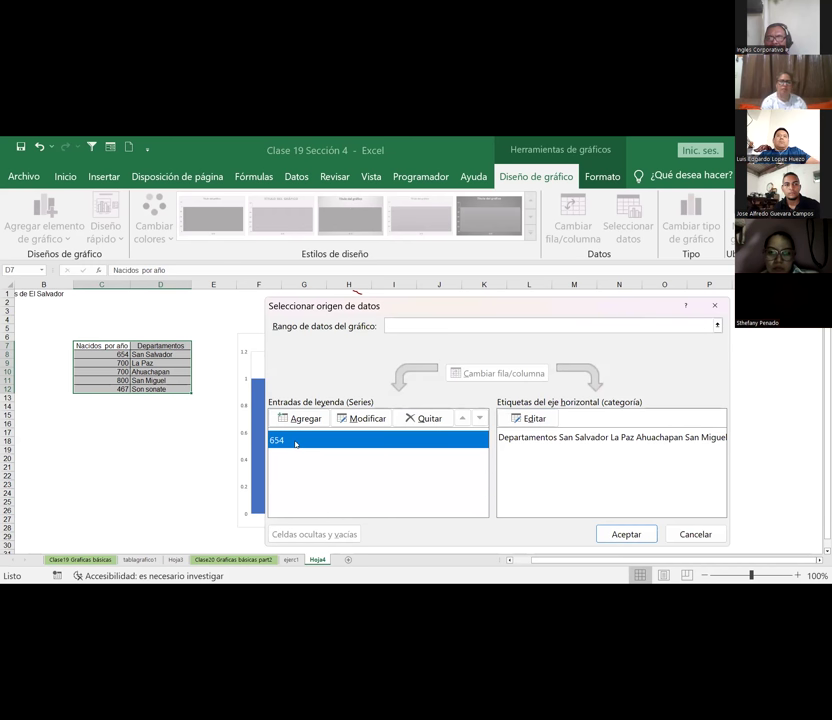
click(428, 418)
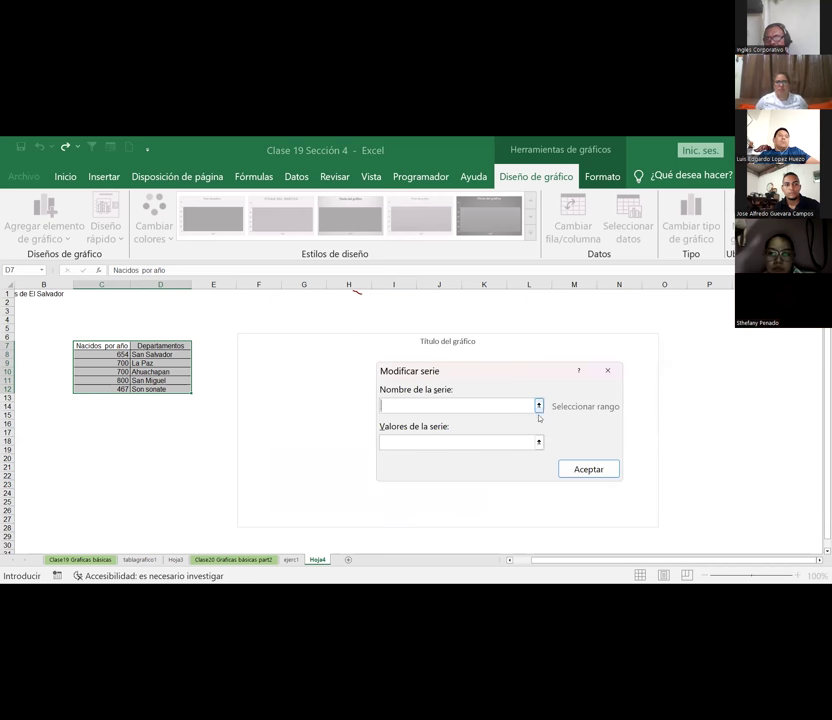
click(539, 442)
click(148, 362)
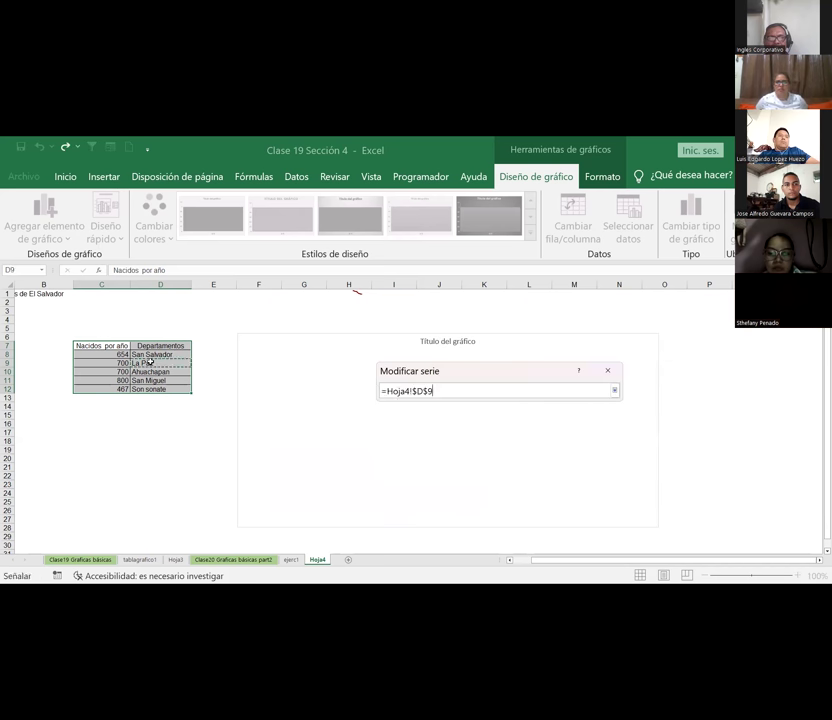
mouse_move(153, 345)
mouse_down()
mouse_move(148, 396)
mouse_move(157, 389)
mouse_up()
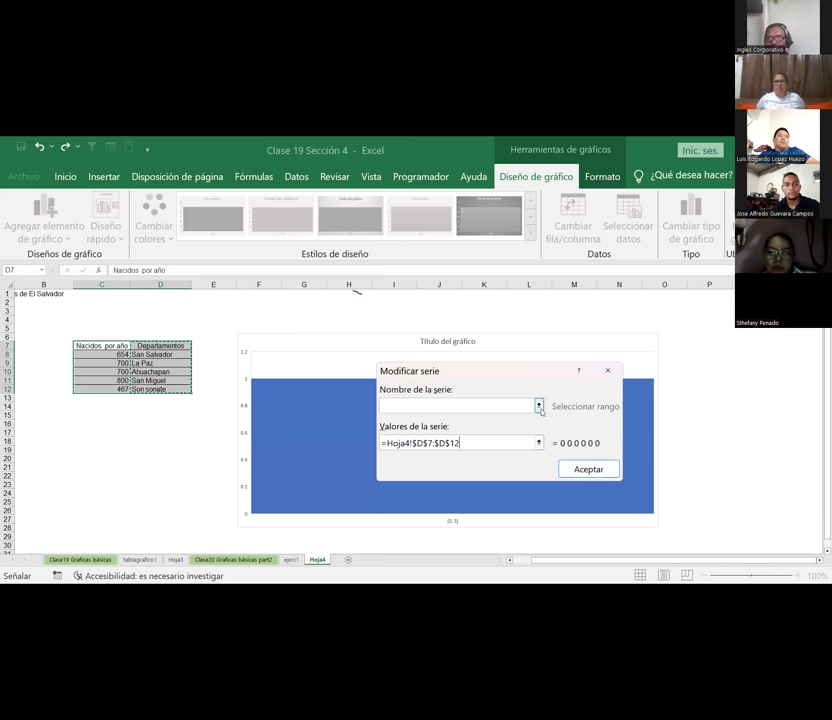
click(540, 407)
drag(102, 346, 102, 390)
click(614, 390)
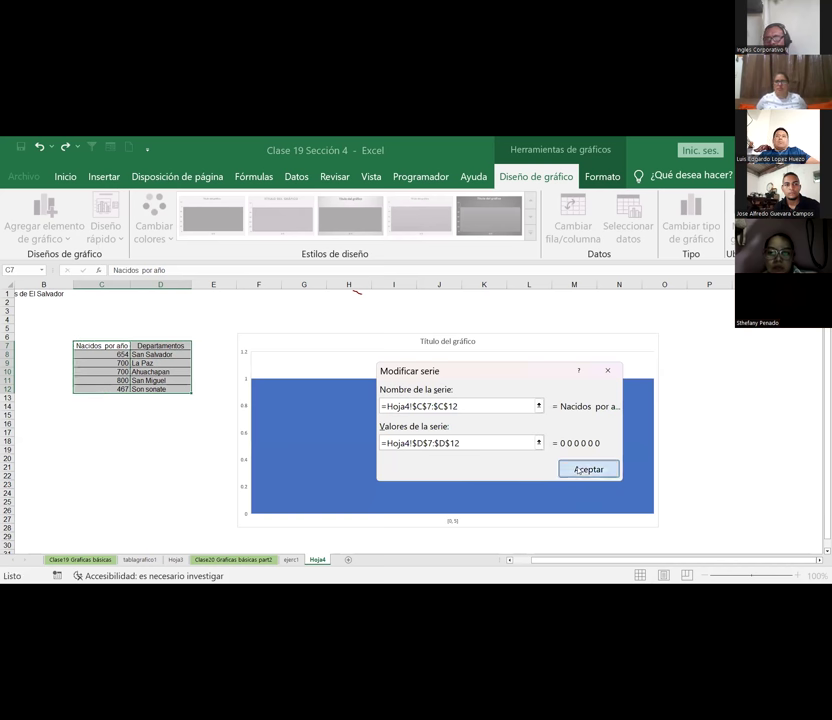
click(578, 470)
Add a second series named from D7 (Departamentos) with values D8:D12
click(328, 443)
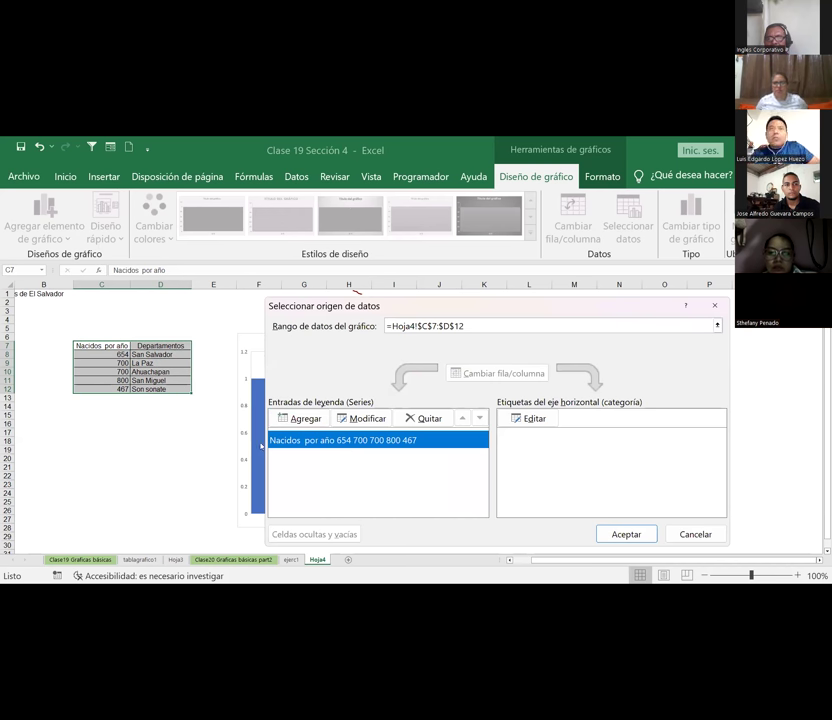
click(305, 422)
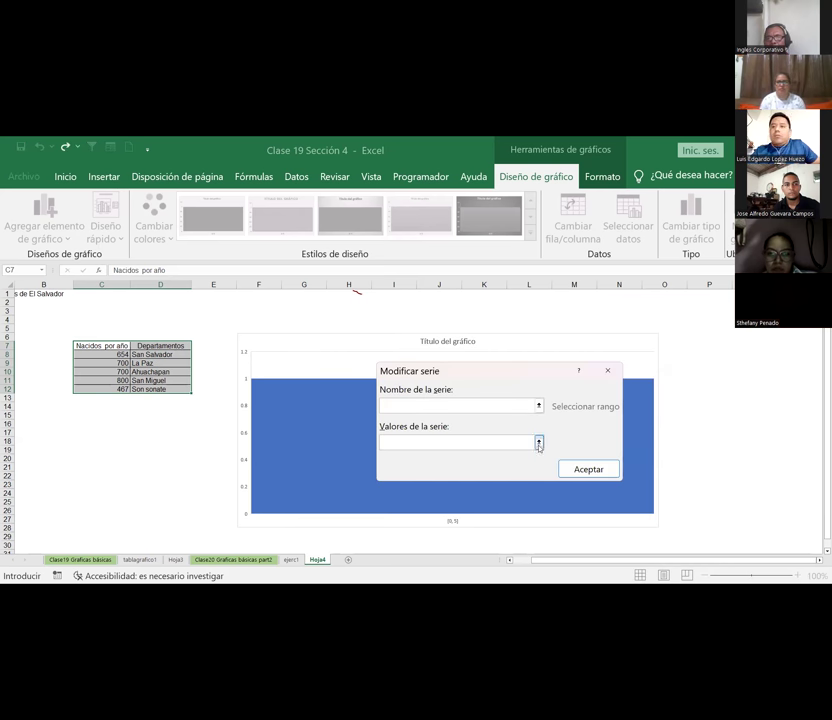
click(538, 442)
drag(156, 355, 160, 388)
click(614, 390)
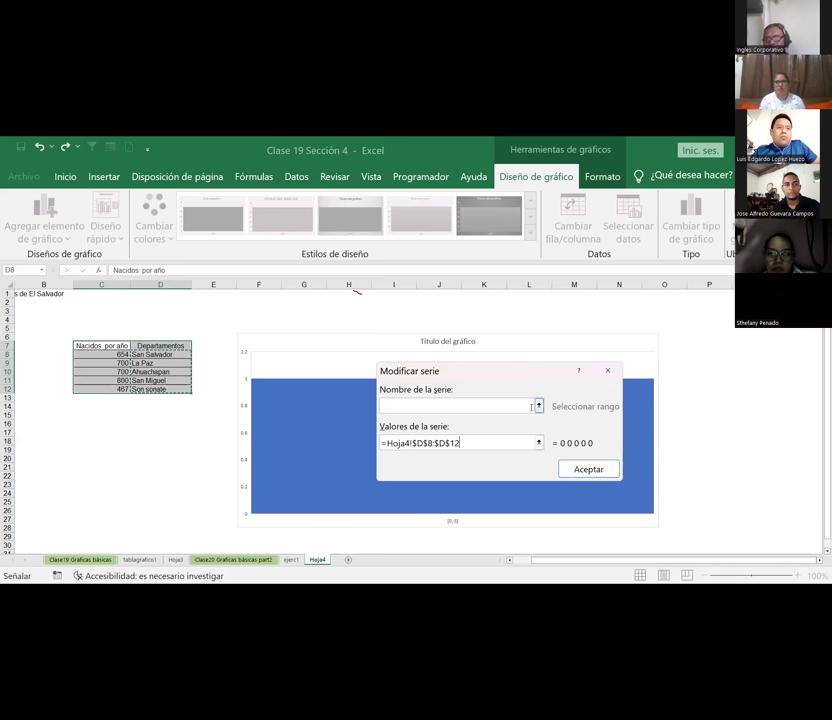
click(538, 405)
click(178, 345)
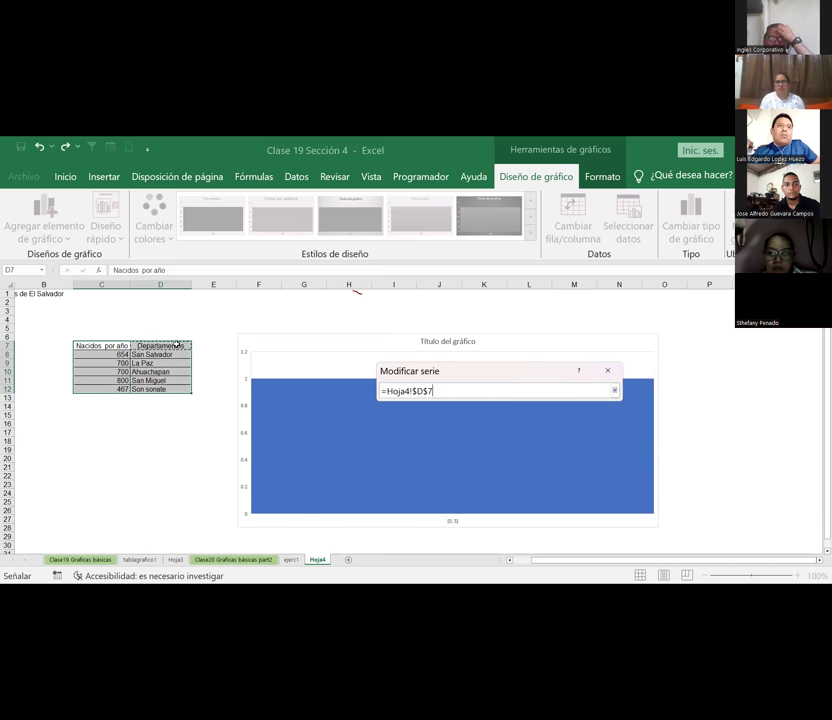
key(Return)
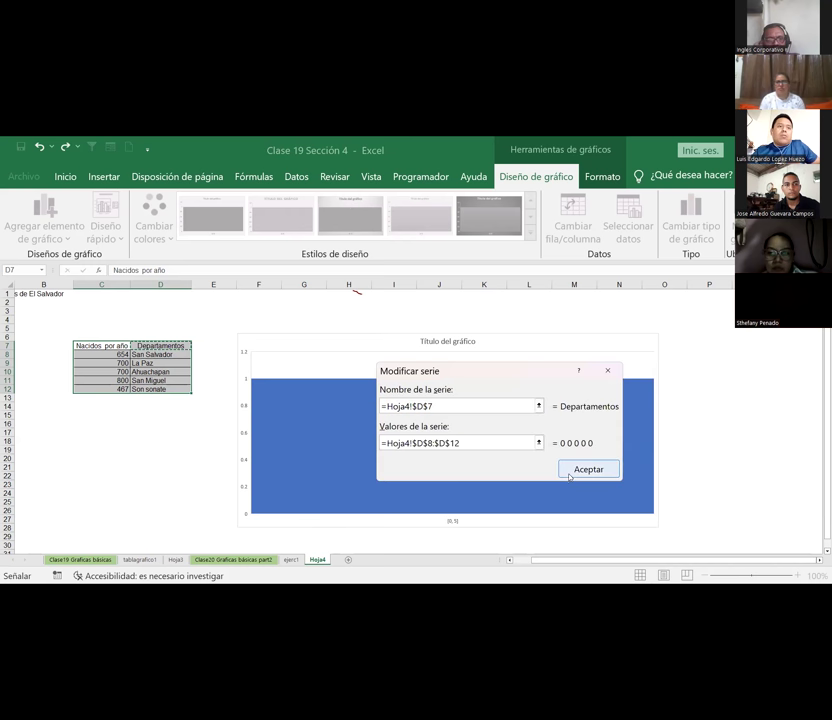
click(588, 469)
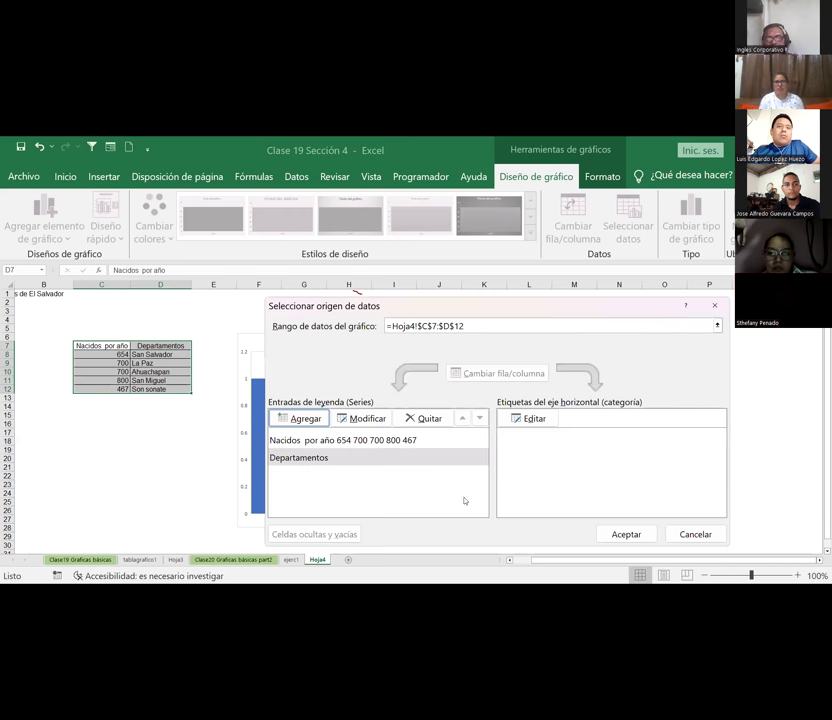
click(627, 535)
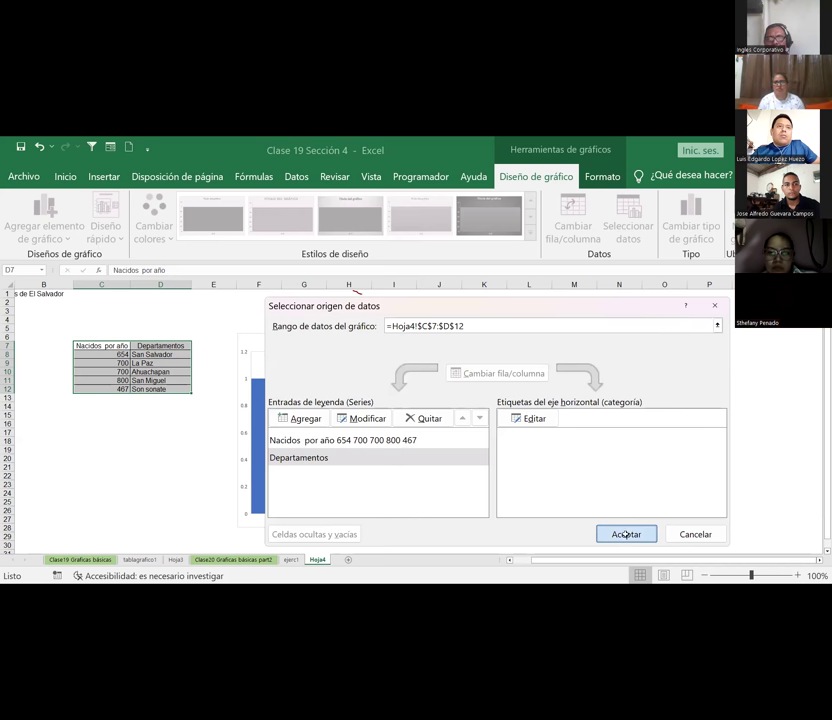
Apply the new chart data and preview bar, recent, column and line chart types
key(Return)
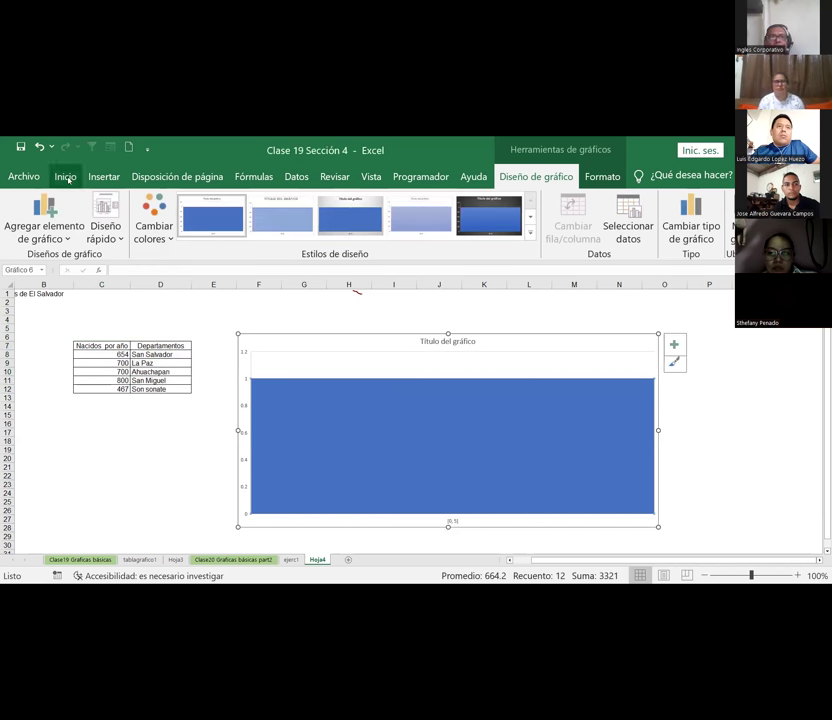
click(703, 231)
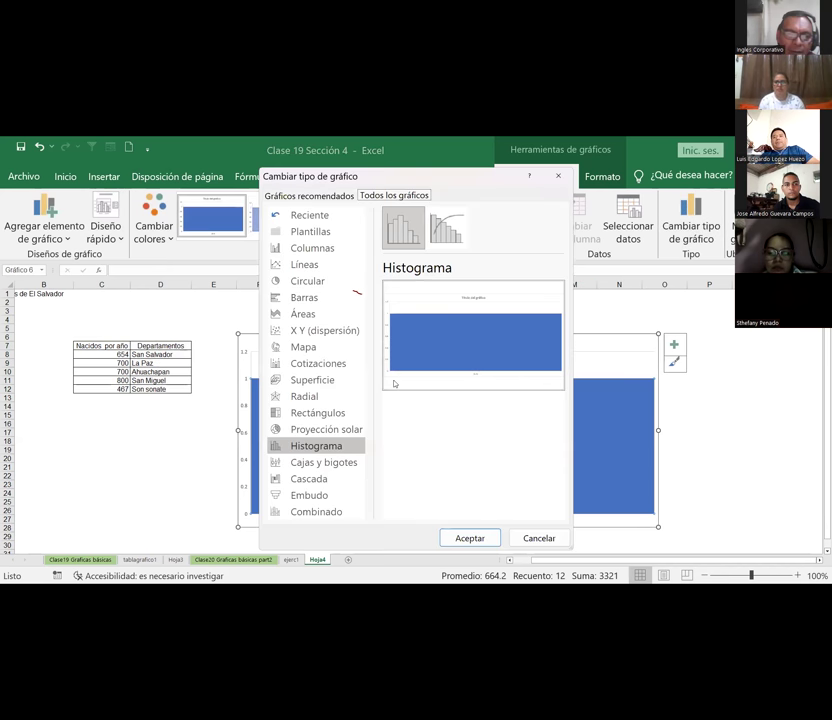
click(303, 298)
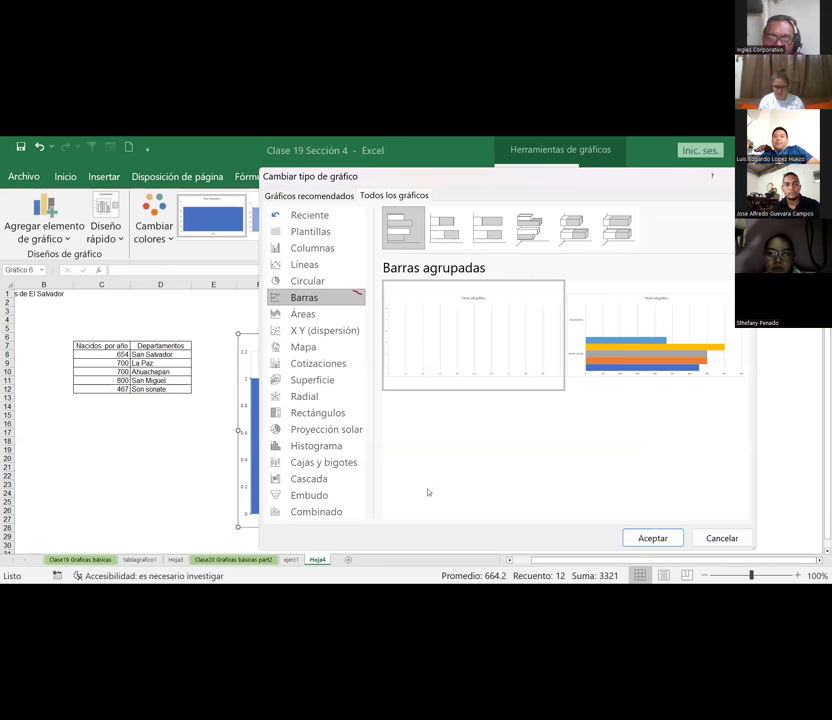
click(309, 216)
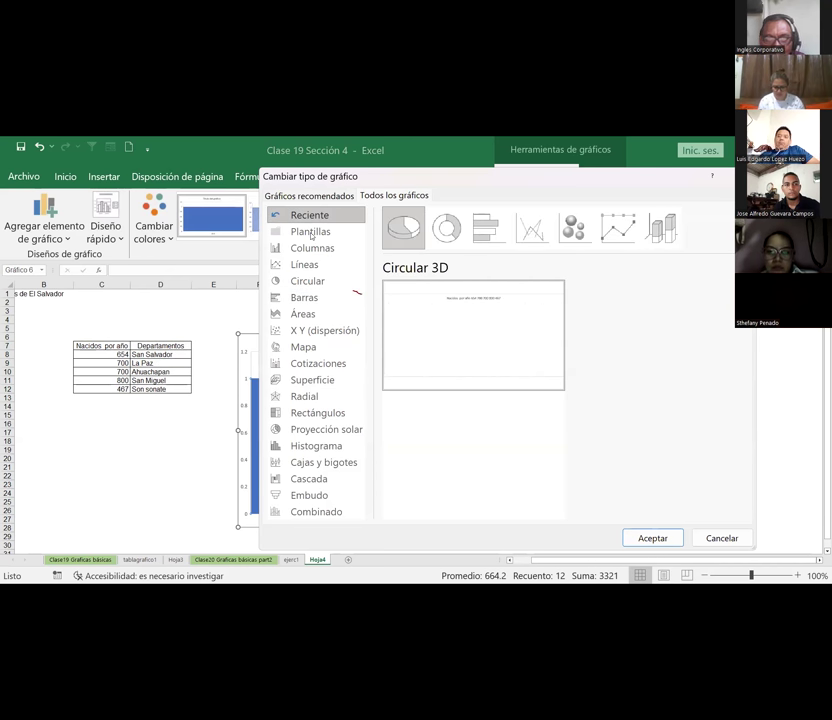
click(309, 248)
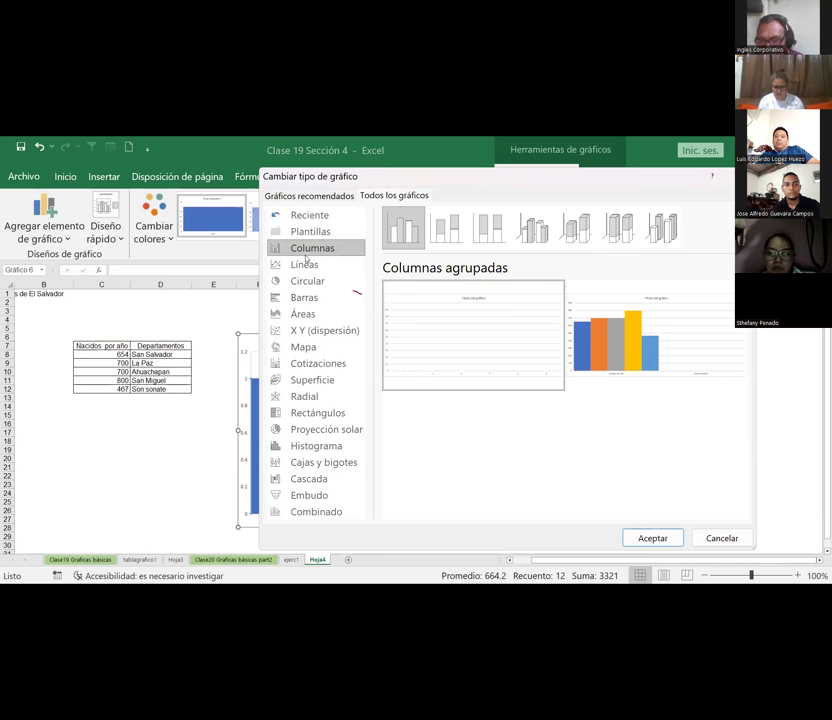
click(306, 262)
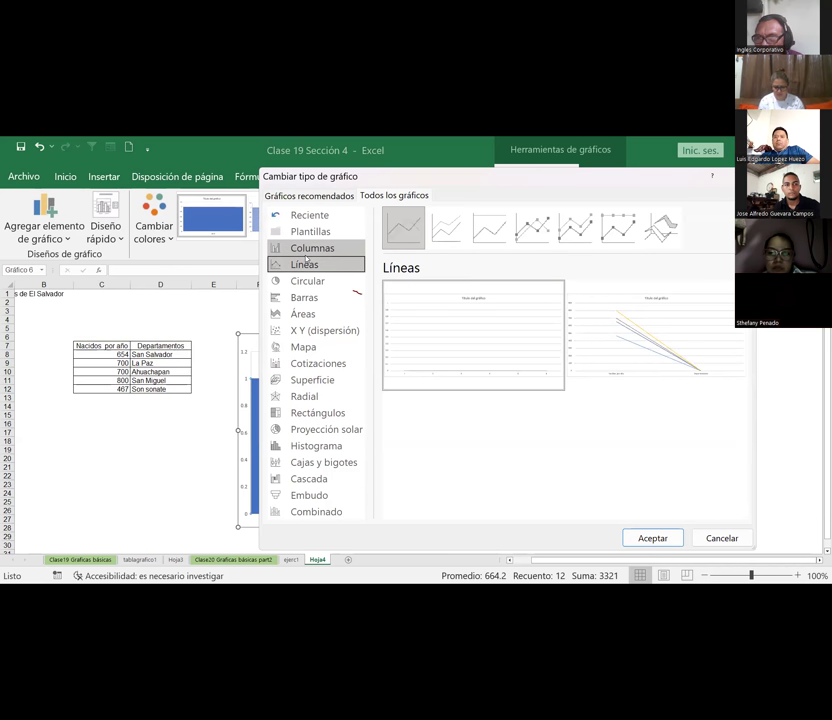
Browse the chart categories and switch the chart to Barra 3D agrupada
key(Down)
key(Down)
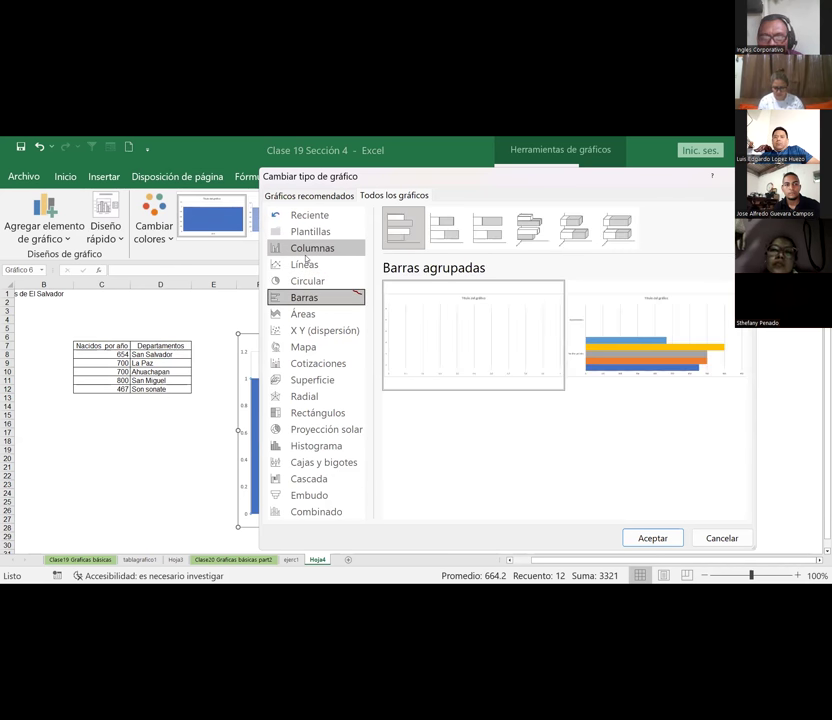
key(Down)
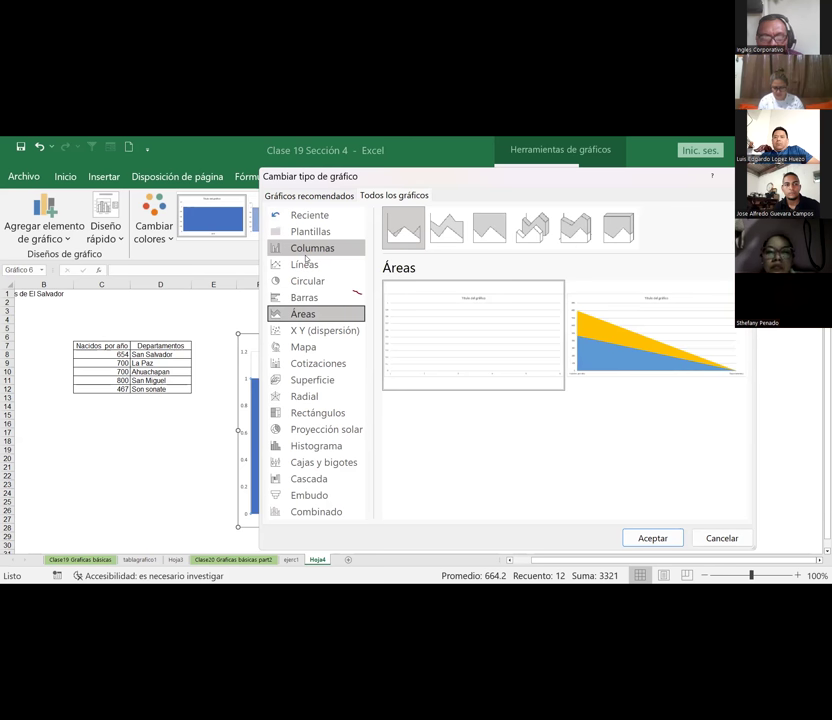
key(Down)
key(Down)
key(Down)
key(Down)
key(Down)
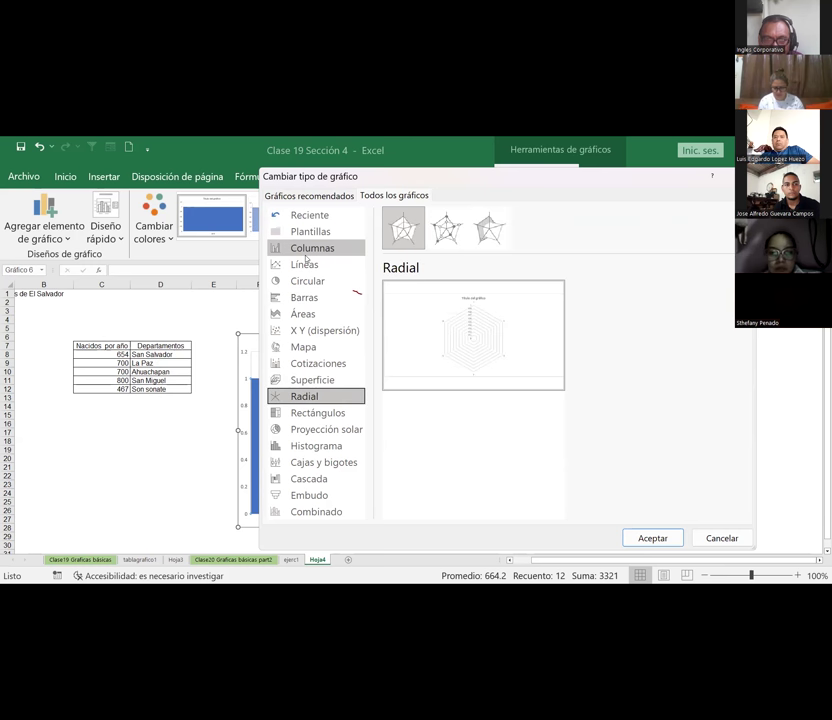
key(Down)
key(Down)
key(Down)
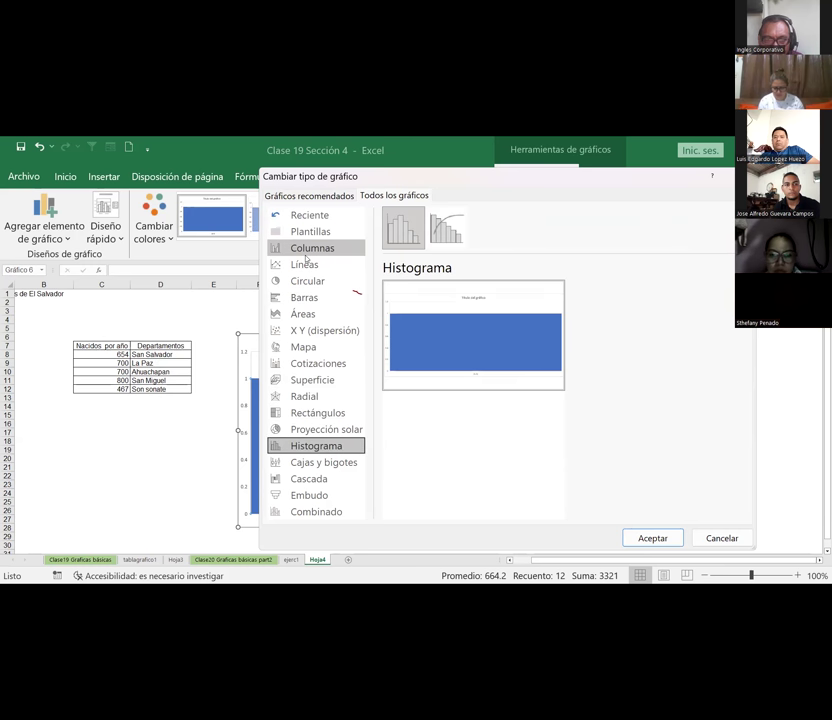
key(Down)
key(Down)
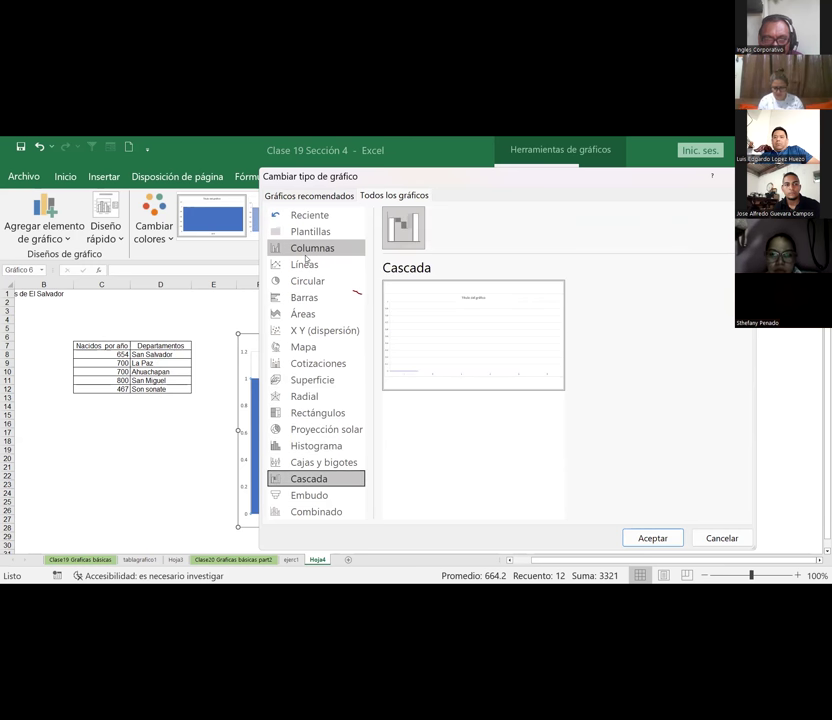
key(Down)
key(Down)
key(Down)
key(Up)
key(Up)
key(Up)
key(Up)
key(Up)
key(Up)
key(Up)
key(Up)
key(Up)
key(Up)
key(Up)
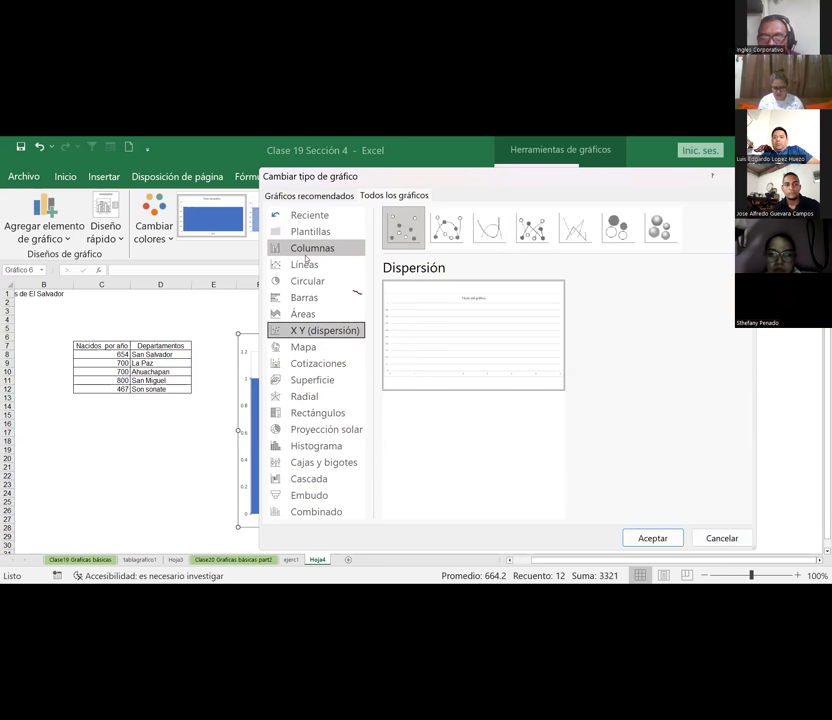
key(Up)
key(Up)
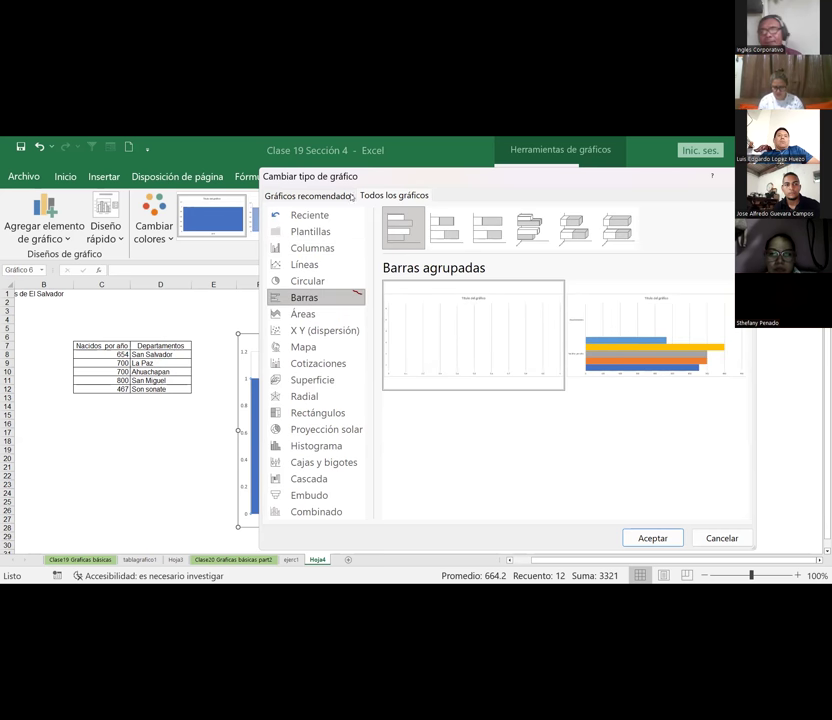
click(531, 227)
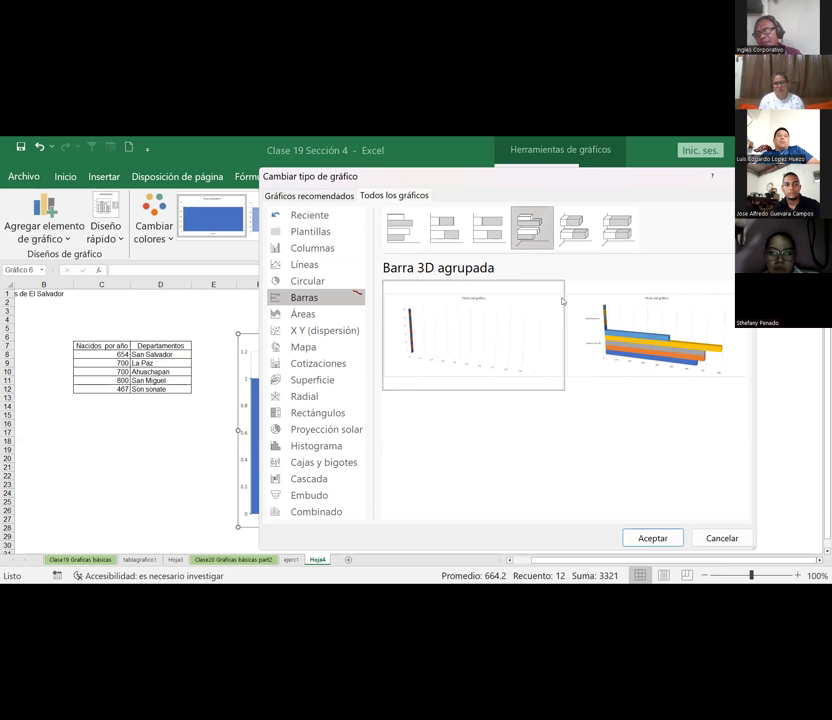
click(651, 540)
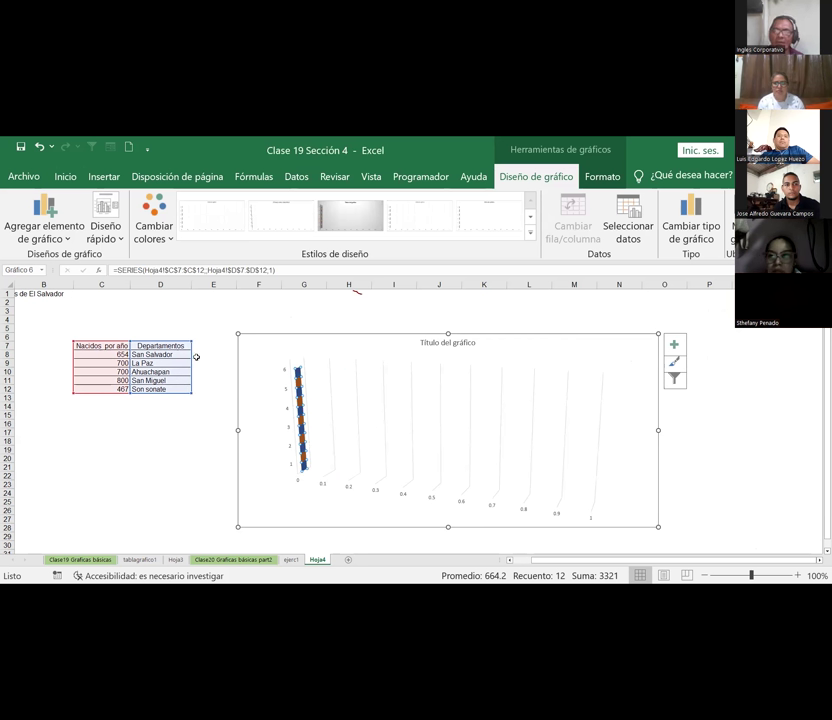
Turn on data labels, a data table, the legend and axis titles
click(674, 344)
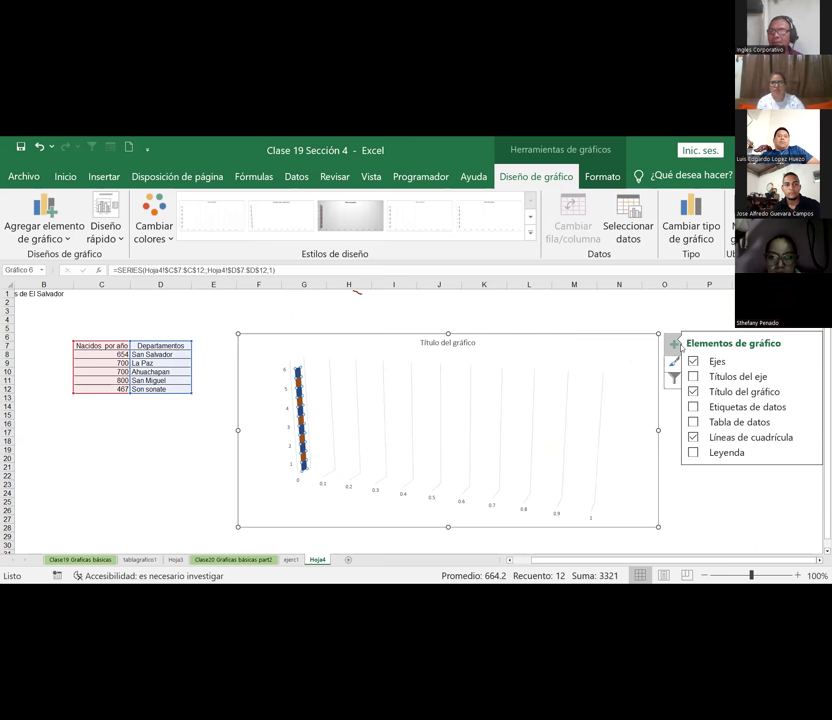
click(695, 408)
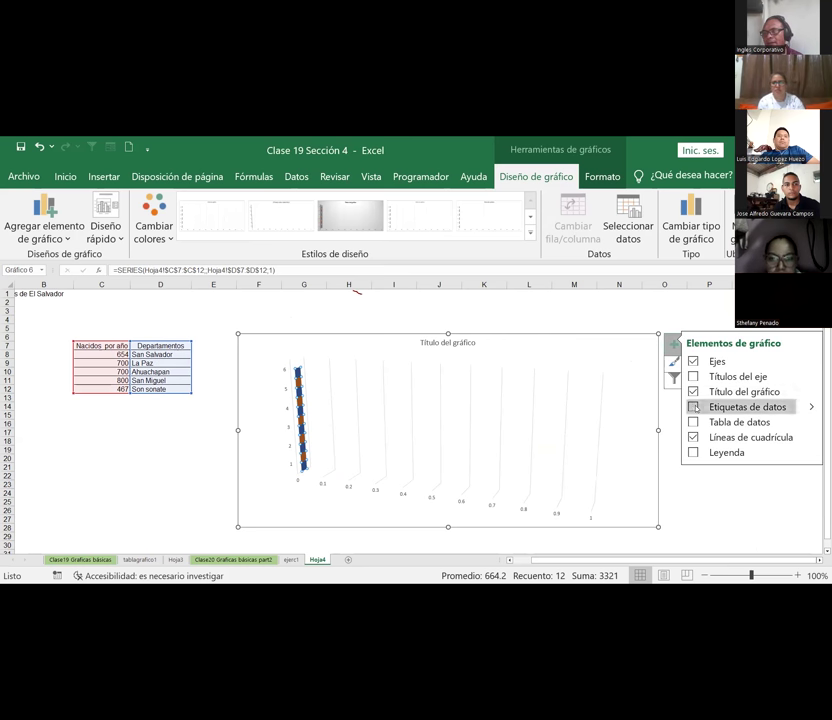
click(694, 422)
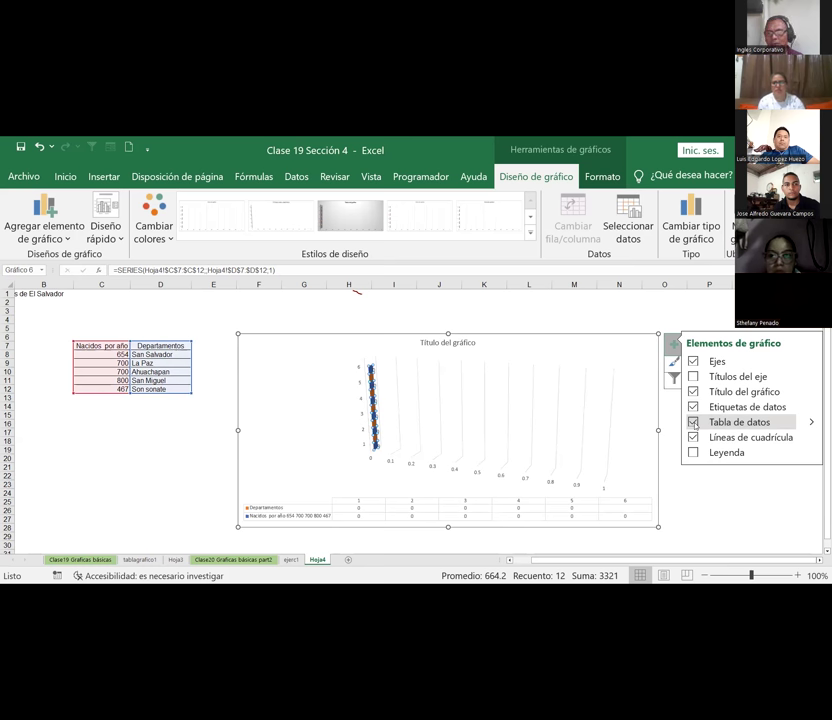
click(693, 453)
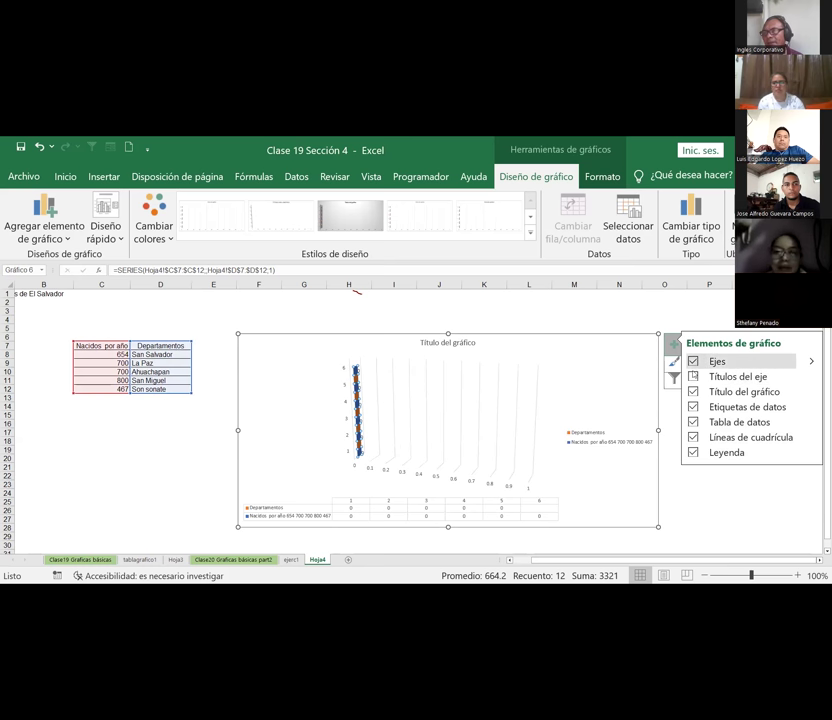
click(693, 376)
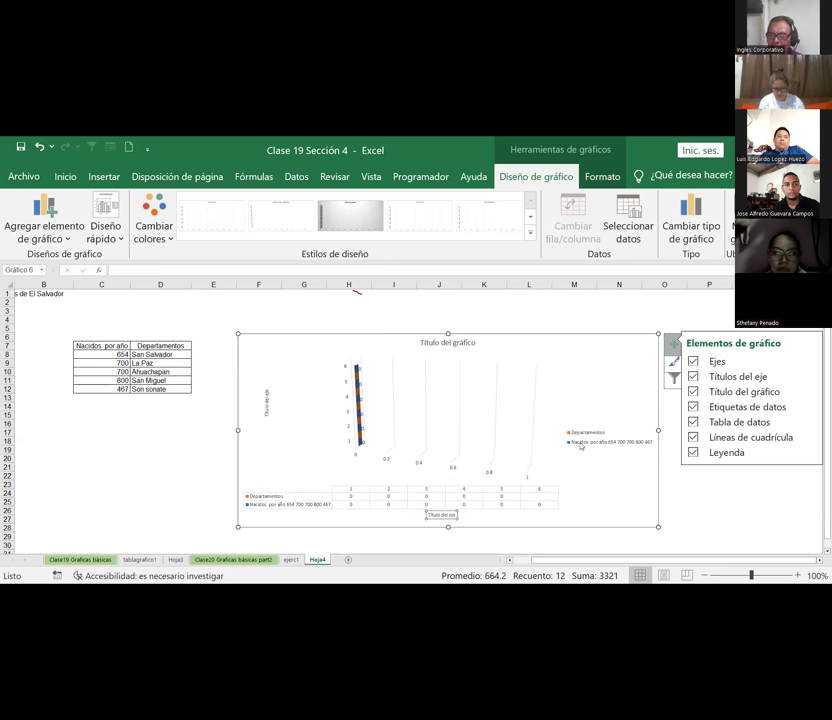
Open the legend's formatting pane, switch to the data table's options, then close it
click(606, 447)
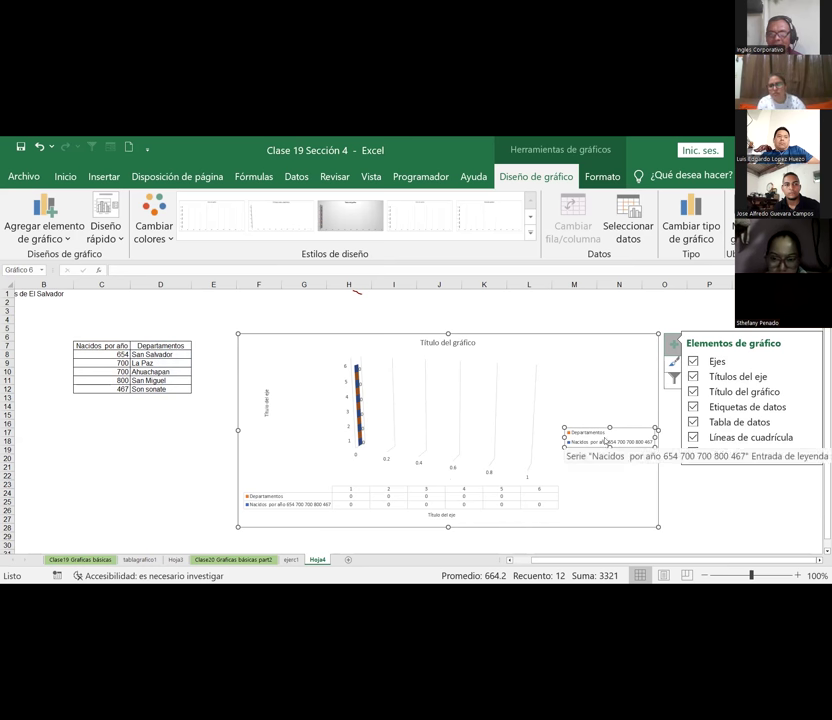
double_click(608, 438)
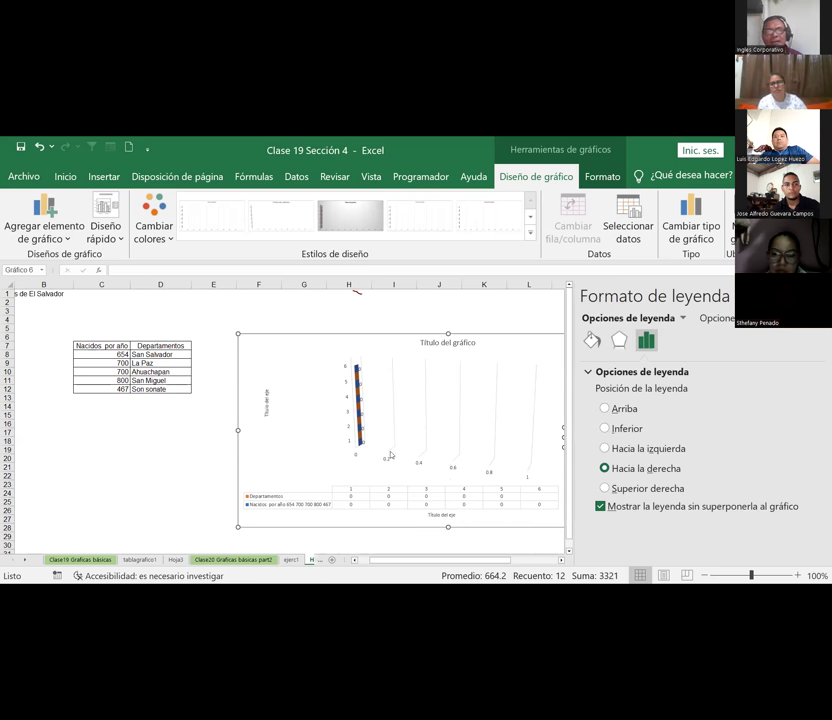
click(370, 497)
click(342, 492)
click(446, 511)
click(464, 508)
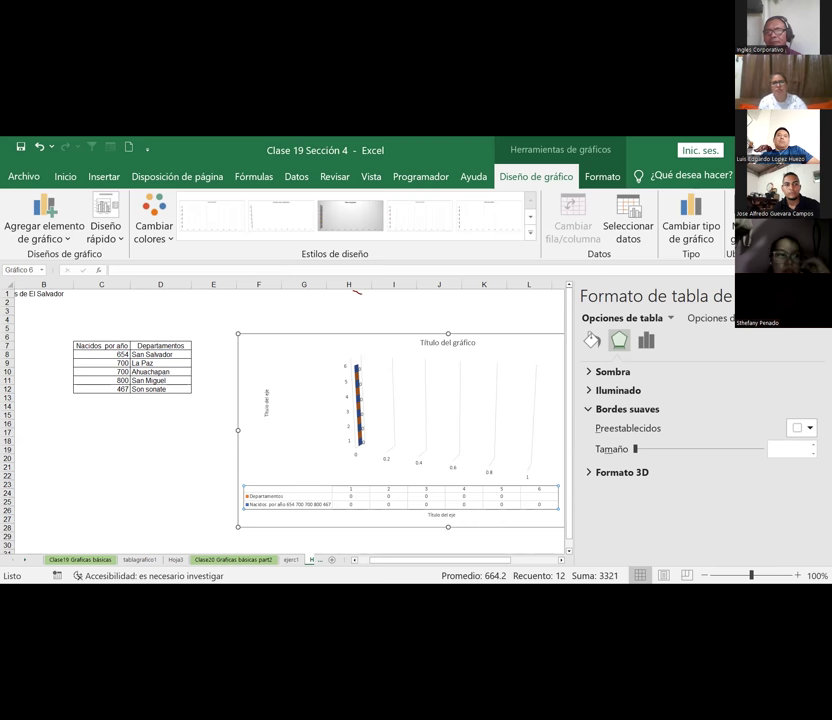
click(670, 345)
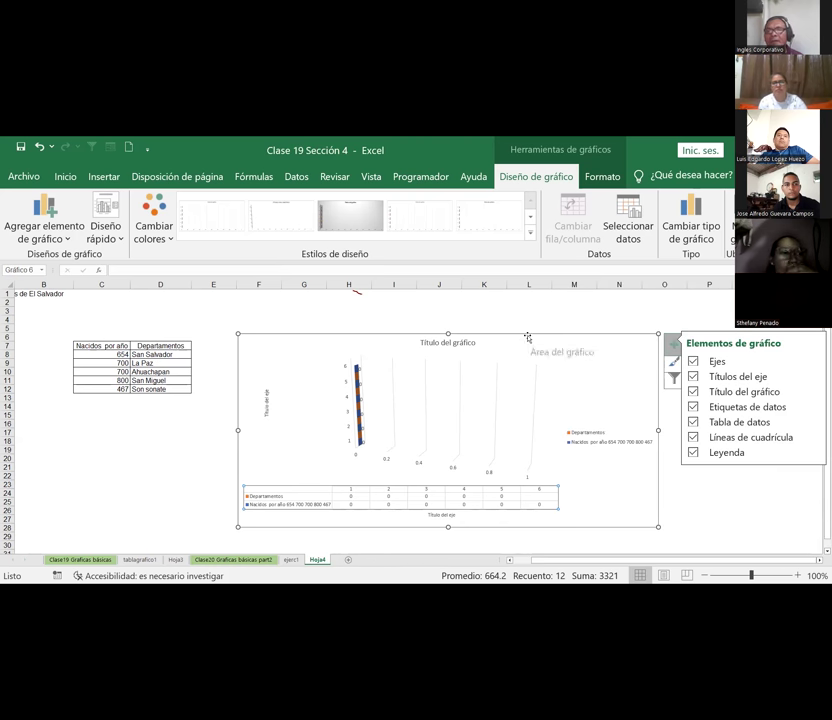
Delete the chart, move Departamentos from D7:D13 to column B, and select B7:C12
key(Delete)
click(438, 380)
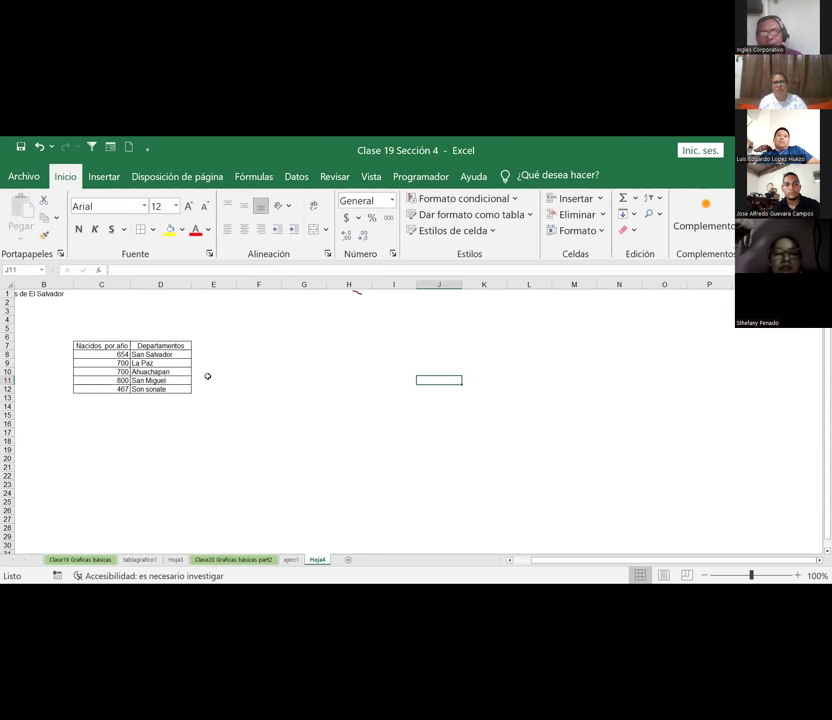
click(153, 352)
drag(153, 347, 160, 396)
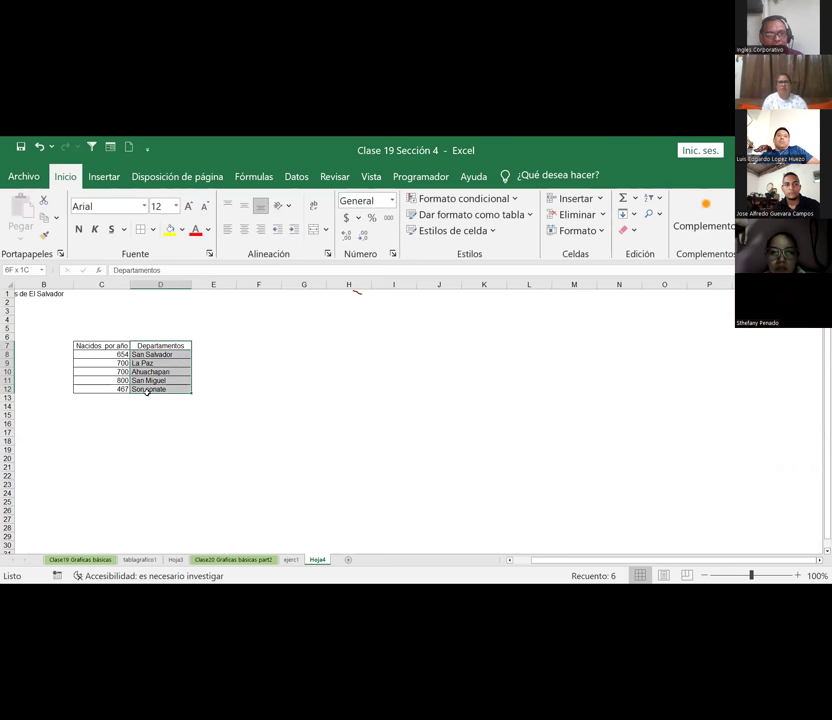
key(ctrl+c)
click(55, 346)
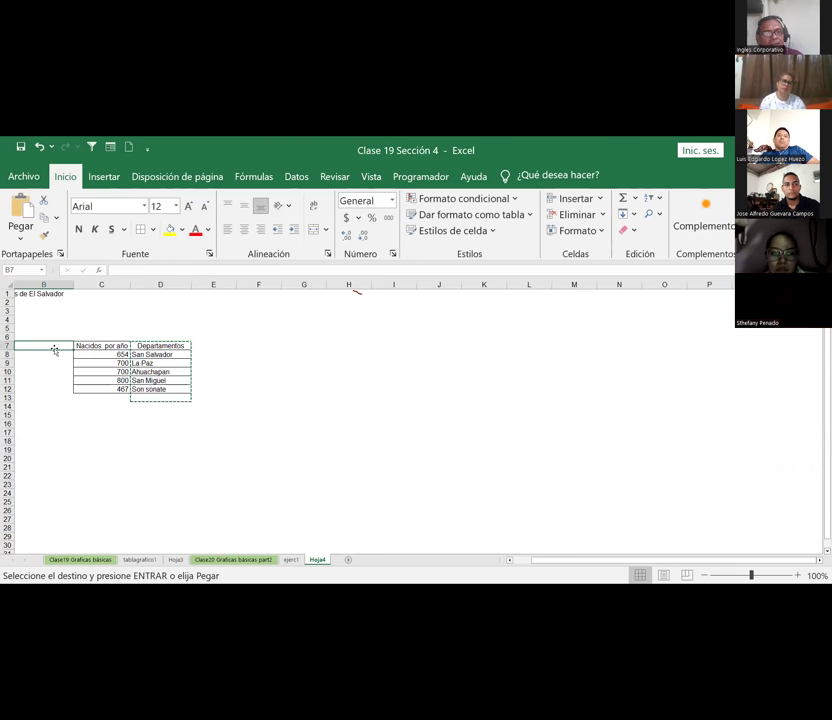
key(Return)
click(364, 396)
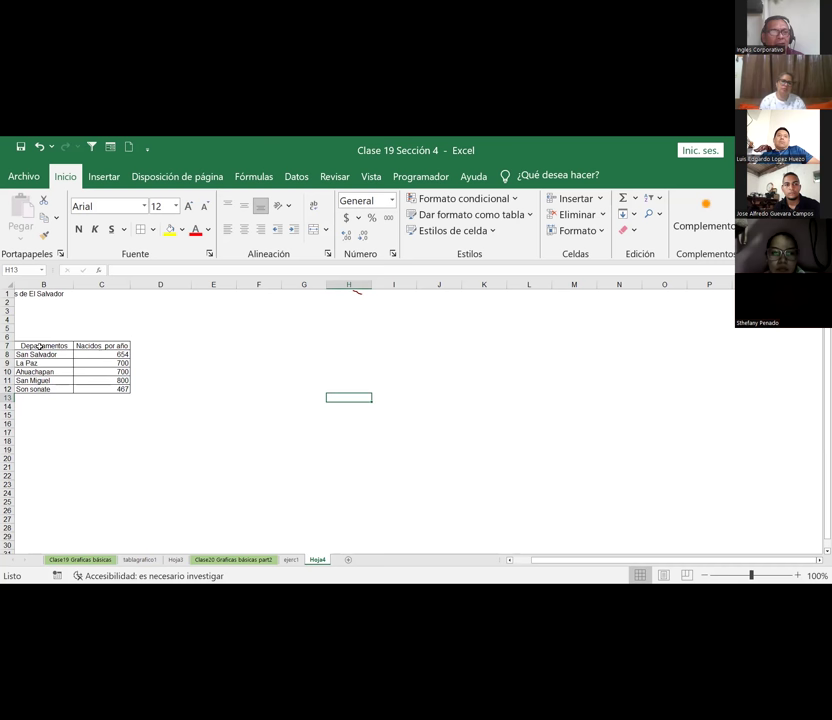
drag(39, 346, 115, 389)
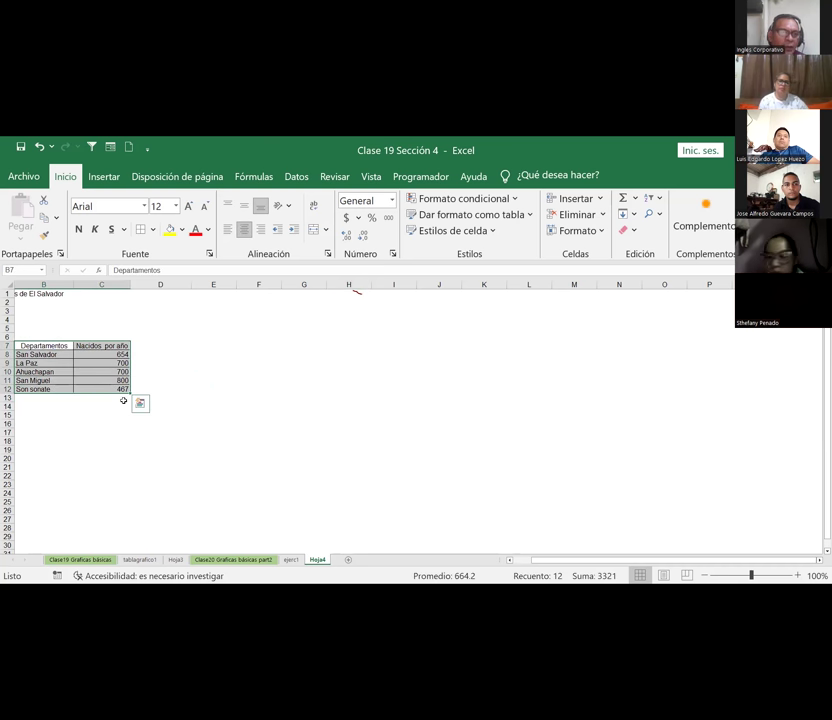
Insert a Circular 3D pie chart of births and widen and heighten it
click(104, 176)
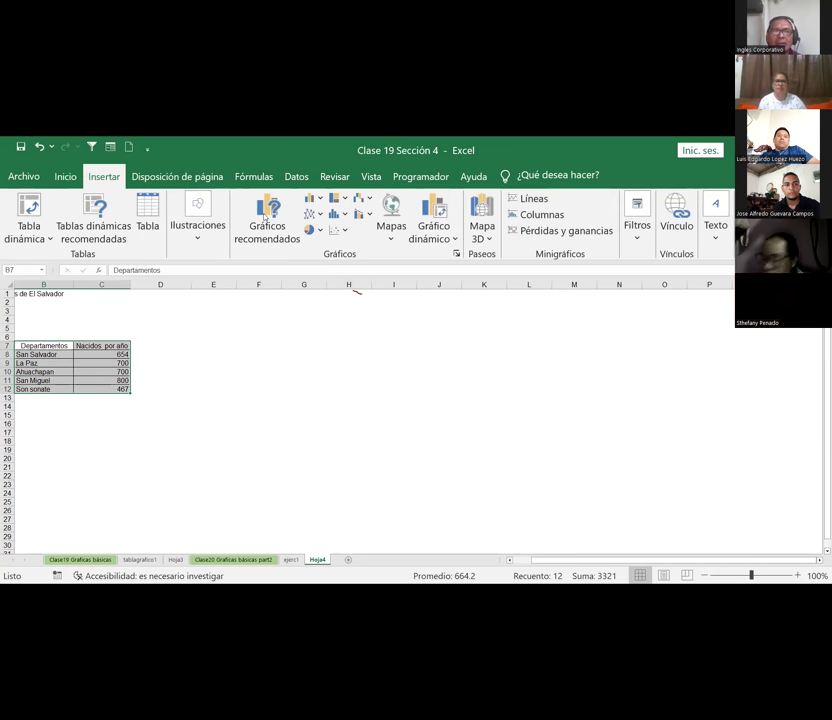
click(311, 229)
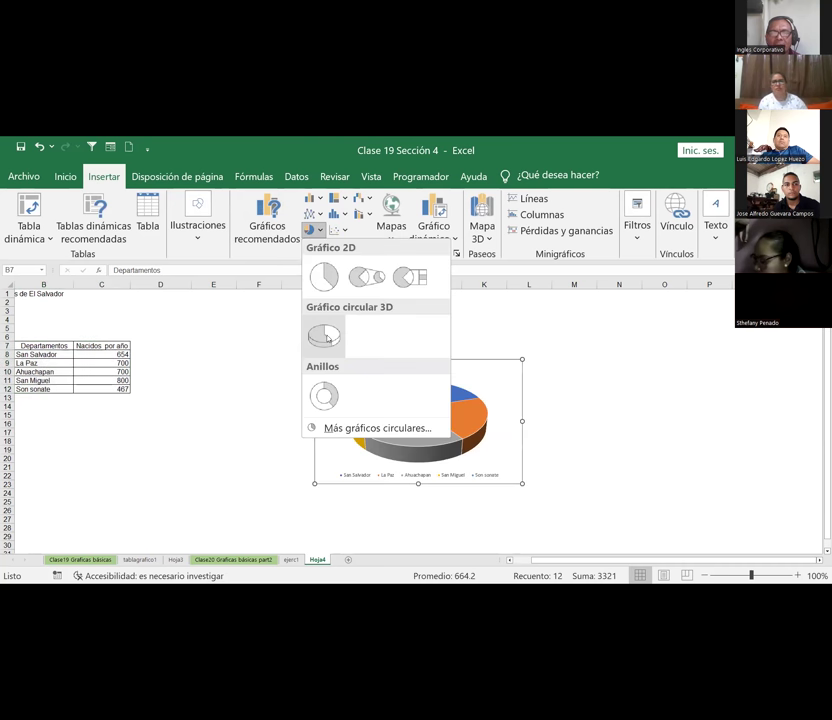
click(327, 339)
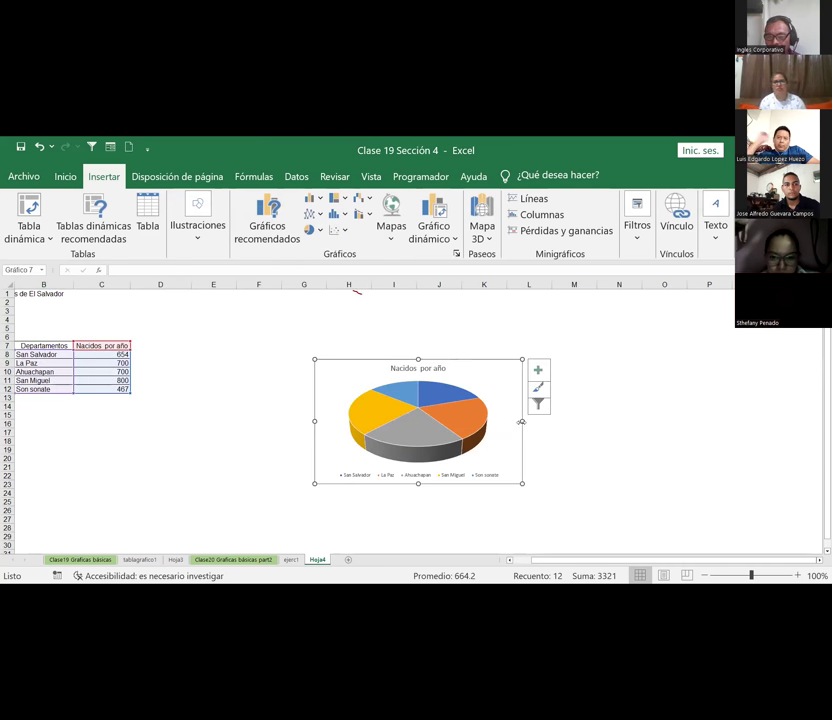
drag(524, 416, 706, 421)
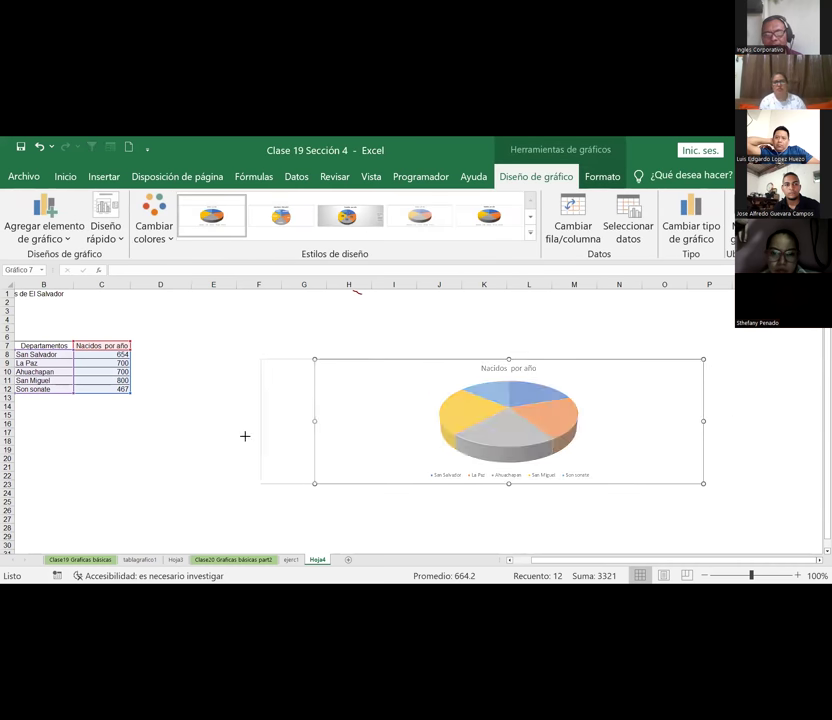
drag(316, 421, 245, 421)
drag(474, 485, 469, 550)
Apply a chart style with an uppercase NACIDOS POR AÑO title and department slice labels
mouse_move(387, 405)
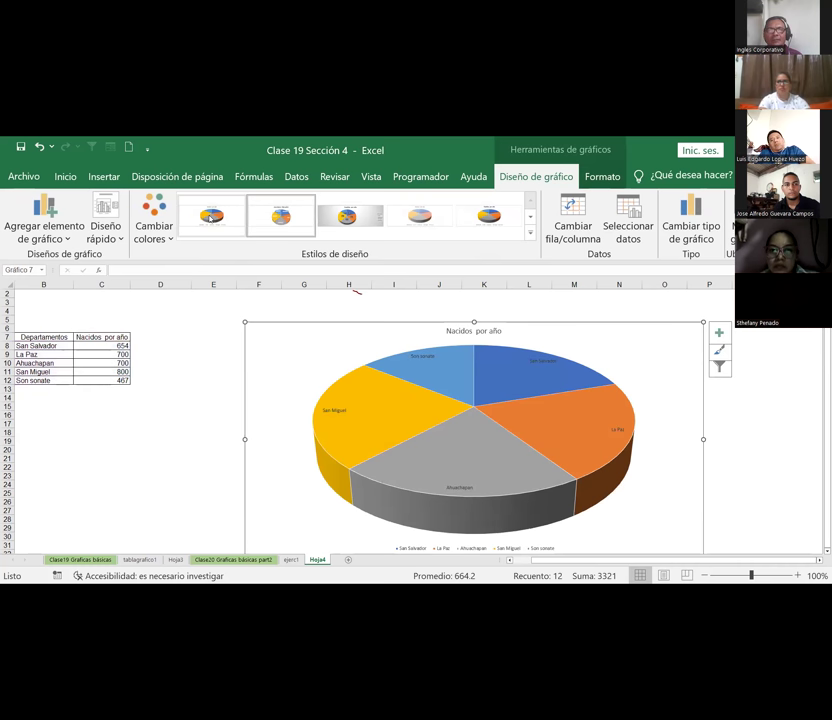
click(529, 236)
click(351, 259)
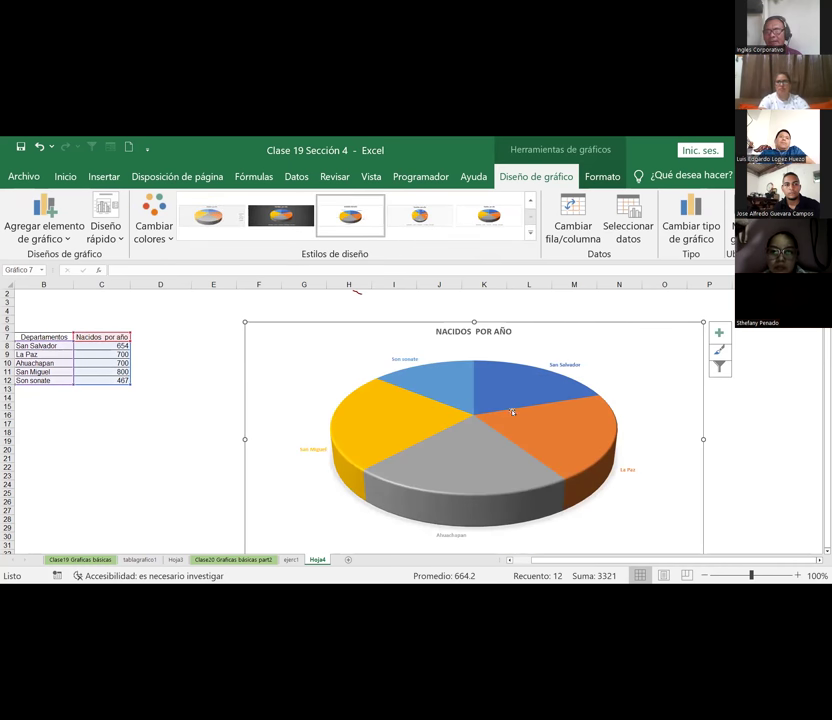
click(402, 364)
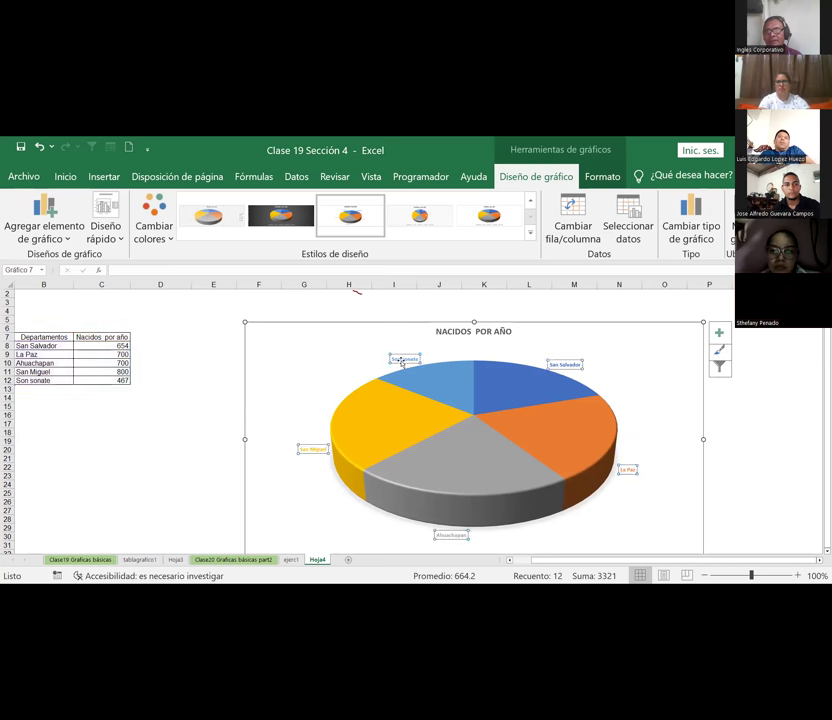
Increase the slice labels' font size twice, to 11 pt
click(75, 180)
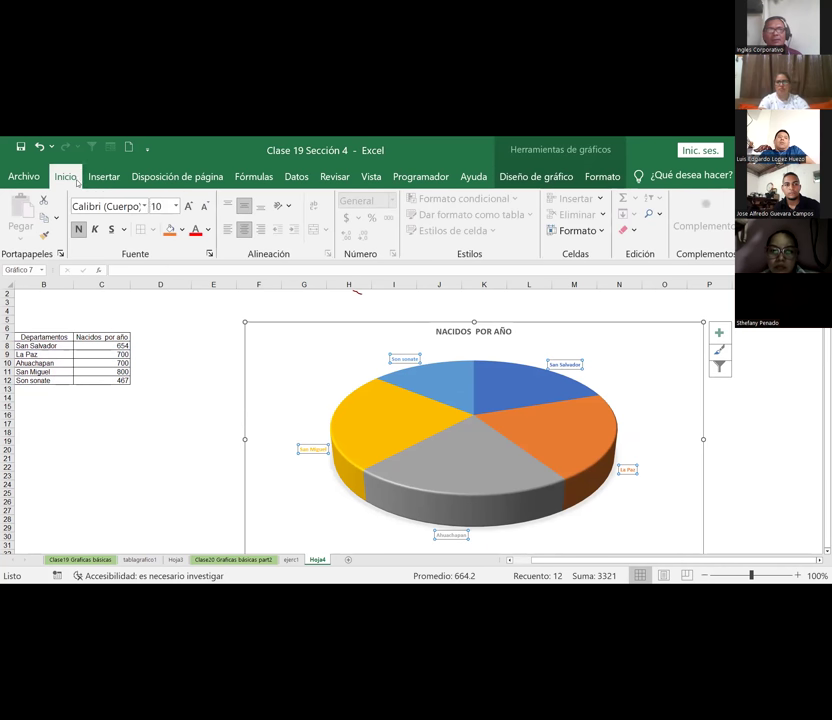
click(188, 205)
click(188, 205)
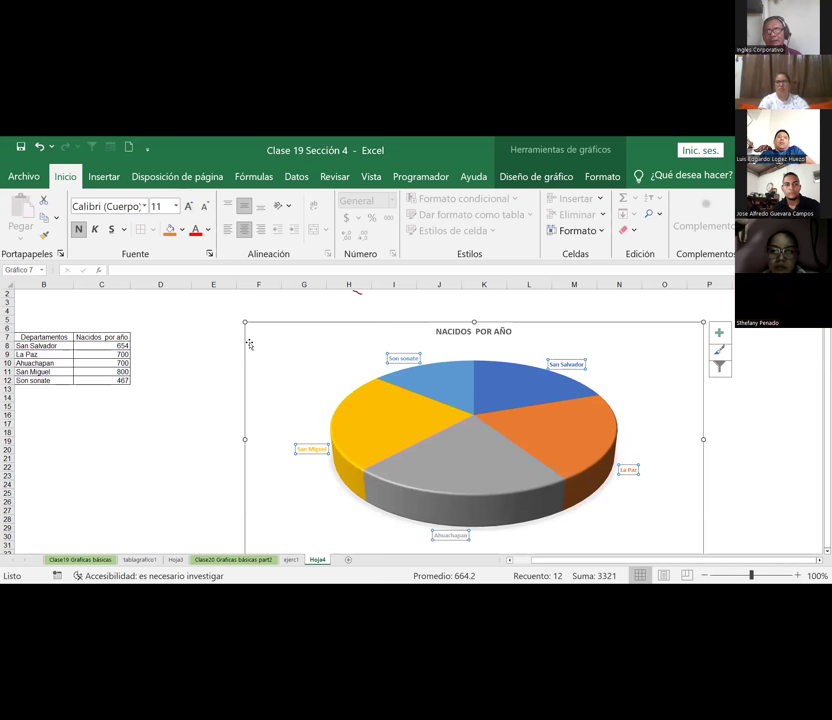
Open and close the pie slices' Formato de punto de datos pane
click(422, 404)
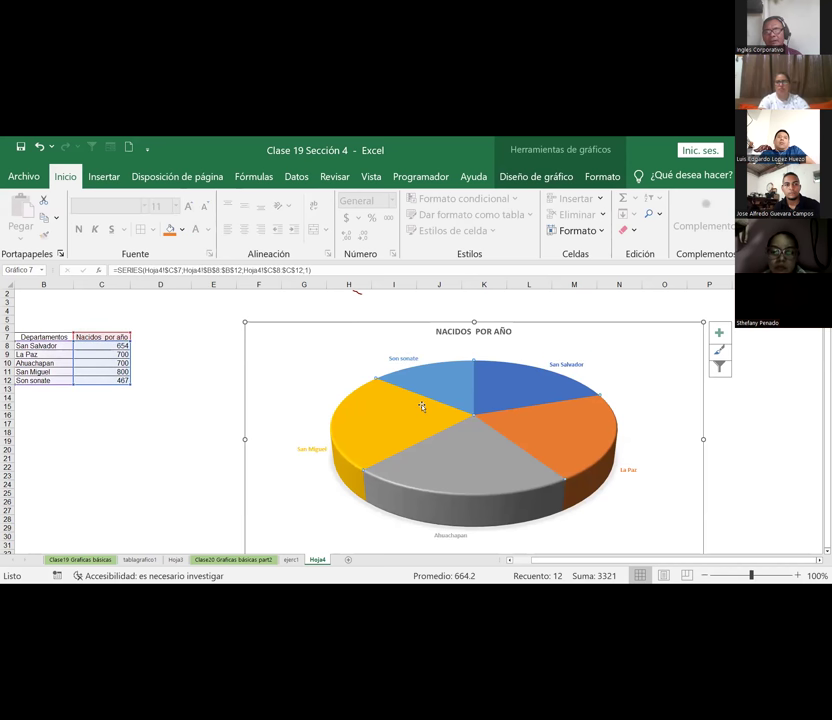
double_click(422, 404)
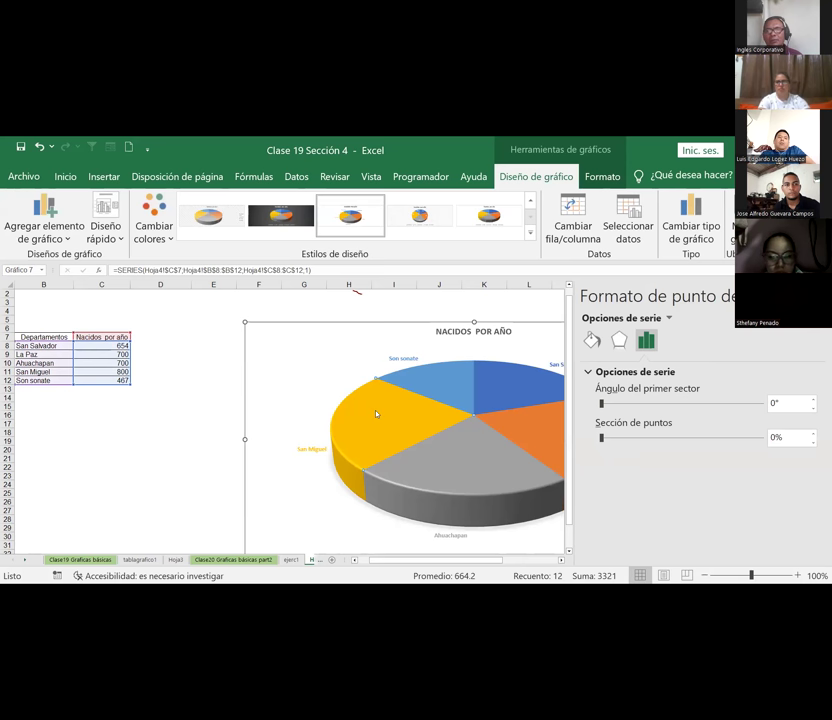
right_click(376, 413)
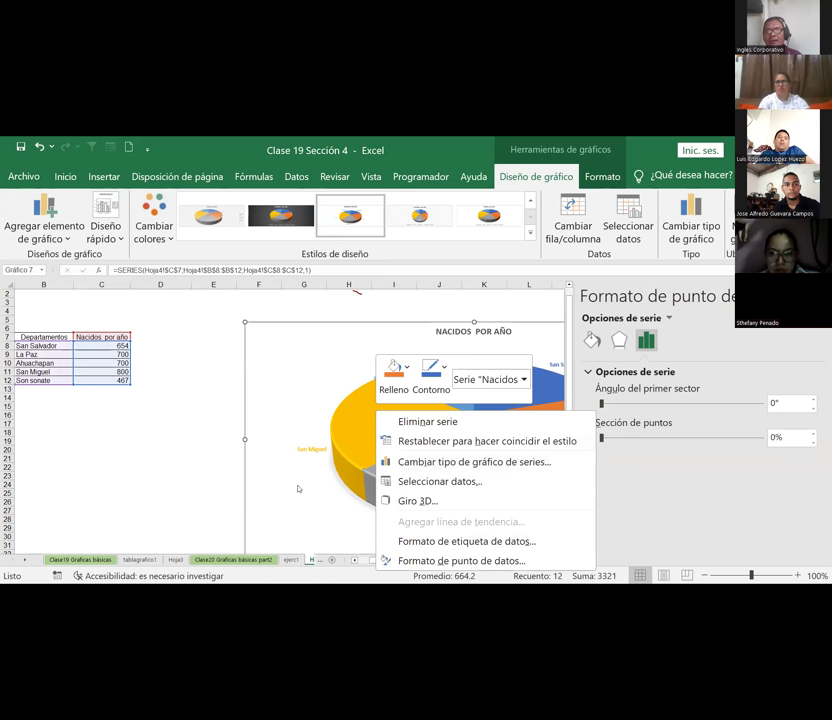
click(516, 408)
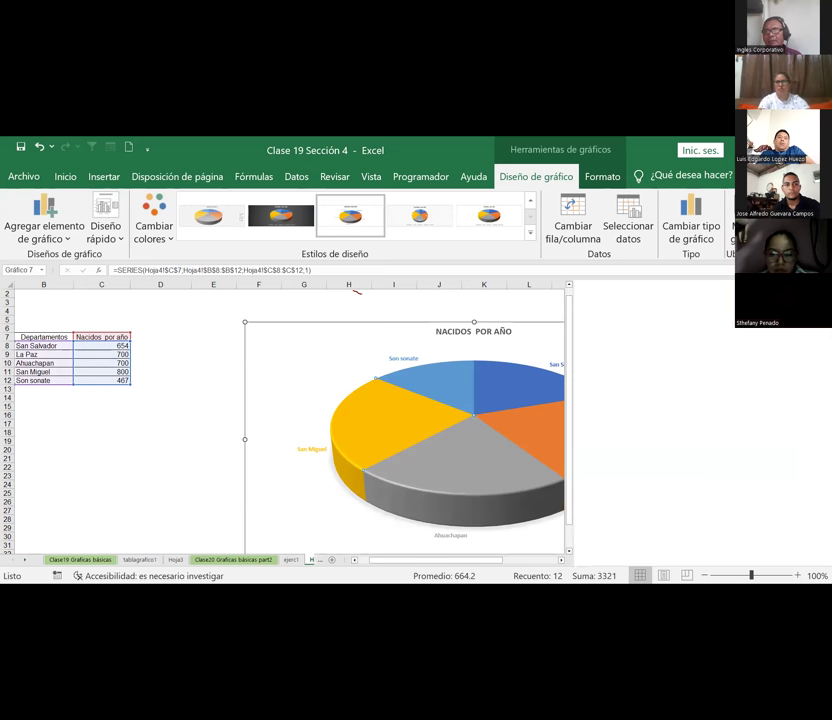
double_click(524, 389)
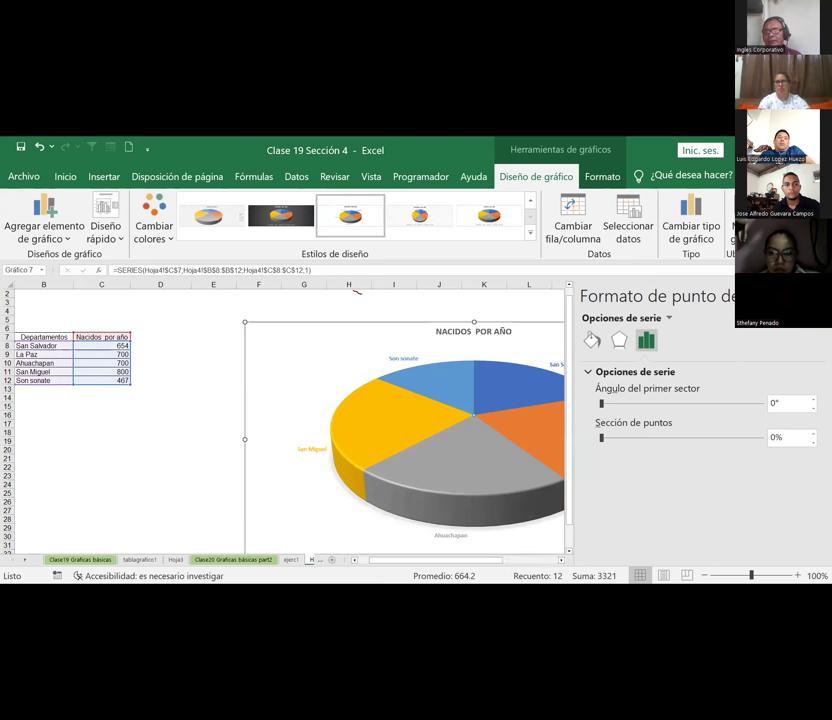
click(818, 296)
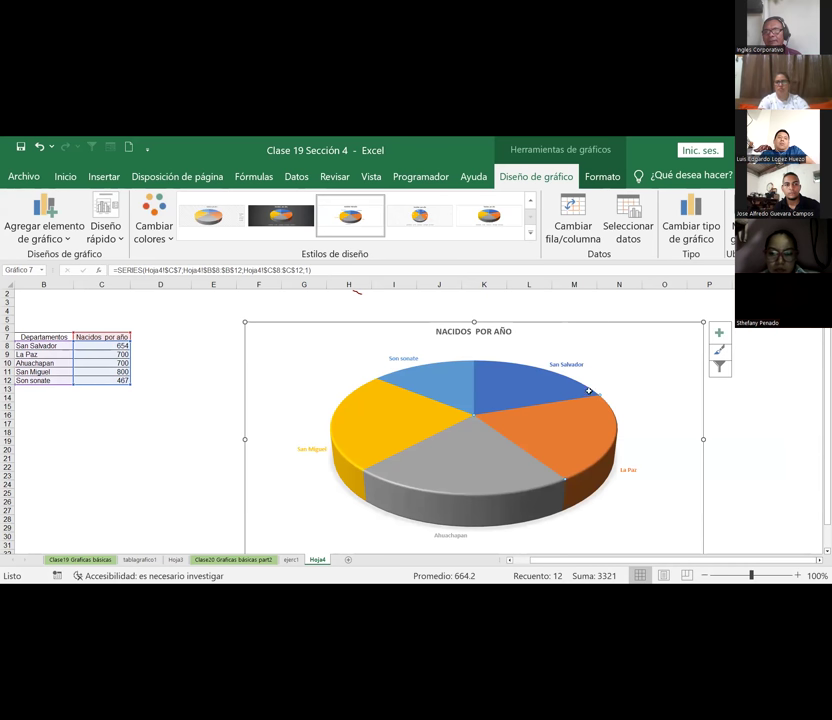
Add Nombre de la serie to the data label, making La Paz read 'Nacidos por año; La Paz'
right_click(510, 388)
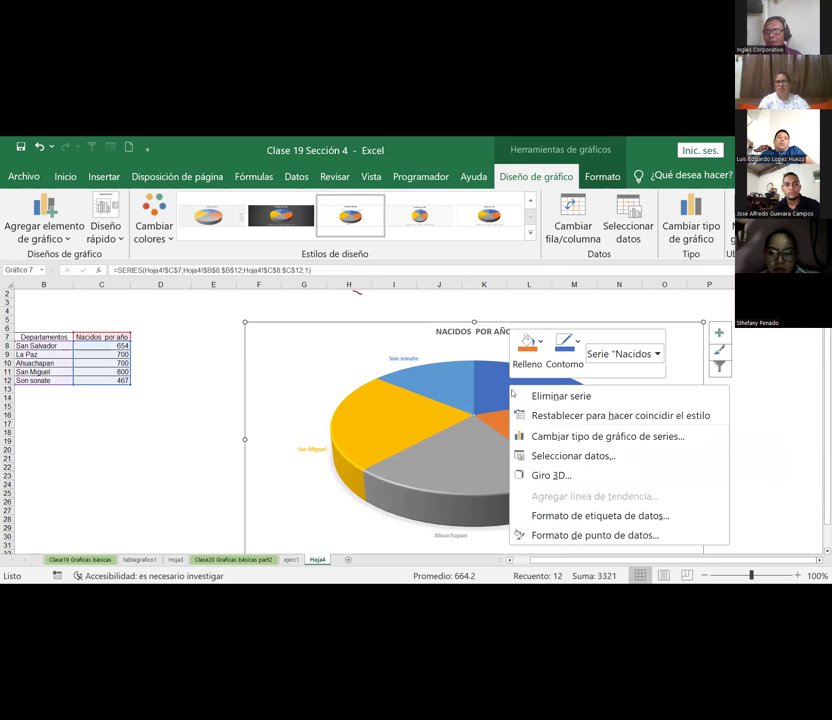
click(553, 517)
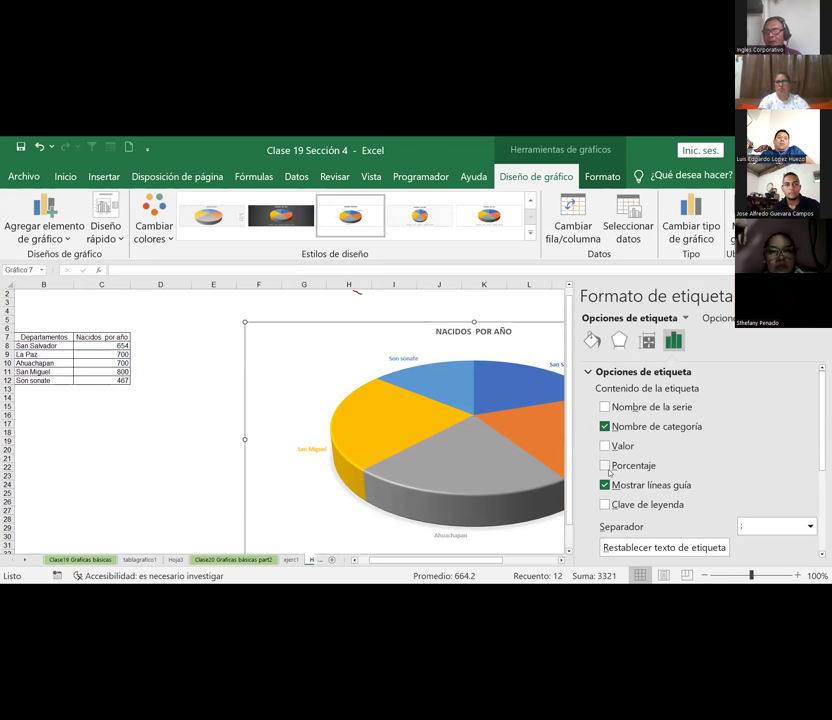
scroll(680, 495, down, 1)
scroll(665, 510, down, 1)
scroll(644, 529, down, 2)
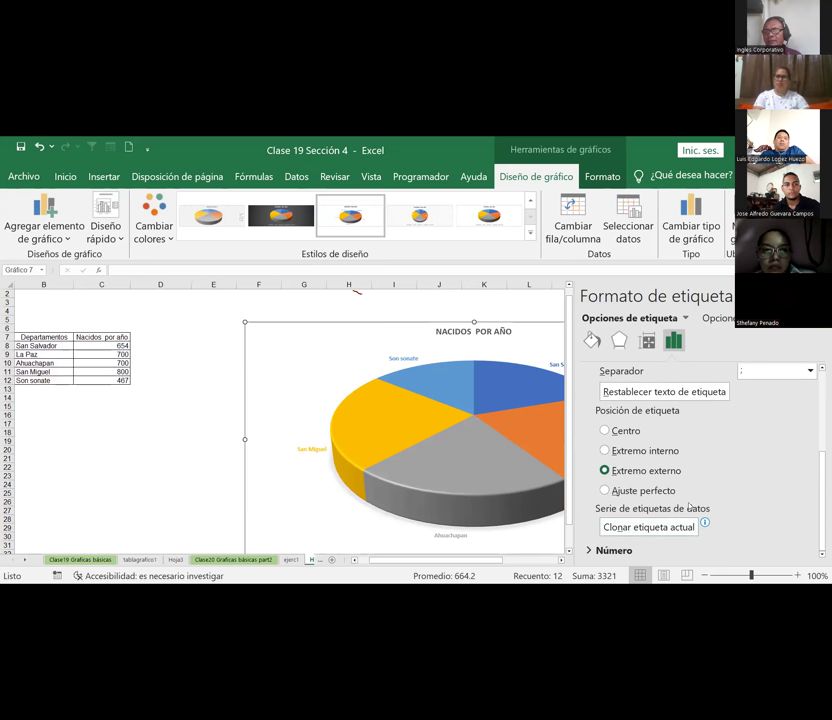
scroll(689, 496, up, 3)
scroll(692, 498, up, 1)
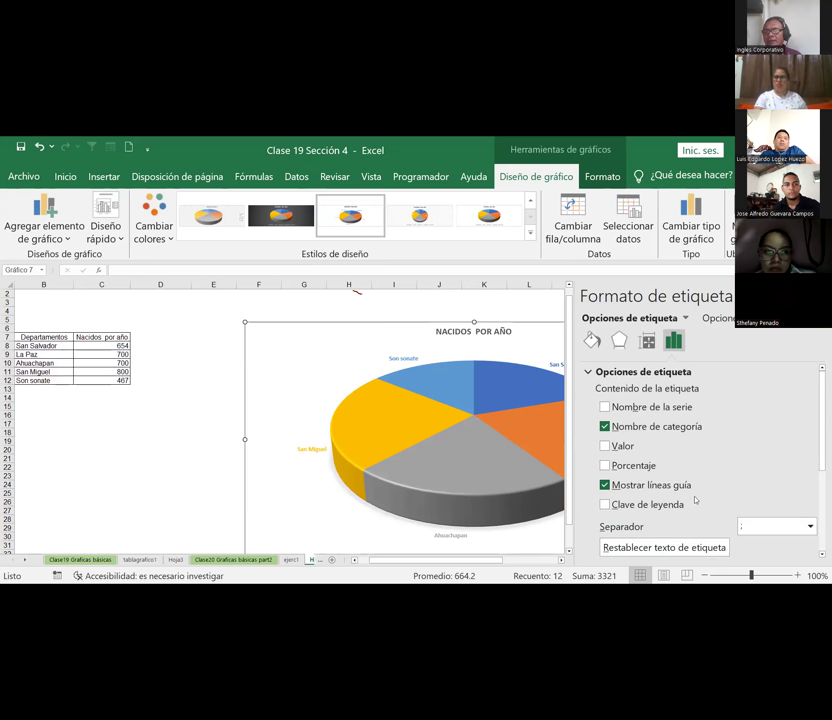
click(637, 406)
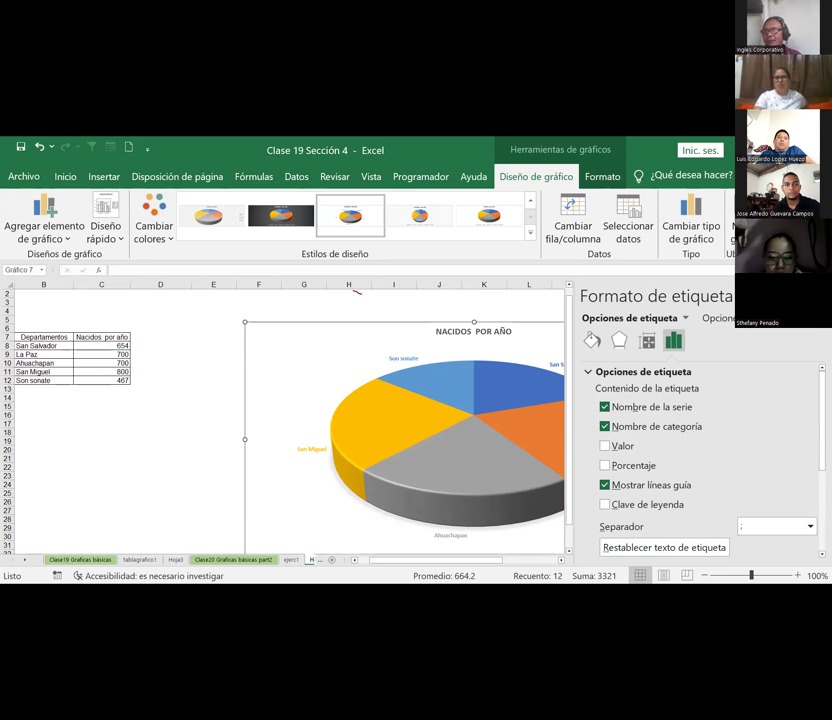
scroll(618, 483, down, 2)
scroll(645, 524, down, 2)
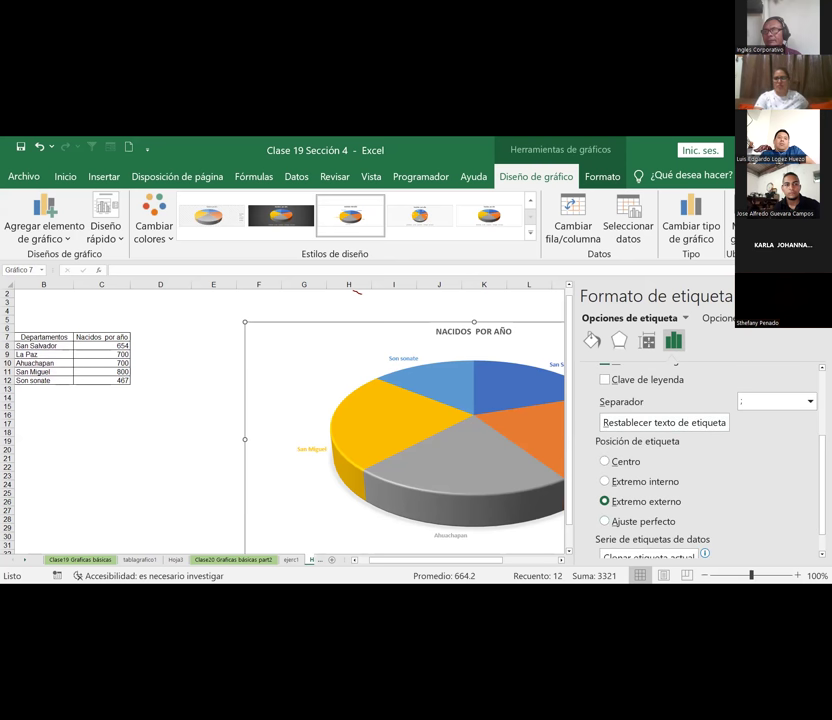
Close the label formatting pane and delete the pie chart
click(822, 296)
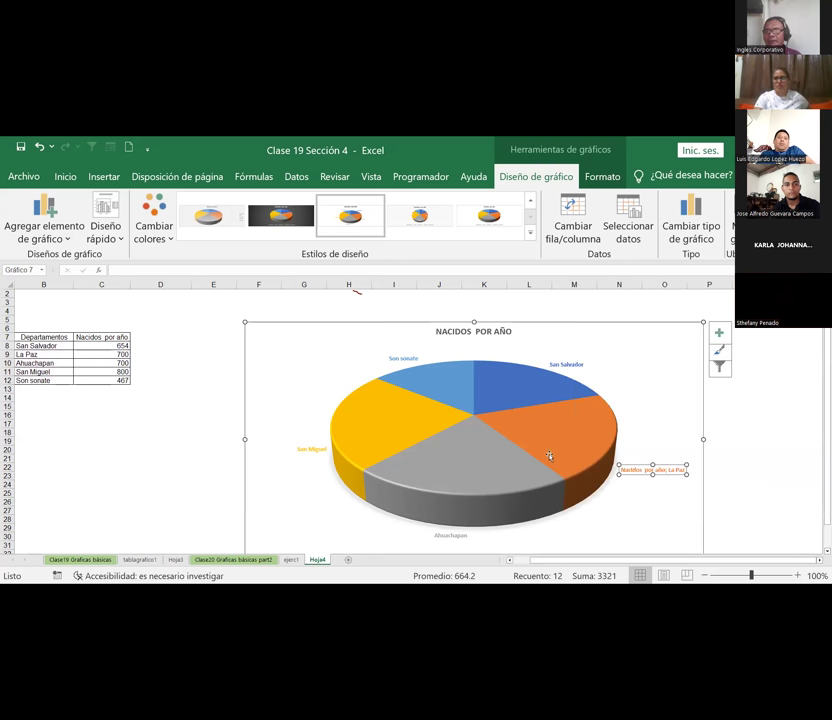
click(512, 391)
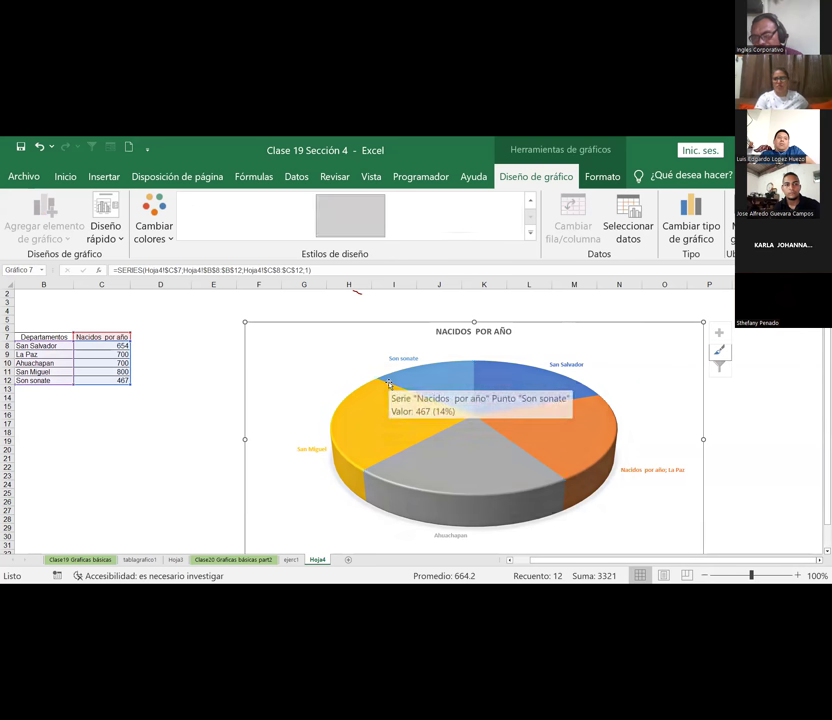
key(Delete)
Insert a Circular 3D pie chart from the births table B7:C12
click(100, 311)
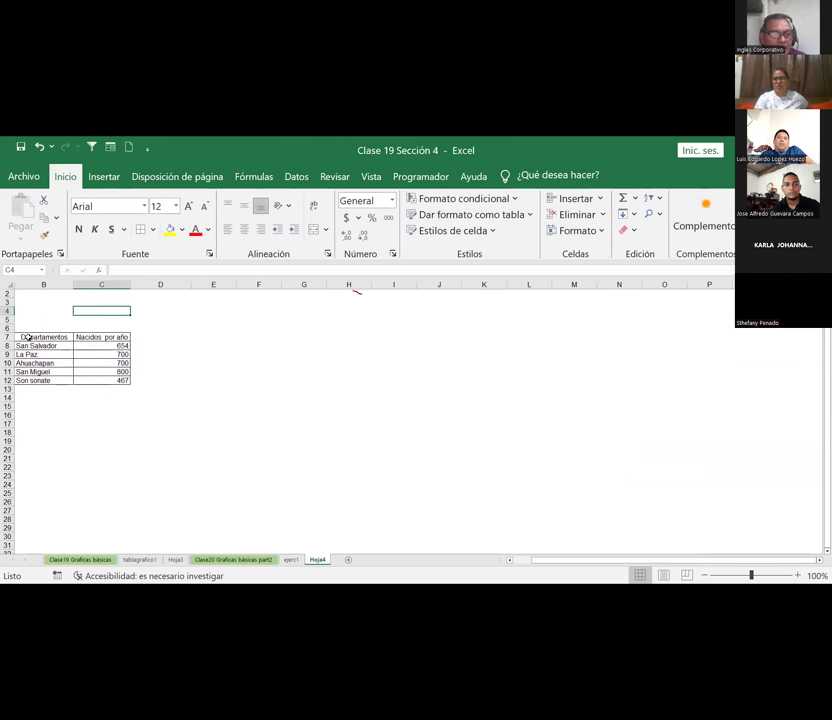
drag(28, 337, 118, 379)
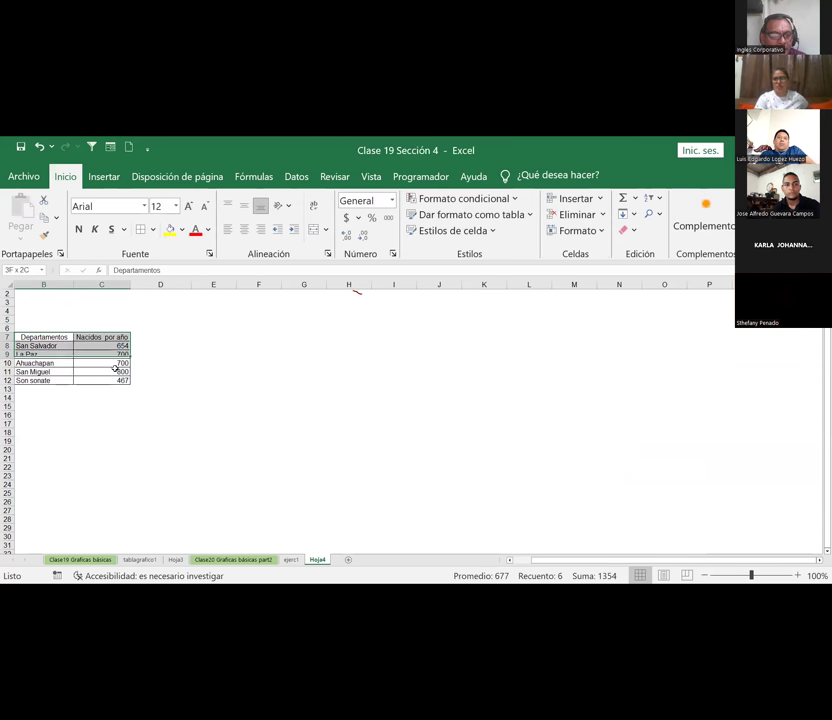
click(104, 176)
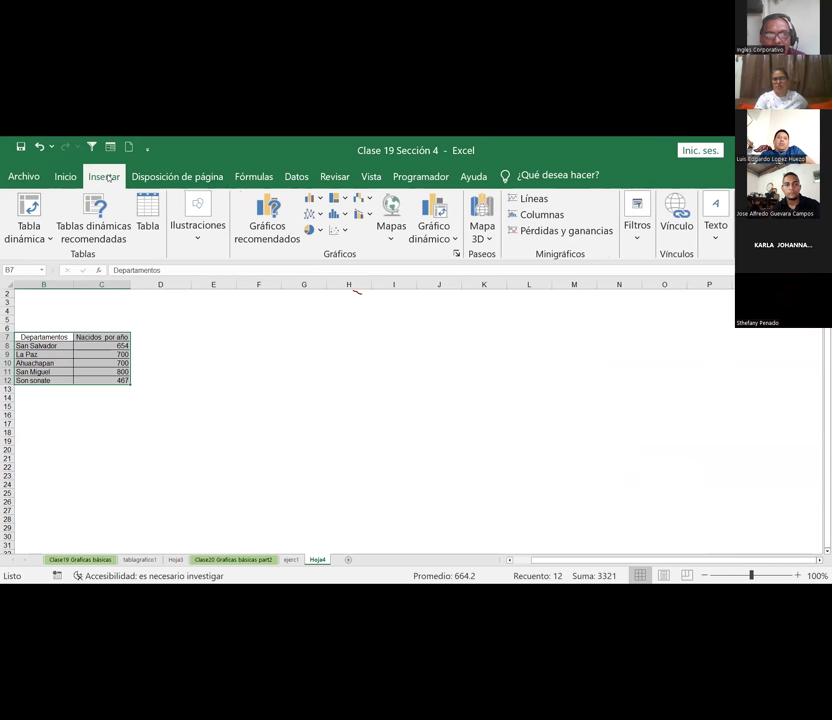
click(318, 230)
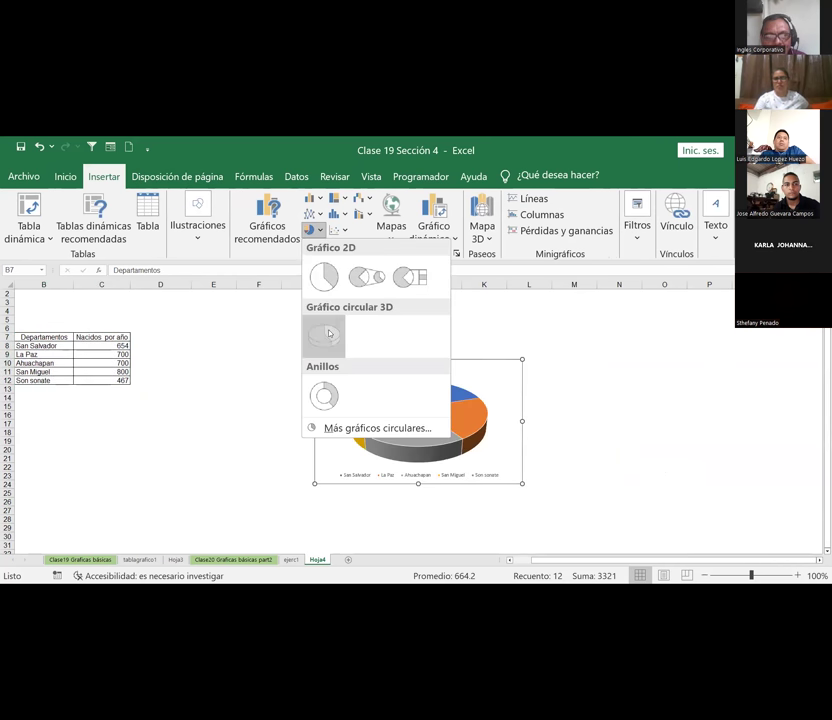
click(326, 336)
Enlarge the pie chart from column E to column O and down to row 30
drag(316, 421, 206, 421)
drag(522, 421, 651, 421)
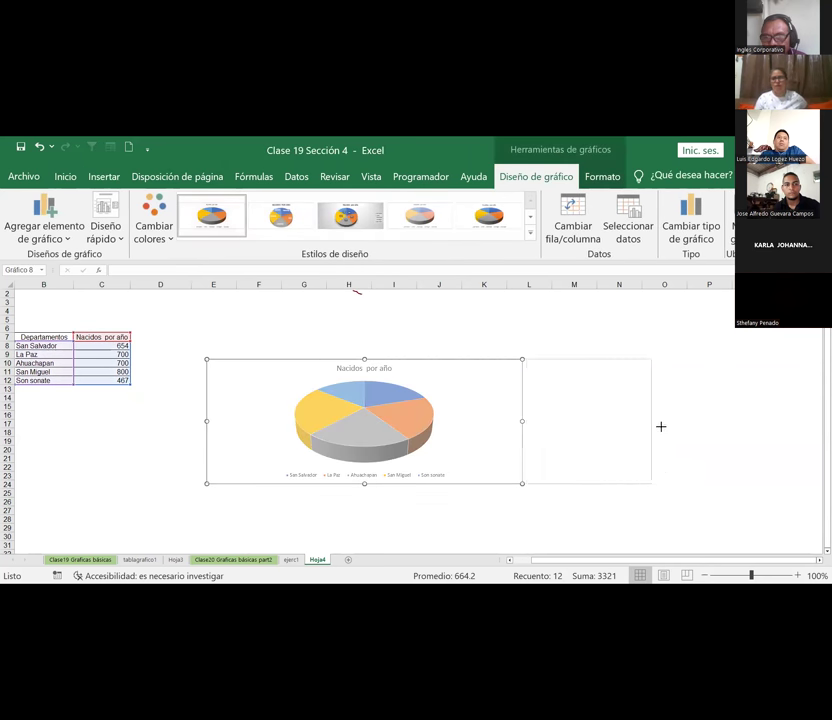
drag(432, 359, 432, 312)
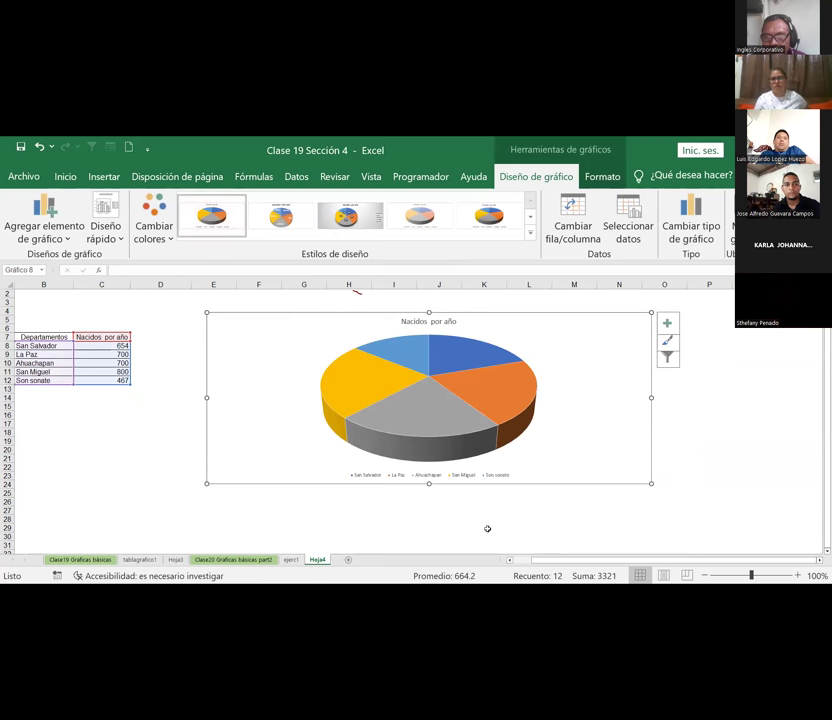
drag(428, 483, 428, 534)
Enlarge the pie chart legend's text to 14 pt
click(365, 528)
double_click(365, 528)
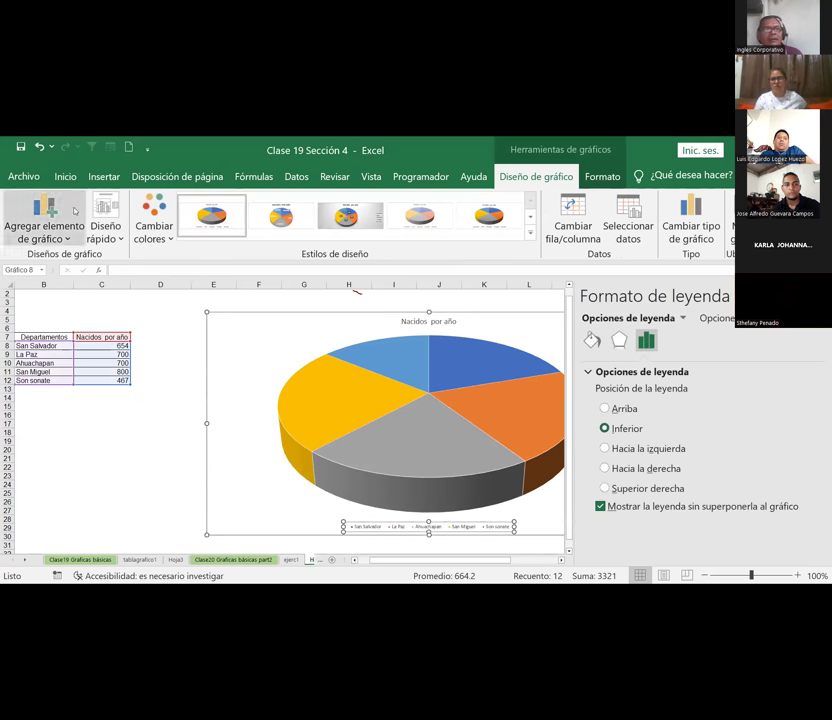
click(63, 177)
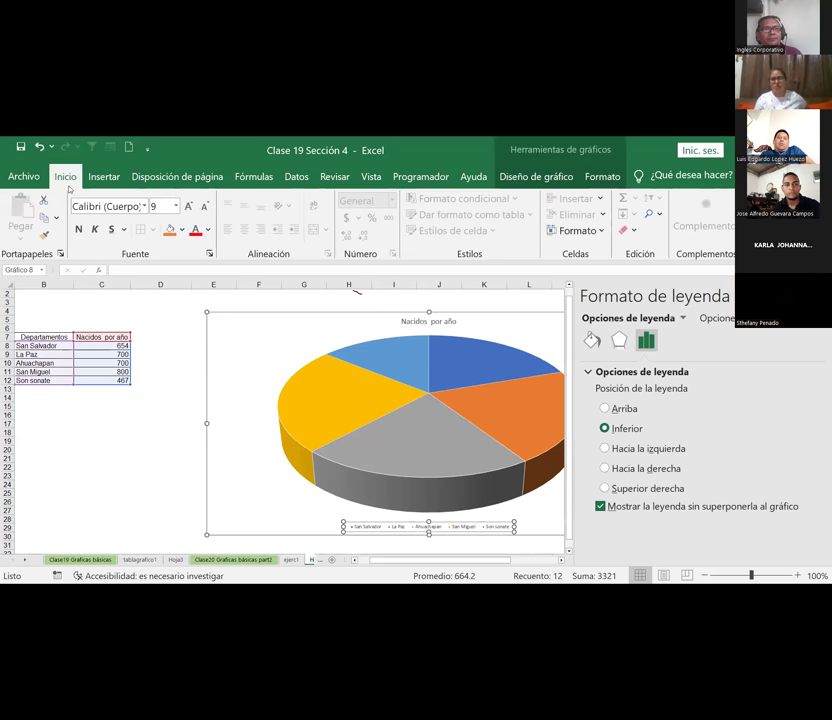
click(189, 206)
click(189, 206)
click(247, 334)
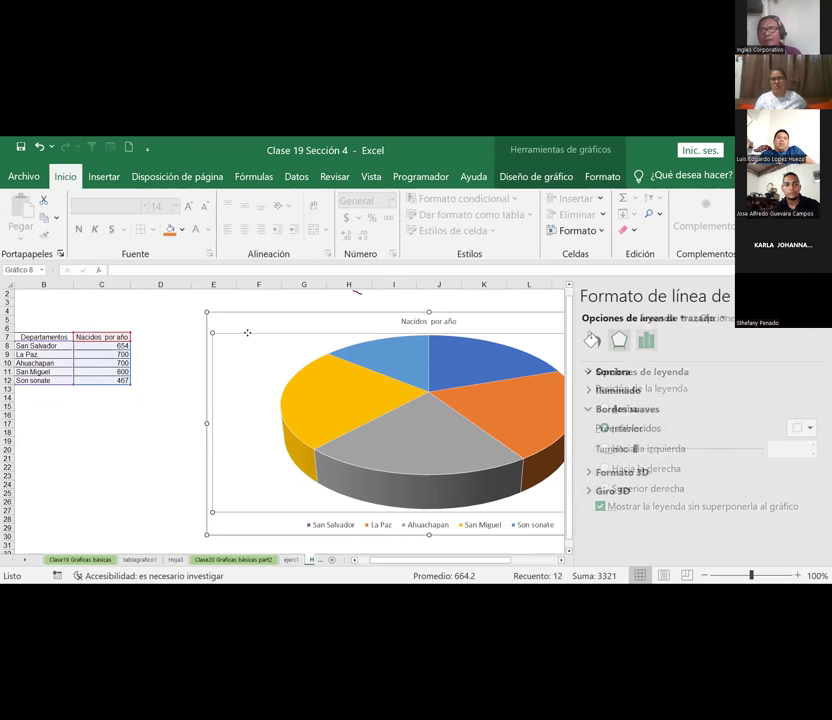
Give the legend a yellow glow effect at 10 pt and close the formatting pane
click(335, 527)
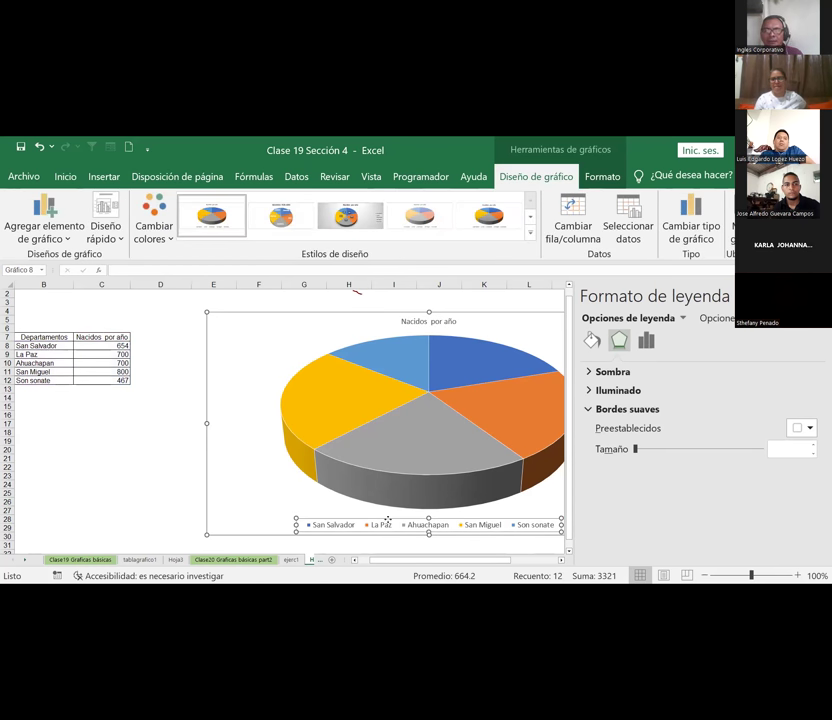
click(596, 372)
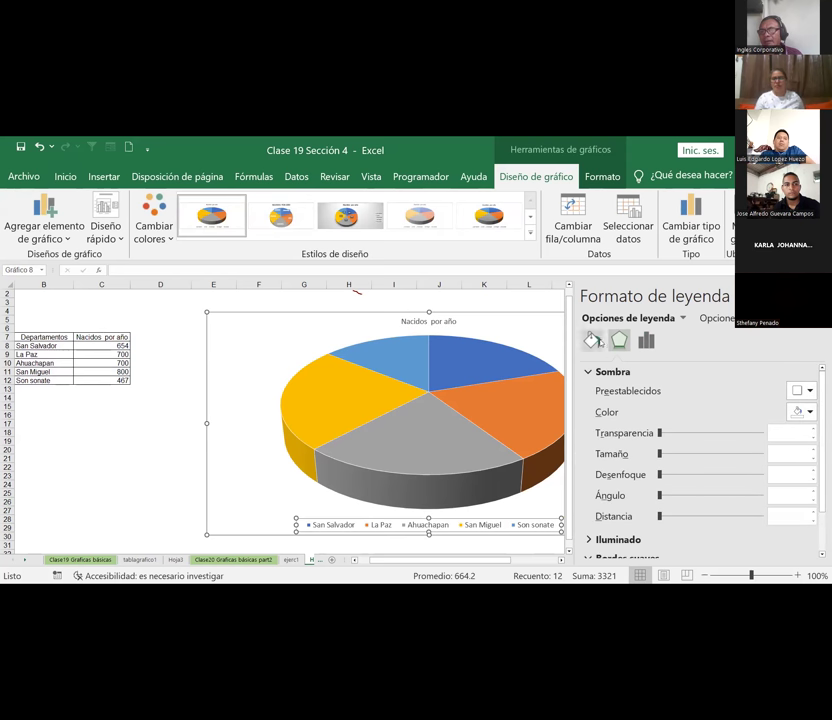
click(592, 340)
click(620, 340)
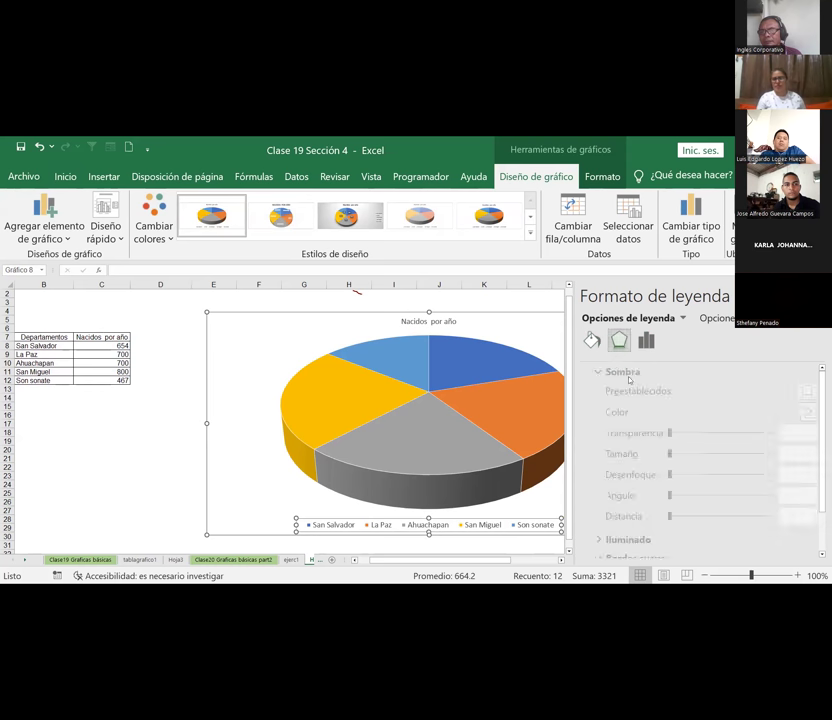
scroll(605, 471, down, 2)
click(612, 487)
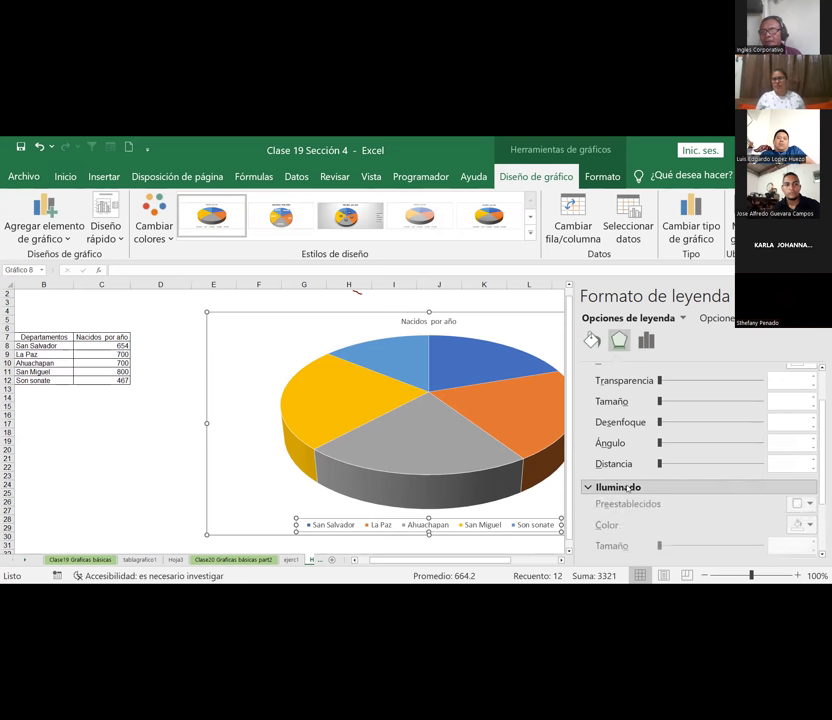
scroll(691, 525, down, 2)
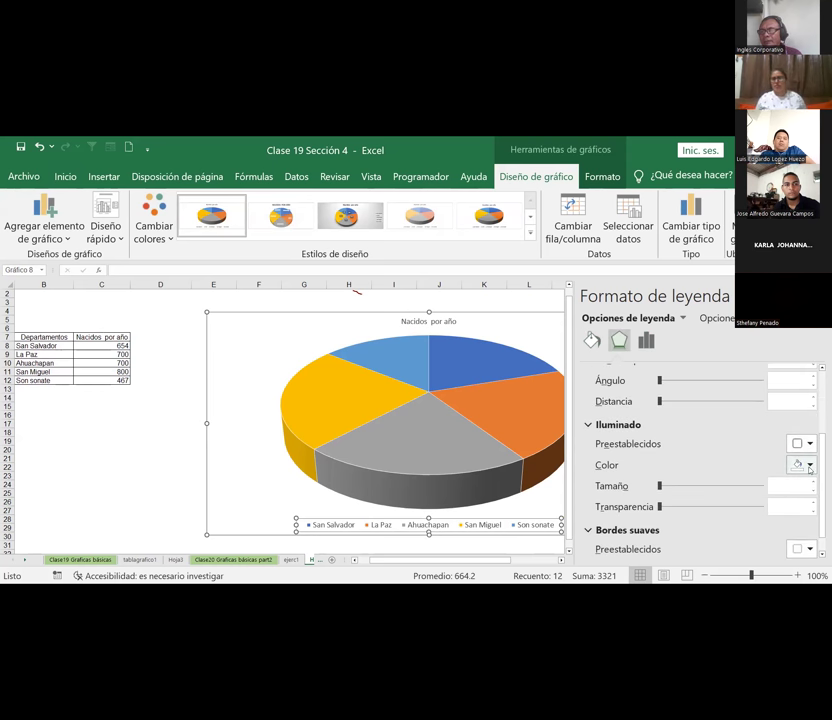
click(802, 464)
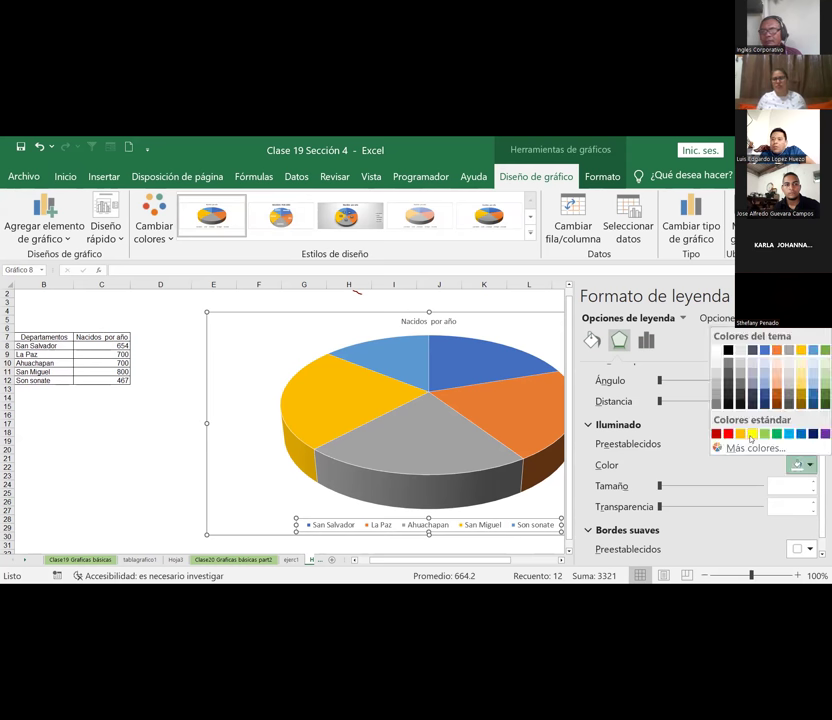
click(750, 434)
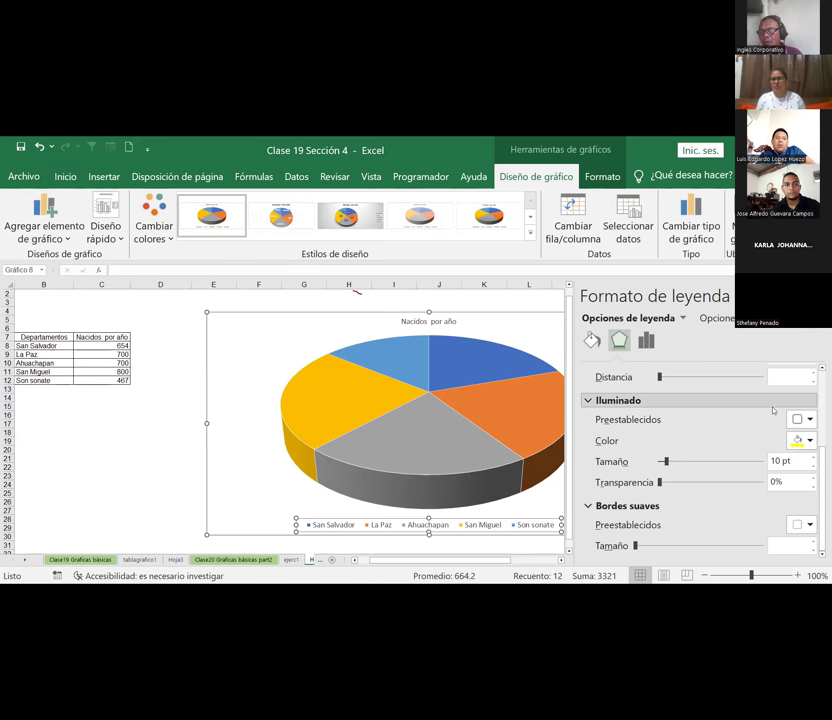
key(Right)
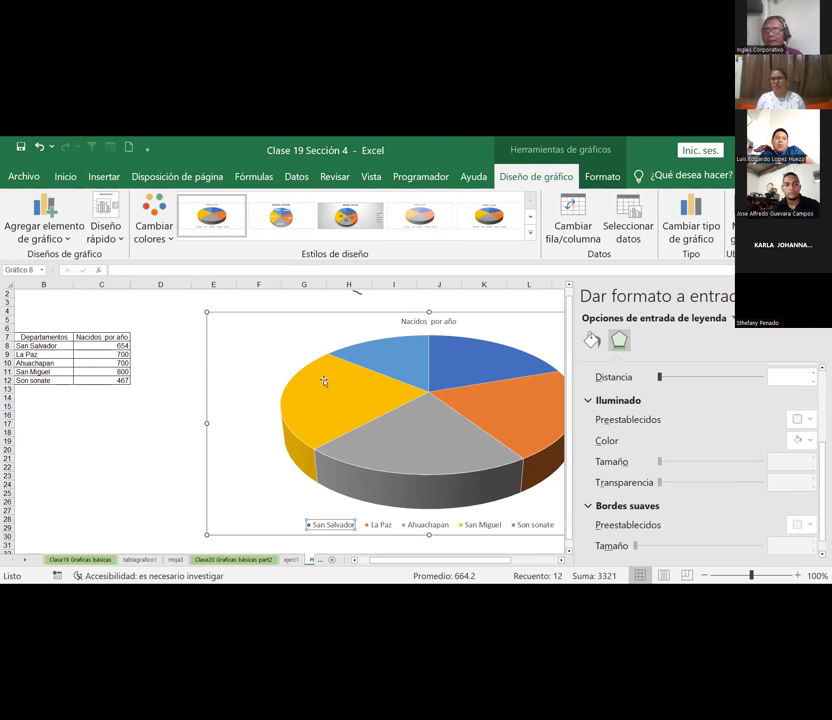
key(Up)
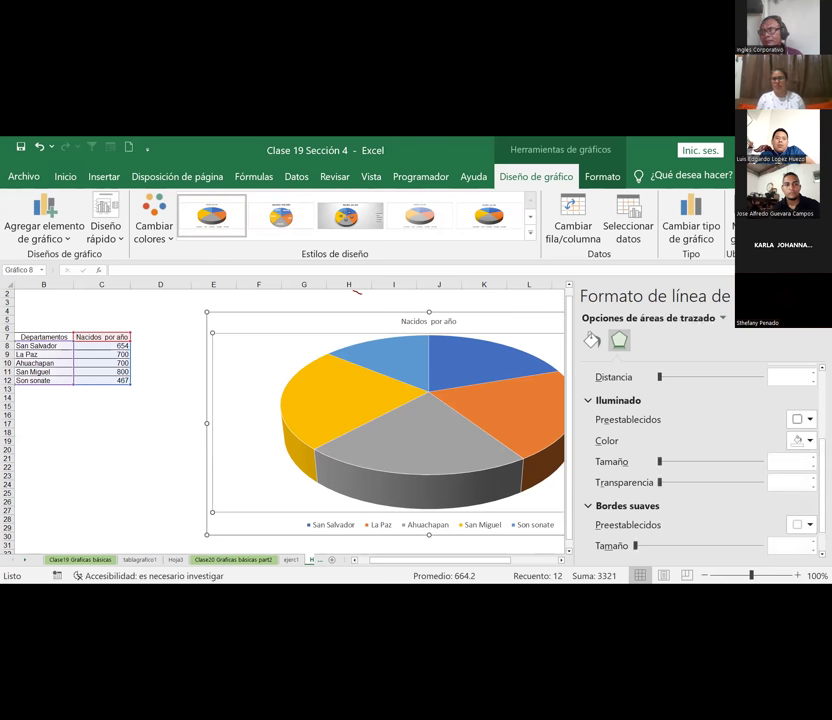
click(822, 296)
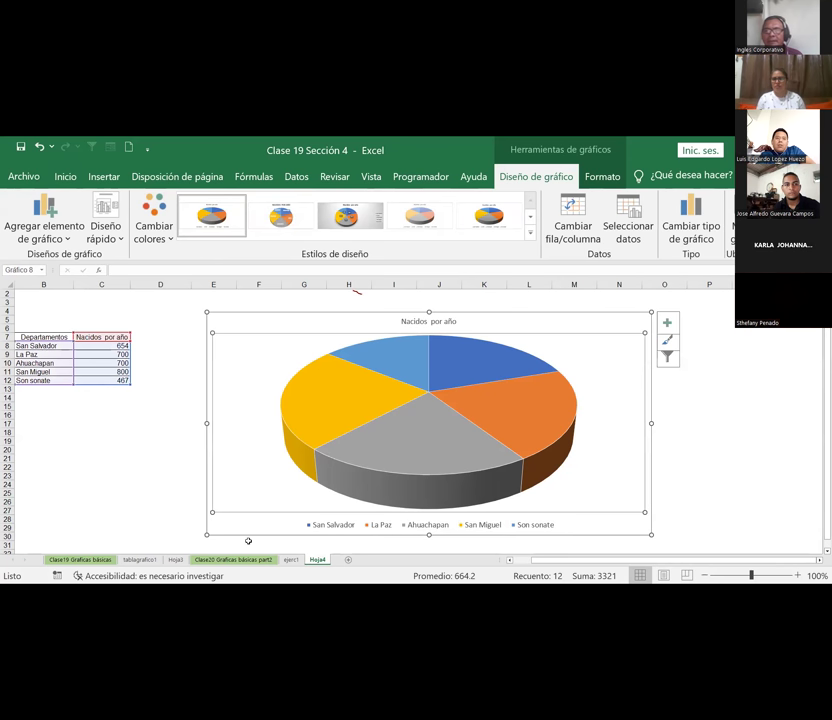
click(350, 398)
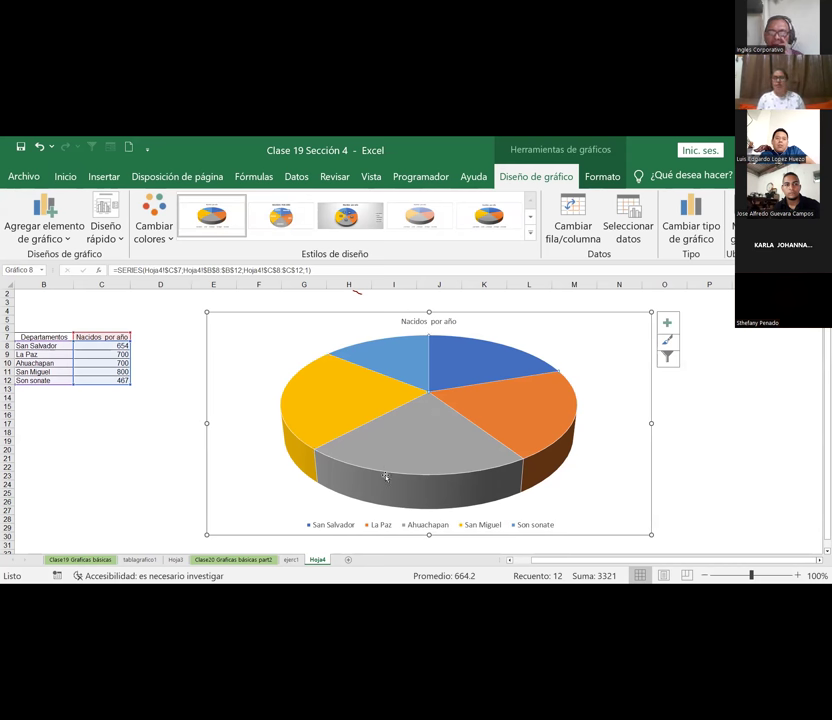
Open the data label settings to show values, then browse the chart's size and property options
right_click(429, 434)
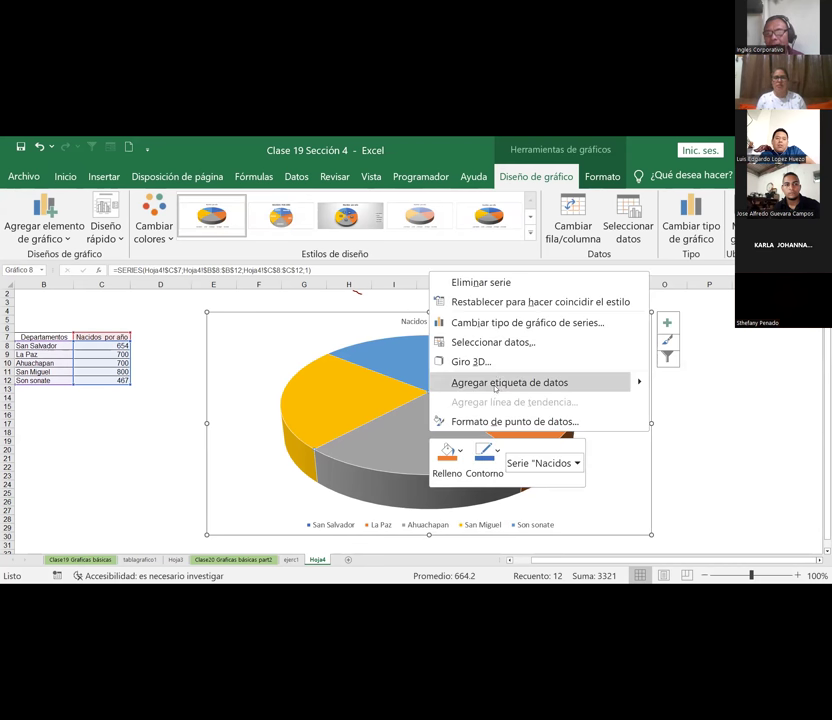
click(497, 381)
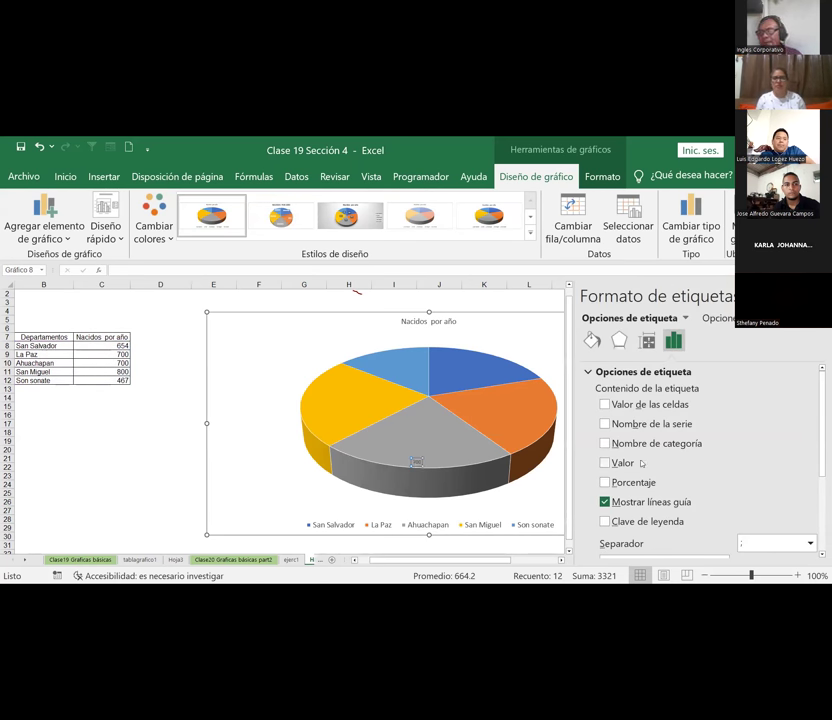
click(605, 463)
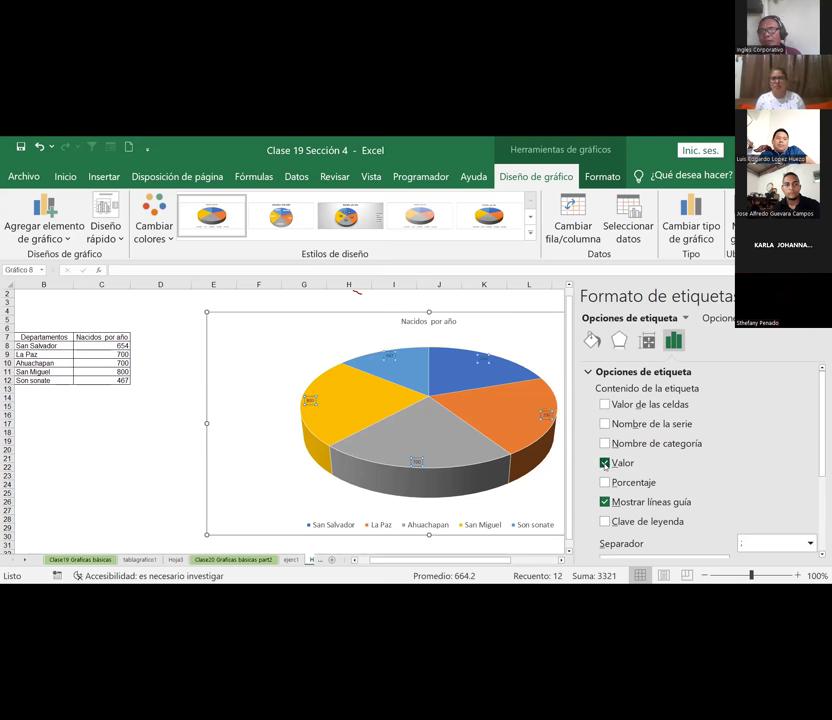
click(605, 463)
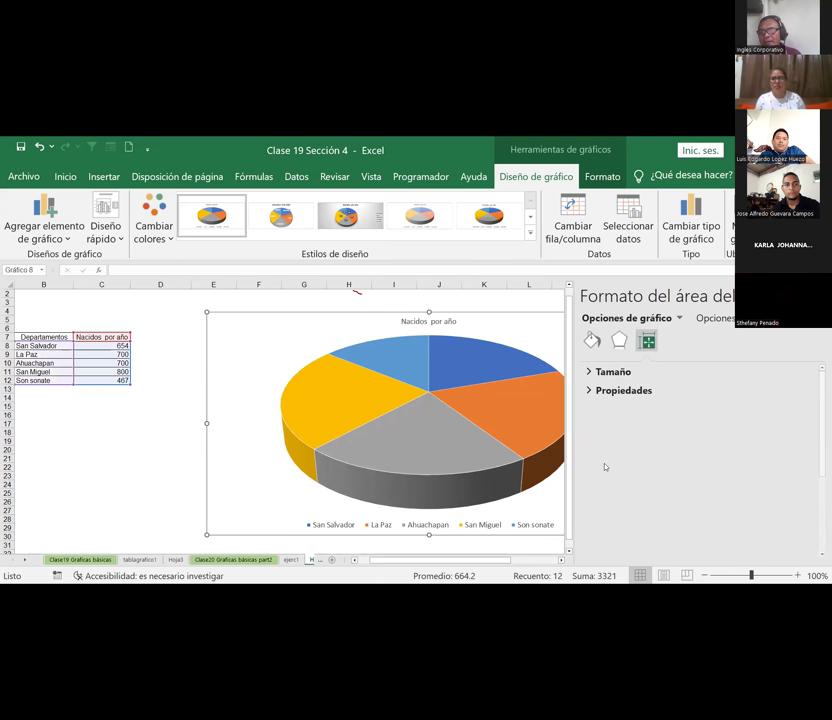
click(588, 390)
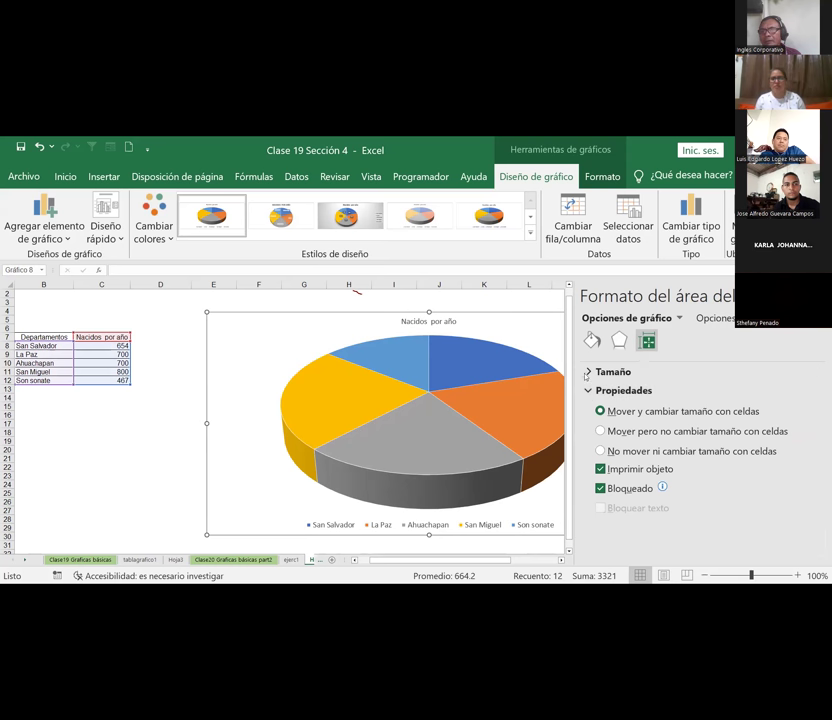
click(589, 372)
scroll(635, 508, down, 3)
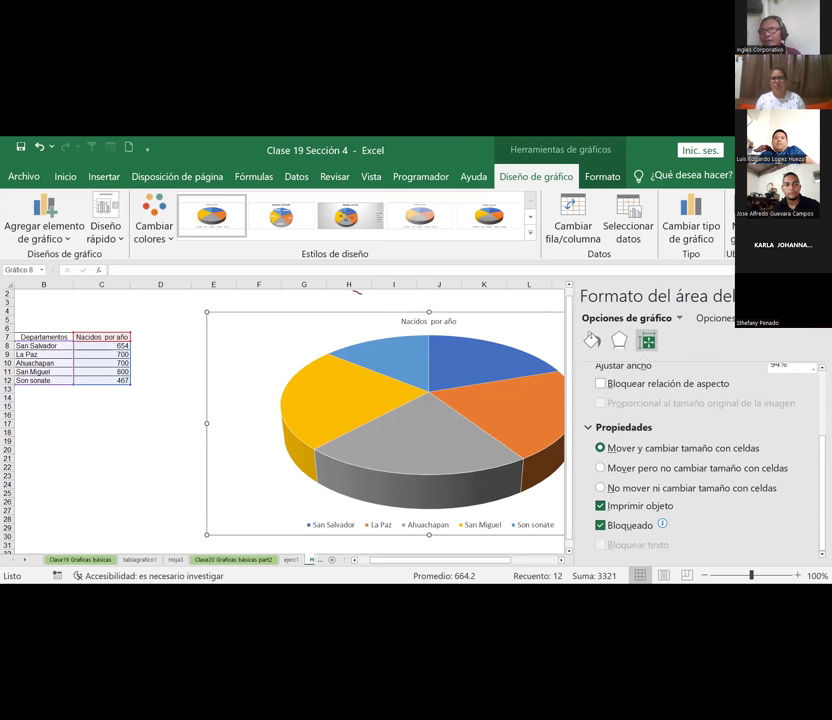
click(822, 296)
click(425, 407)
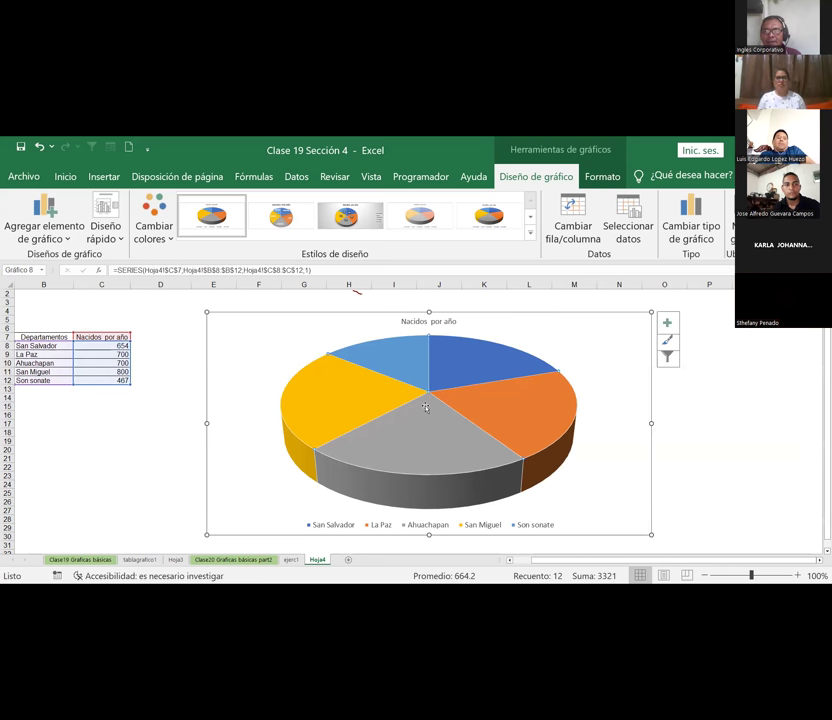
Add data labels to the pie slices showing values instead of cell ranges
right_click(427, 430)
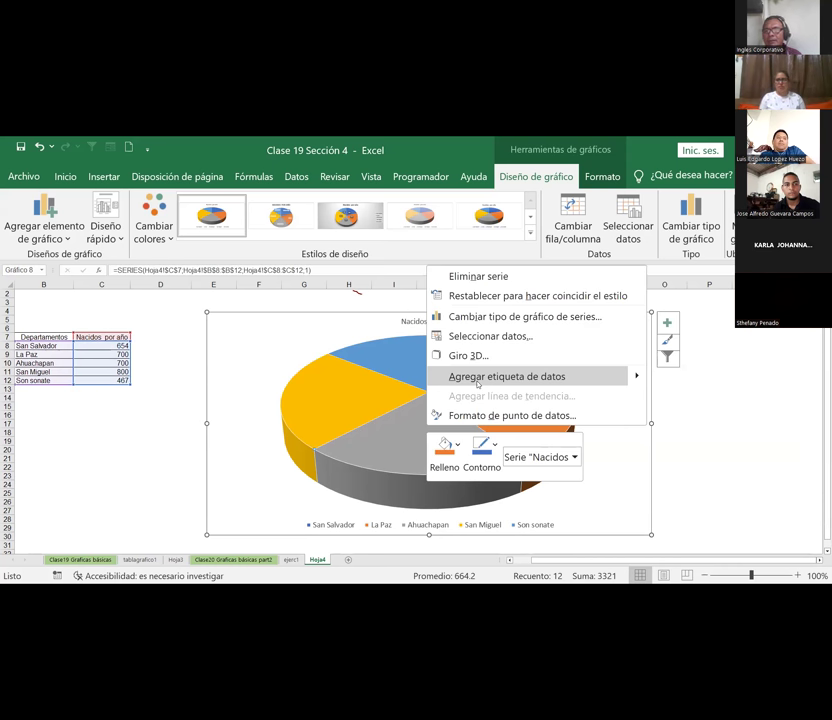
click(423, 470)
double_click(418, 462)
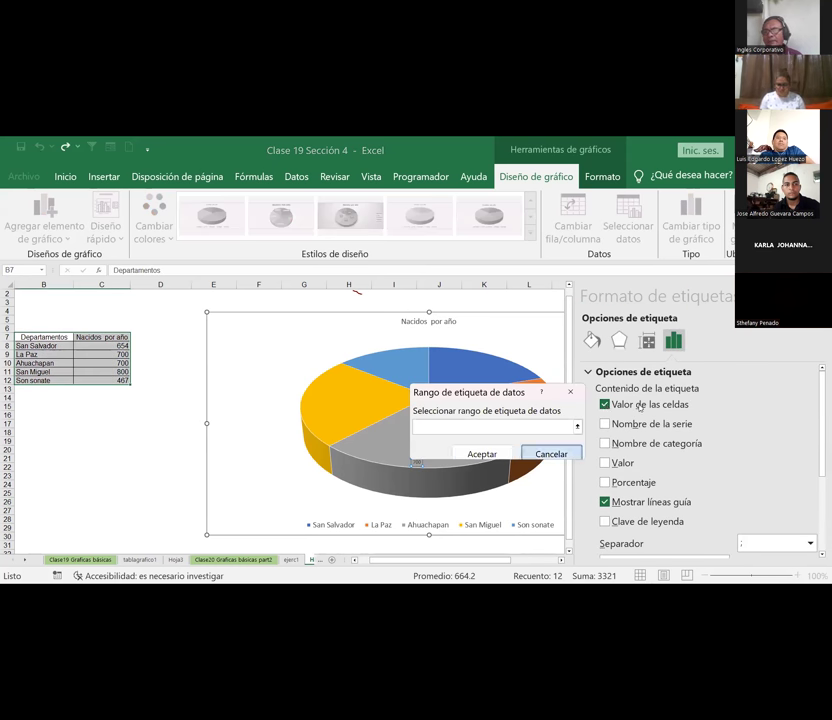
key(Escape)
click(605, 463)
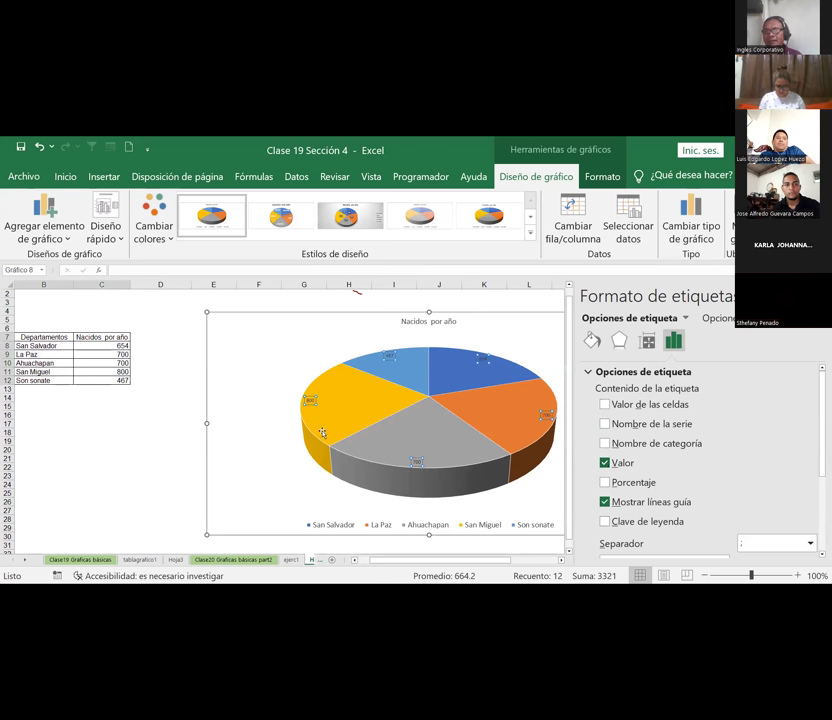
Enlarge the data label font step by step to 16 pt
click(72, 180)
click(187, 206)
click(187, 206)
click(187, 206)
click(187, 206)
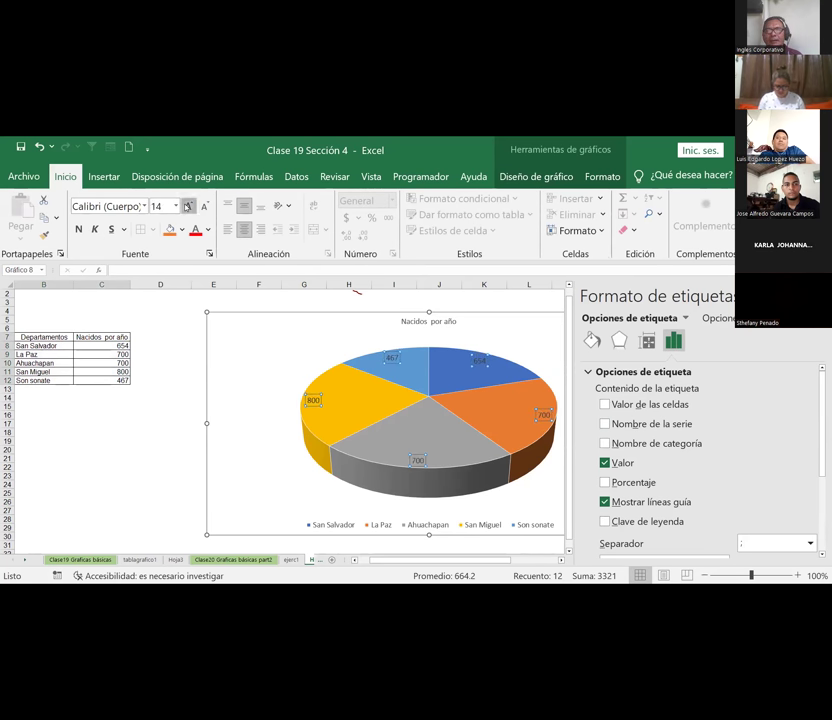
click(187, 206)
click(328, 436)
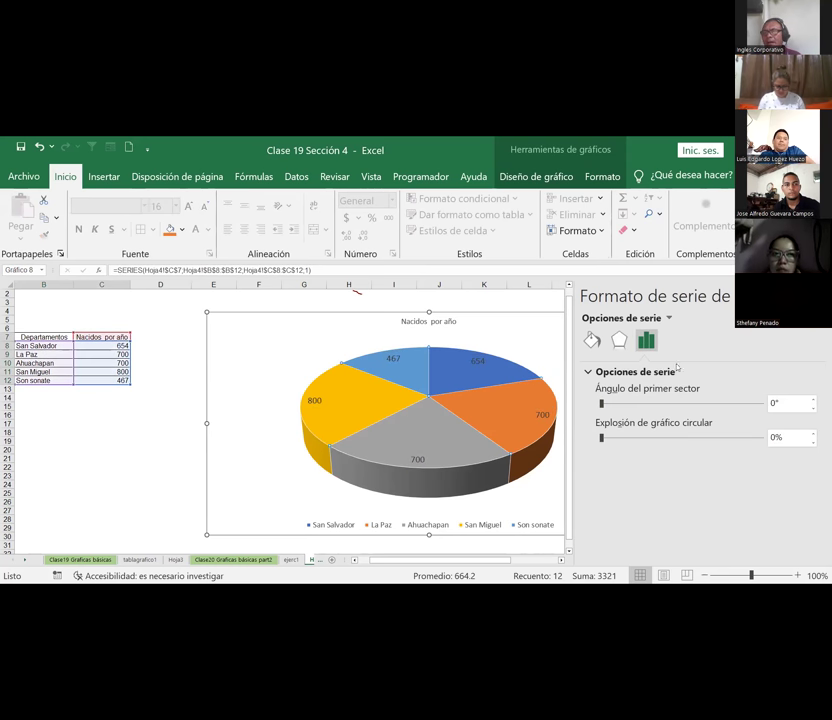
Try solid yellow, gradient and pattern fills on the pie, ending with the wood texture
click(620, 340)
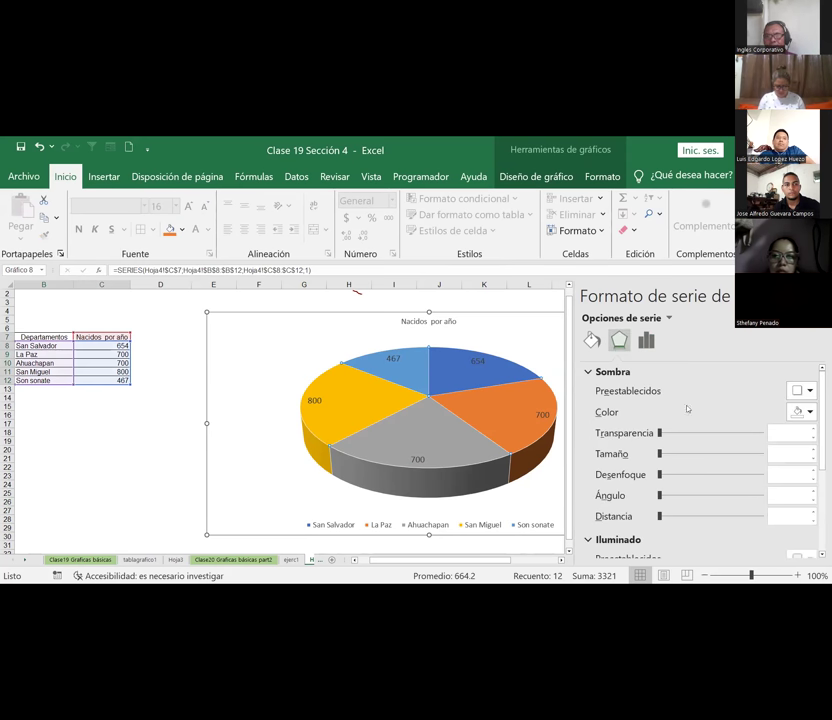
click(592, 341)
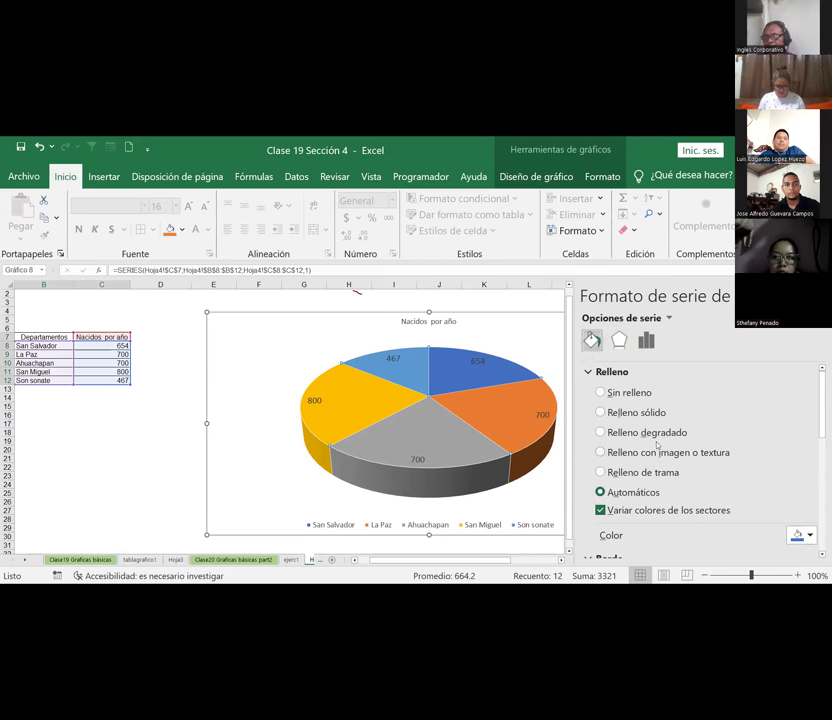
click(624, 415)
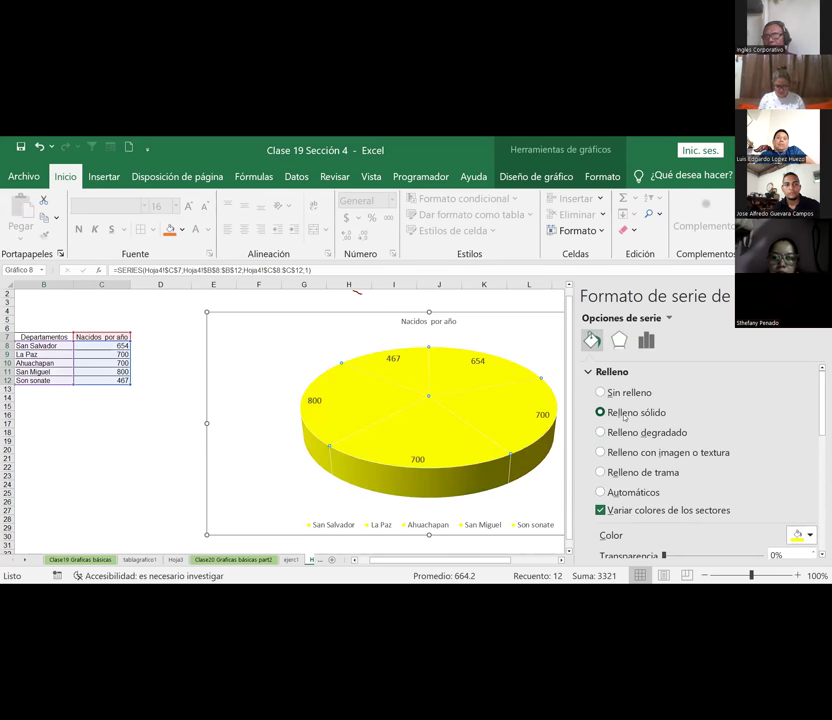
click(617, 394)
click(617, 434)
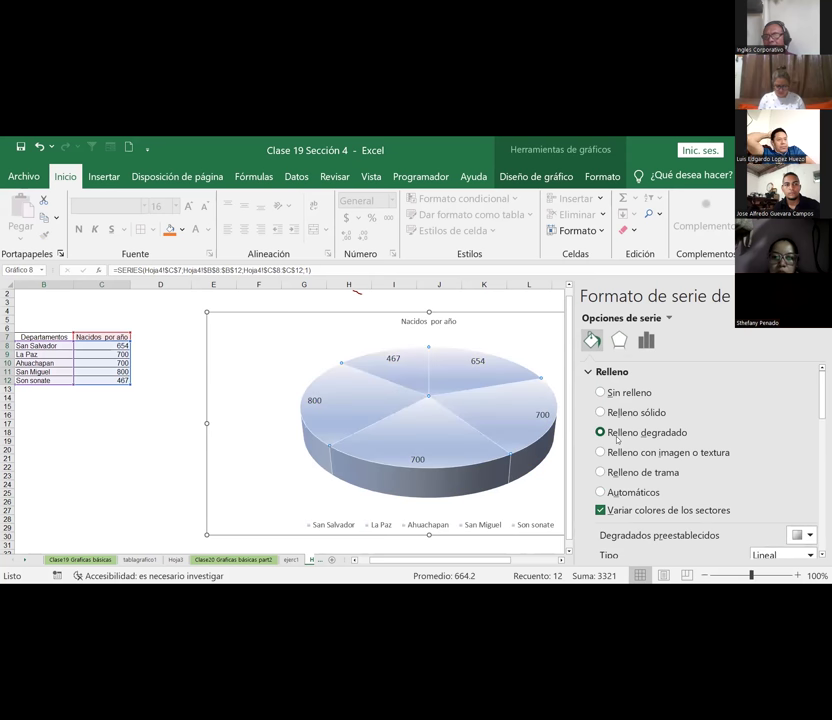
click(621, 453)
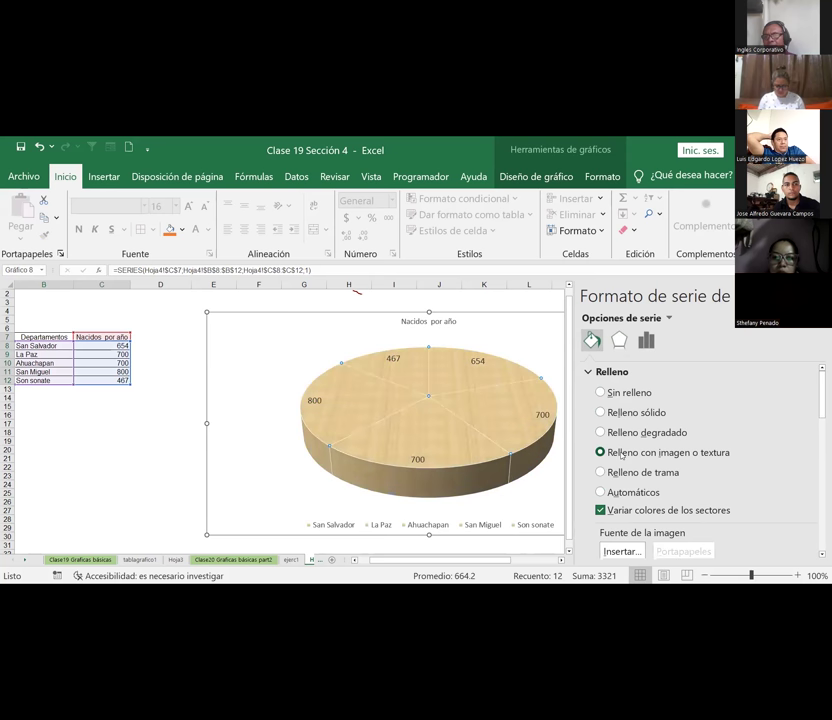
click(616, 473)
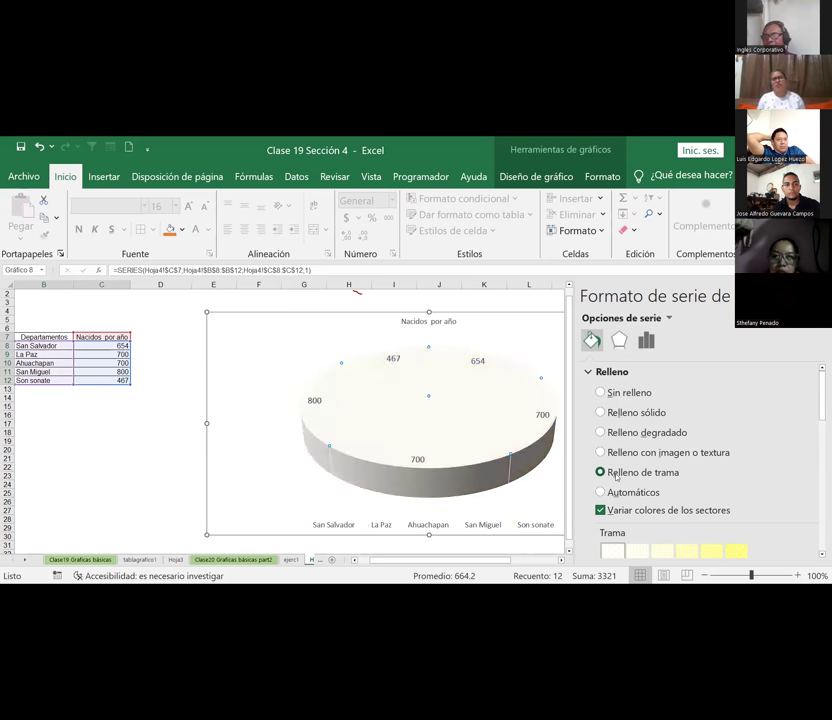
click(606, 453)
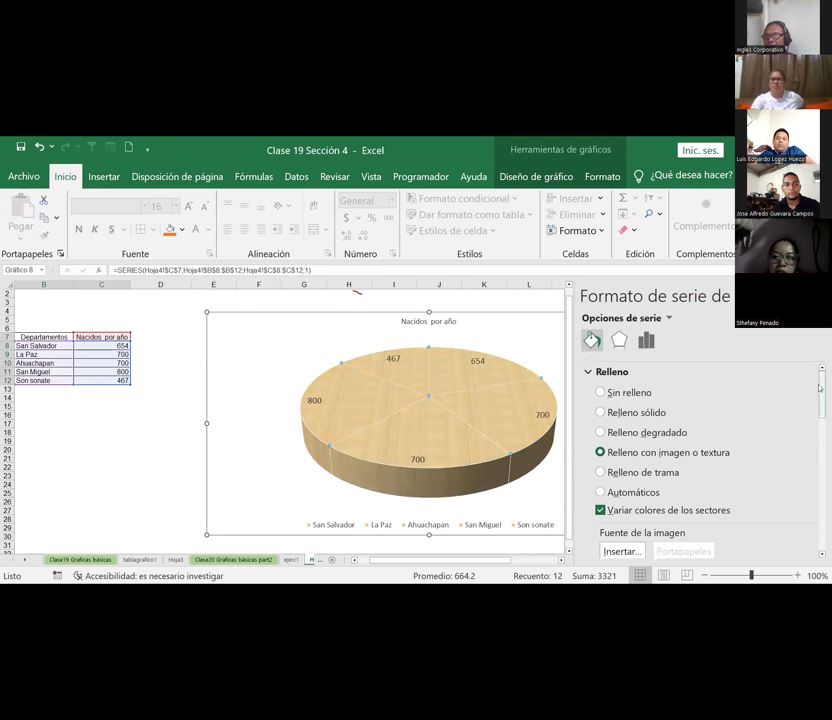
drag(819, 388, 819, 398)
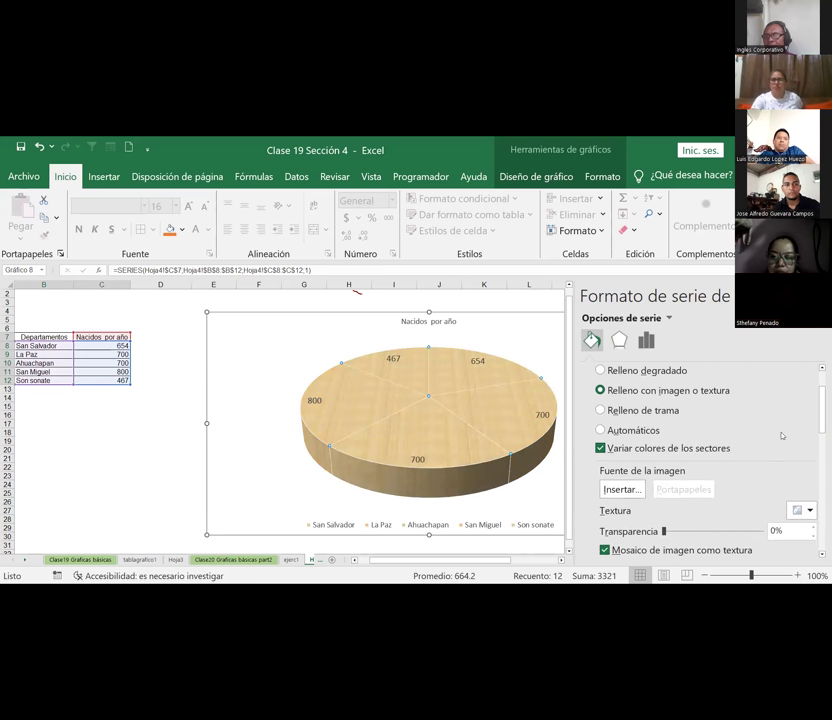
Fill the pie with the PORTADA ok picture from Descargas > EXCEL BASICO 23, then select the labels
click(621, 488)
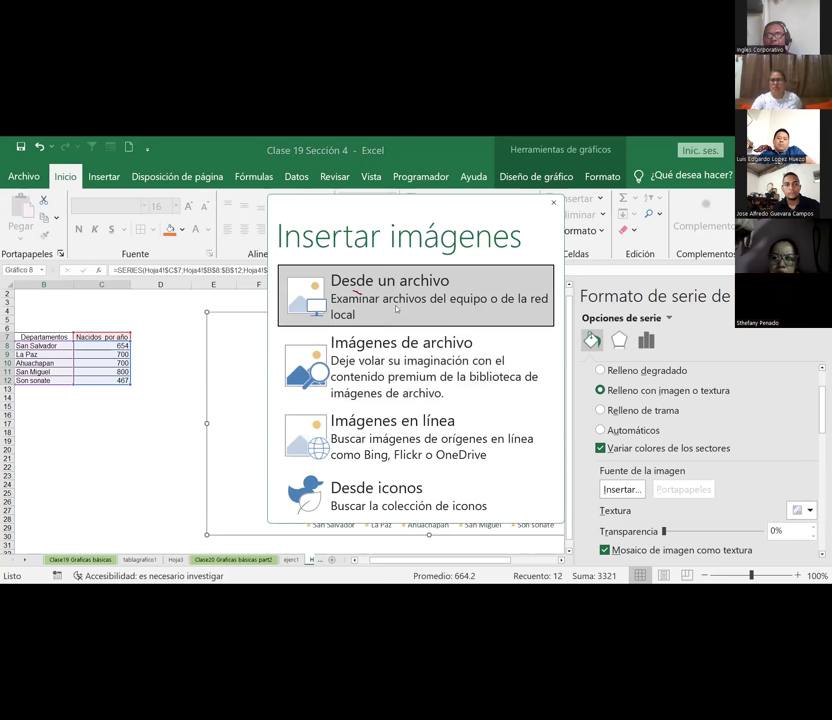
click(395, 297)
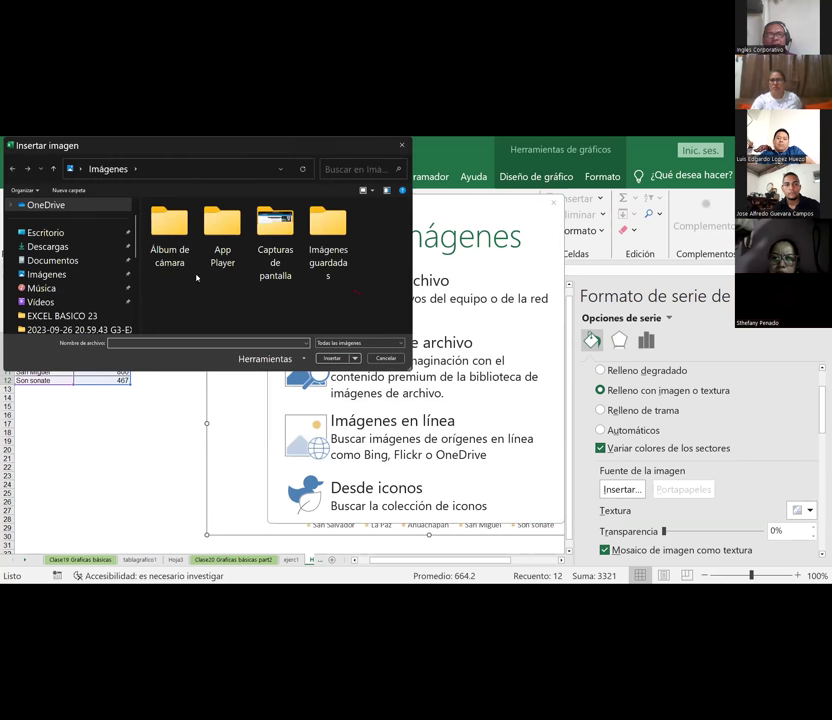
click(47, 247)
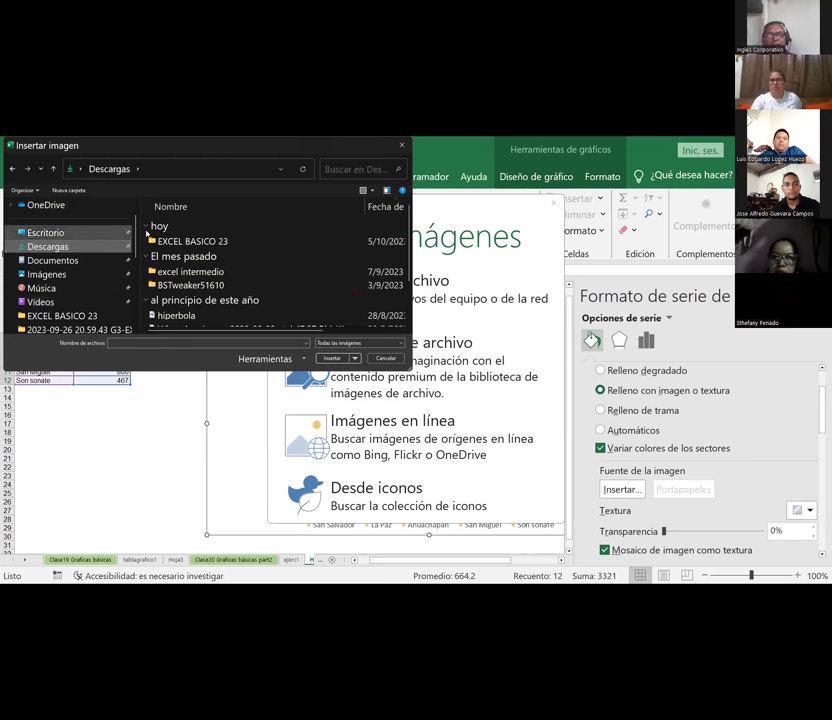
double_click(186, 247)
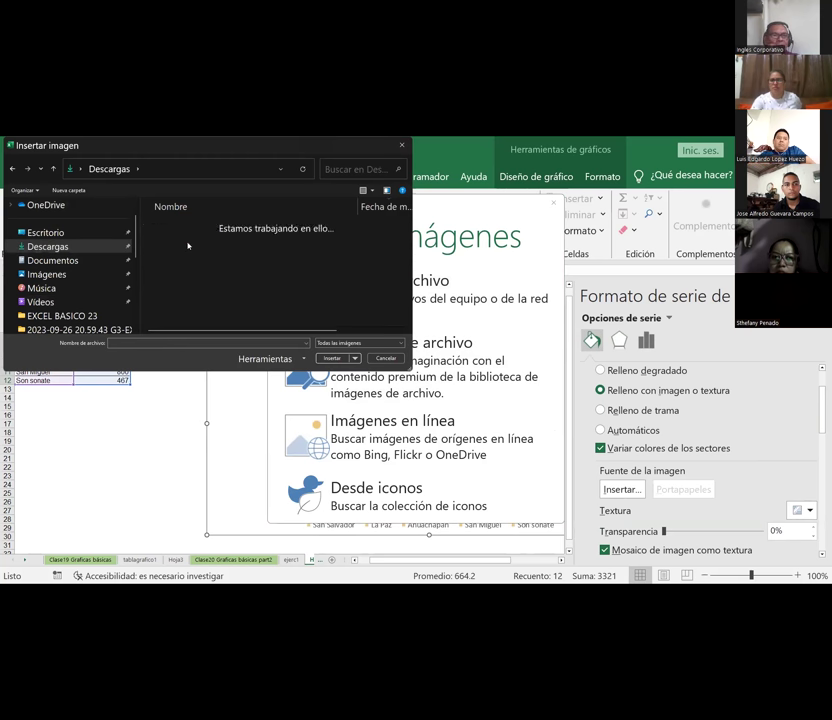
click(185, 241)
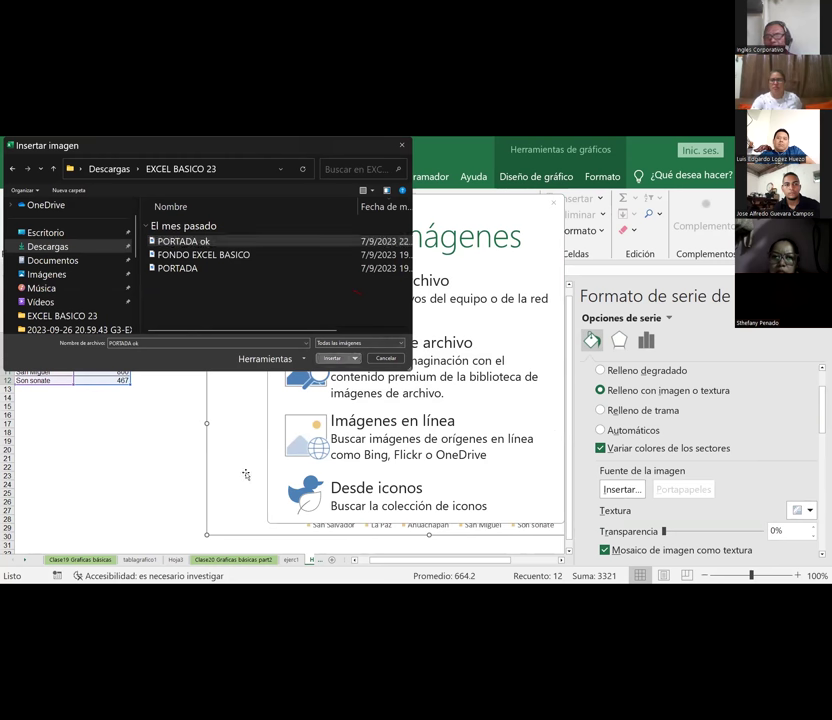
key(Return)
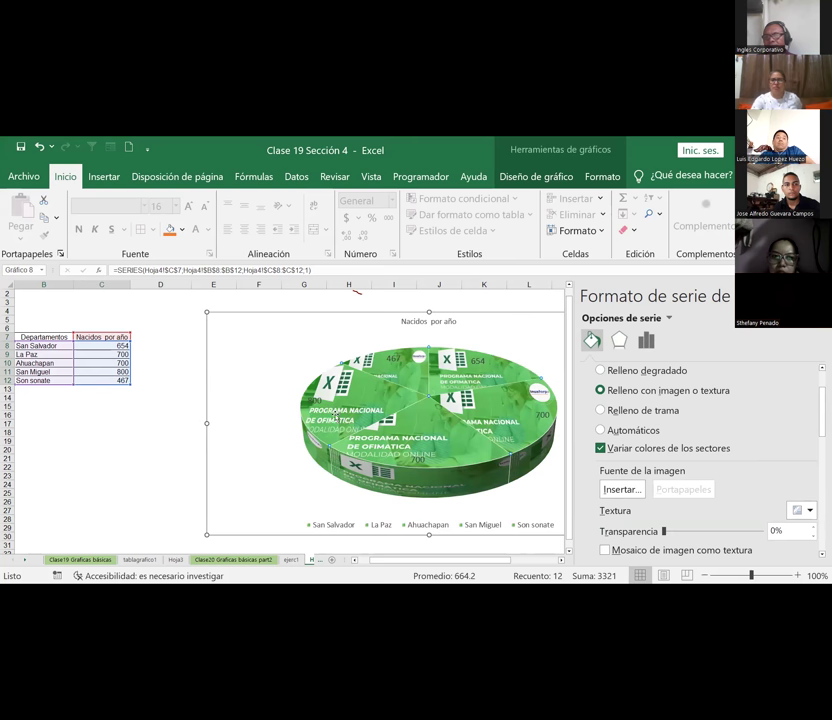
click(541, 413)
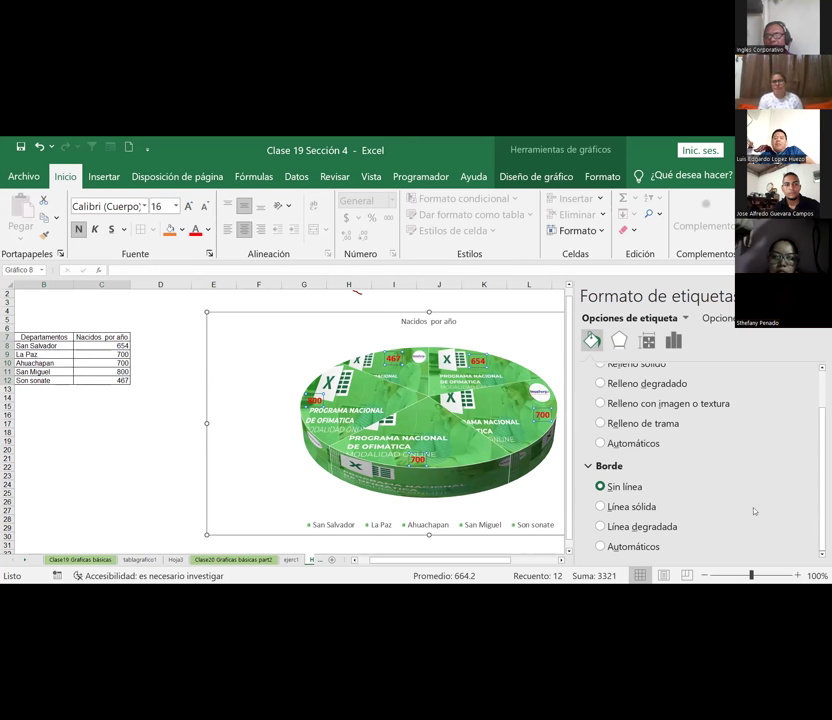
Try a solid border on the value labels, revert to no line, close the pane and reselect the chart
click(603, 507)
click(607, 488)
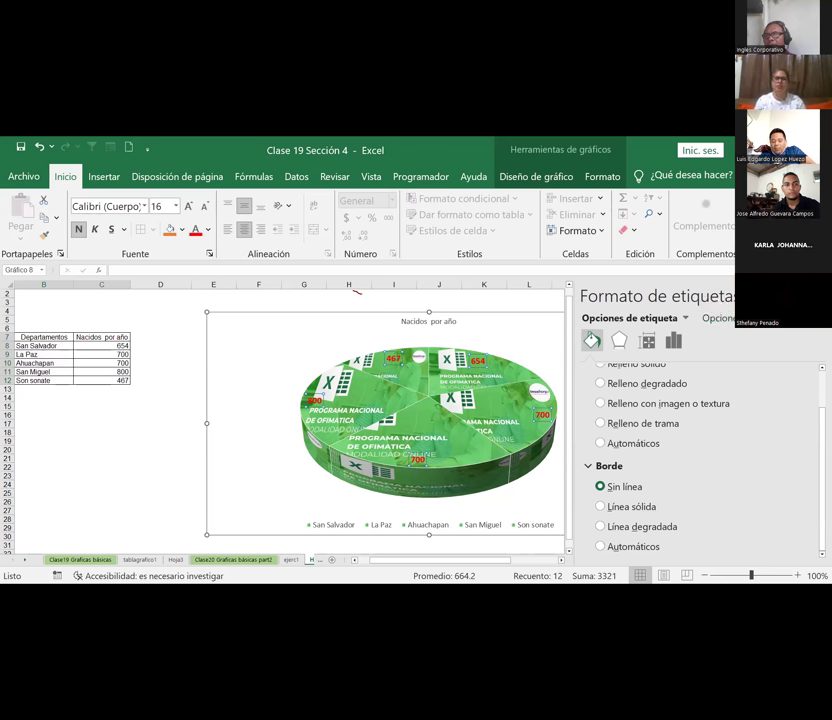
click(818, 296)
click(720, 398)
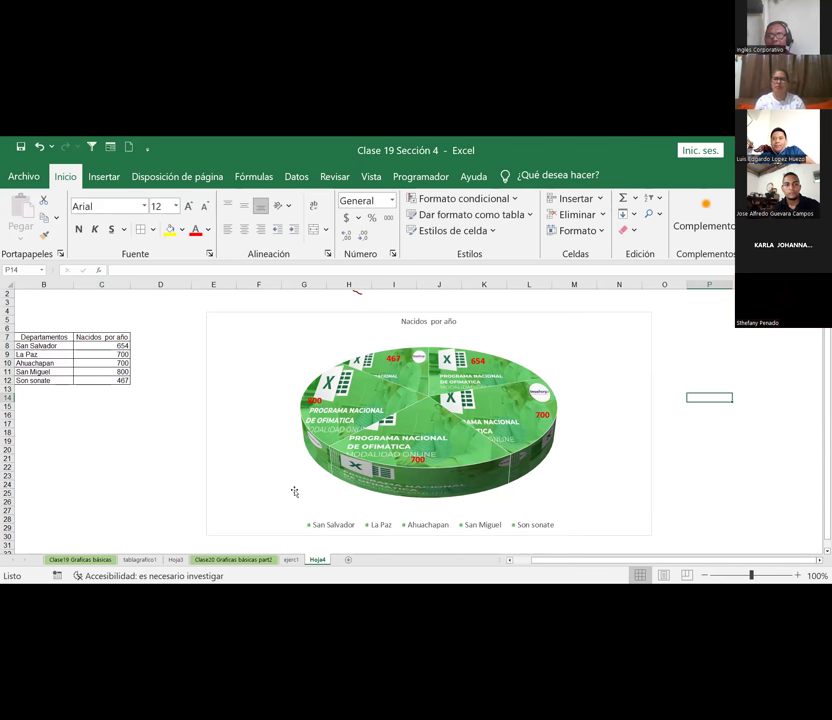
click(338, 525)
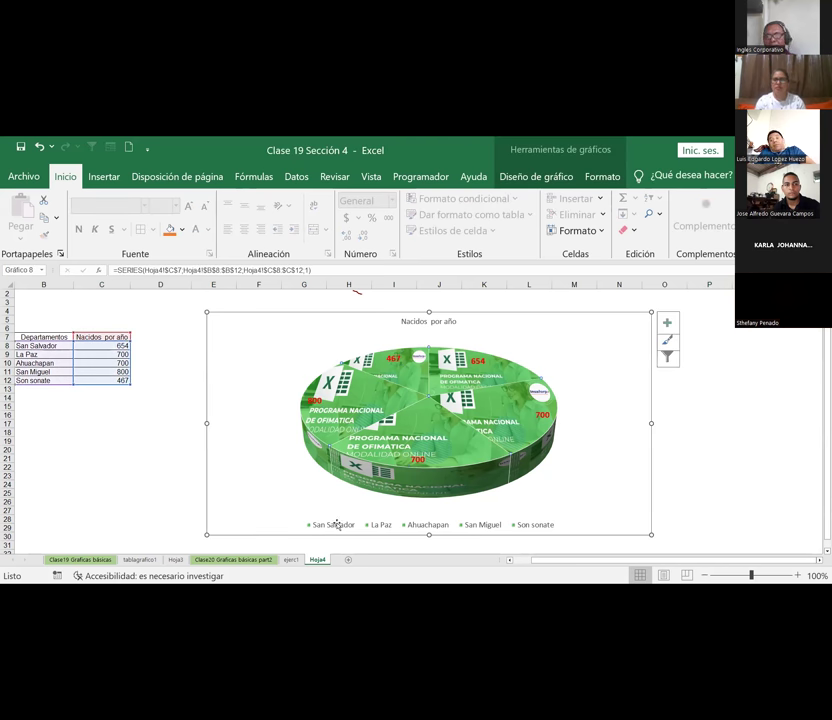
mouse_move(497, 441)
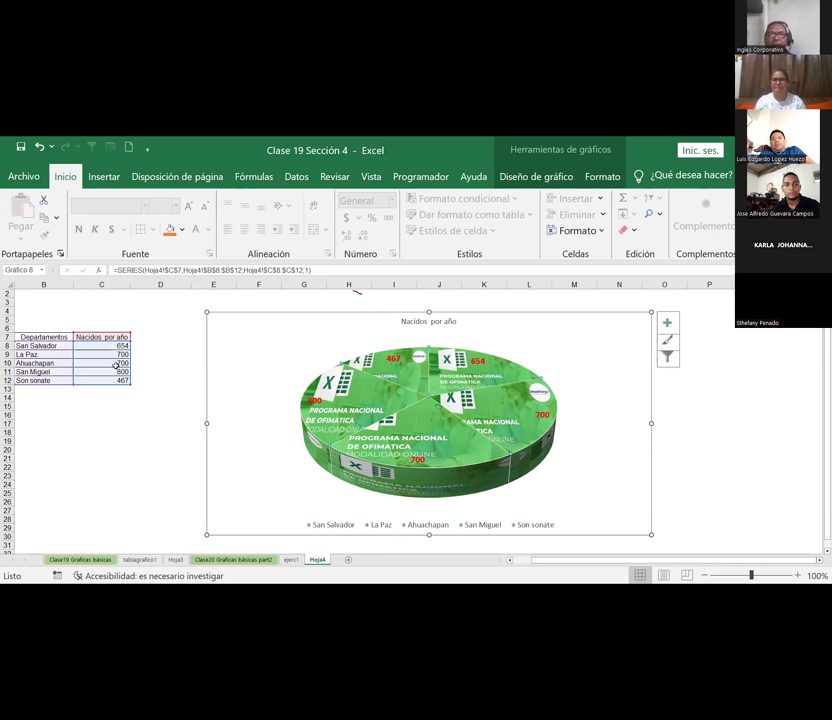
Attempt a chart type change, dismiss the 3D combined chart warning, and close the data point pane
click(104, 176)
double_click(493, 369)
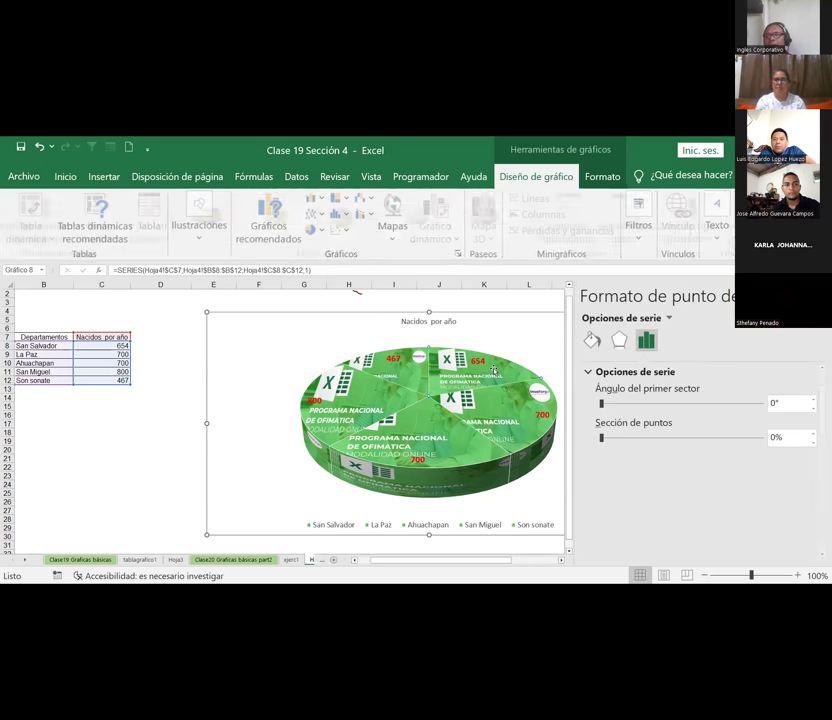
click(536, 176)
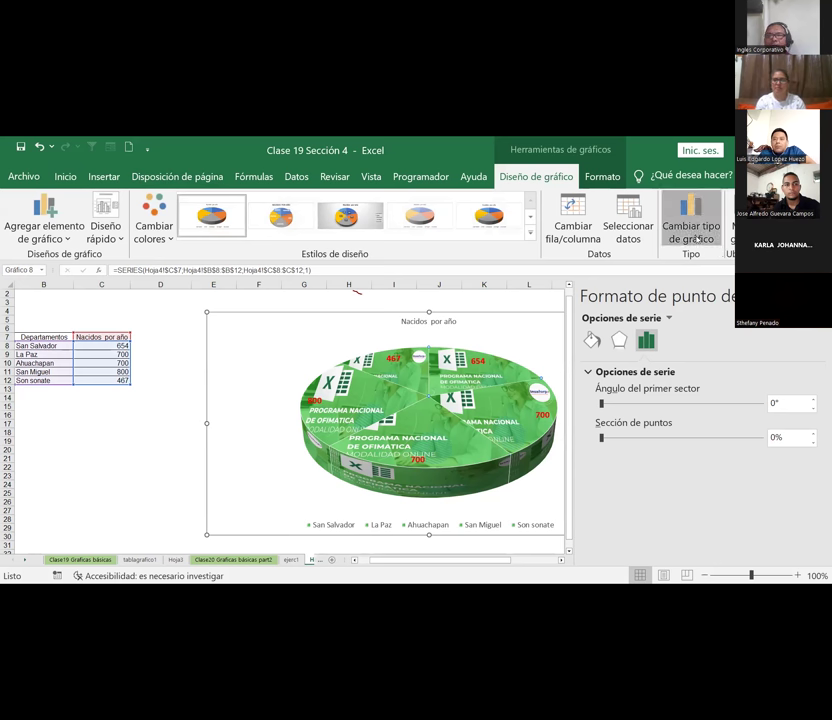
click(697, 236)
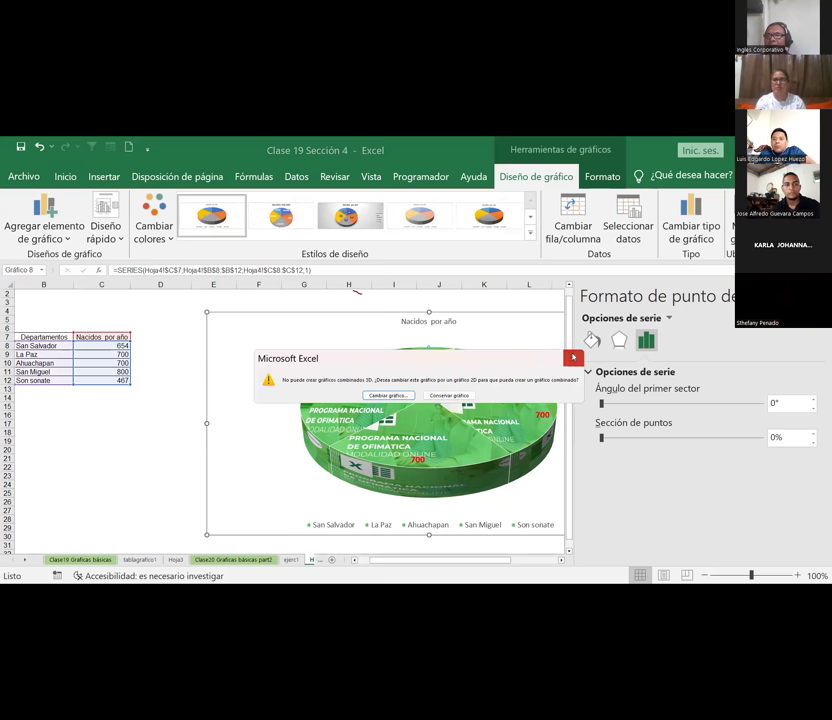
click(573, 358)
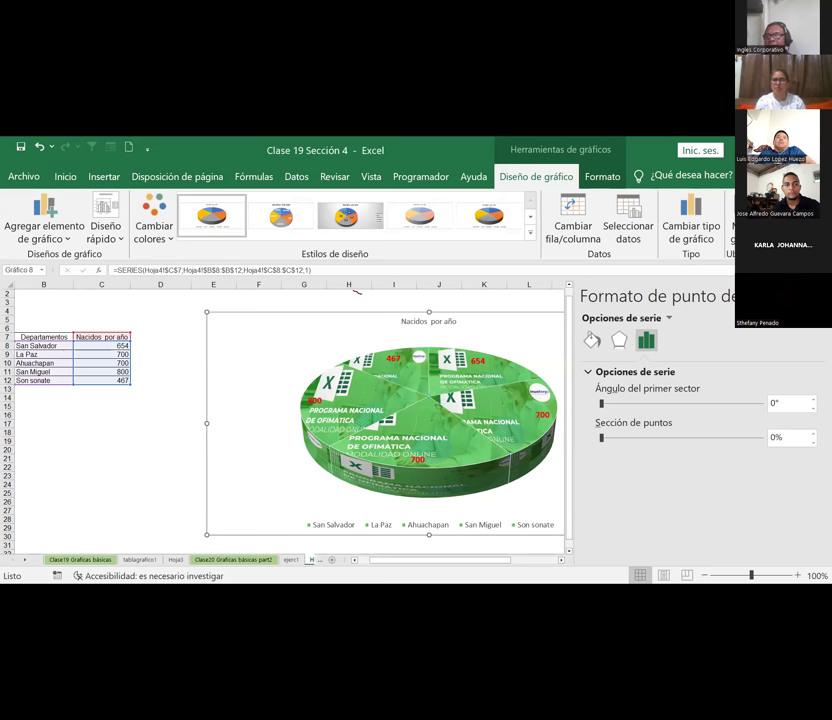
click(820, 296)
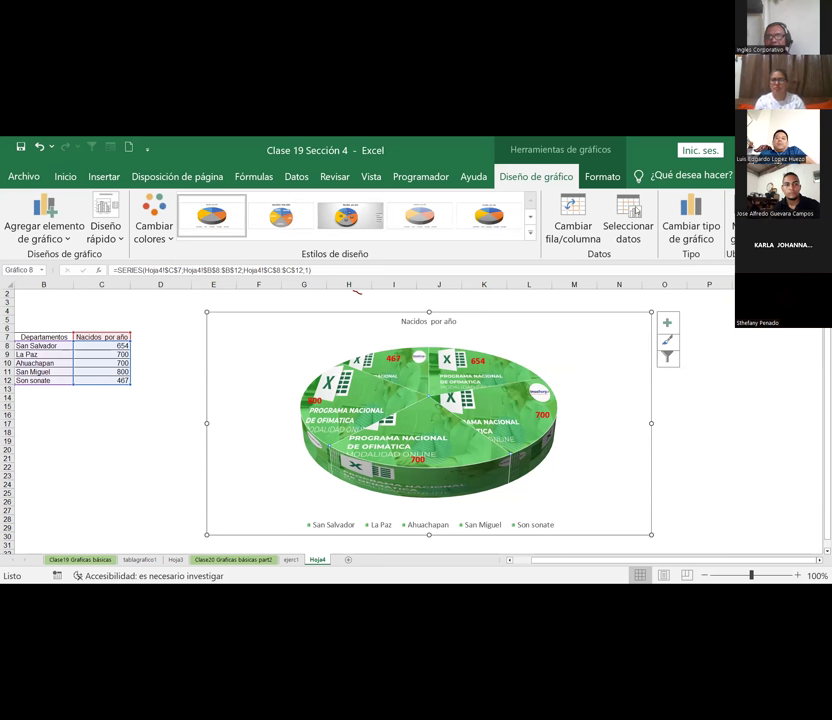
Add a blank sheet, then chart ejerc1's B7:D13 as a 3D line chart with the third style
click(349, 560)
click(291, 560)
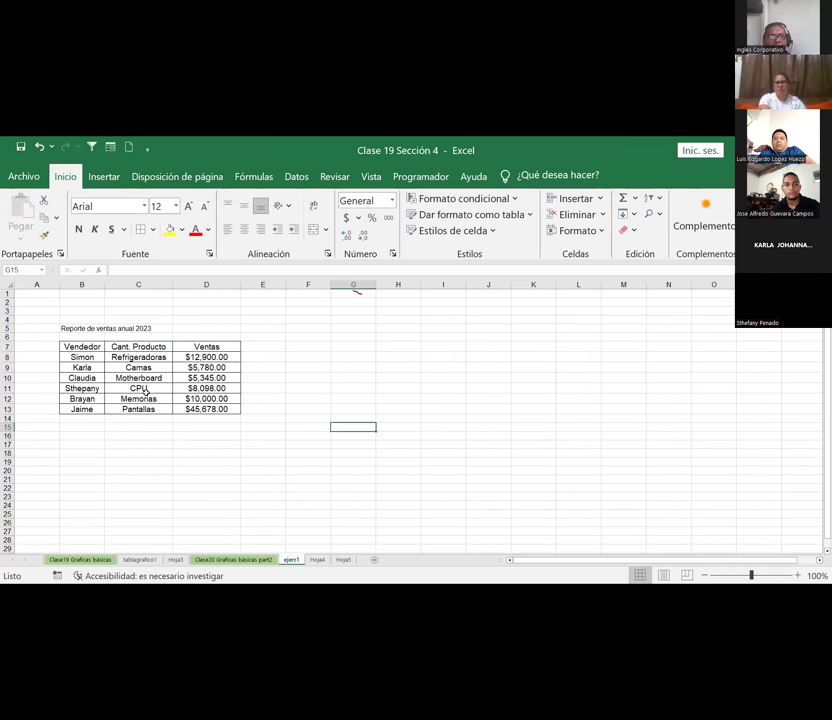
click(82, 346)
drag(82, 346, 214, 409)
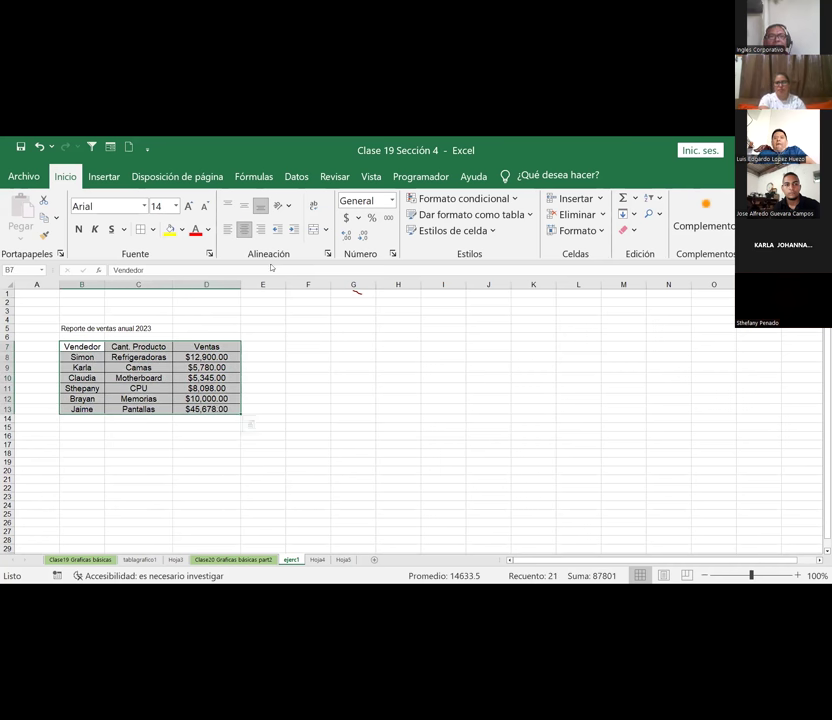
click(104, 177)
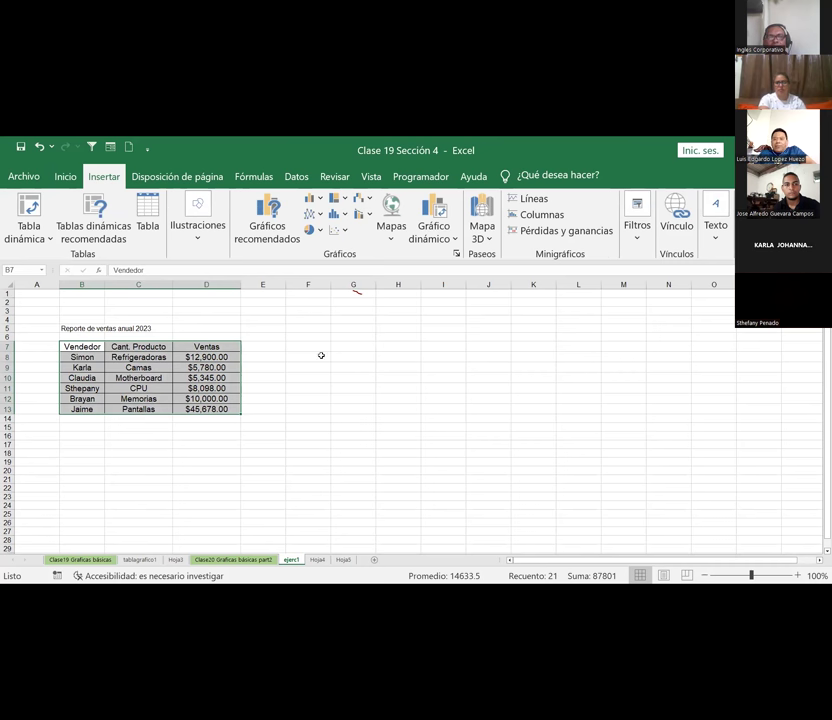
click(318, 214)
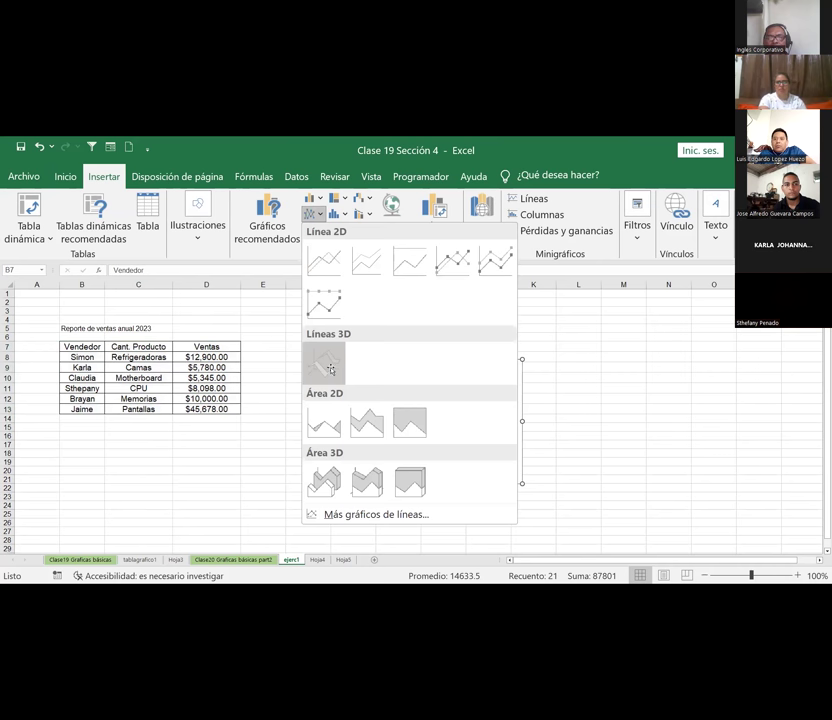
click(331, 369)
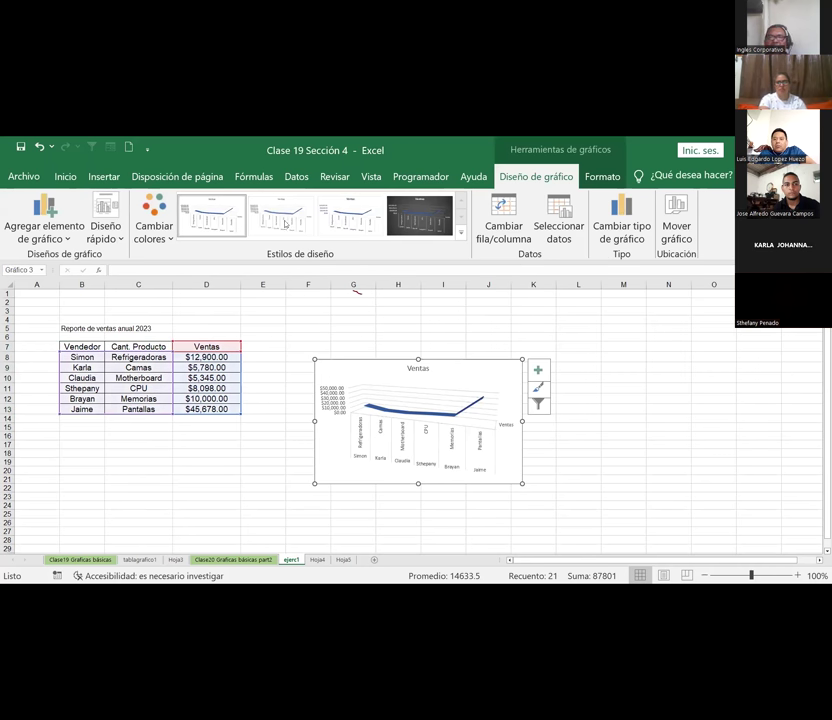
click(350, 215)
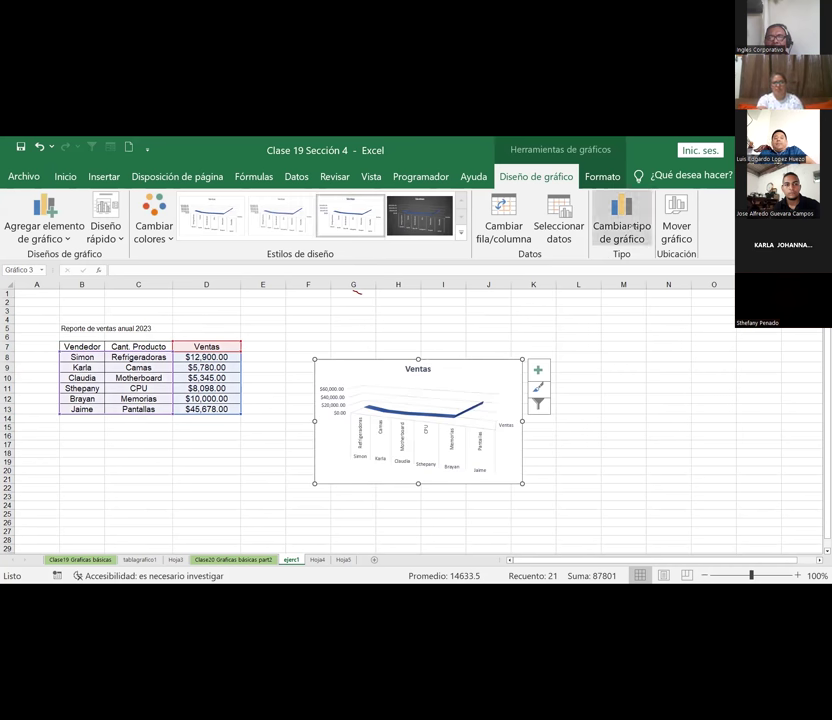
Convert the Ventas chart to a pie, stretch it across columns E–L, and open series formatting
click(620, 225)
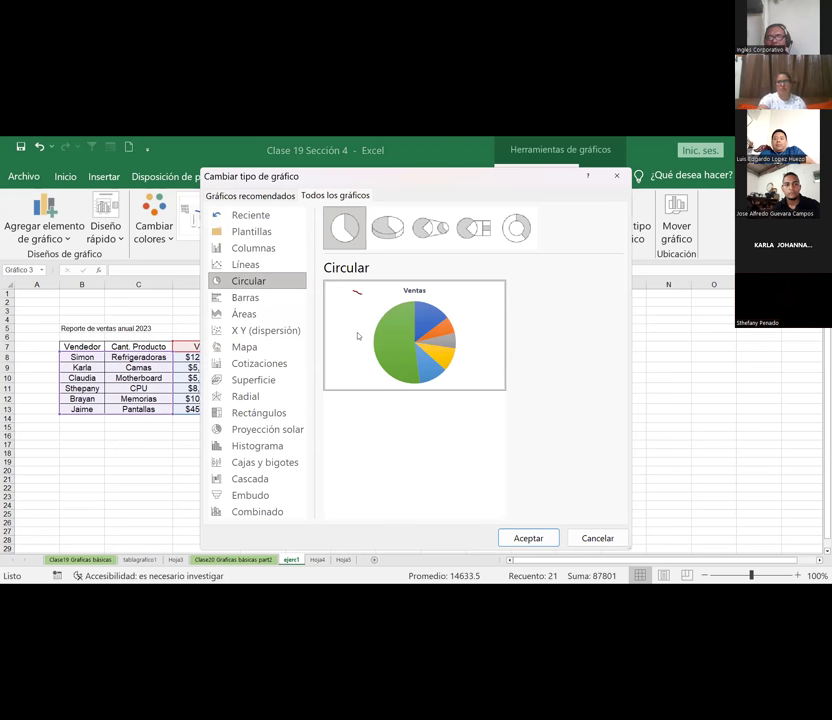
click(527, 539)
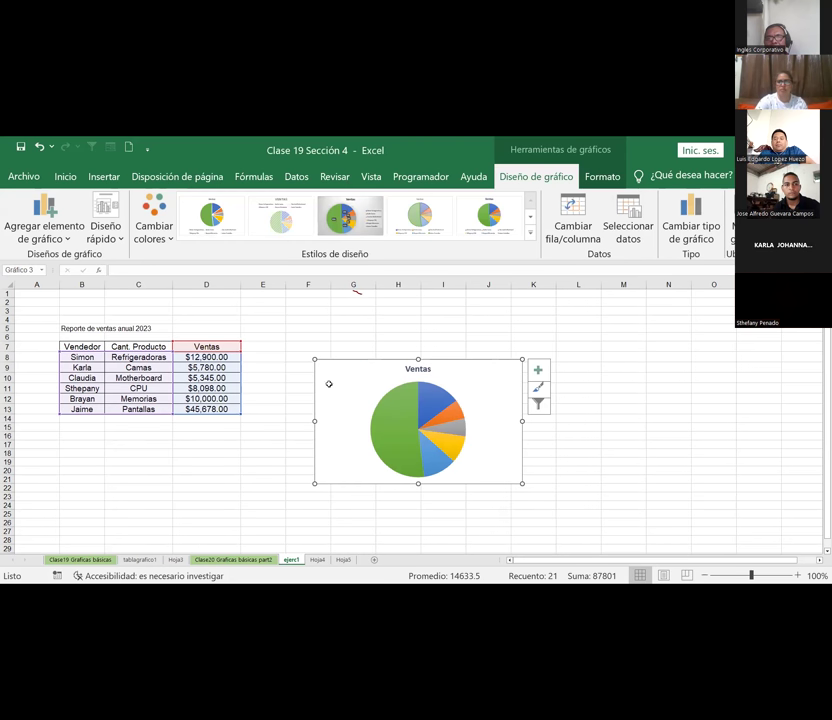
drag(314, 422, 222, 422)
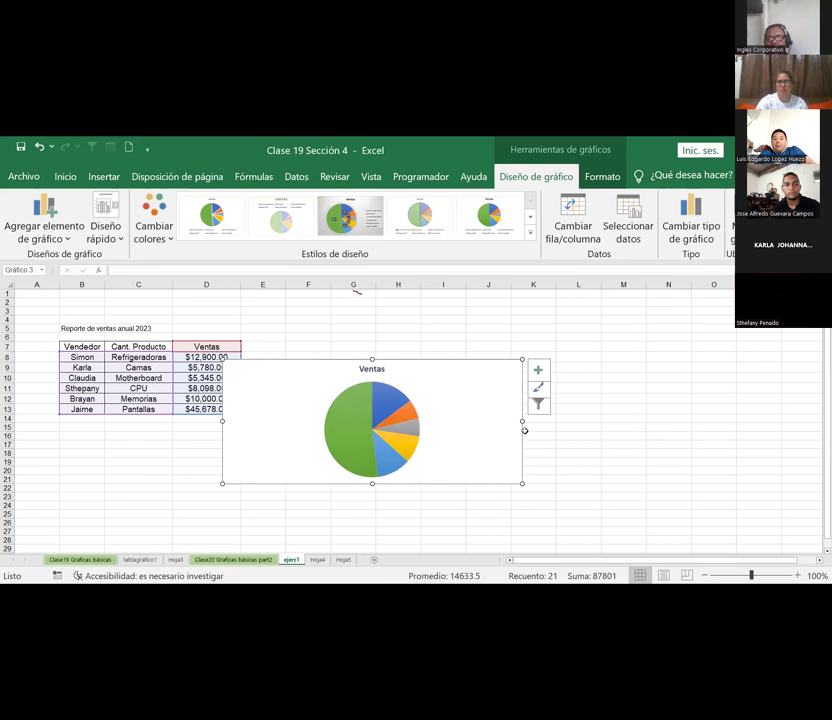
drag(522, 427, 566, 424)
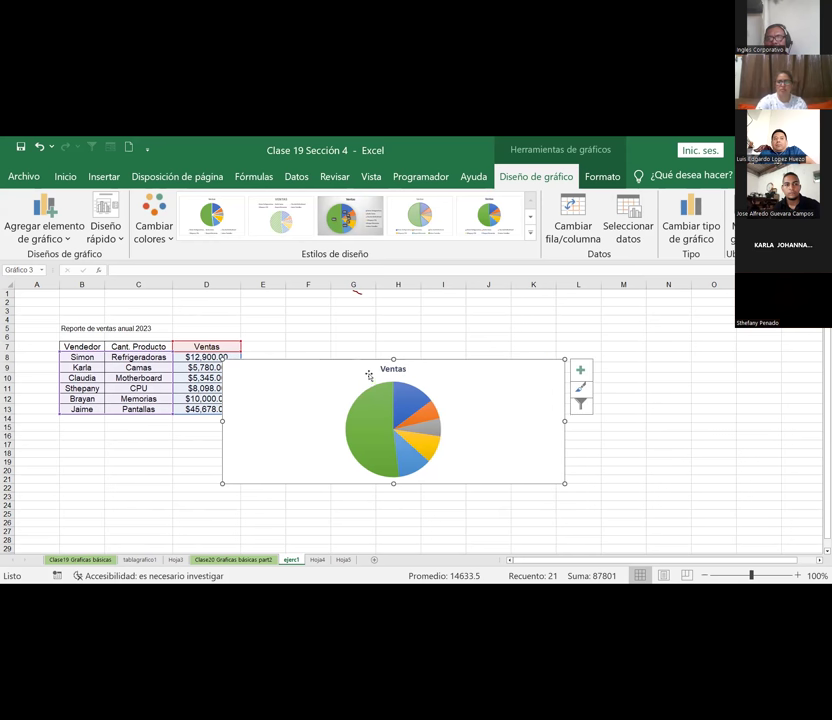
drag(393, 358, 395, 290)
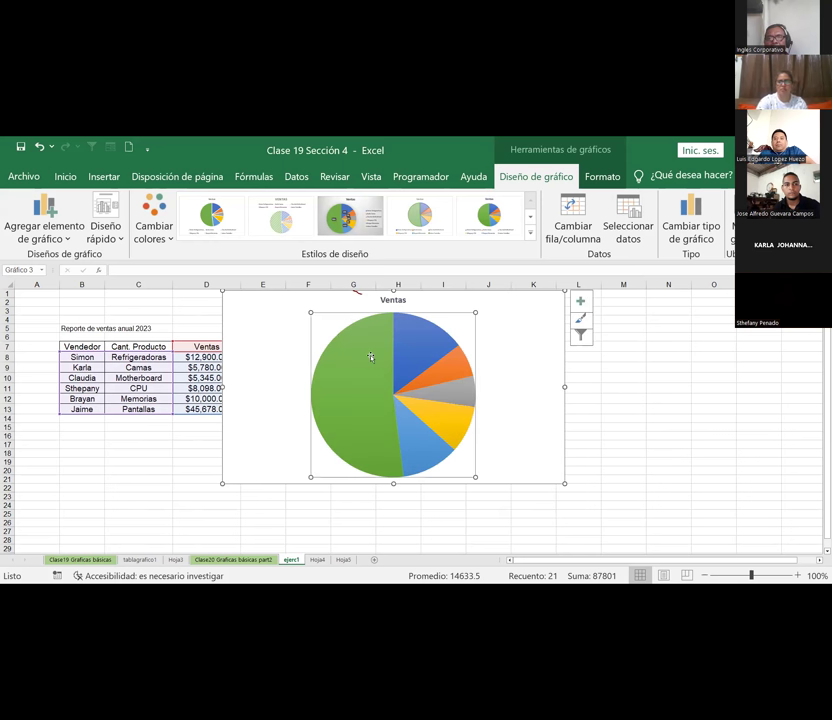
double_click(371, 357)
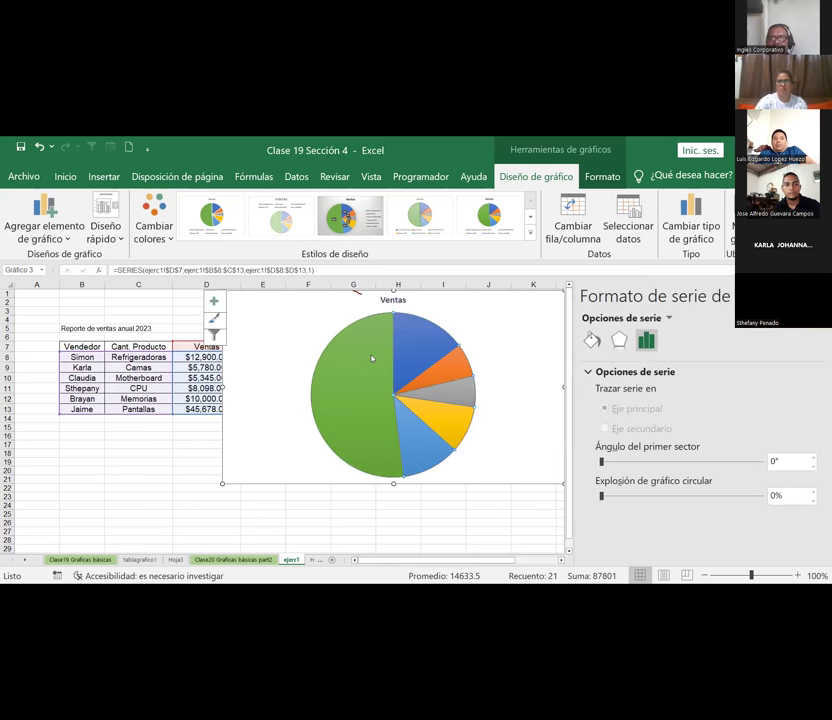
Add data labels to the sales pie and apply the blue background chart style
right_click(371, 357)
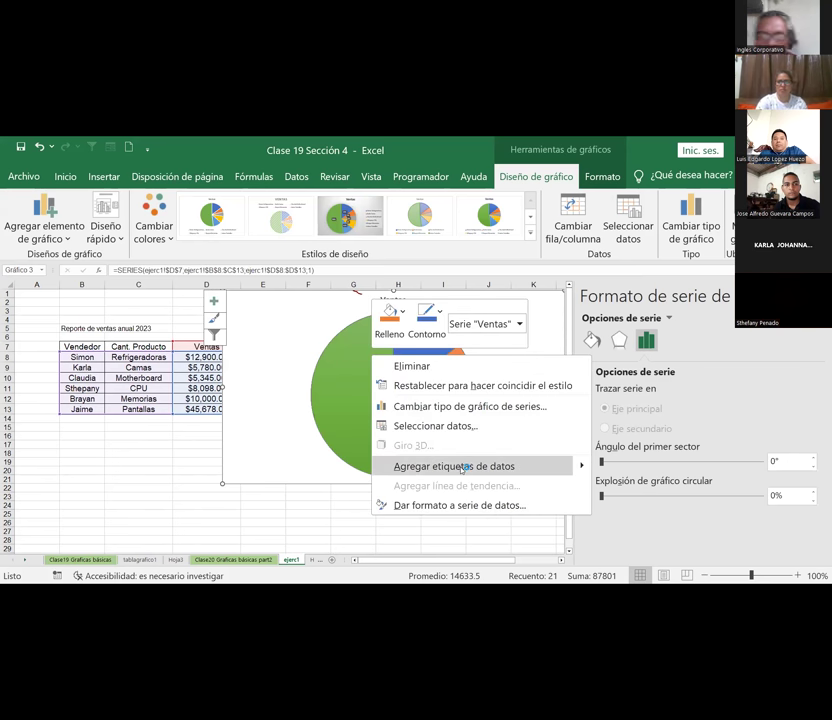
click(460, 466)
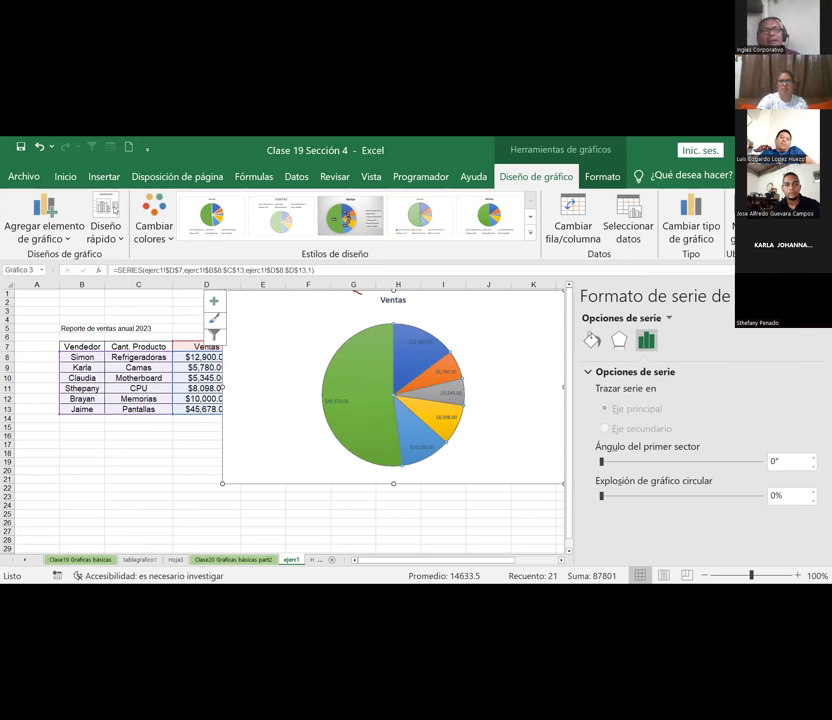
click(65, 176)
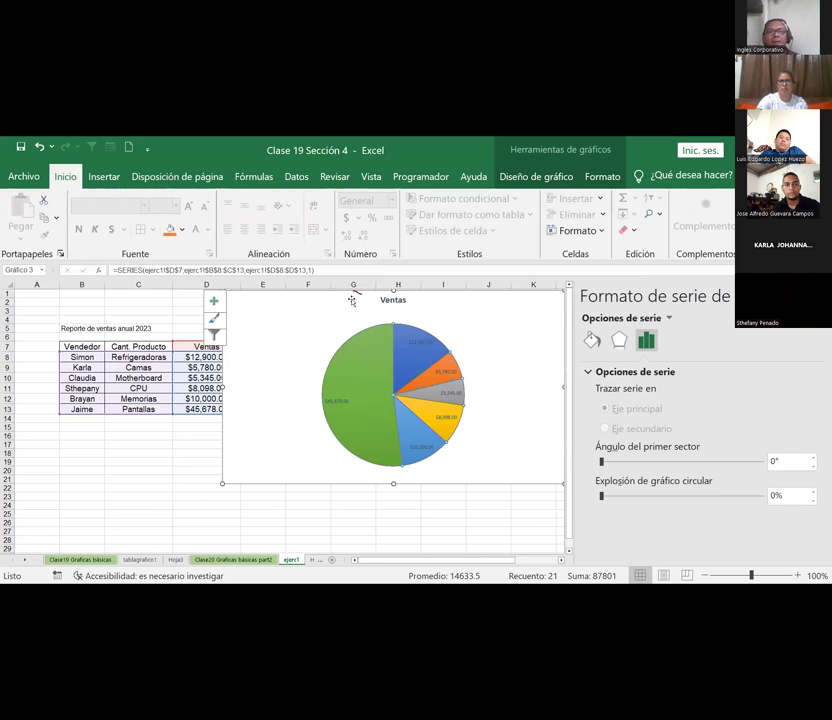
click(359, 367)
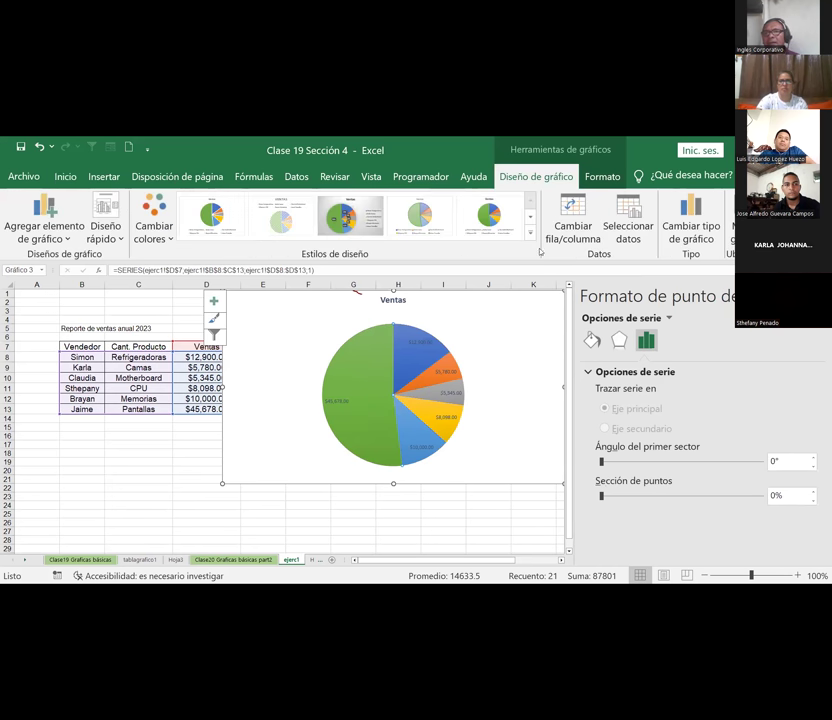
click(531, 234)
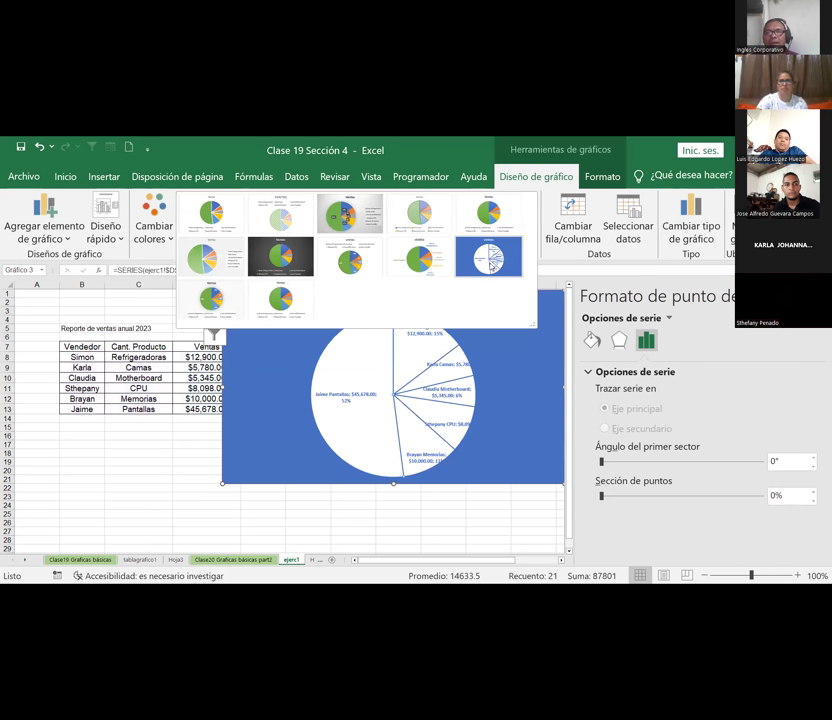
click(491, 266)
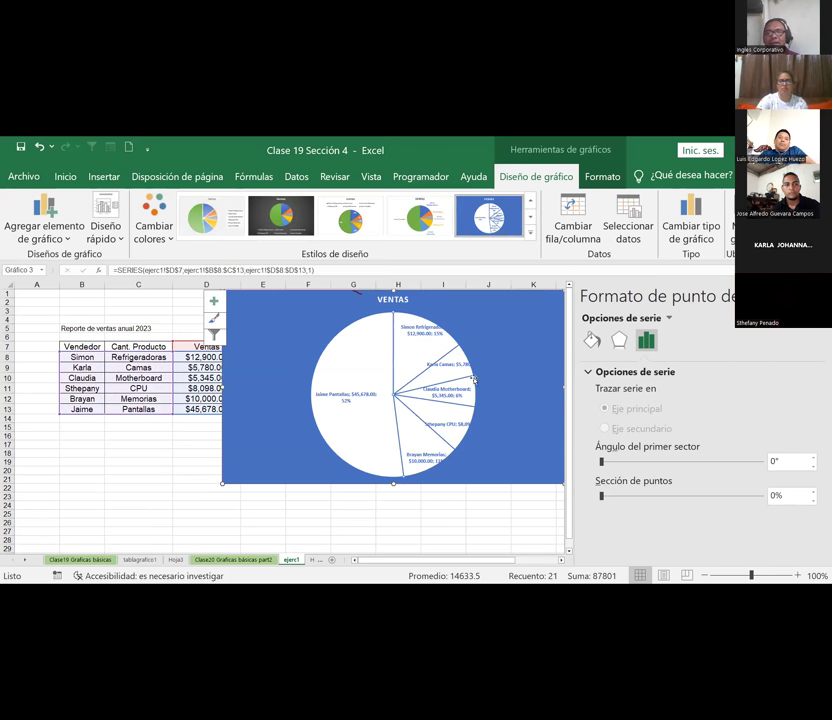
click(349, 396)
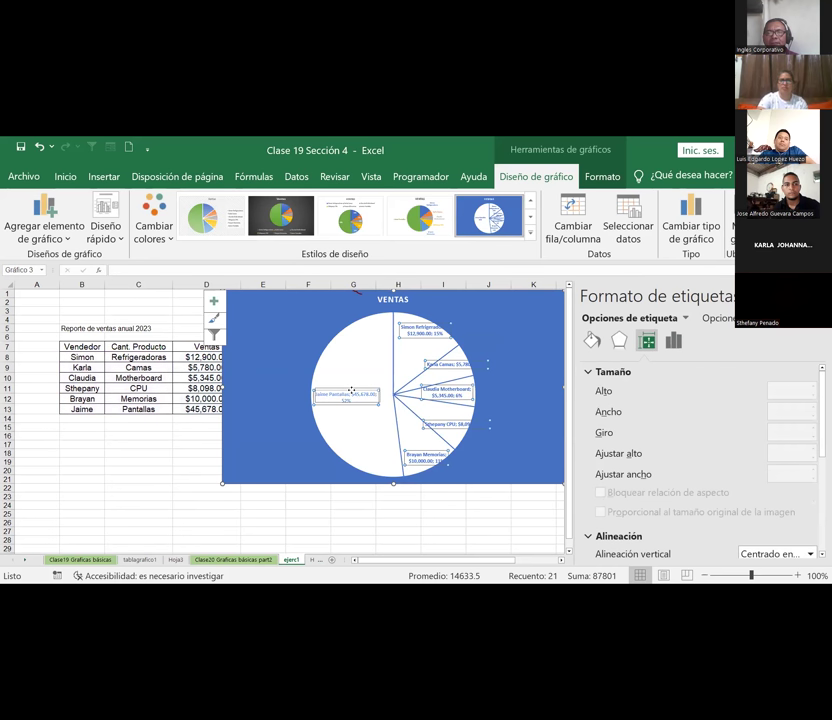
Delete the VENTAS pie chart from the ejerc1 sheet
click(403, 513)
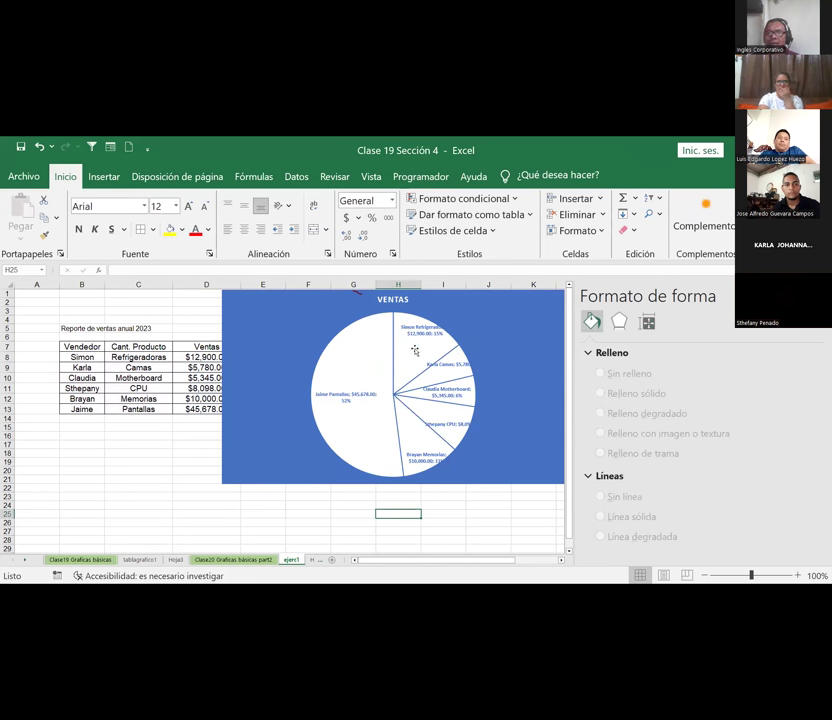
click(487, 310)
key(Delete)
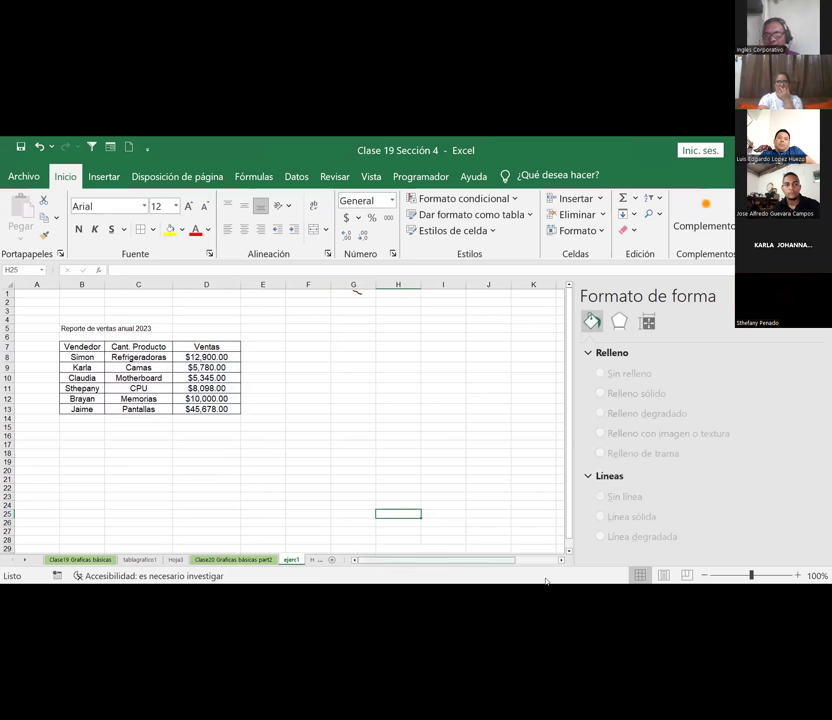
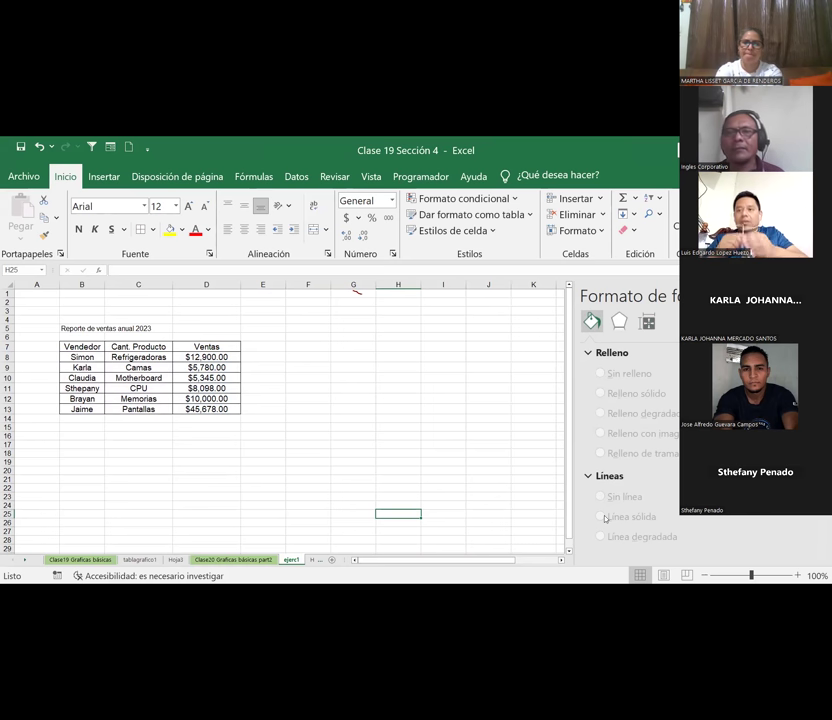
Leave the ejerc1 report, pass through the blank sheets to Hoja5, then show Clase19 Graficas basicas
click(456, 532)
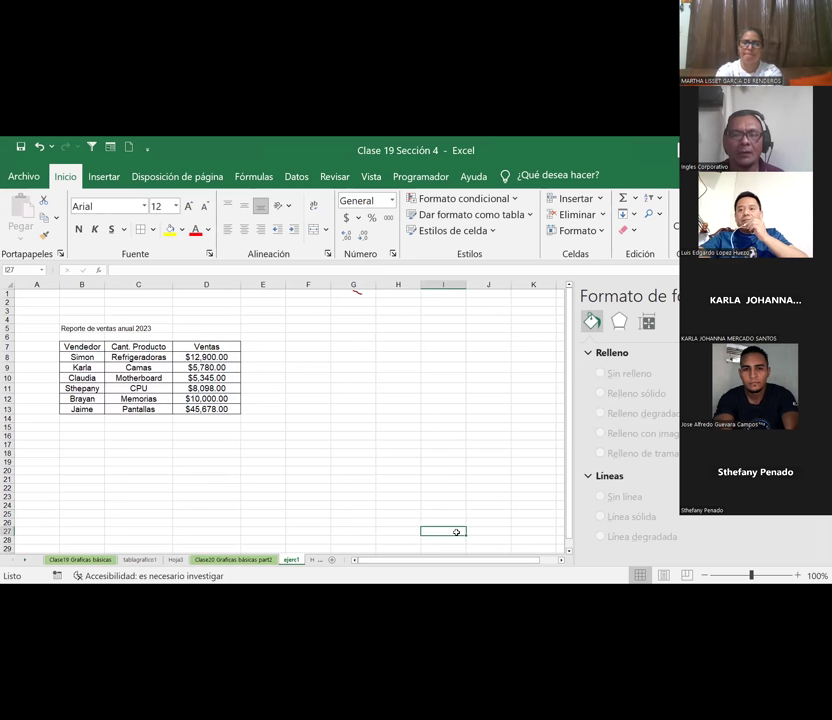
key(ctrl+Page_Down)
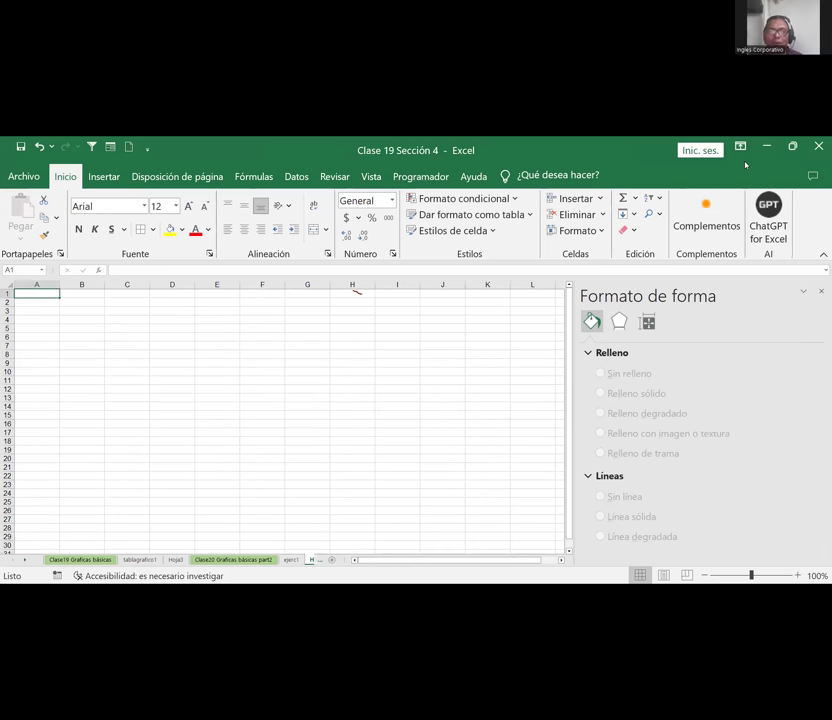
click(820, 292)
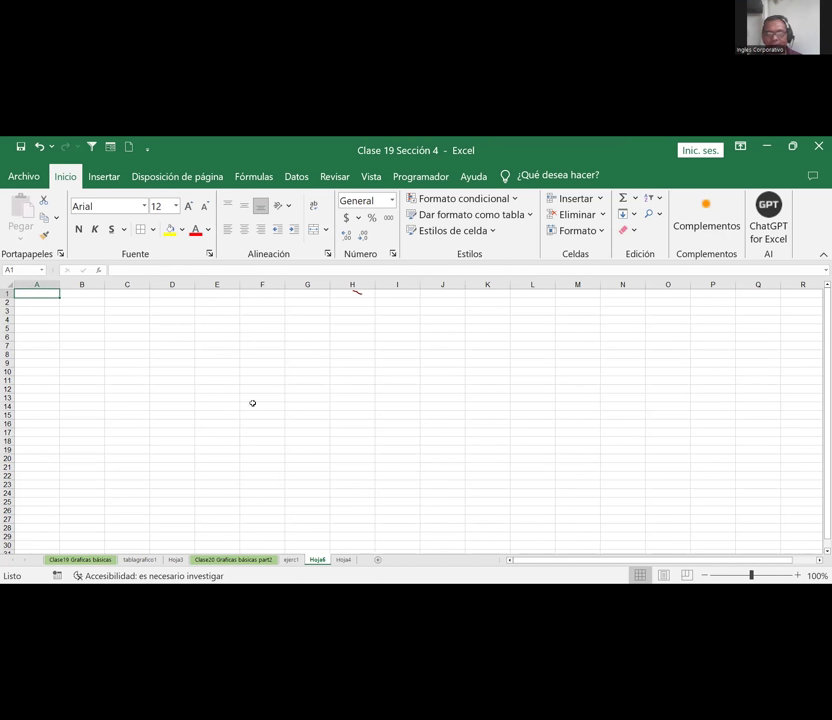
click(366, 560)
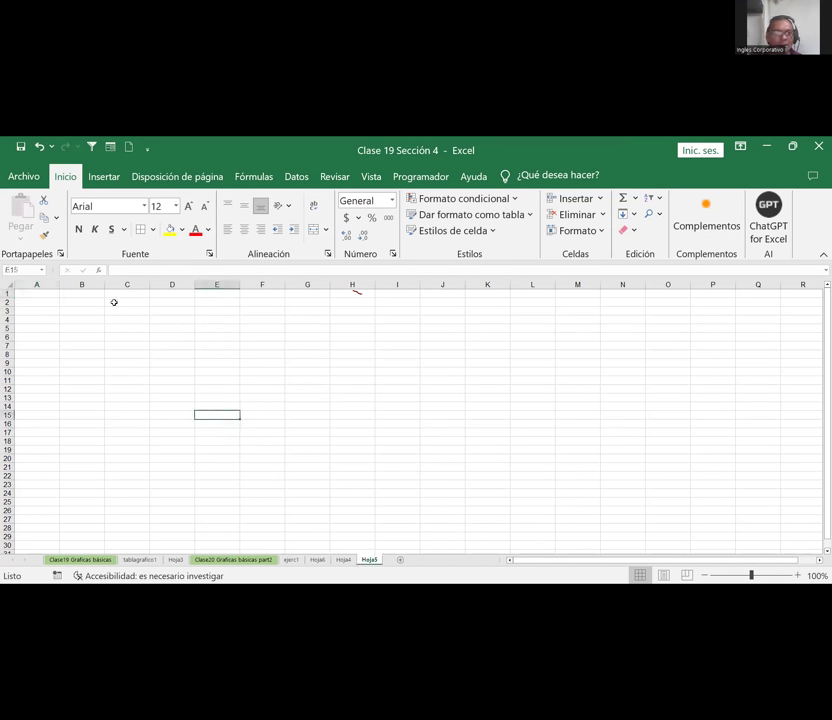
click(115, 301)
click(90, 560)
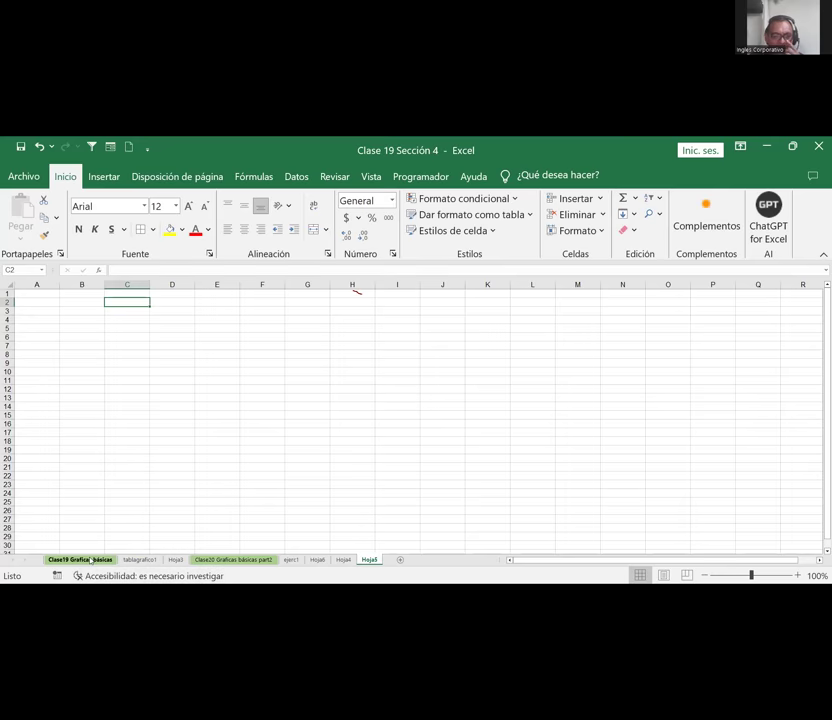
On tablagrafico1, select the Artículo and Precio Compra range D3:E8 and show the Dispersión chart types
click(152, 561)
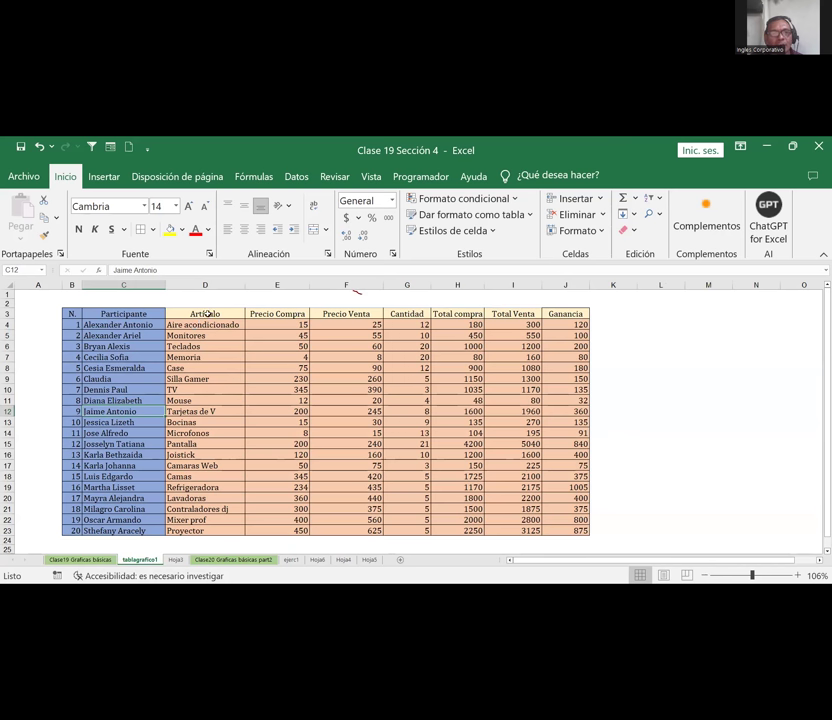
drag(206, 314, 284, 366)
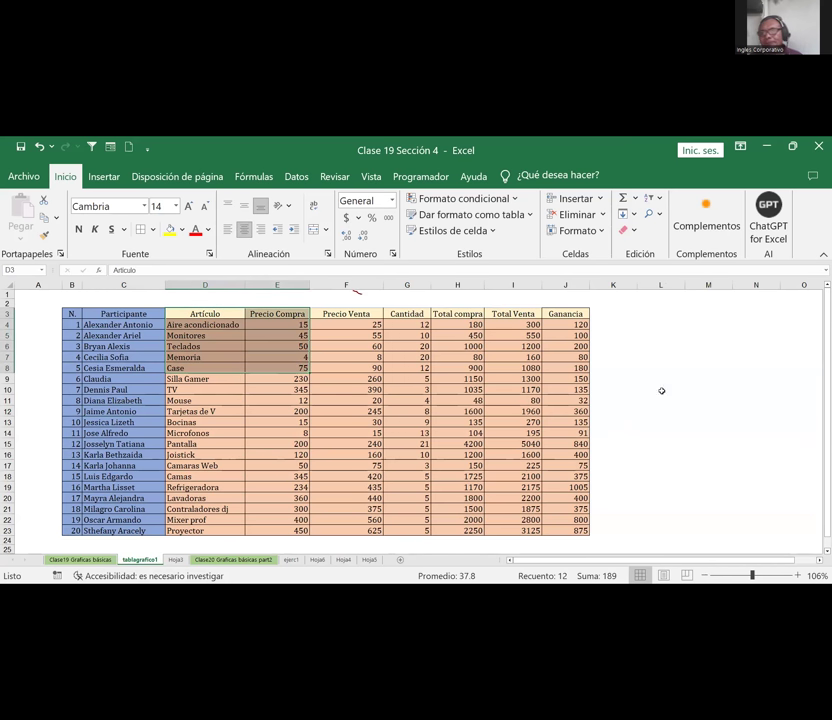
click(103, 177)
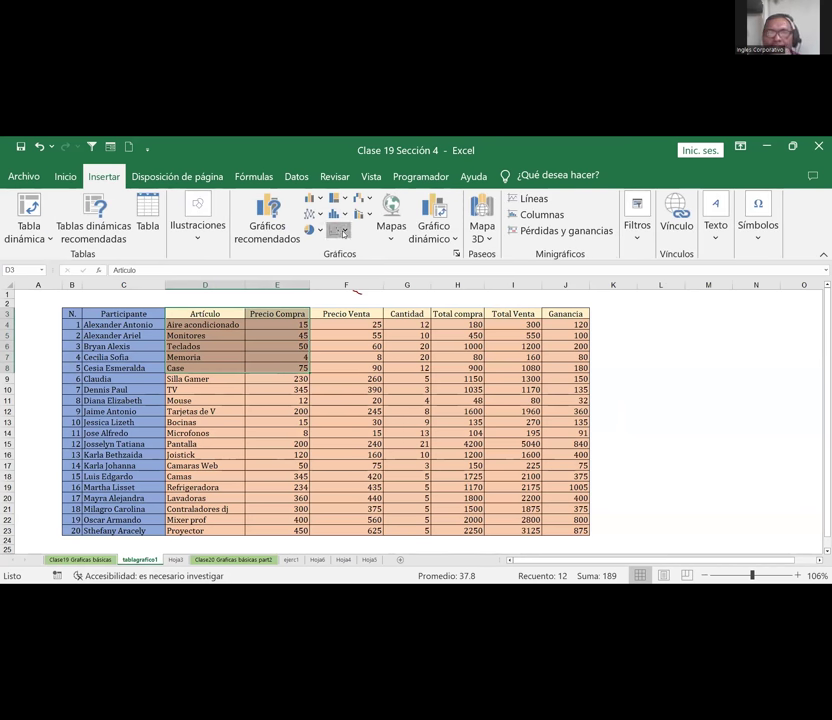
click(343, 232)
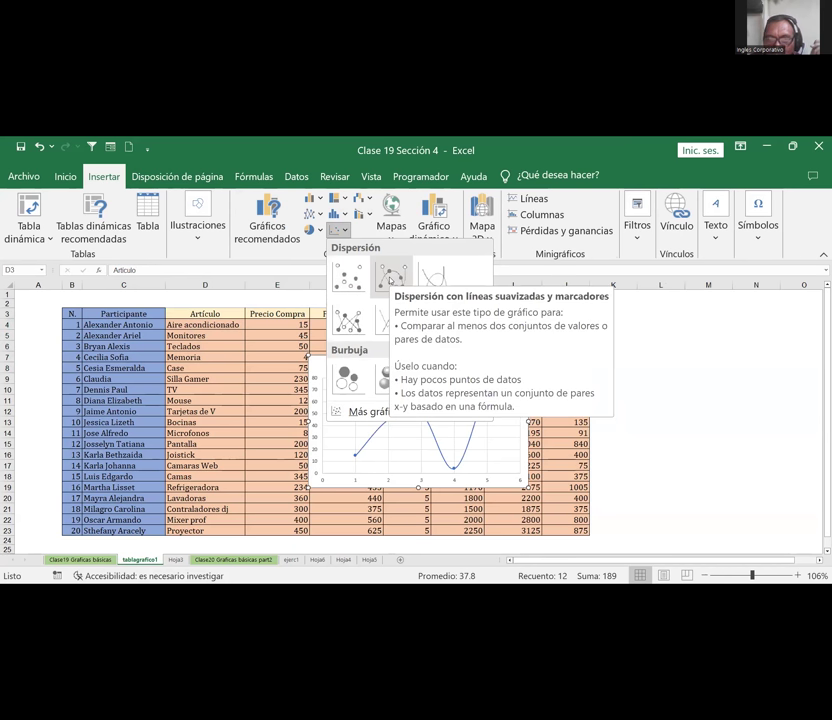
Insert a scatter chart with straight lines and markers, reposition it, and bring up horizontal axis formatting
click(350, 326)
drag(371, 364, 350, 304)
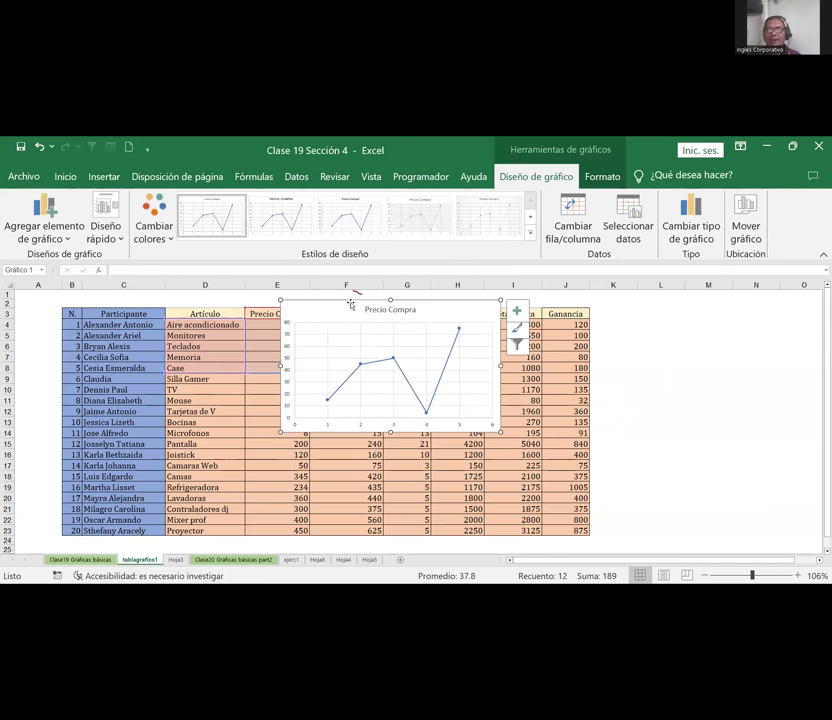
mouse_move(403, 376)
double_click(328, 428)
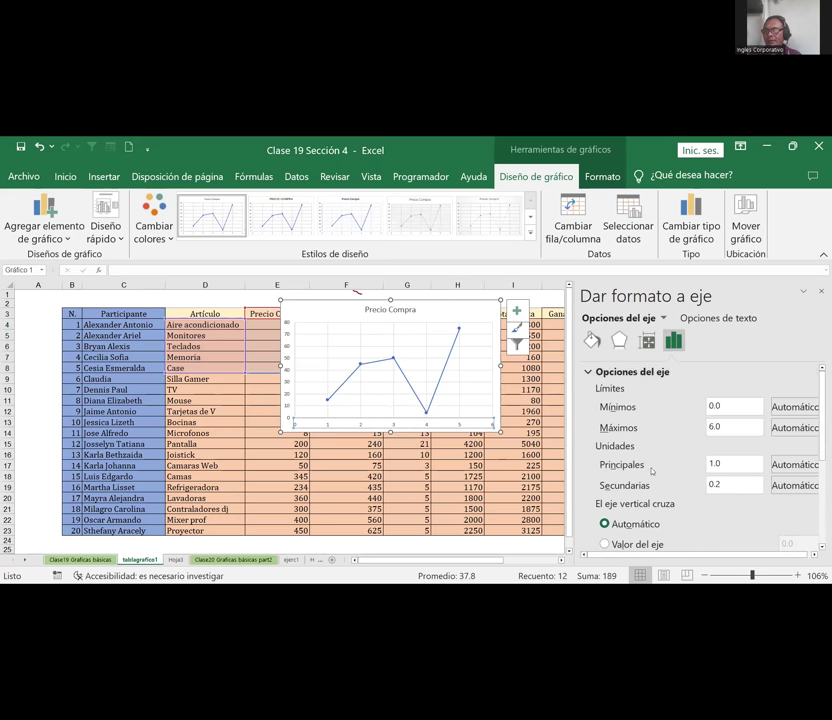
Browse the axis label, tick mark, size and properties, and fill and line settings in Dar formato a eje
scroll(660, 470, down, 3)
scroll(660, 470, down, 3)
scroll(660, 470, down, 1)
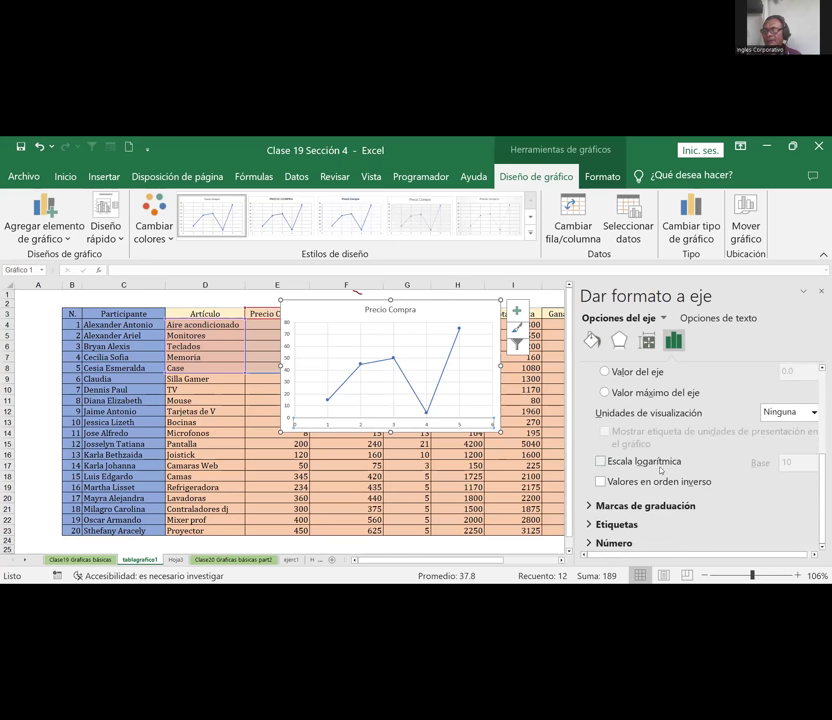
click(606, 524)
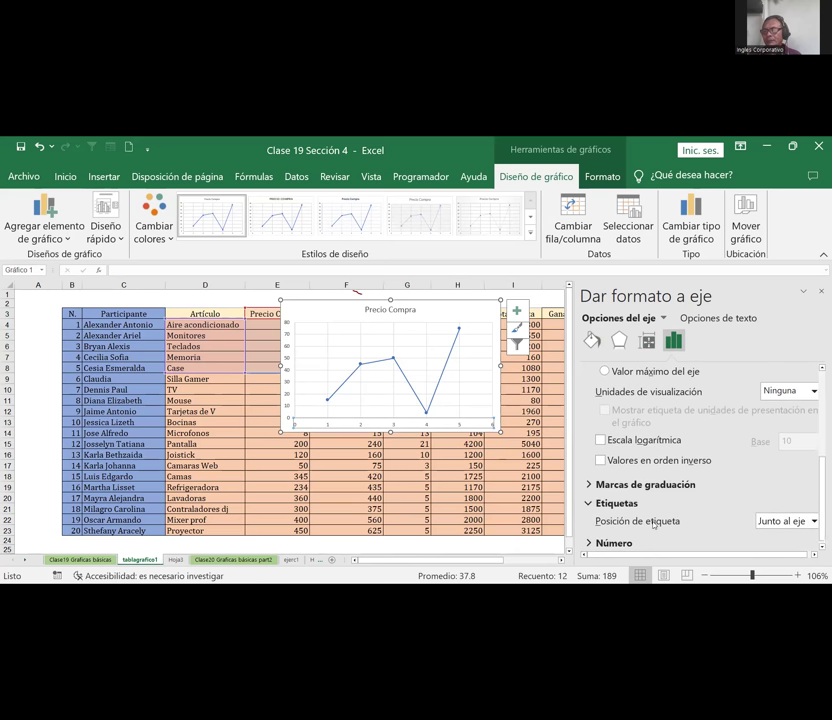
click(620, 486)
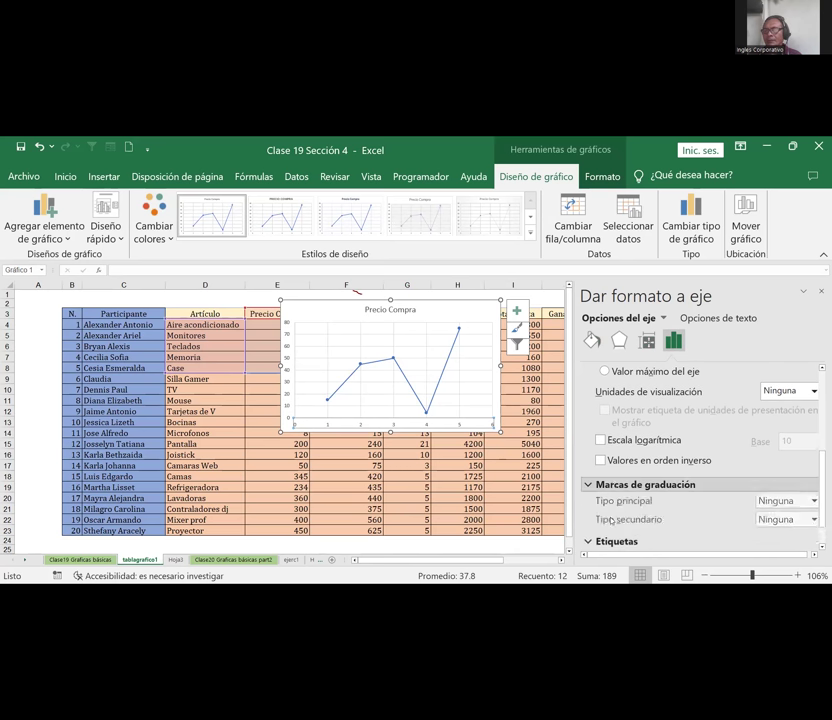
scroll(612, 520, up, 3)
scroll(610, 521, up, 3)
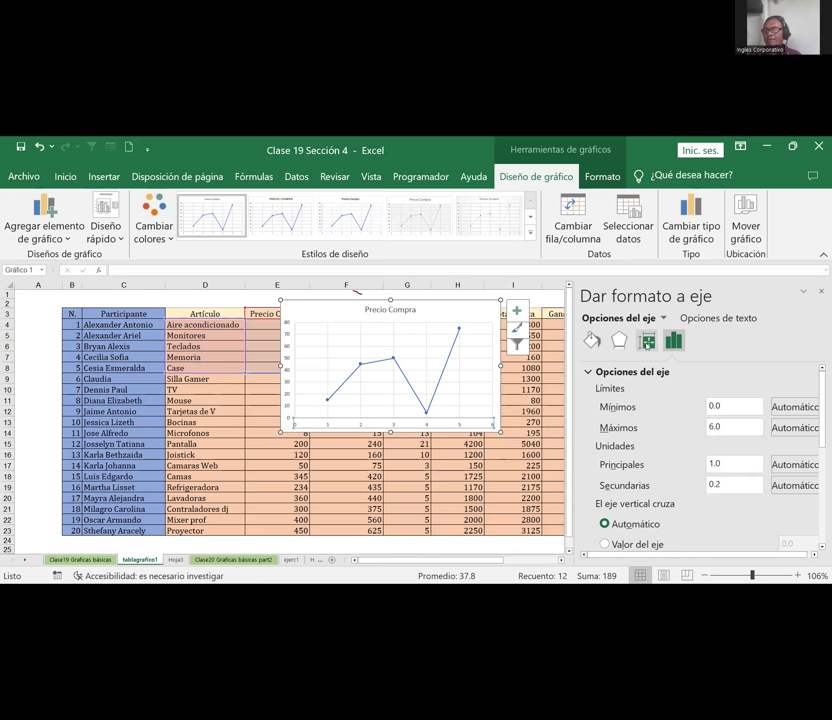
click(646, 340)
click(591, 341)
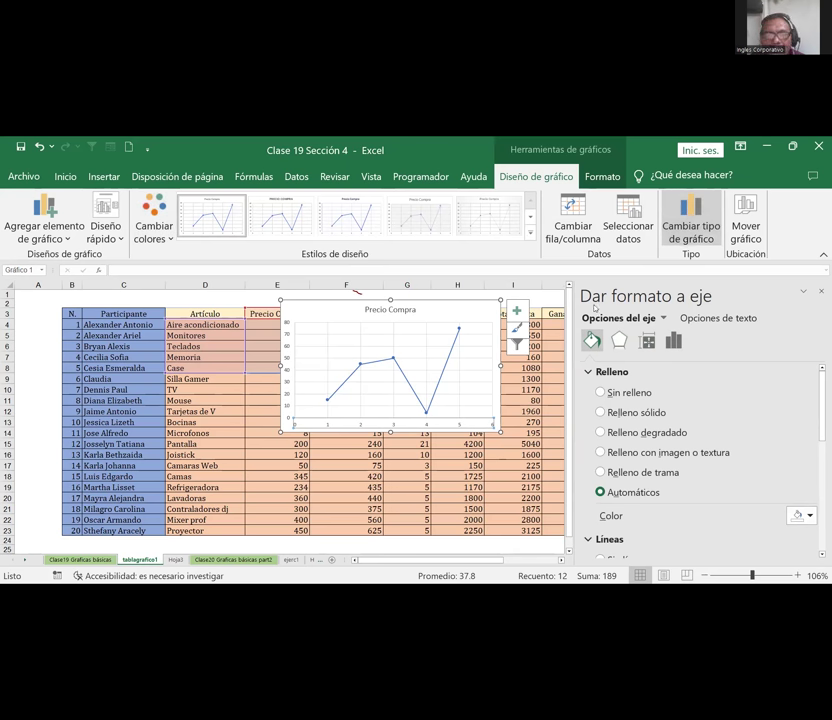
Change the chart type to Columnas agrupadas after previewing the Áreas and Líneas options
click(690, 222)
click(242, 314)
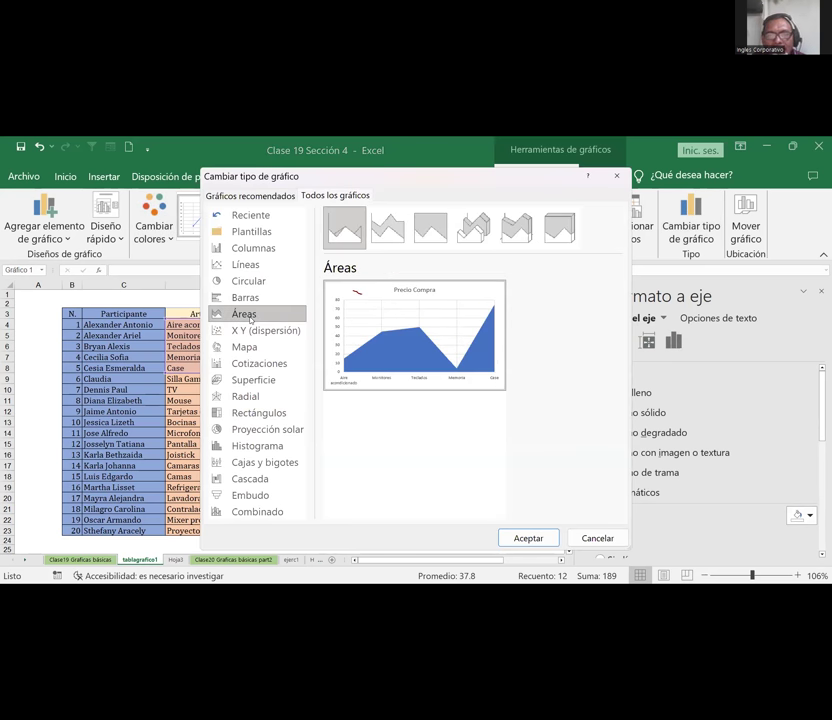
click(250, 266)
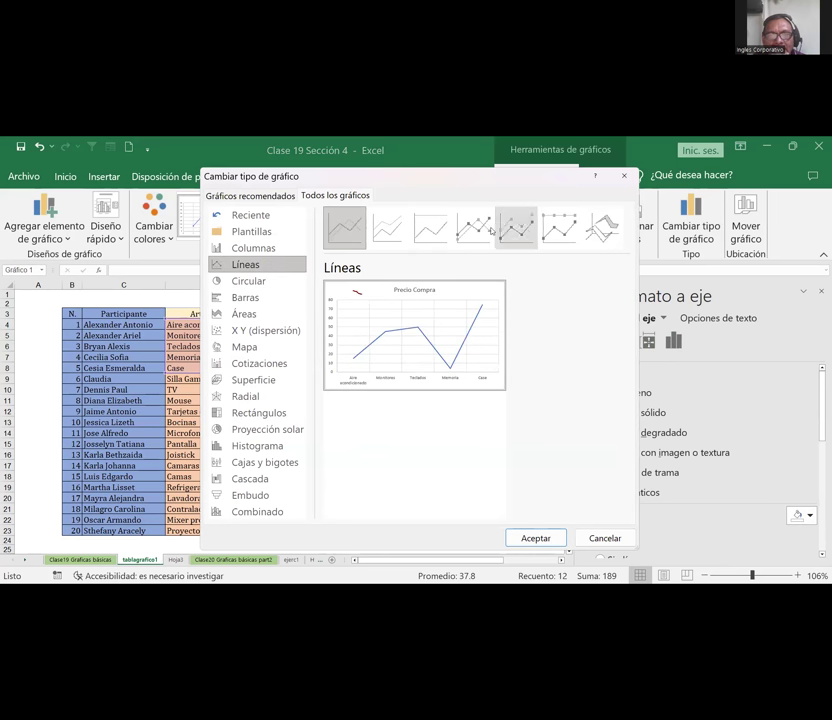
click(475, 229)
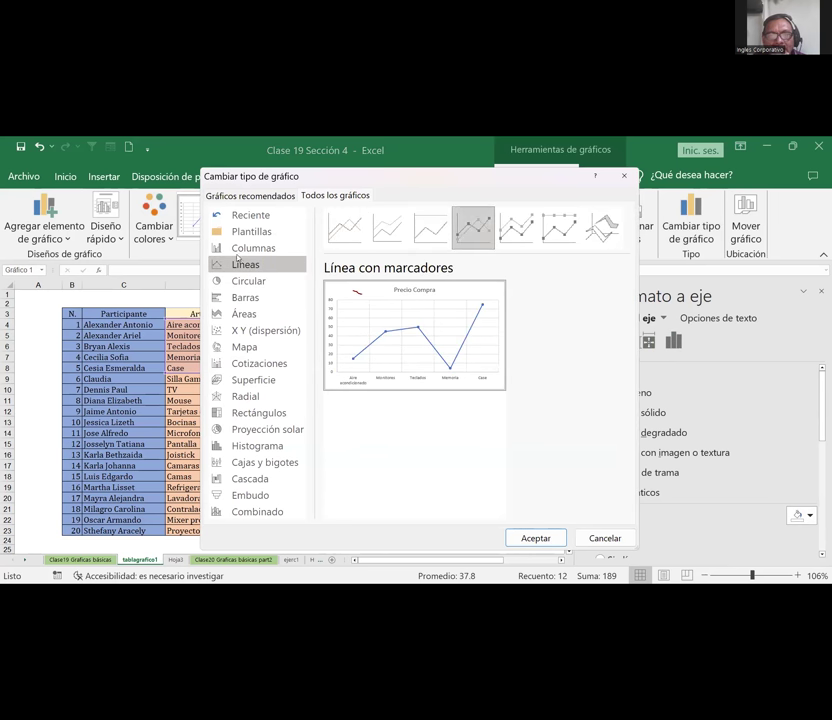
click(237, 251)
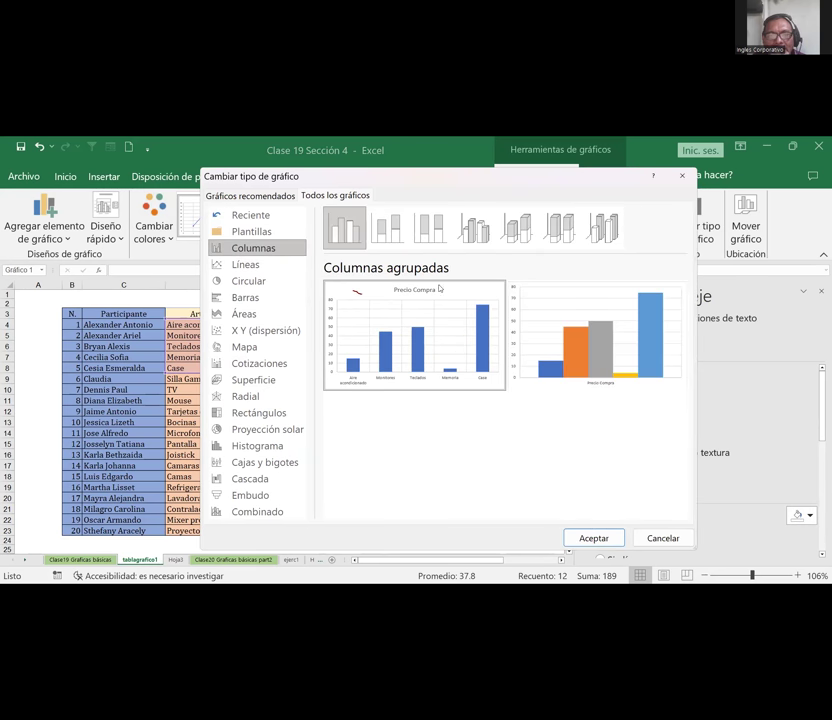
click(573, 540)
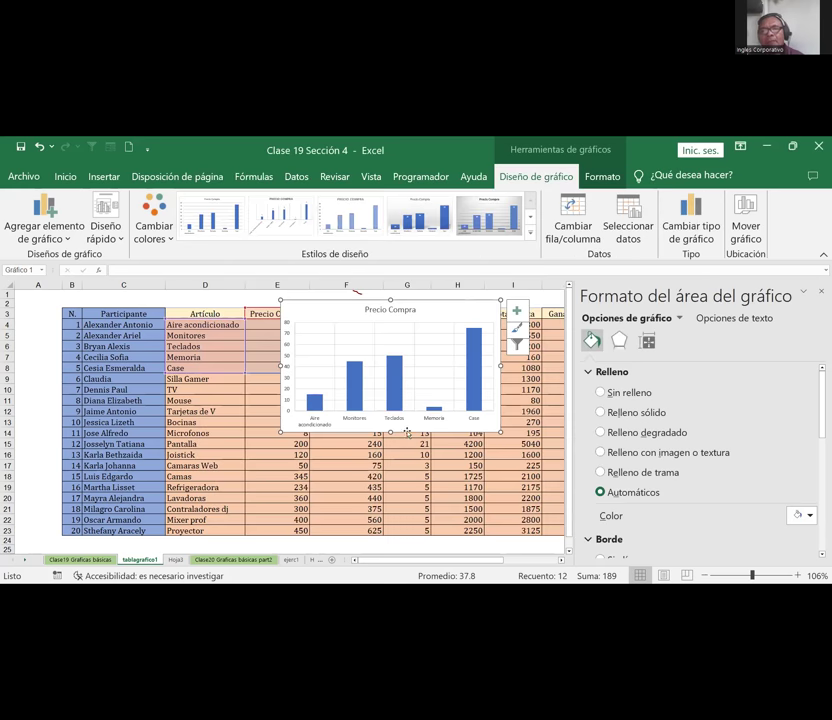
Resize the column chart, close Formato del área del gráfico, and place the chart right of the table
drag(407, 432, 365, 490)
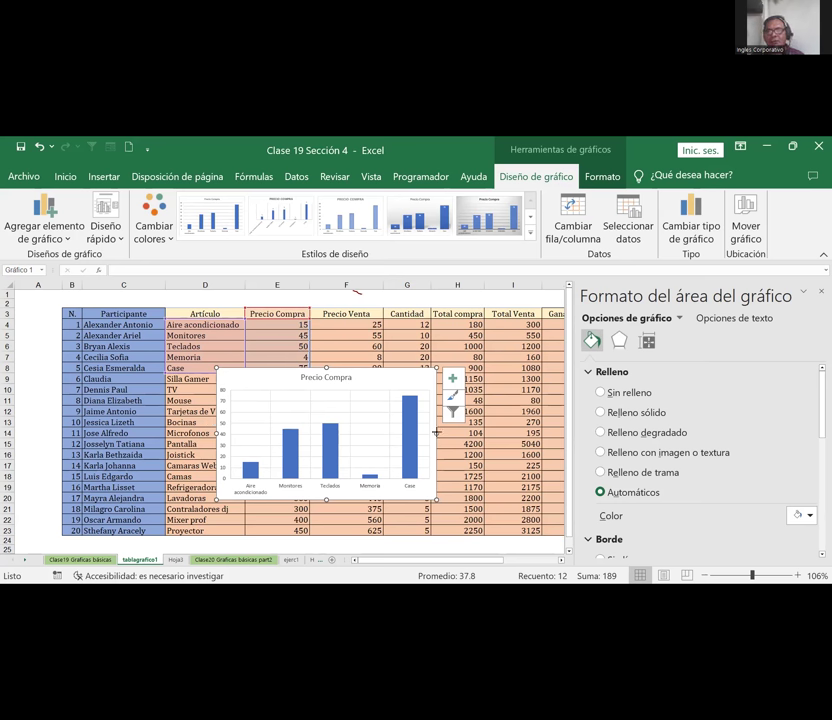
drag(436, 432, 532, 432)
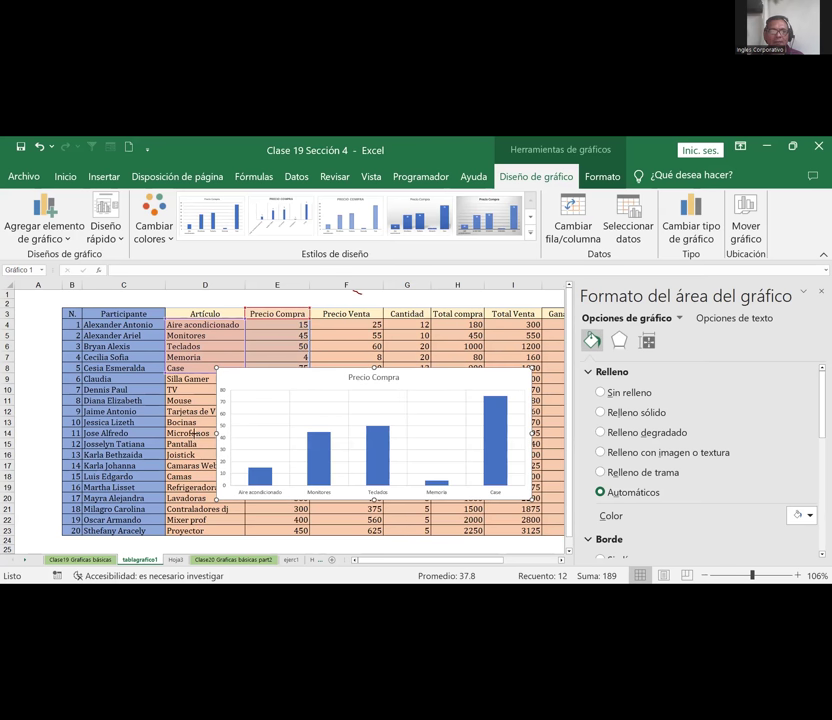
drag(216, 437, 140, 437)
drag(340, 366, 340, 327)
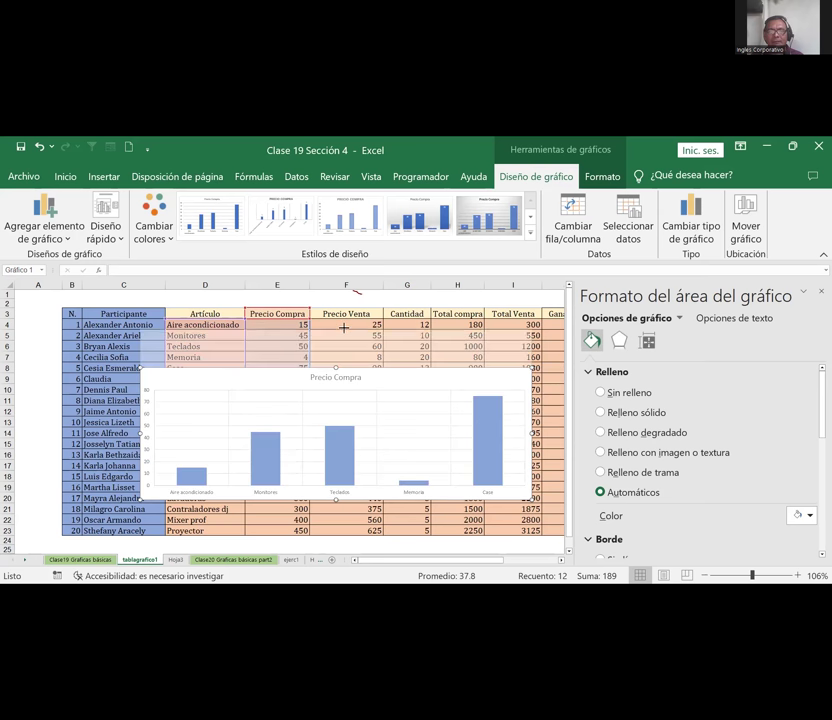
click(819, 291)
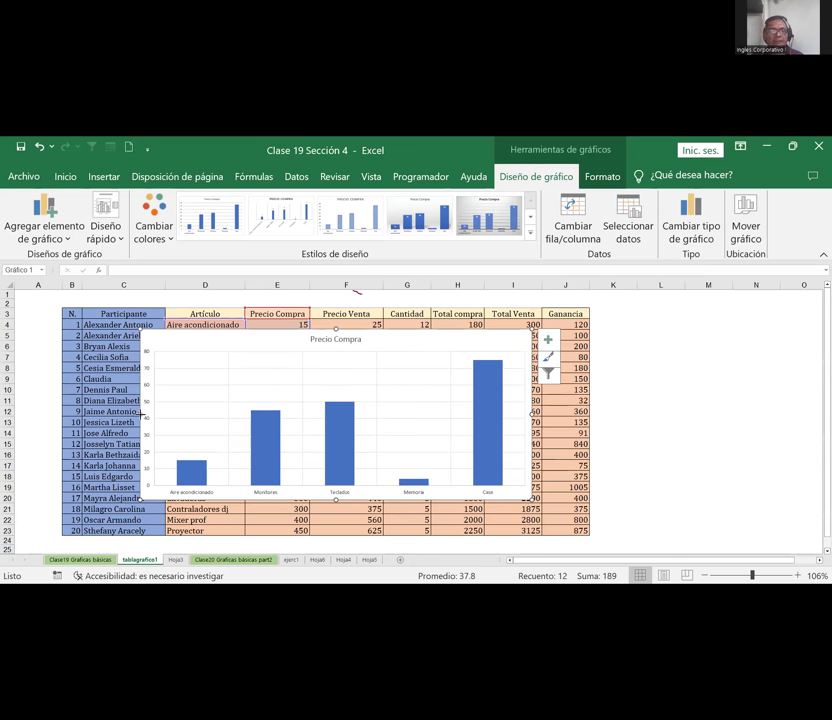
drag(142, 415, 250, 432)
drag(325, 332, 345, 338)
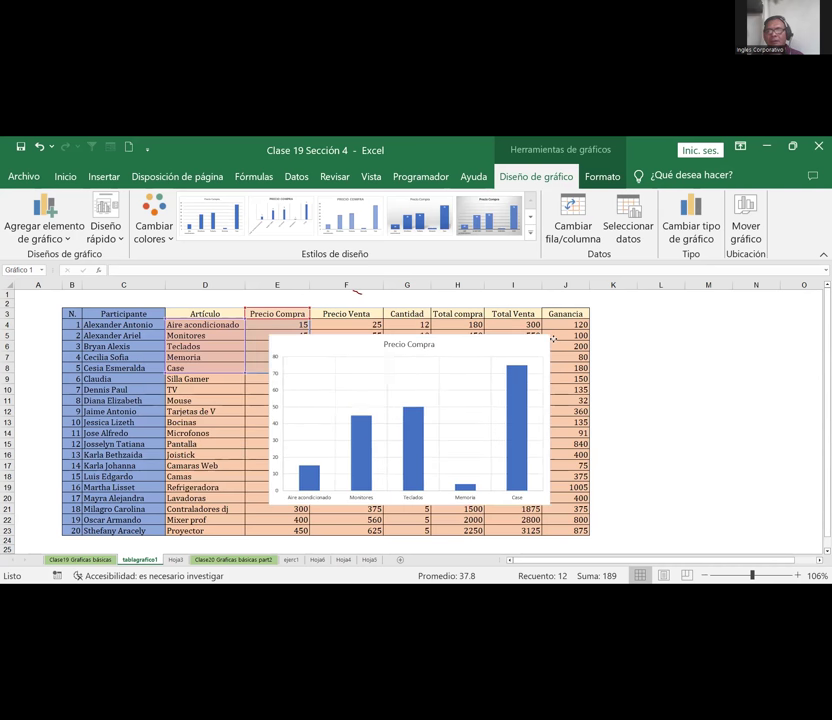
drag(553, 340, 830, 335)
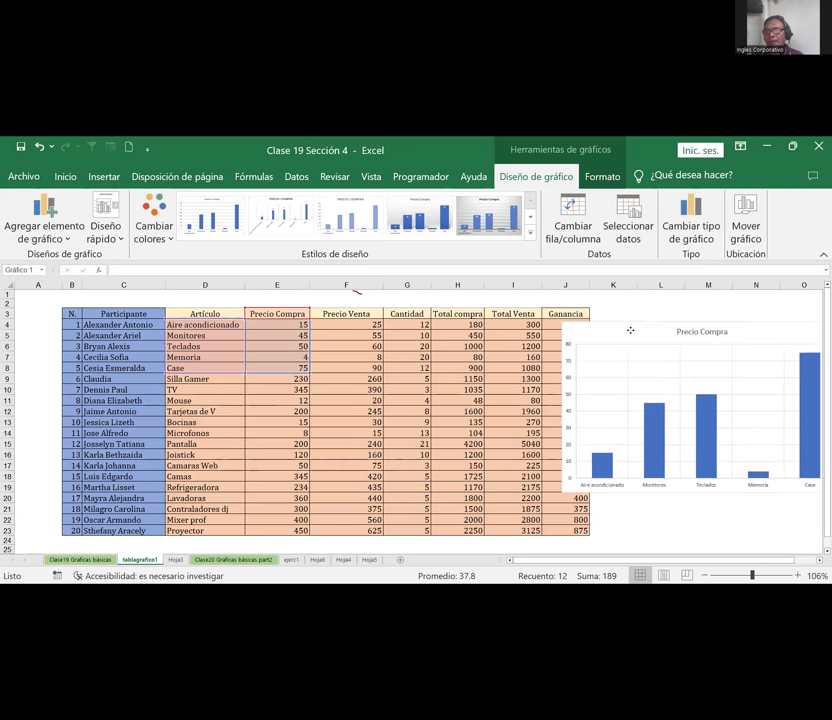
click(38, 285)
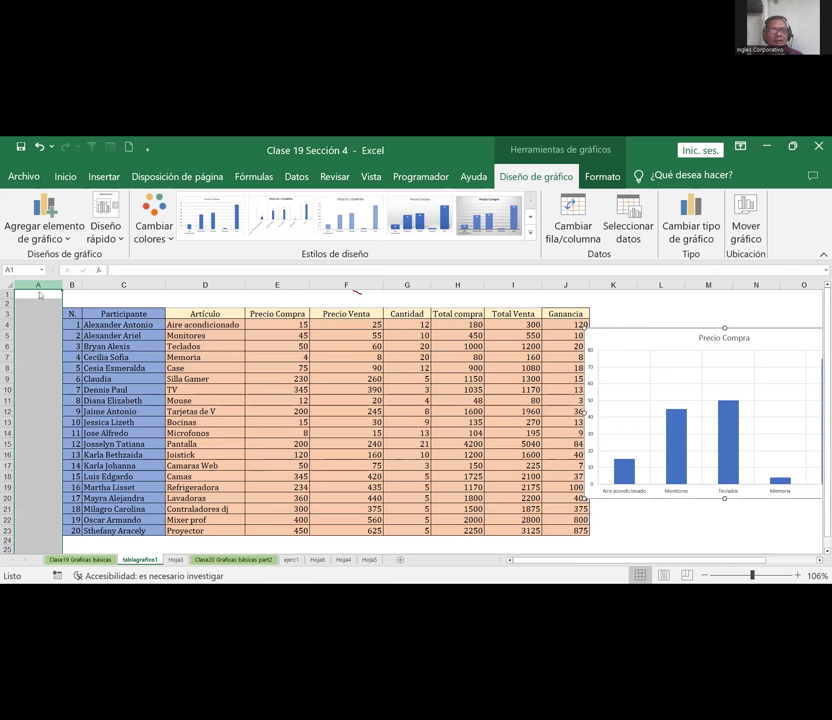
Delete empty column A and the Cantidad, Total compra, Total Venta and Ganancia columns
right_click(40, 290)
key(Return)
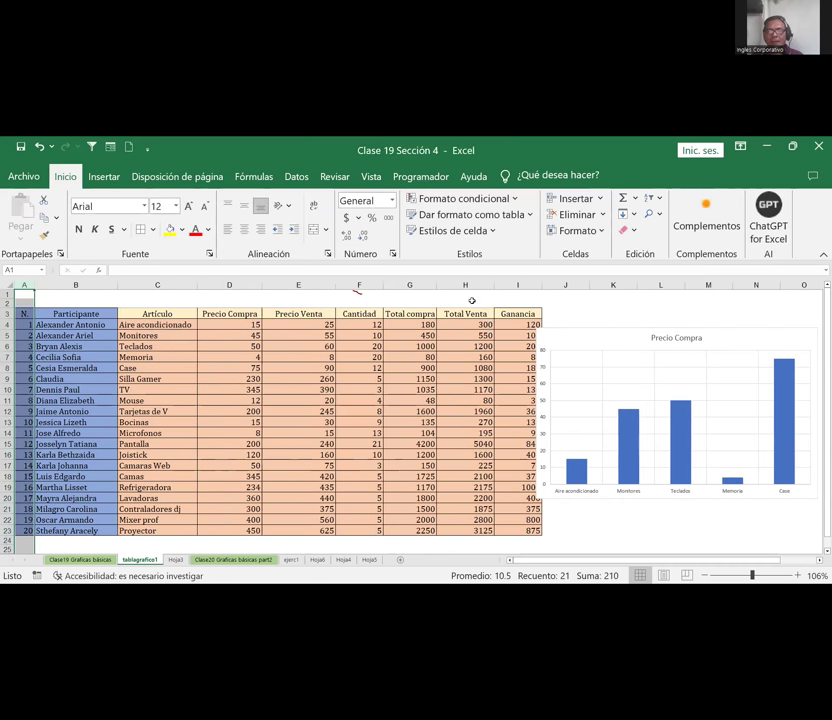
drag(375, 285, 519, 293)
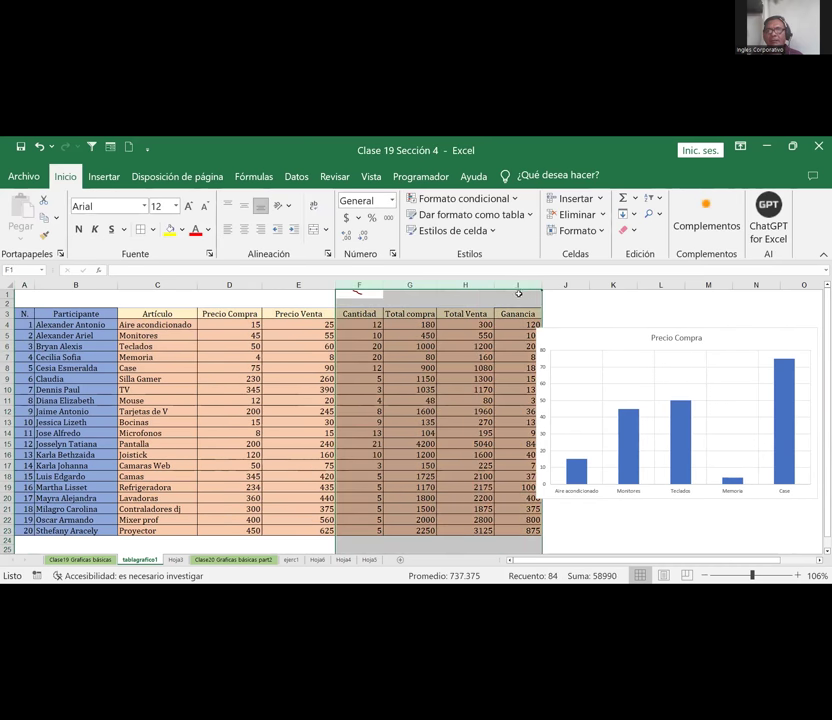
right_click(519, 286)
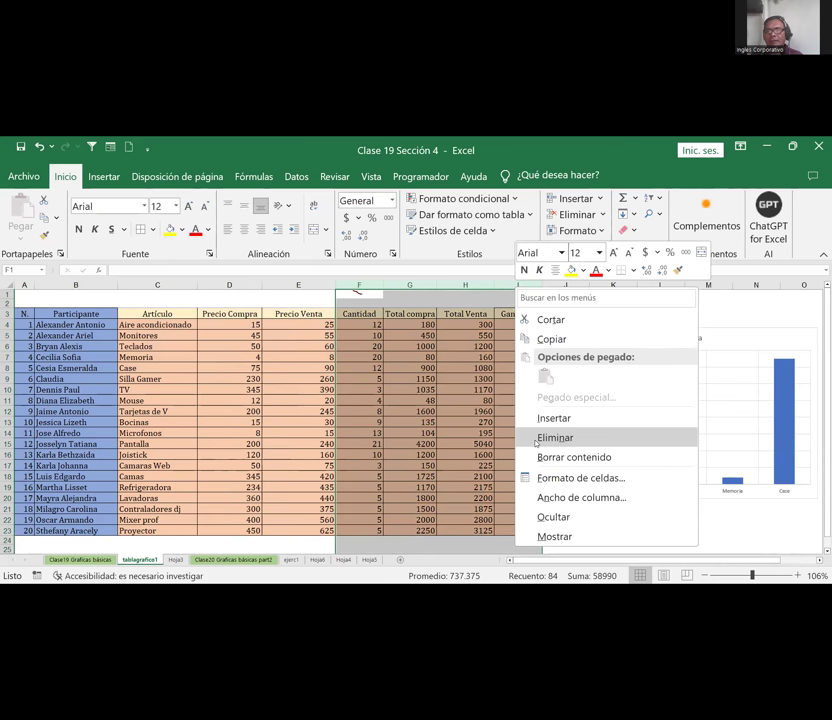
click(556, 437)
drag(543, 330, 593, 328)
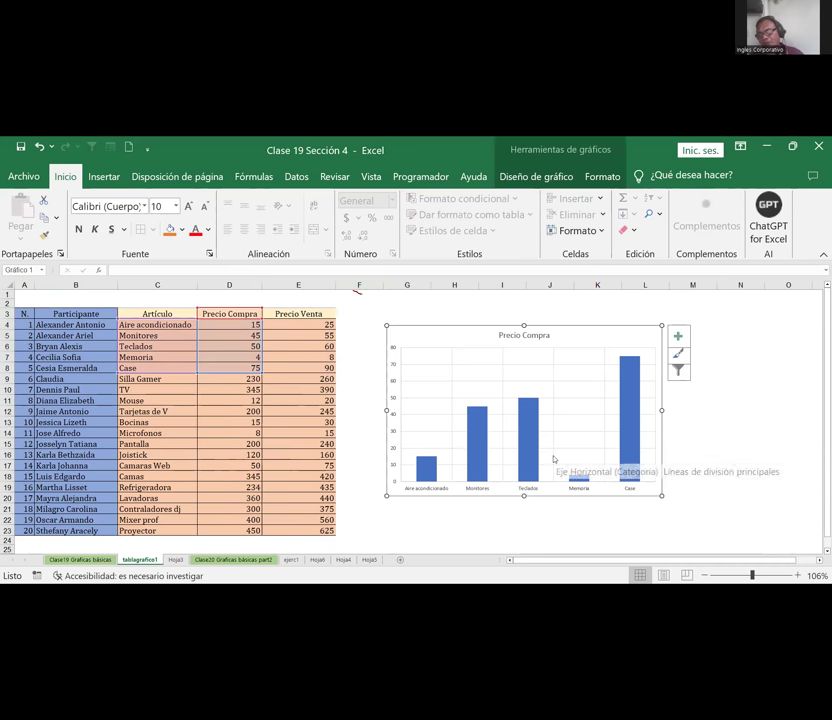
Select the Aire acondicionado bar alone and bring up its Formato de punto de datos settings
click(425, 474)
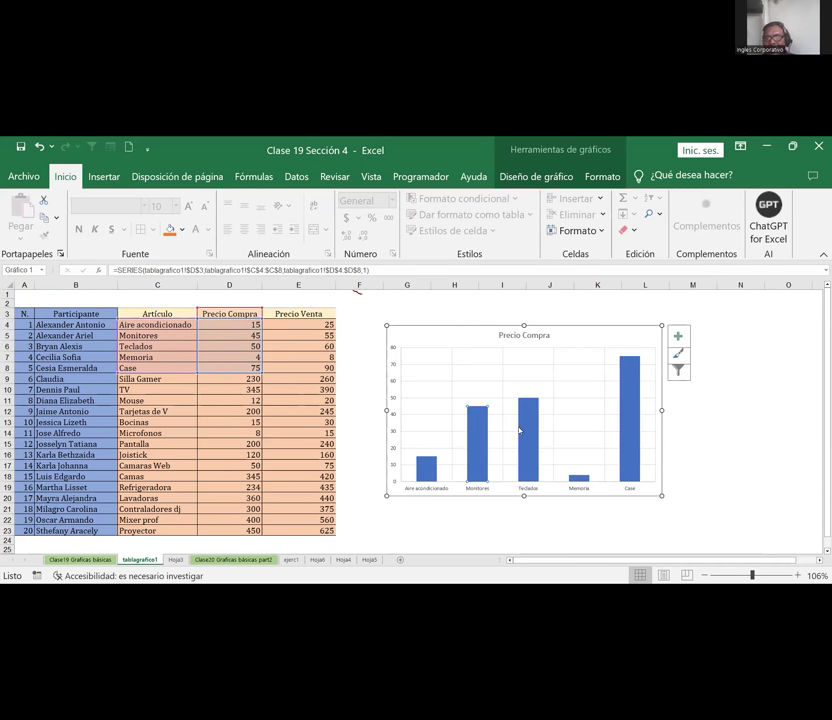
click(427, 471)
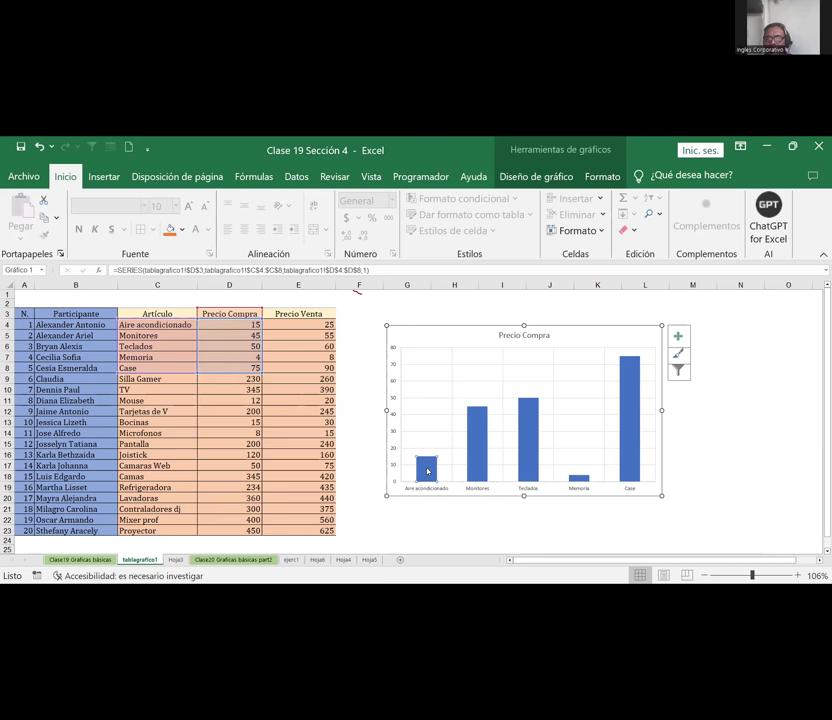
double_click(427, 471)
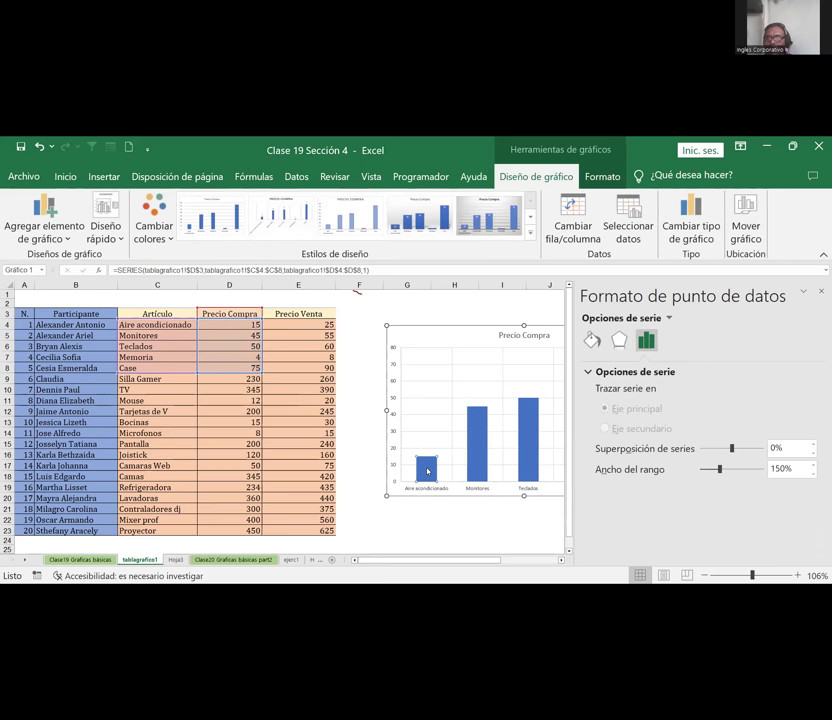
Give Aire acondicionado, Monitores and Teclados bars solid fills in yellow, dark orange and gold-orange
click(593, 340)
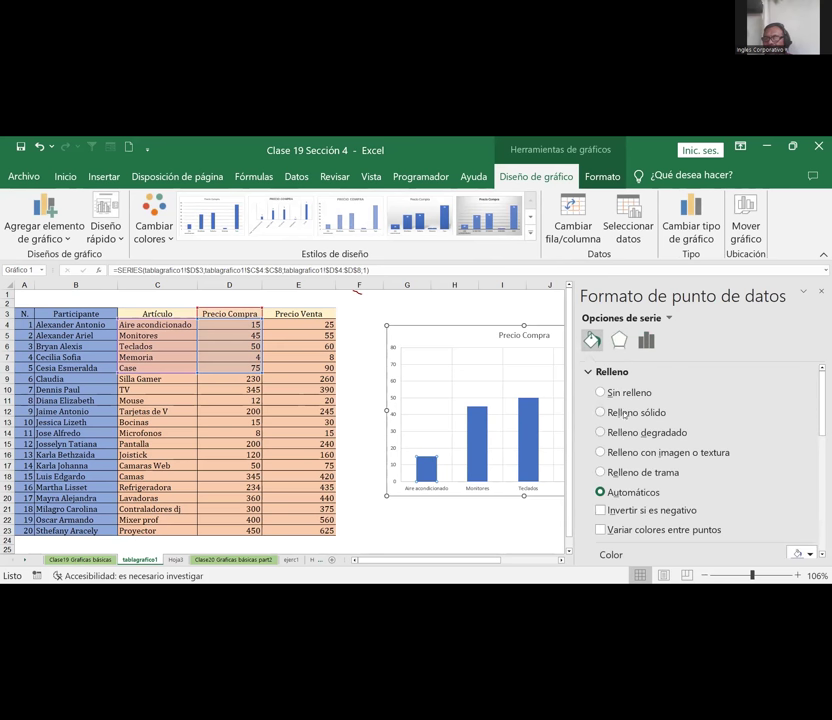
click(622, 413)
click(479, 428)
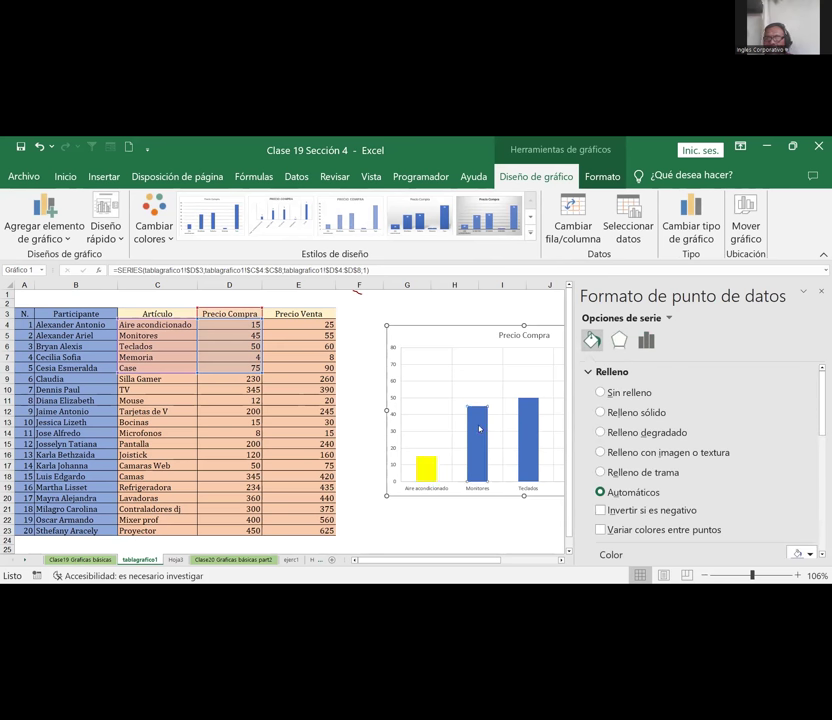
click(600, 413)
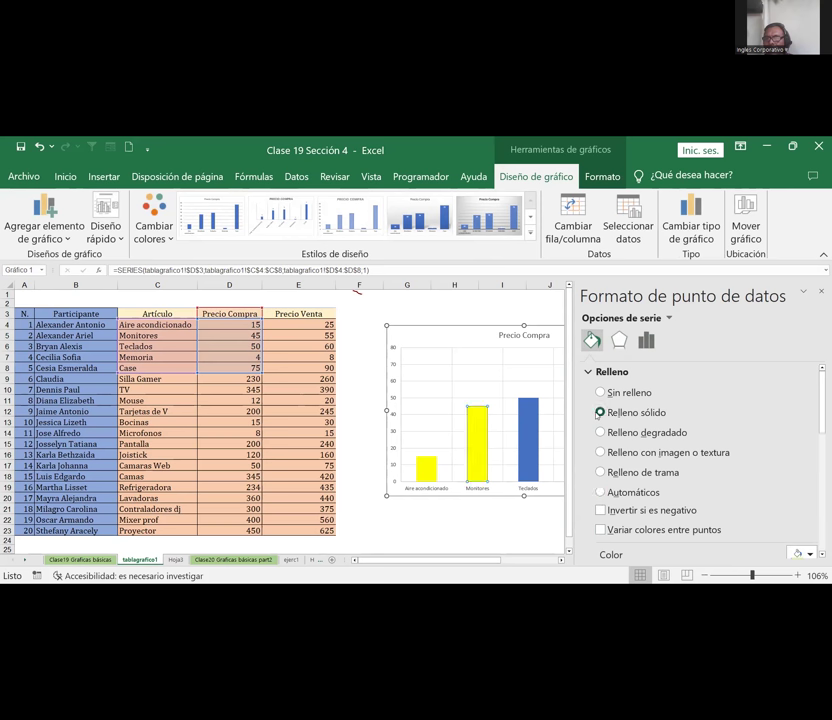
scroll(810, 413, down, 3)
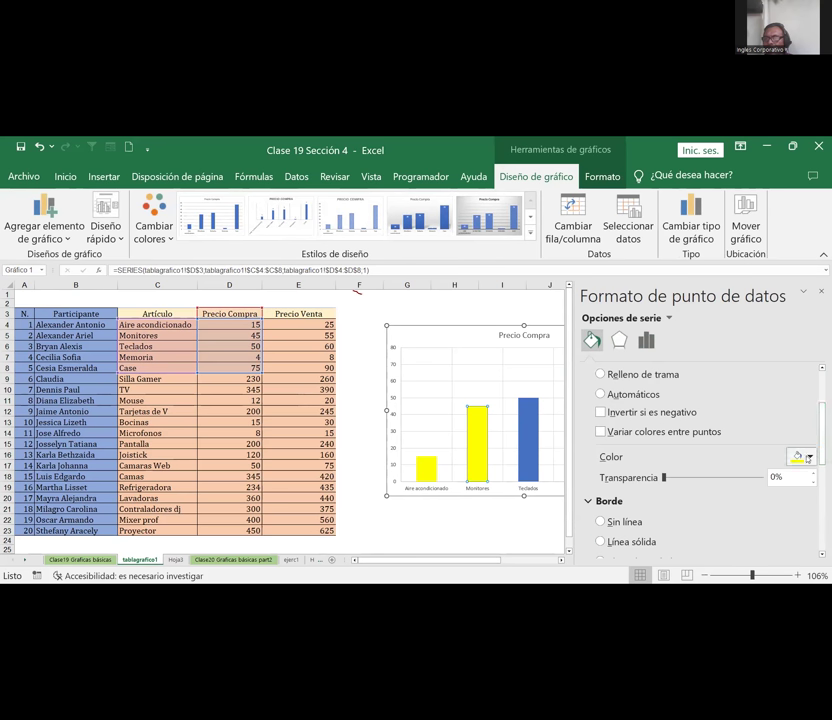
click(803, 456)
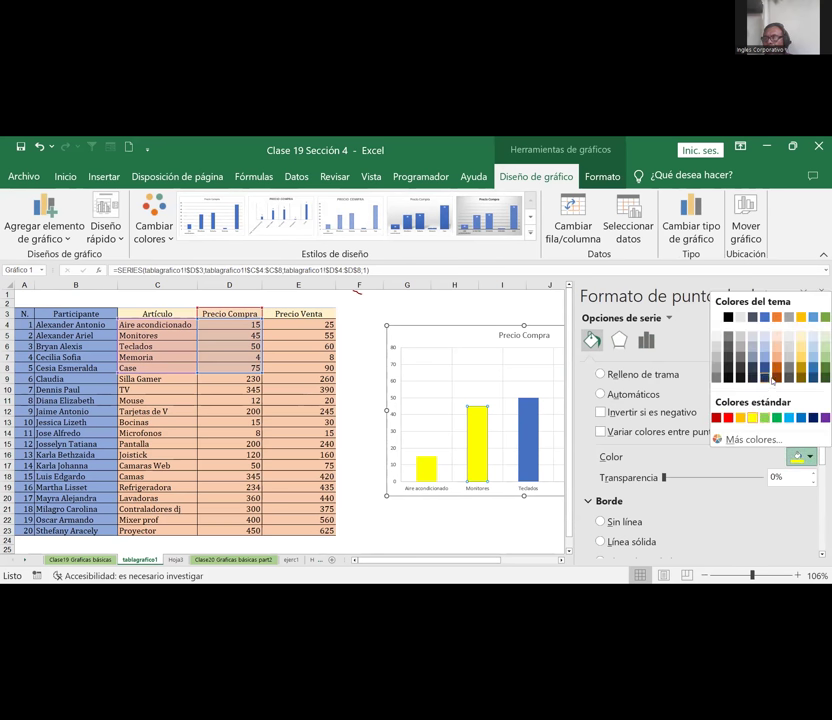
click(531, 432)
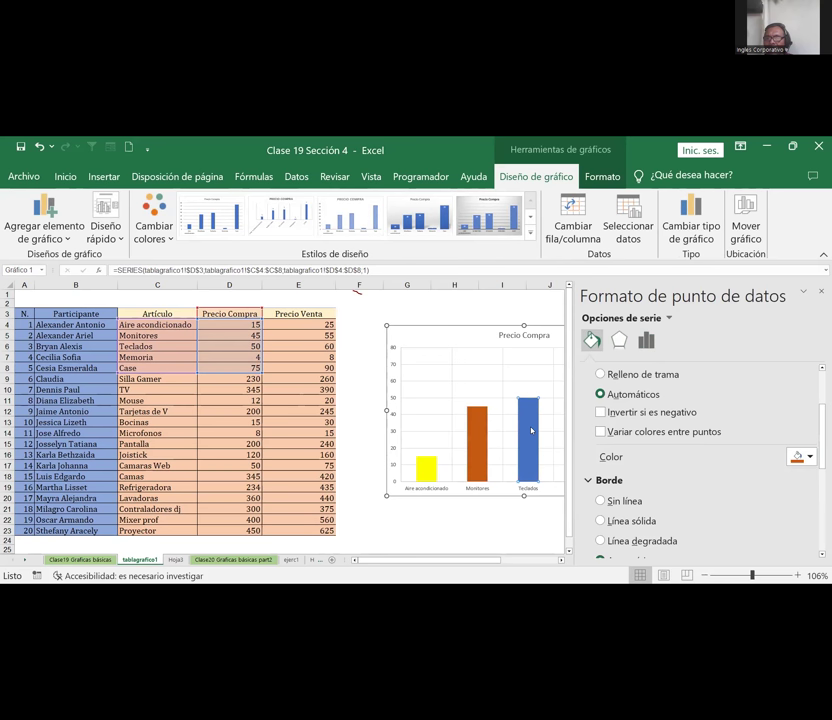
click(810, 457)
click(741, 417)
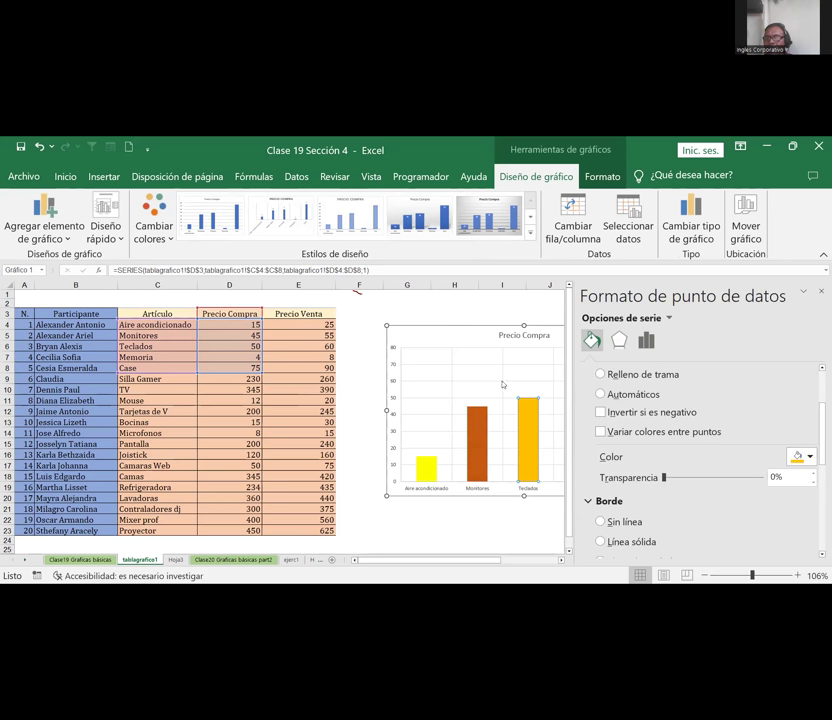
click(442, 528)
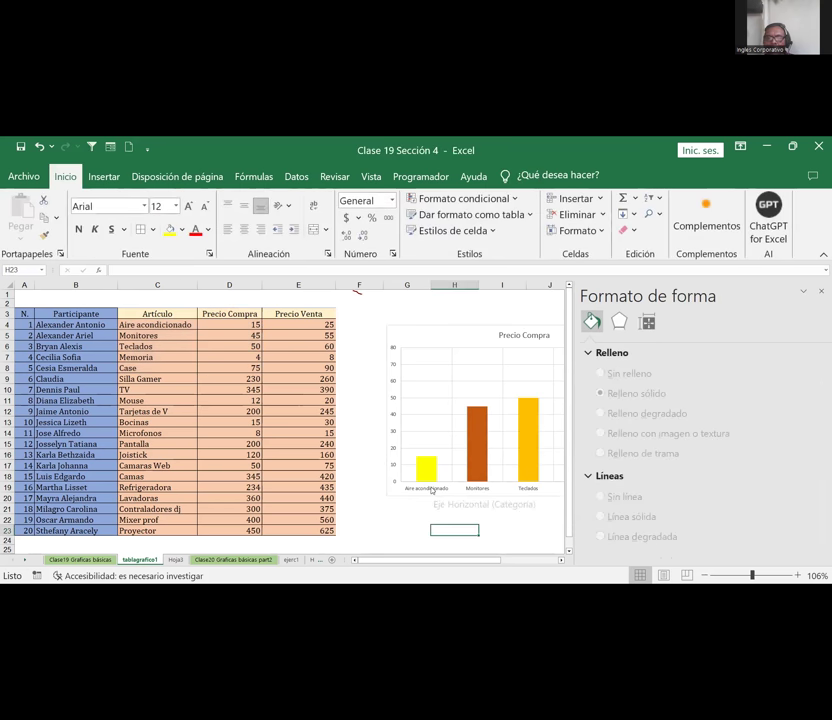
Increase the horizontal axis label font size twice from Inicio, then close the format pane
click(433, 492)
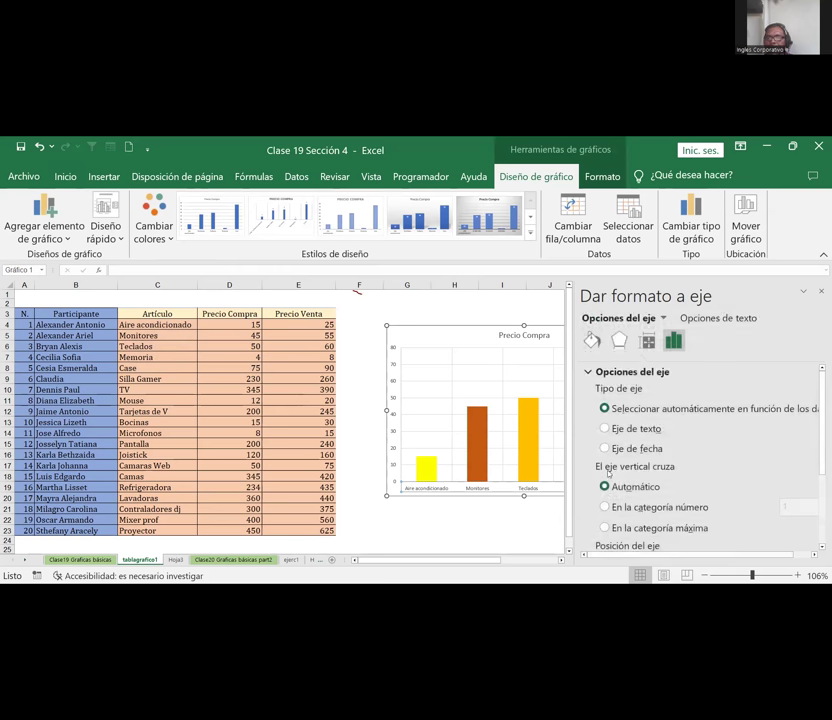
scroll(609, 473, down, 3)
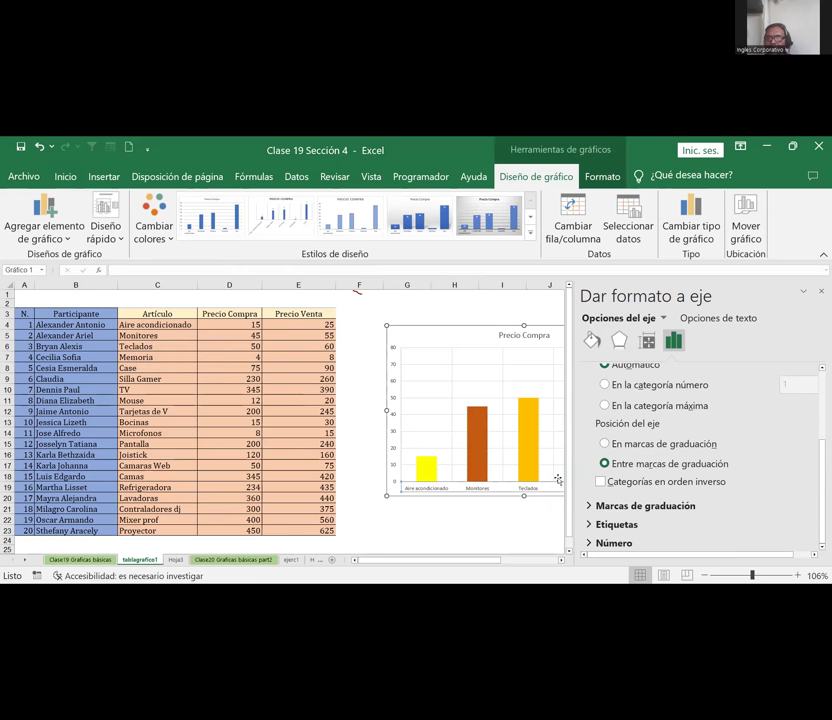
click(65, 176)
click(188, 206)
click(188, 206)
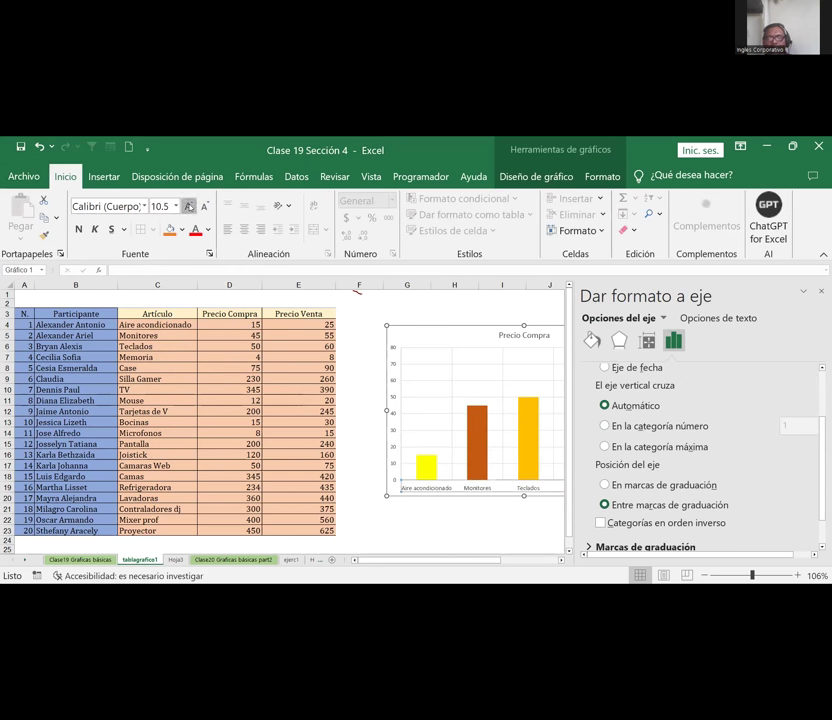
click(188, 206)
click(467, 528)
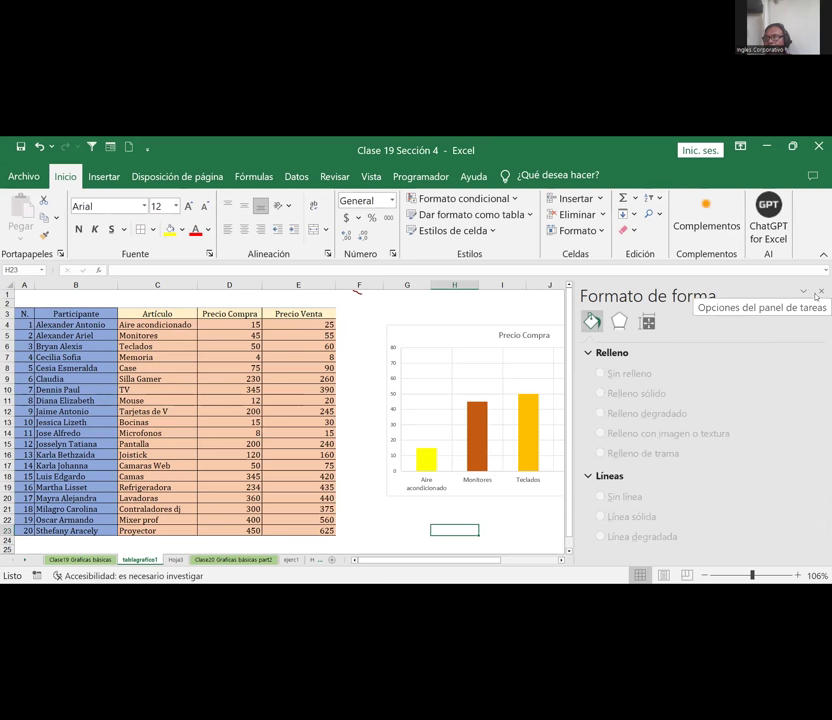
click(821, 291)
Fill the chart area background with an inserted picture using Relleno con imagen o textura
double_click(425, 332)
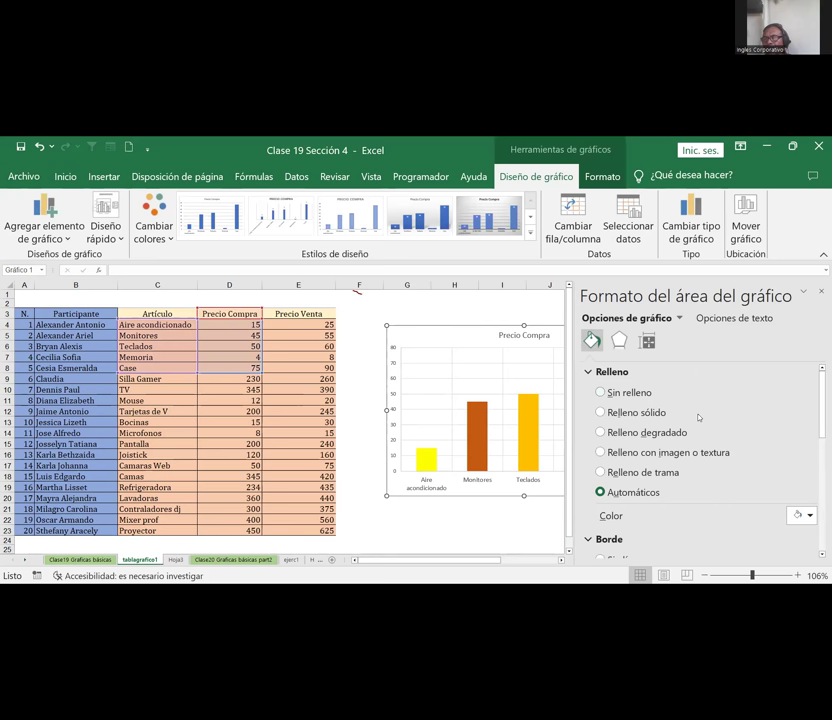
click(642, 455)
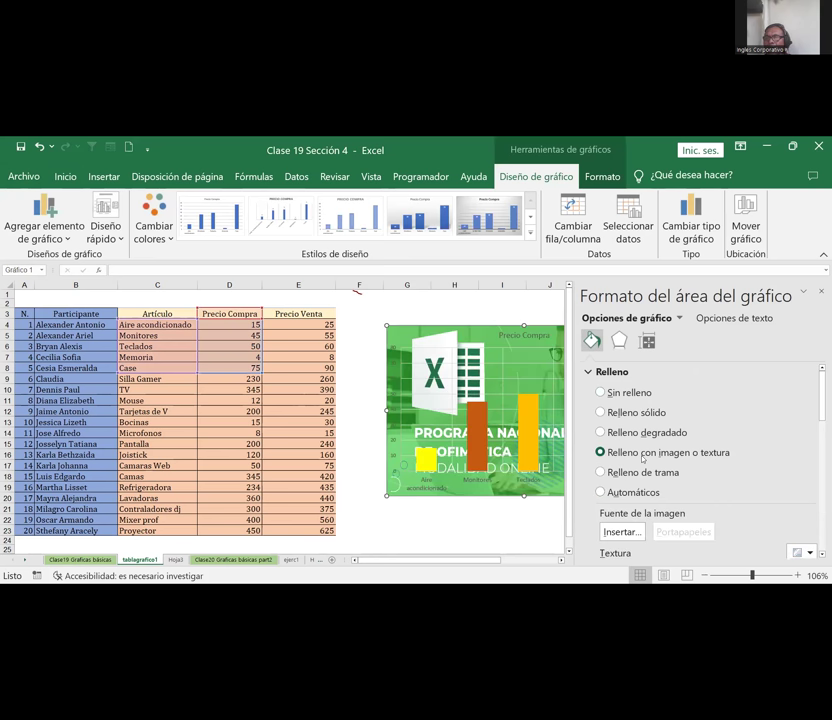
click(622, 532)
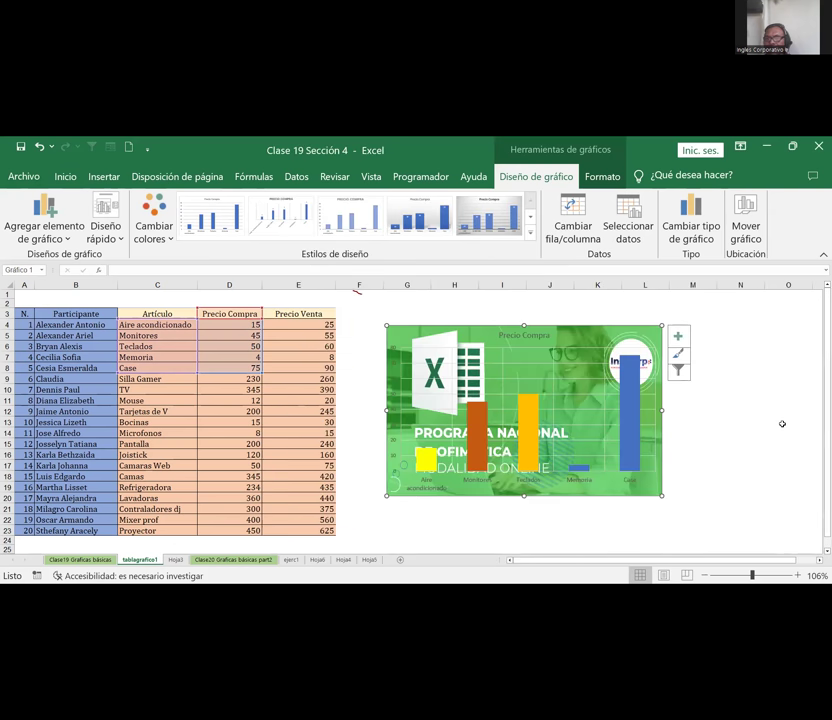
click(786, 421)
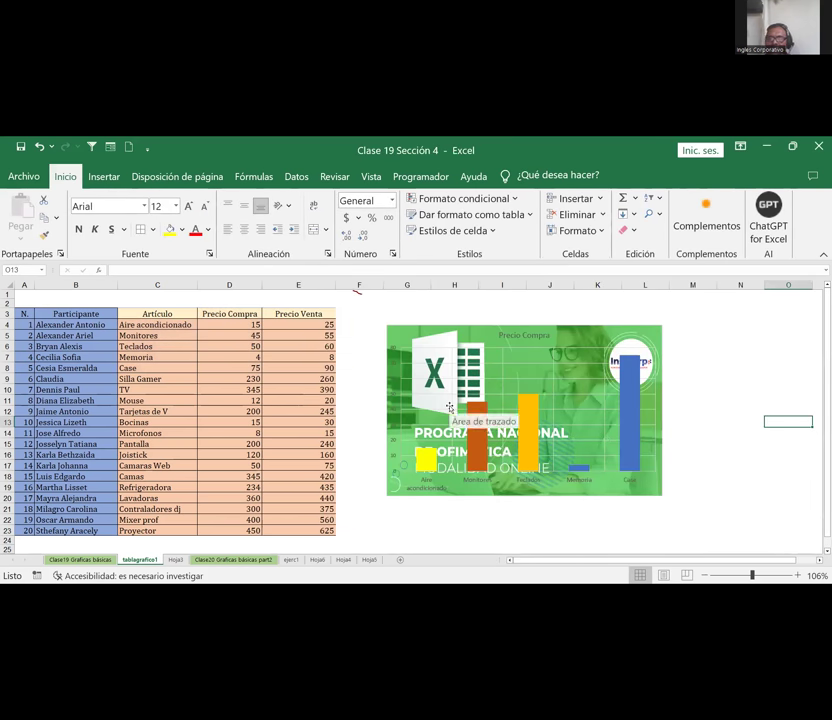
Widen and heighten the chart, then bring up the horizontal axis formatting
click(650, 415)
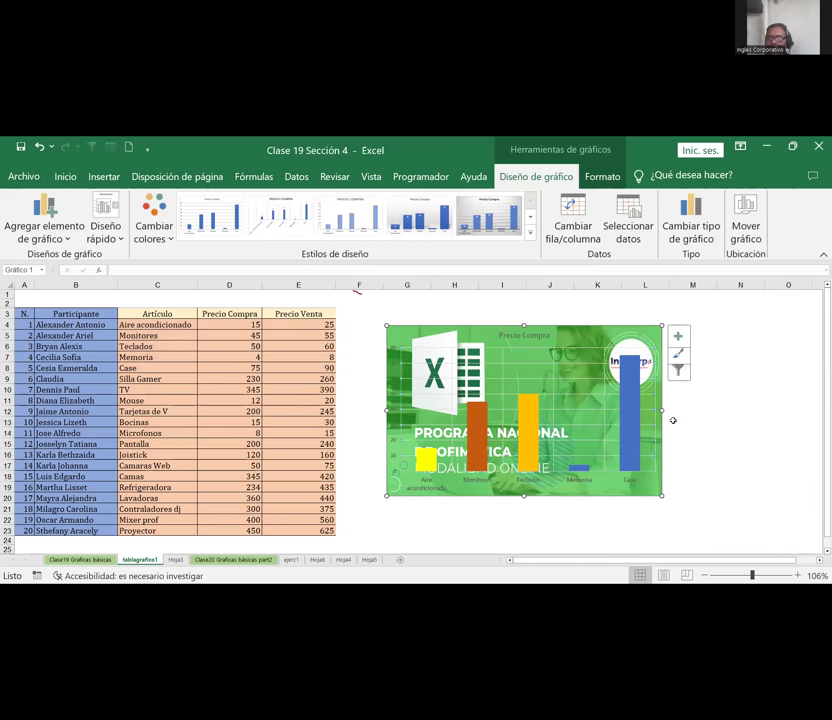
drag(661, 410, 762, 393)
drag(574, 495, 571, 538)
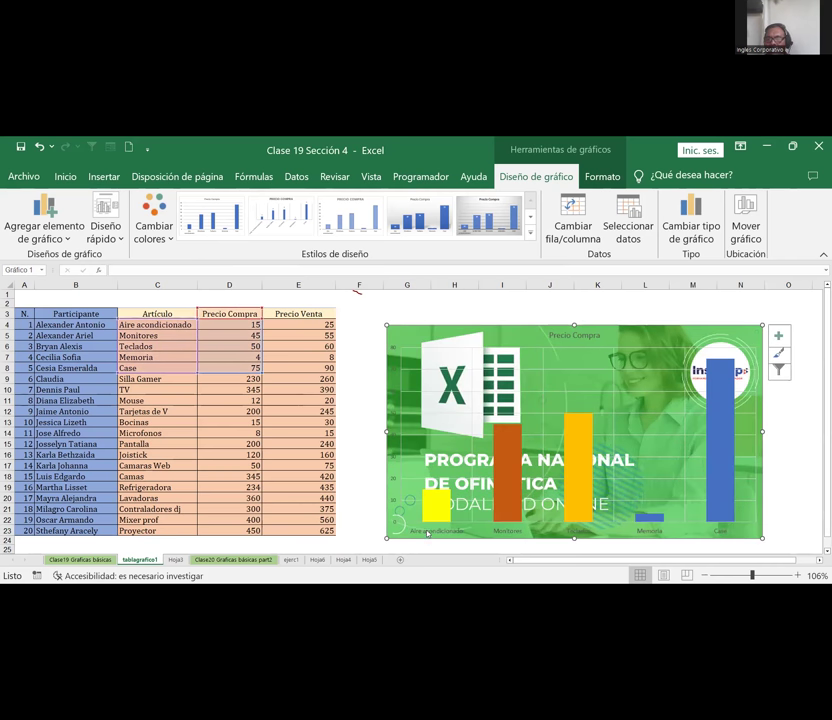
double_click(428, 532)
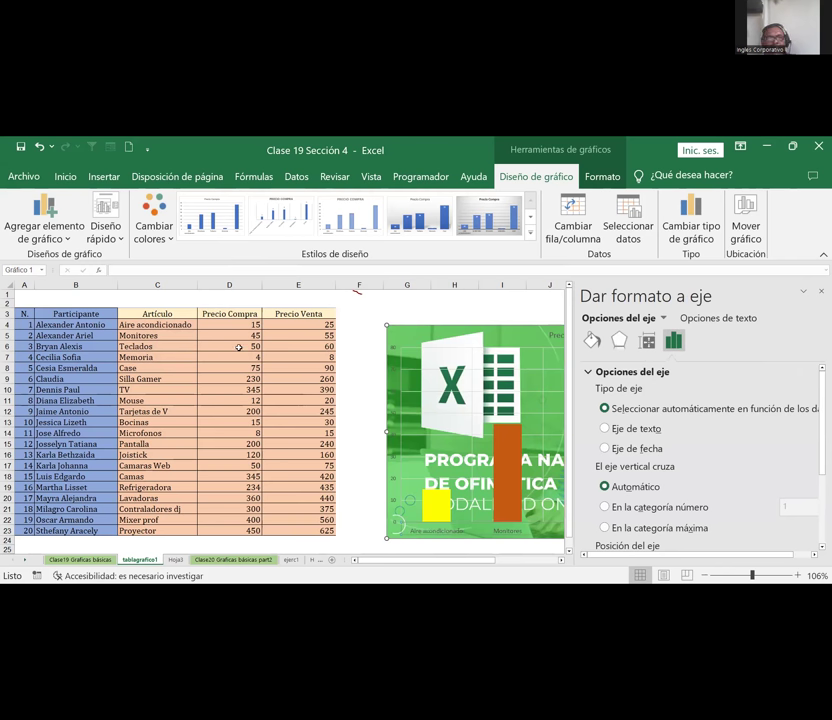
Enlarge the axis labels to 16 pt, close the Formato de forma pane, and reselect the chart
click(65, 176)
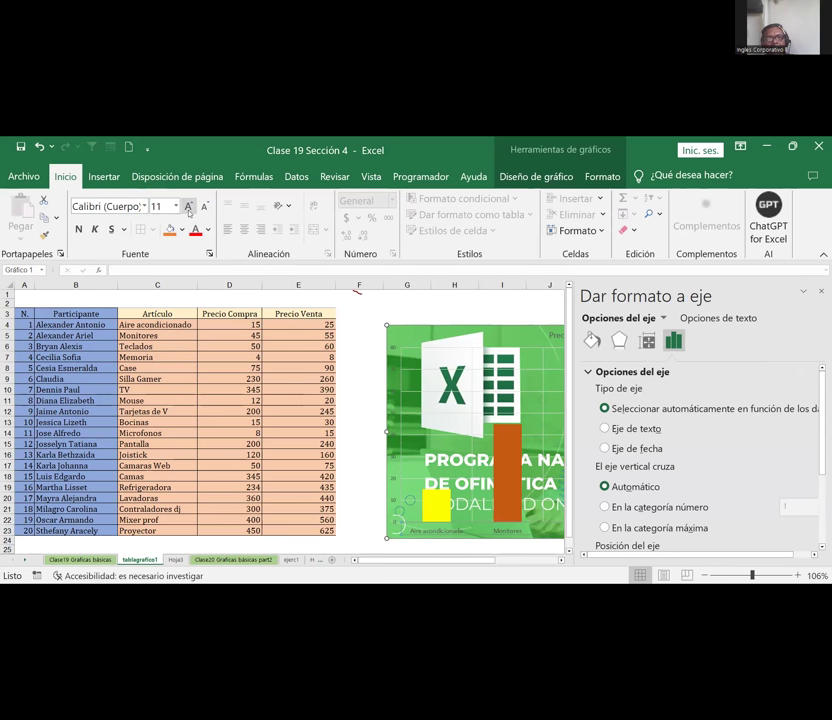
click(188, 205)
click(188, 205)
click(188, 205)
click(360, 313)
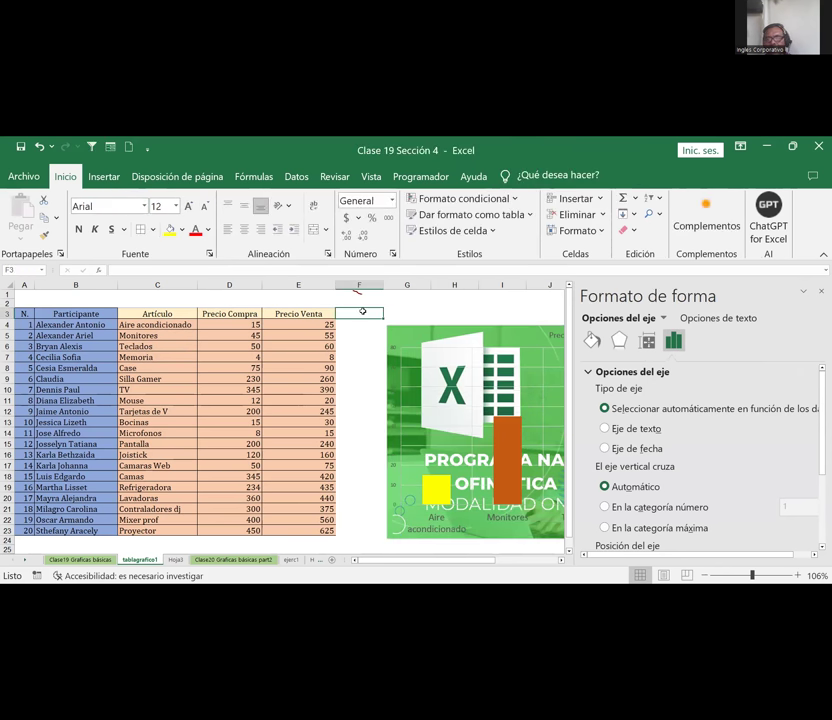
click(500, 313)
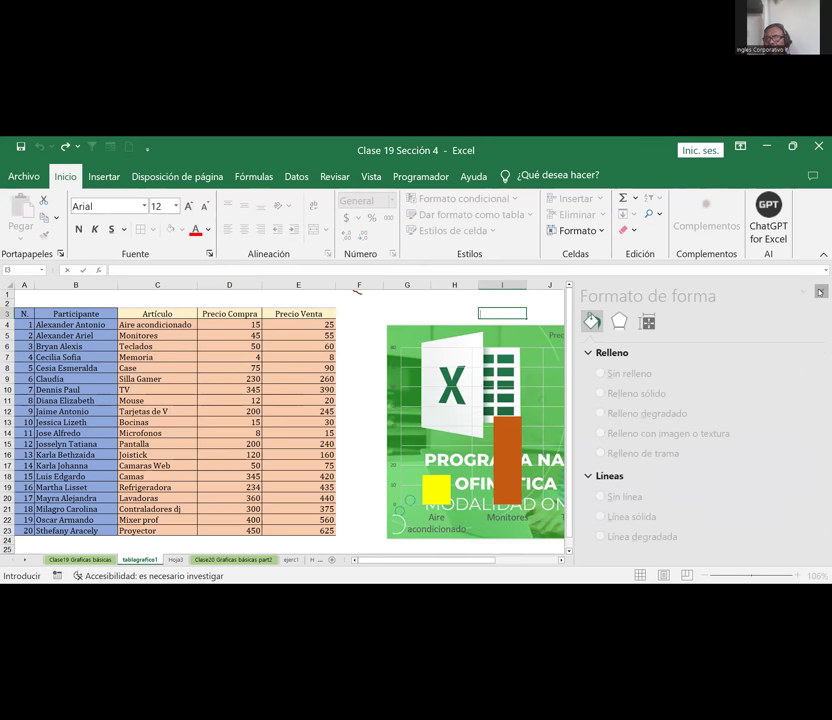
click(820, 293)
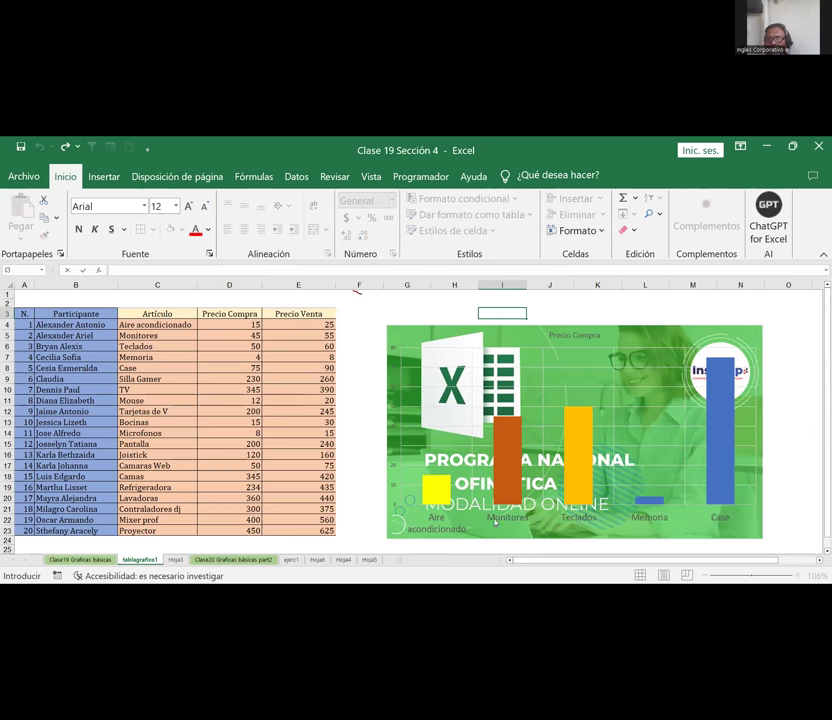
click(446, 476)
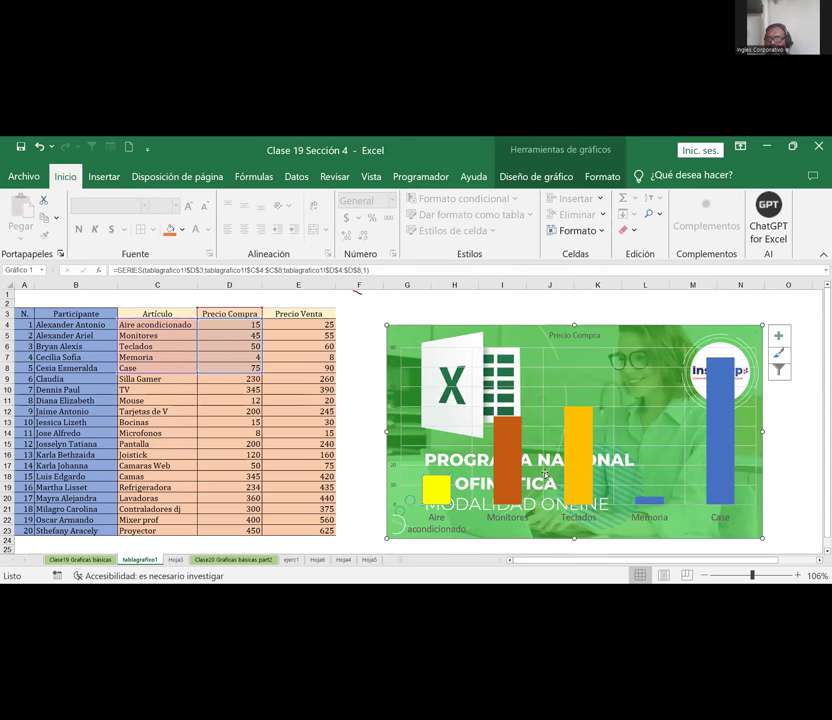
Open the Formato de línea de trazado pane for the Precio Compra chart's plot area
right_click(724, 381)
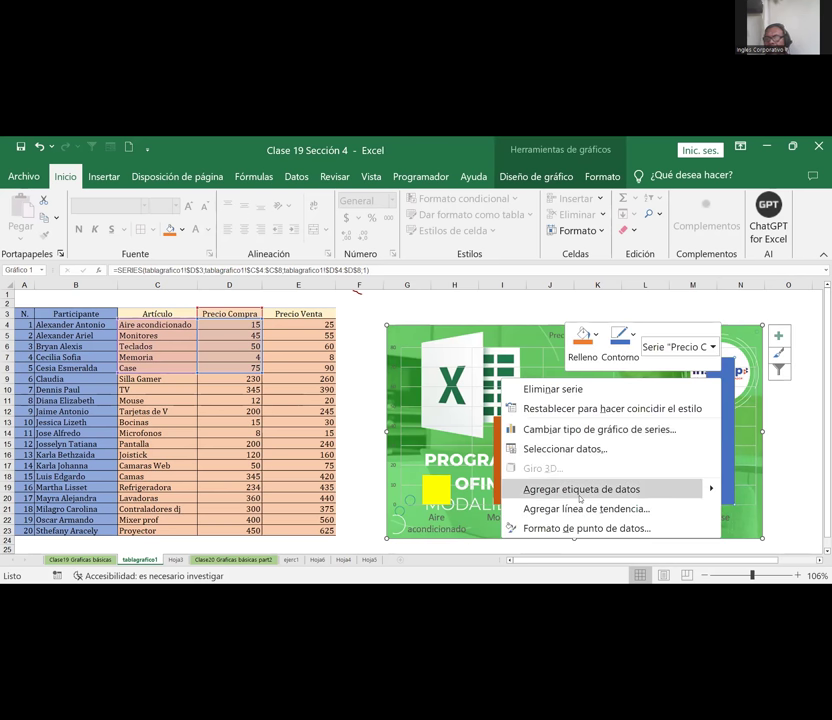
click(586, 527)
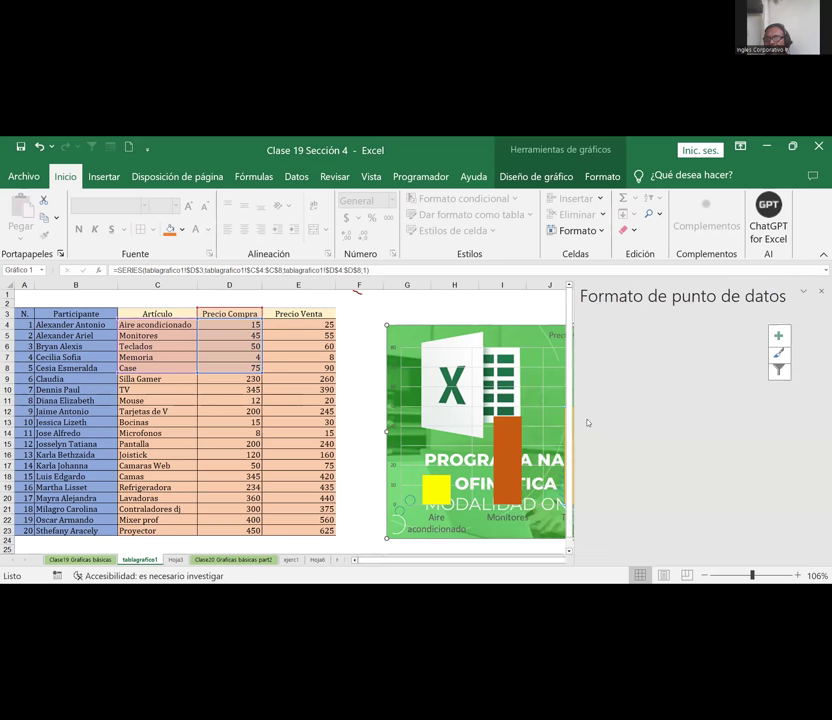
click(510, 369)
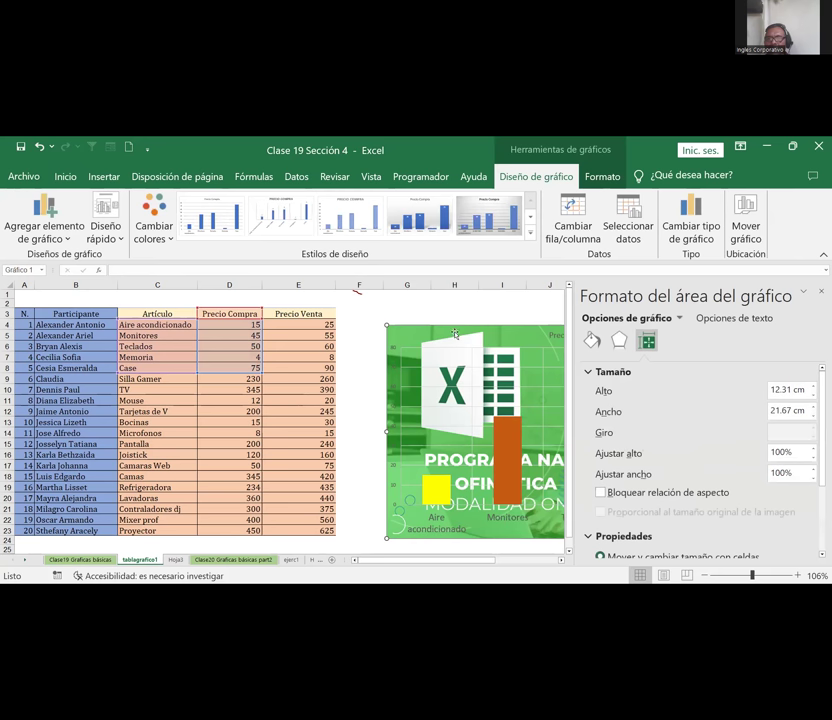
click(510, 369)
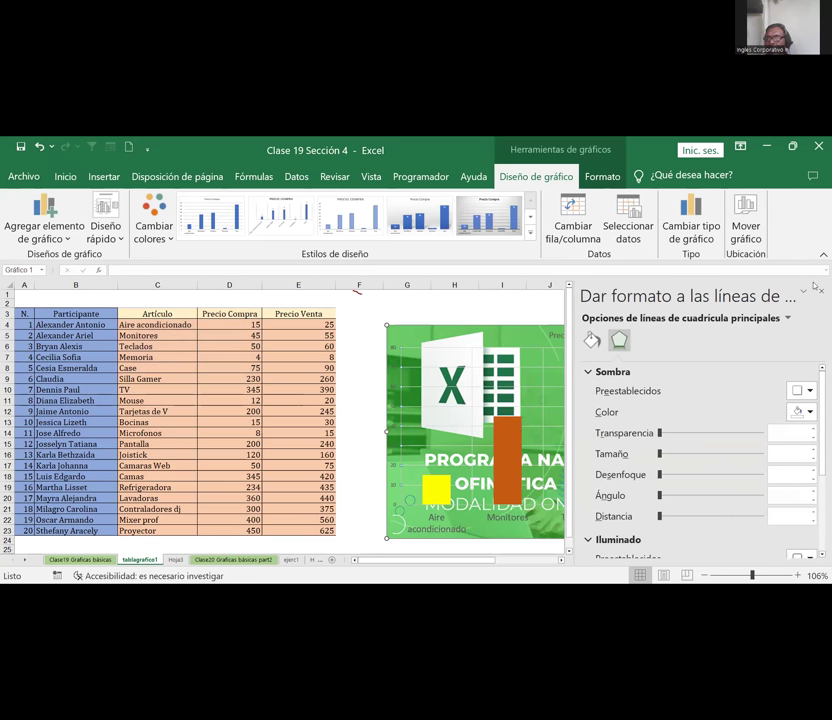
click(821, 291)
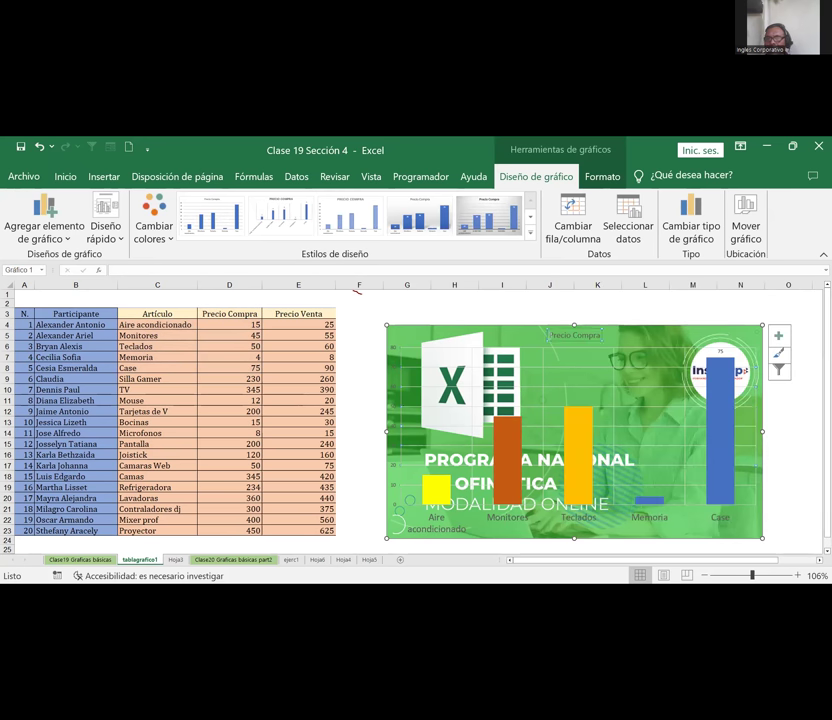
double_click(527, 327)
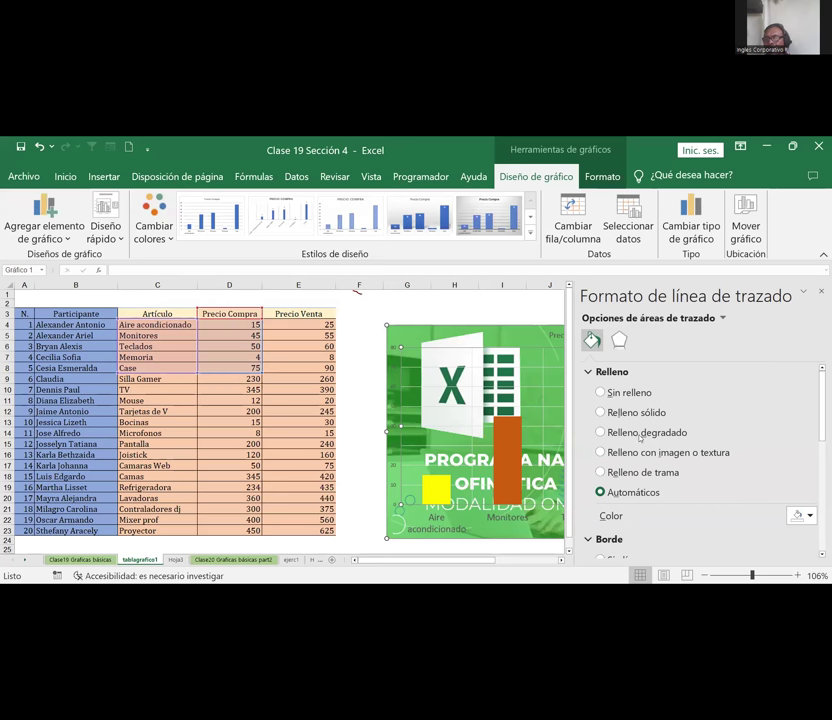
Apply a Relleno degradado gradient fill to the Precio Compra chart's plot area
click(601, 432)
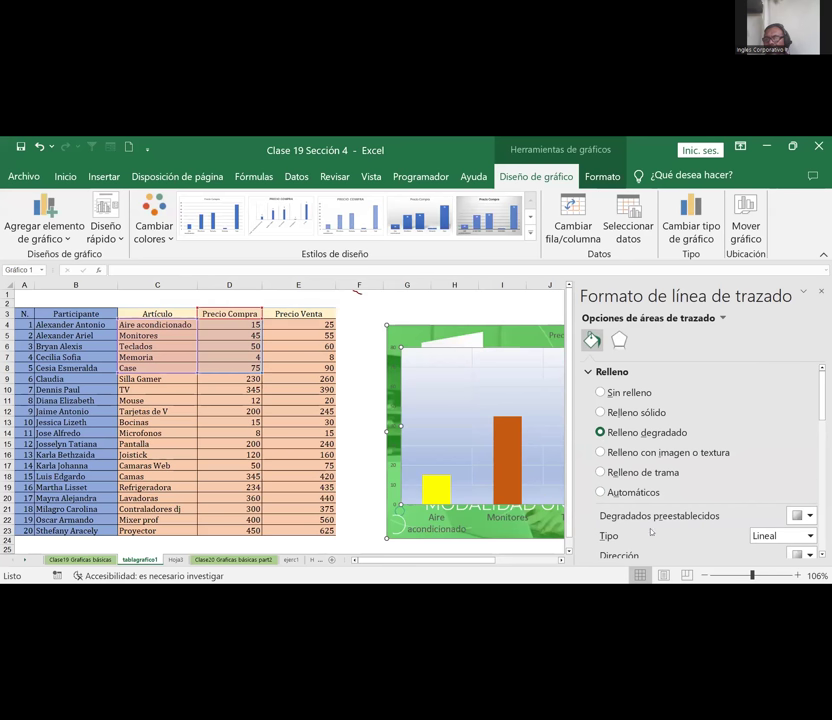
click(821, 291)
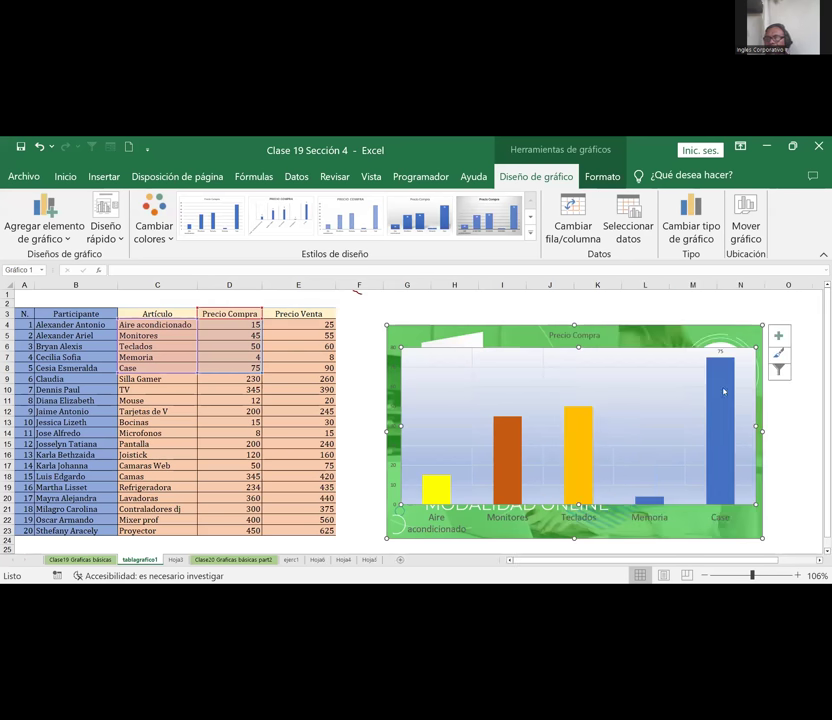
click(738, 305)
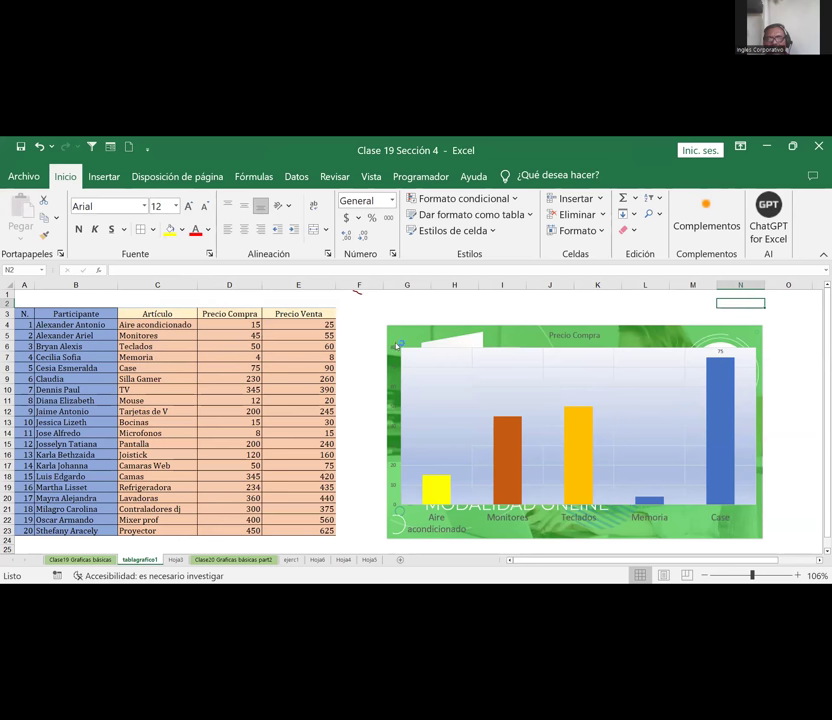
mouse_move(567, 445)
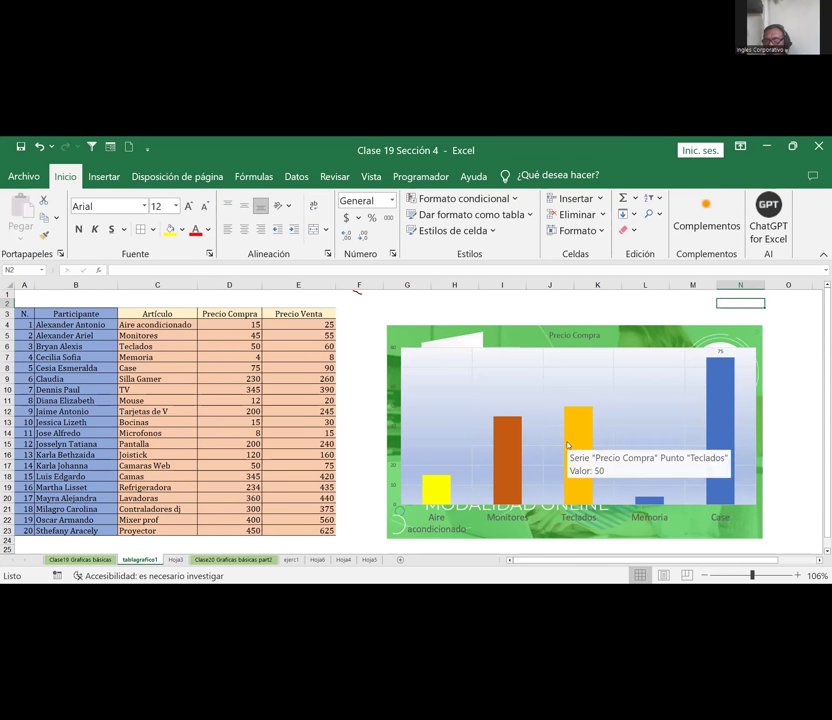
click(146, 369)
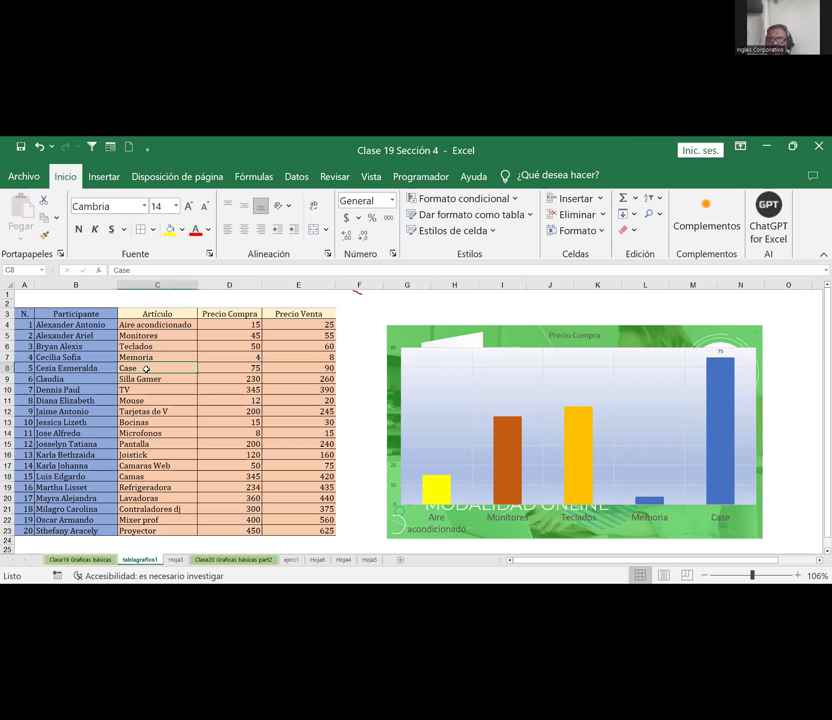
click(731, 378)
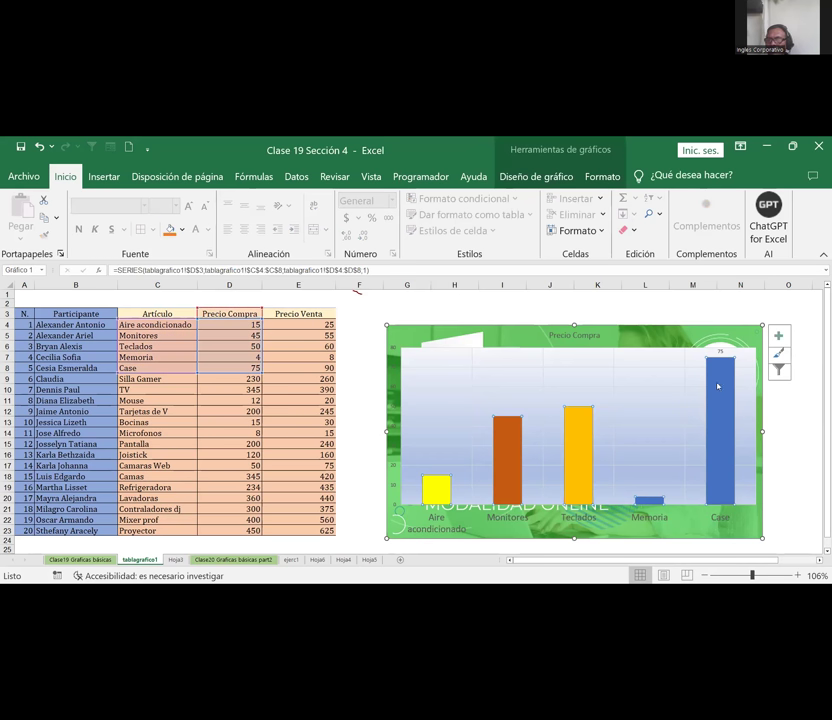
Add value labels to the Monitores, Teclados and Aire acondicionado bars
right_click(577, 427)
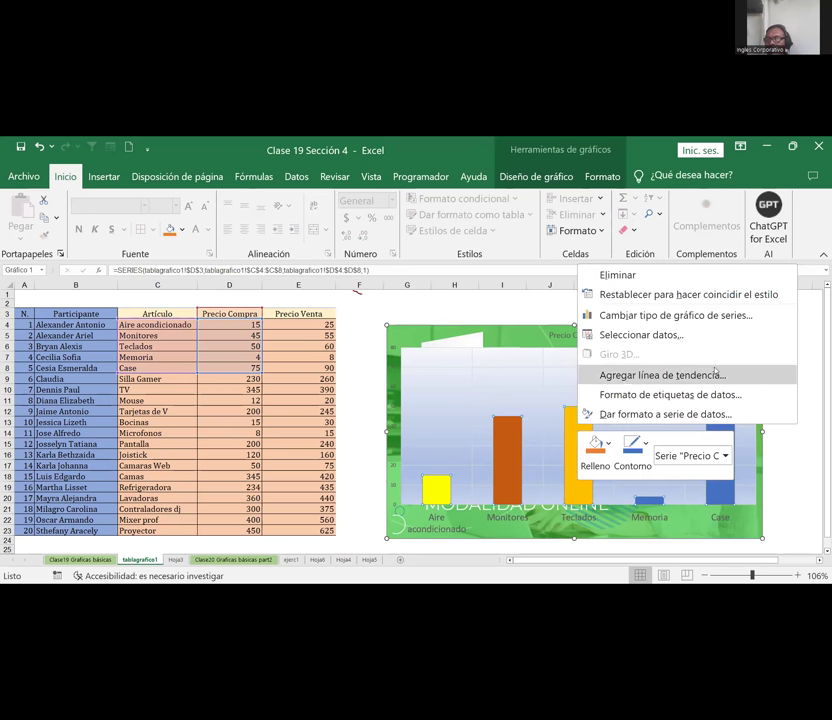
right_click(508, 464)
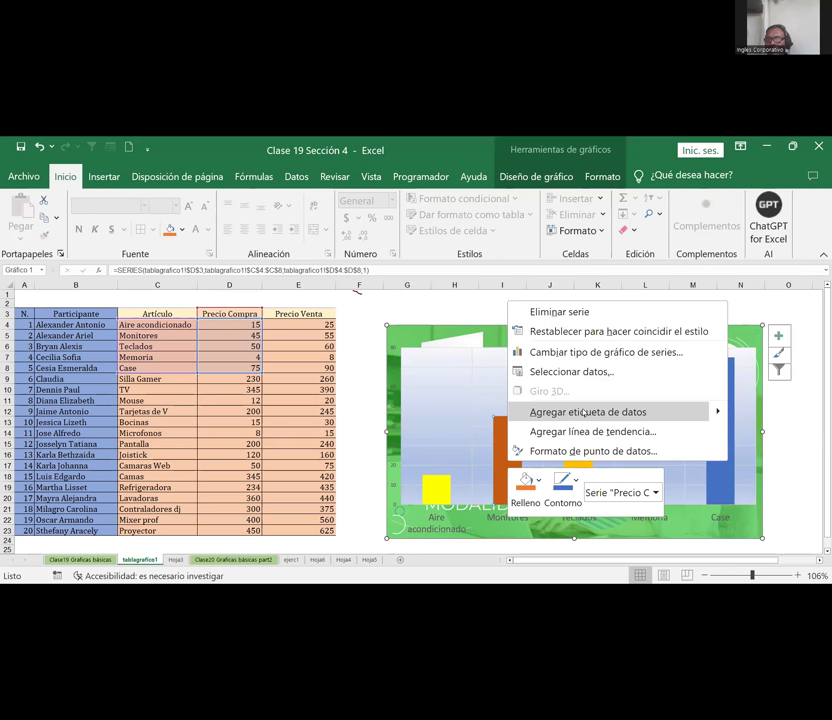
click(583, 412)
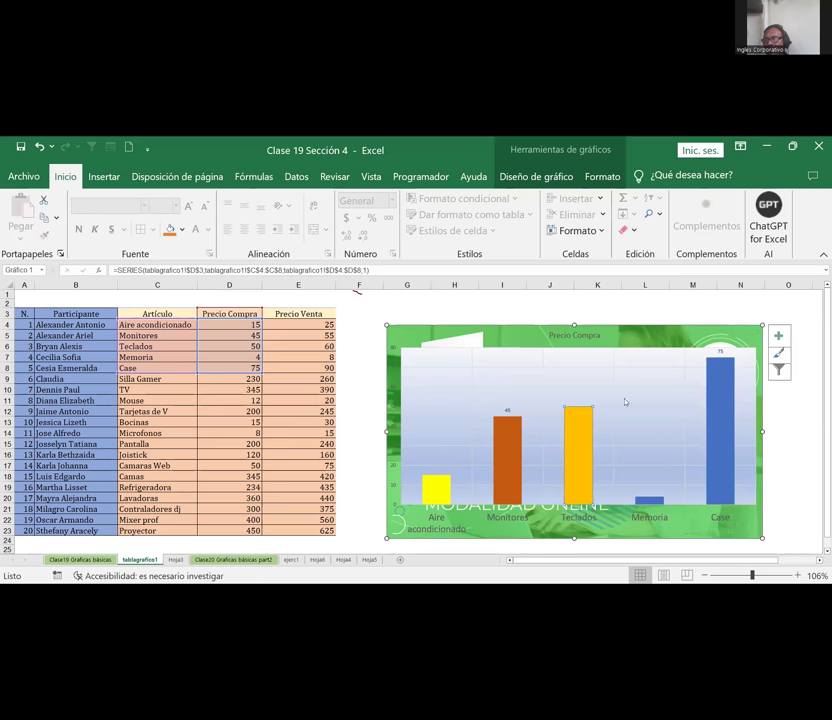
right_click(578, 438)
click(660, 379)
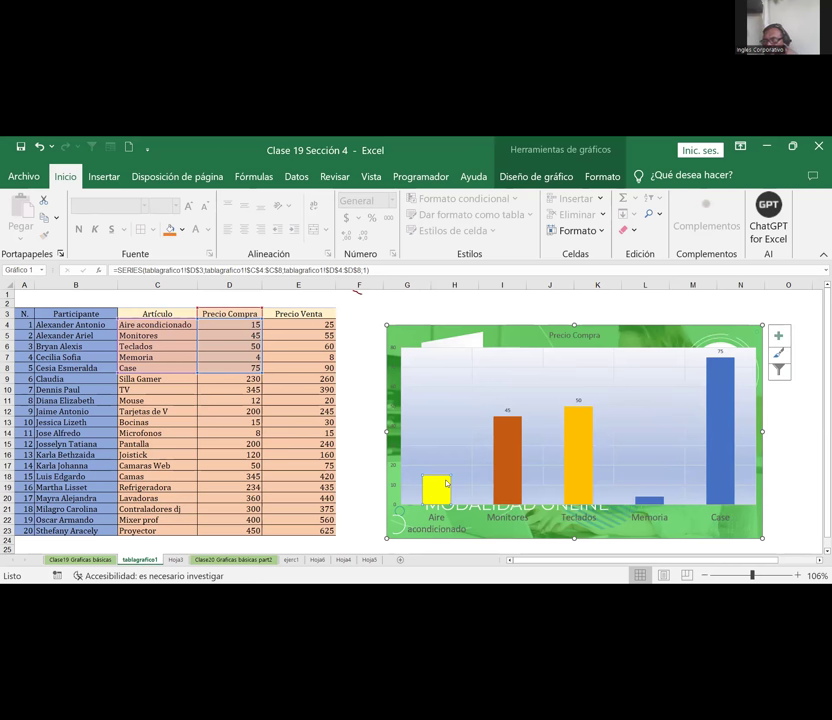
right_click(447, 482)
click(511, 429)
click(660, 500)
Enlarge the chart's data label font to size 11
right_click(440, 497)
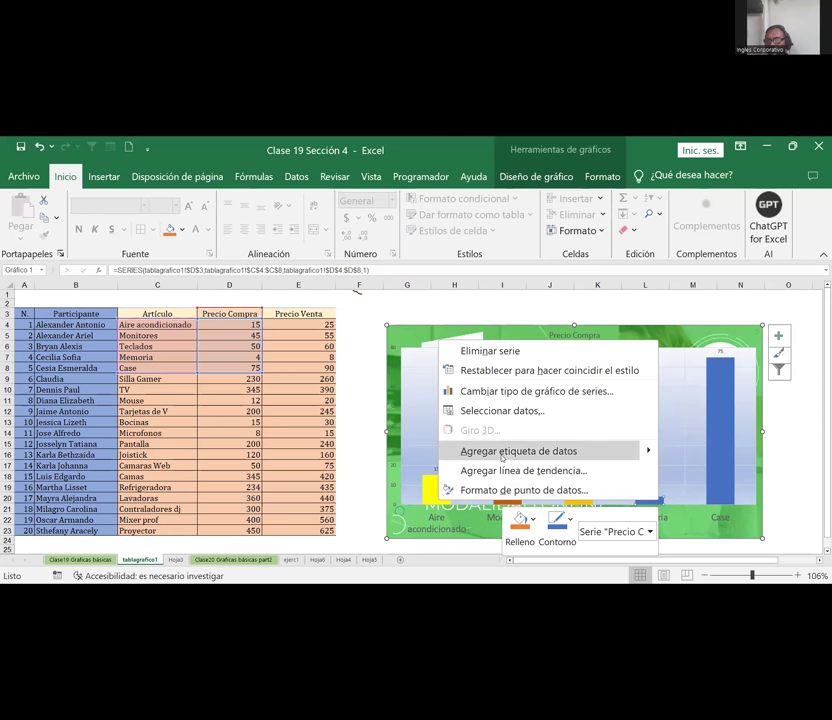
click(502, 451)
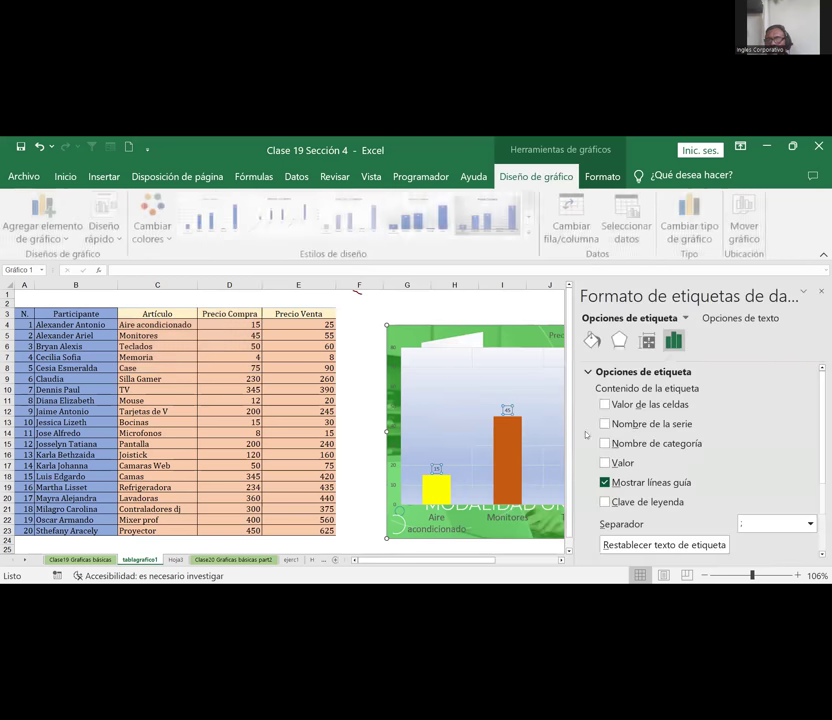
click(65, 176)
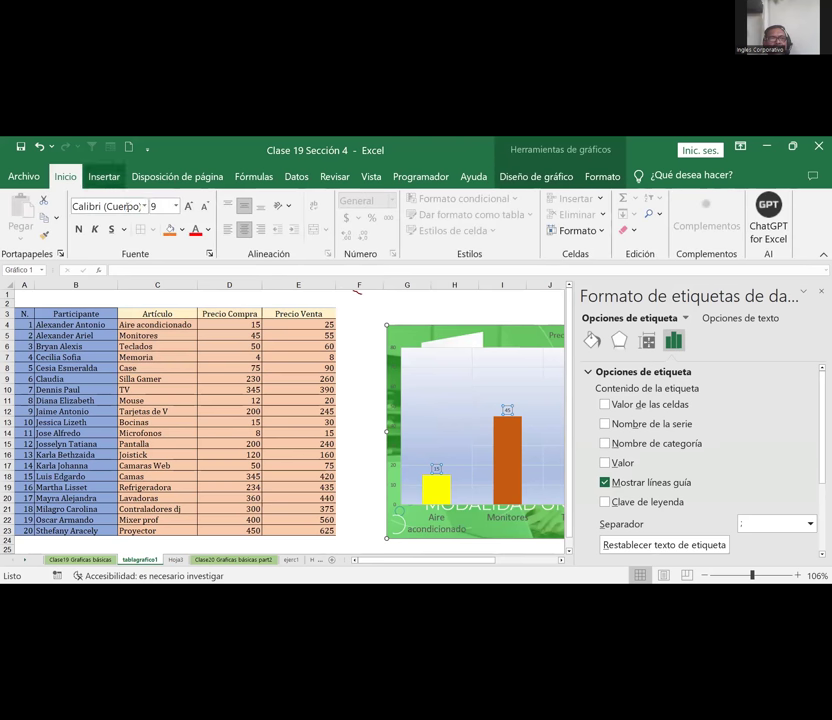
click(187, 207)
click(187, 207)
click(187, 207)
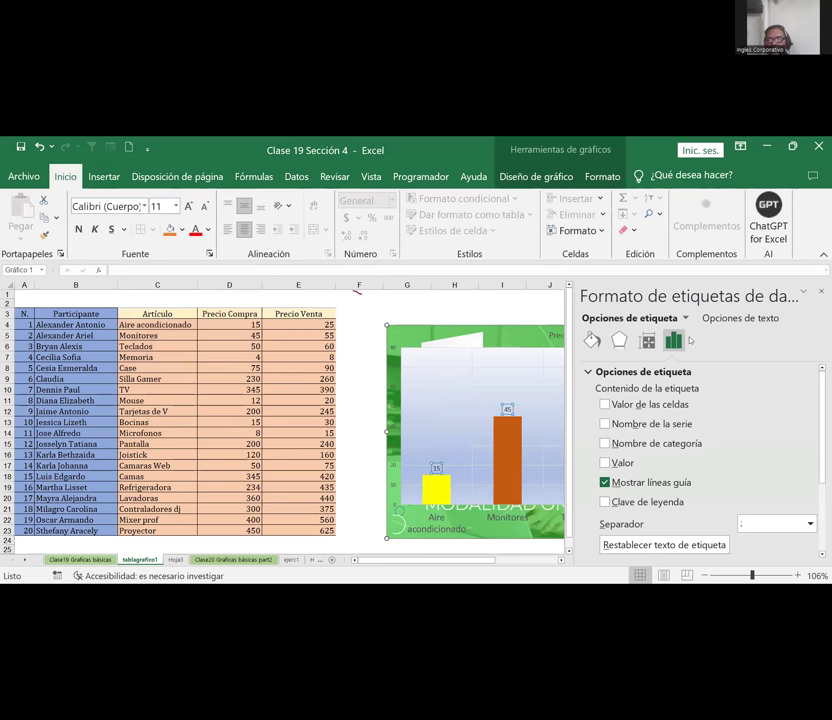
click(818, 289)
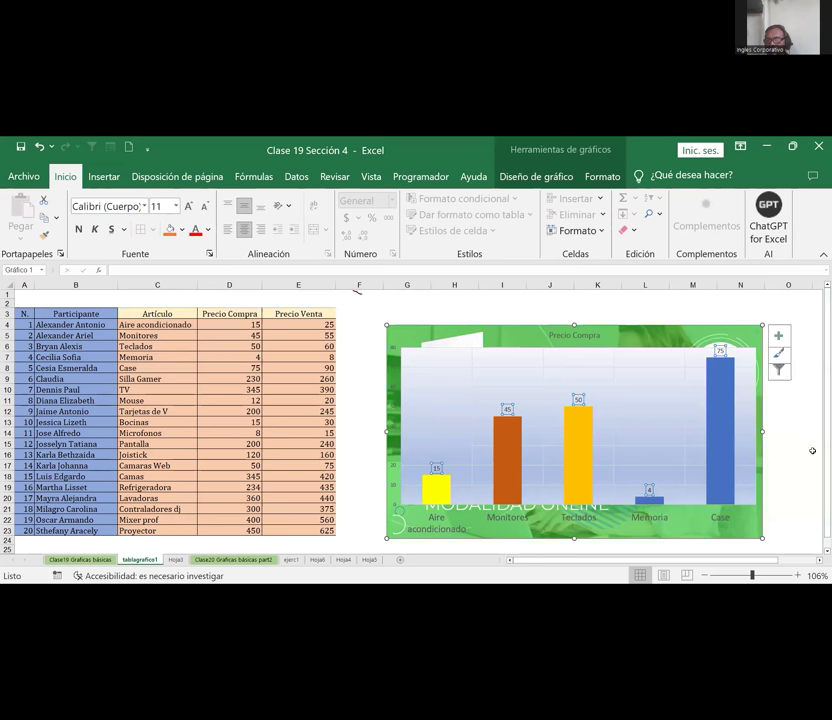
click(630, 399)
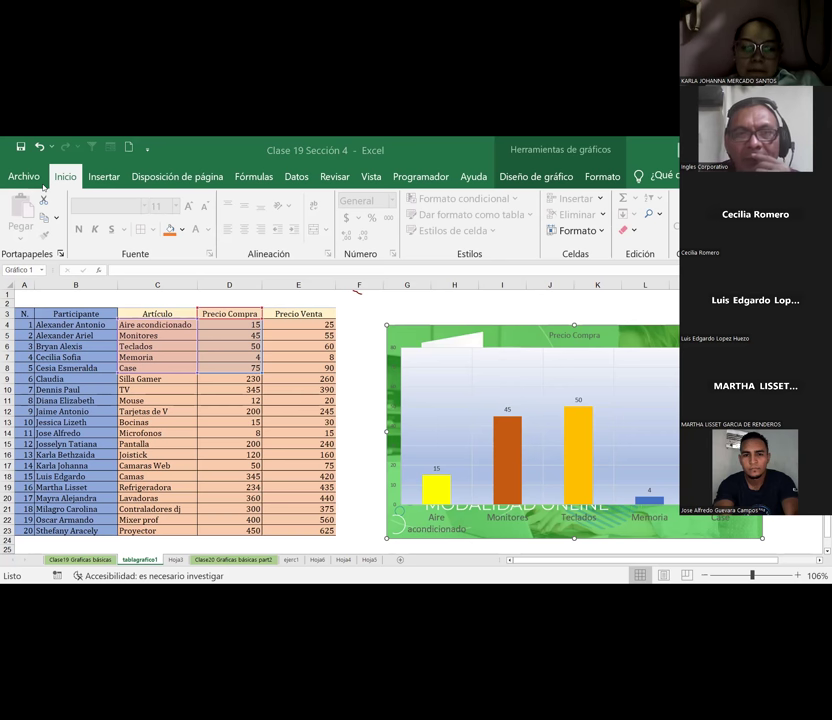
Save the Precio Compra chart design with Guardar como plantilla
click(498, 372)
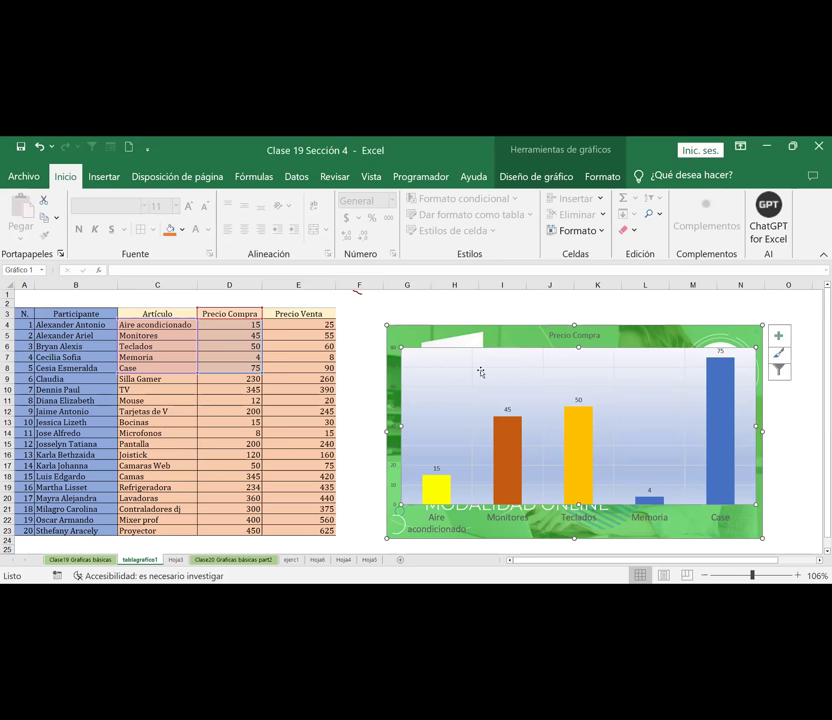
right_click(481, 373)
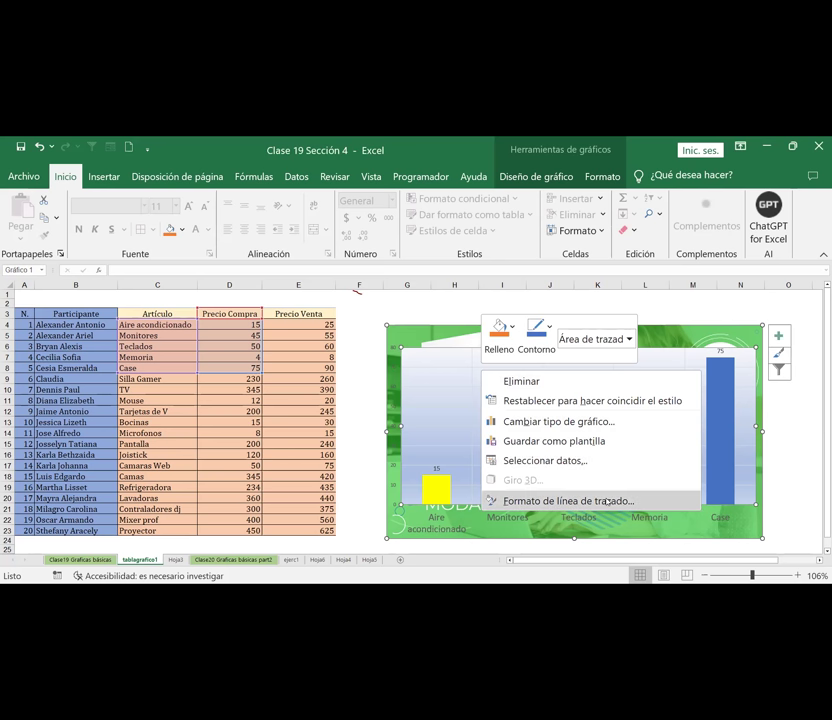
click(558, 441)
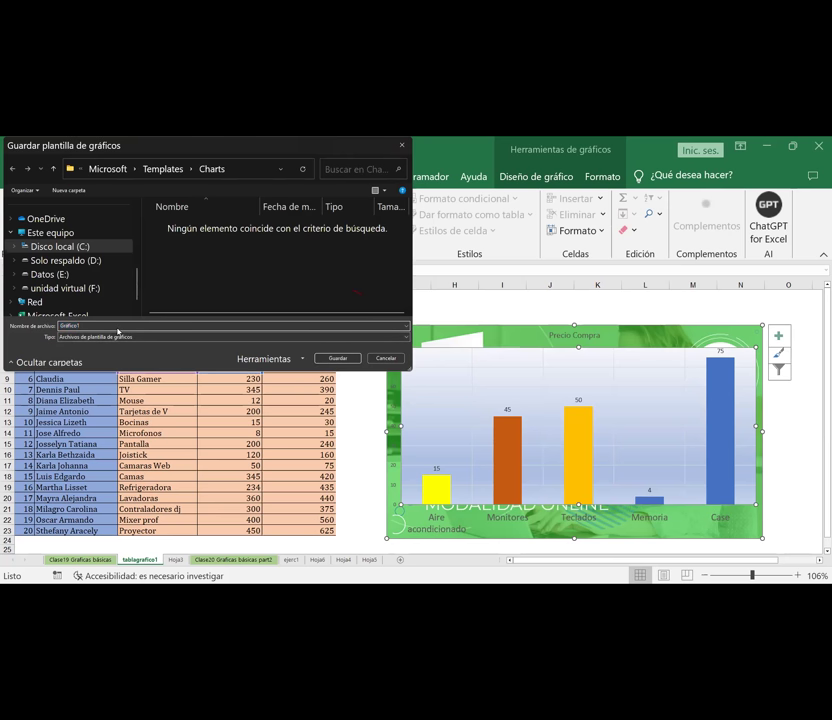
click(337, 358)
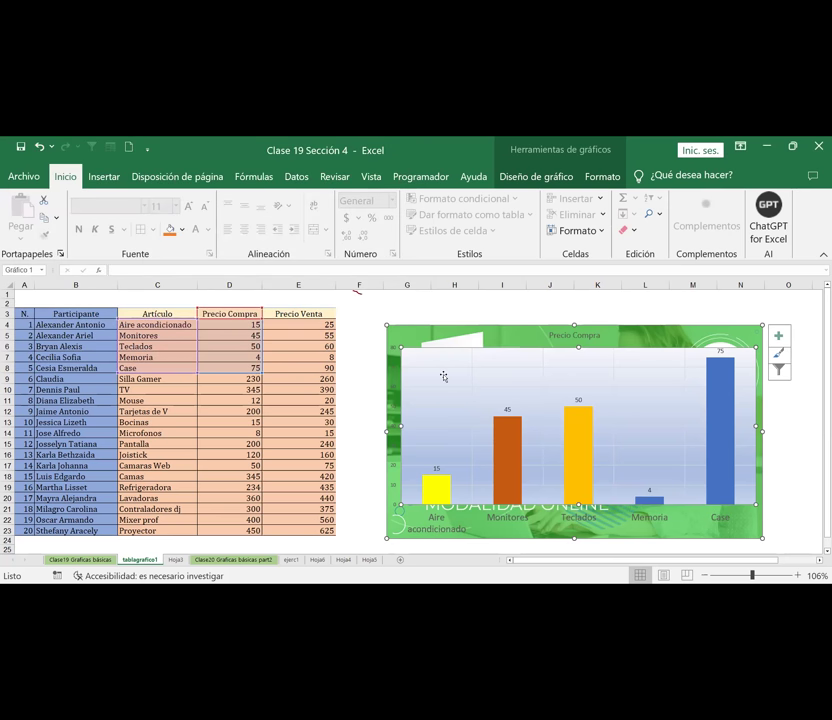
double_click(463, 386)
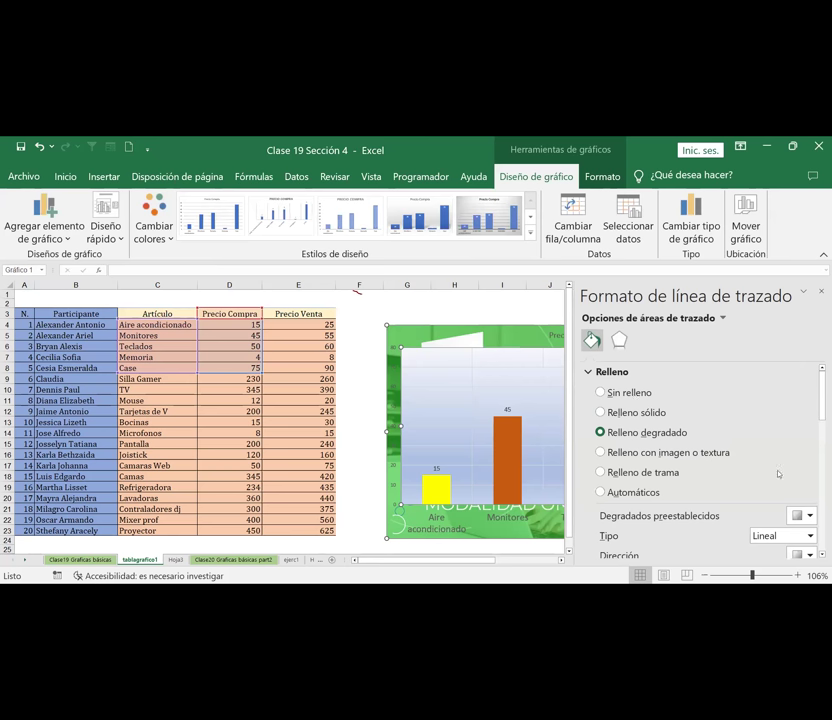
Add a yellow gradient stop and a red stop at 72% to the plot area fill
drag(819, 391, 819, 430)
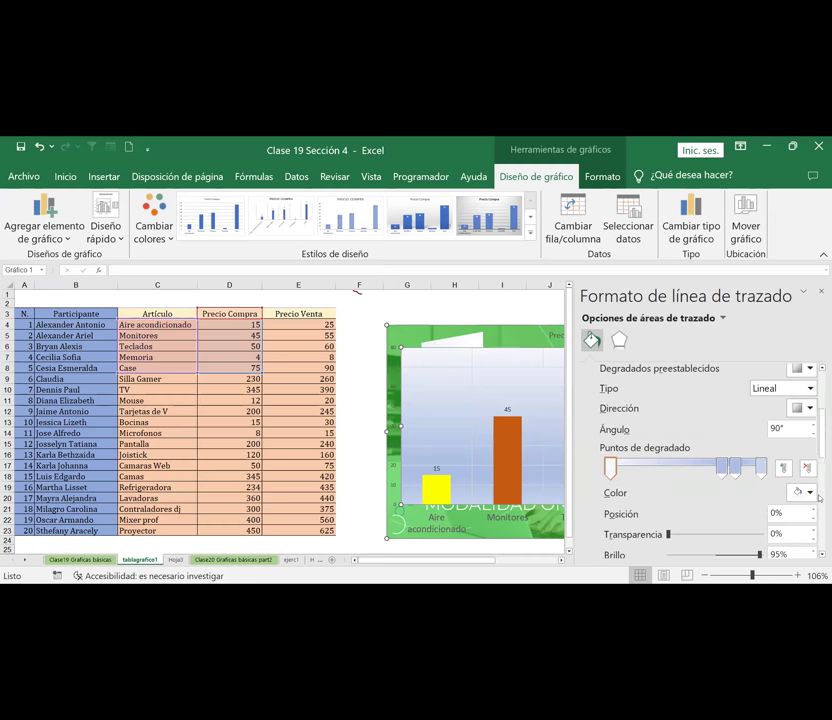
click(785, 469)
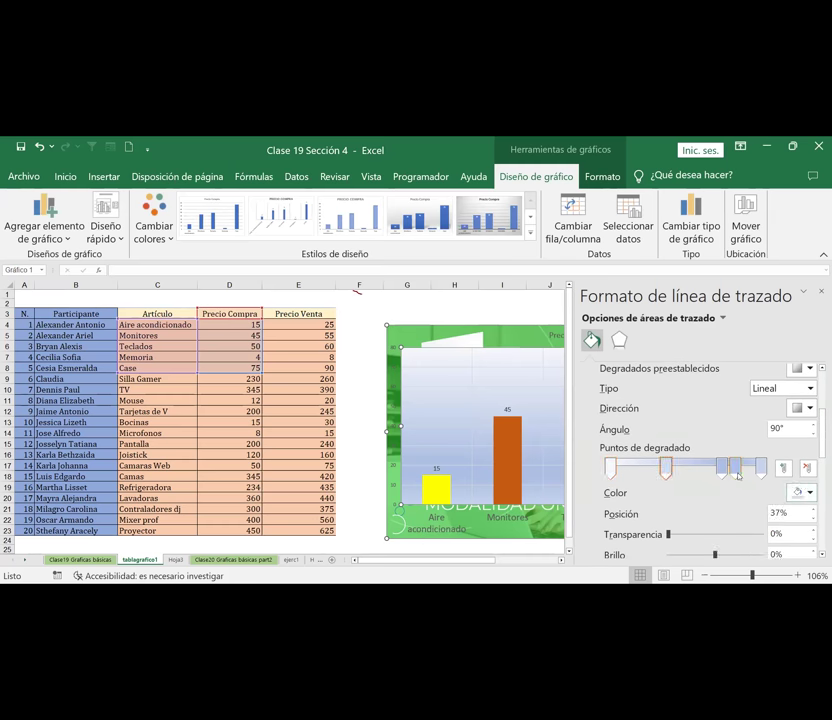
click(811, 471)
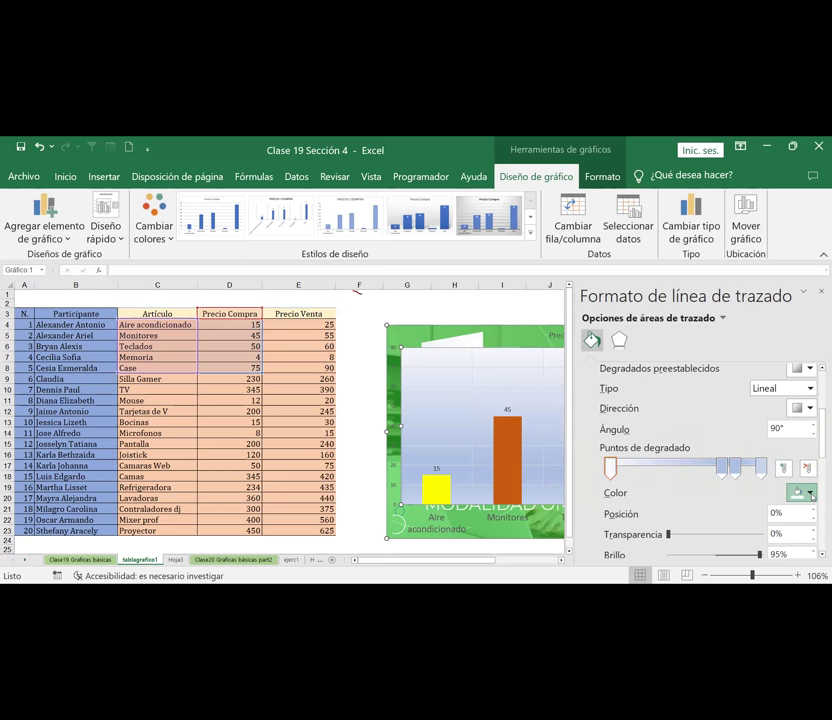
click(808, 492)
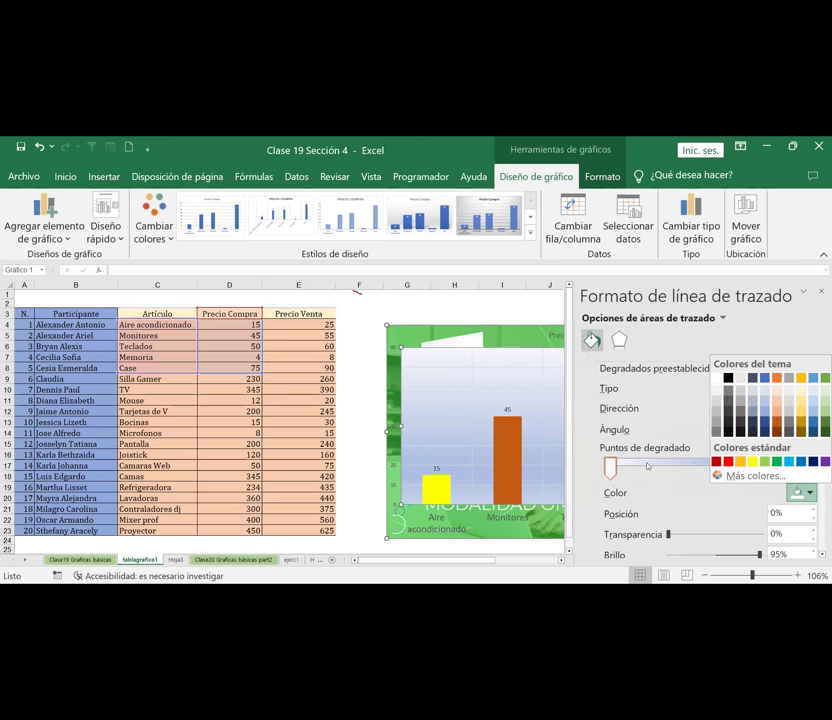
click(741, 462)
drag(726, 467, 680, 467)
click(720, 466)
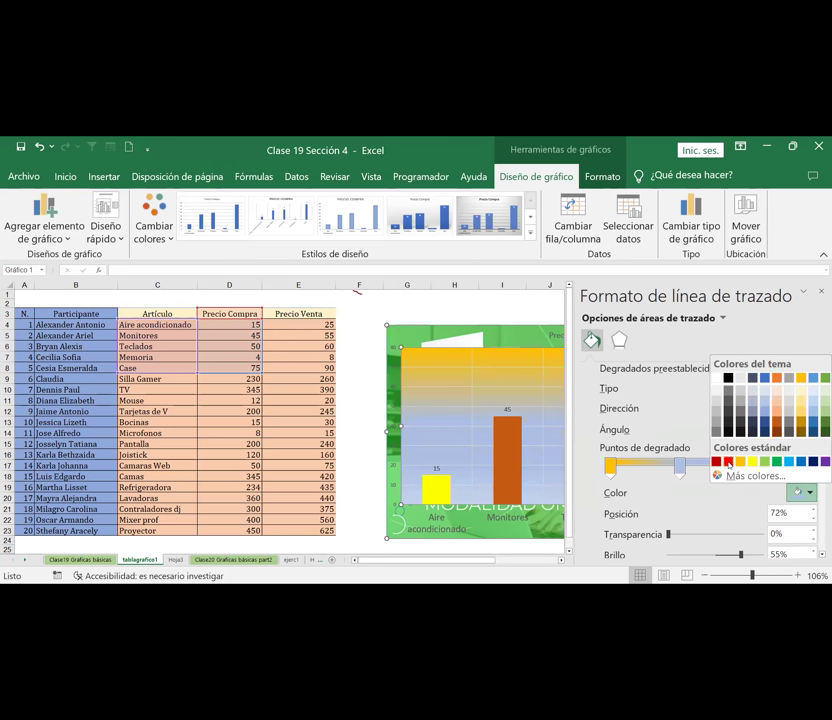
click(728, 462)
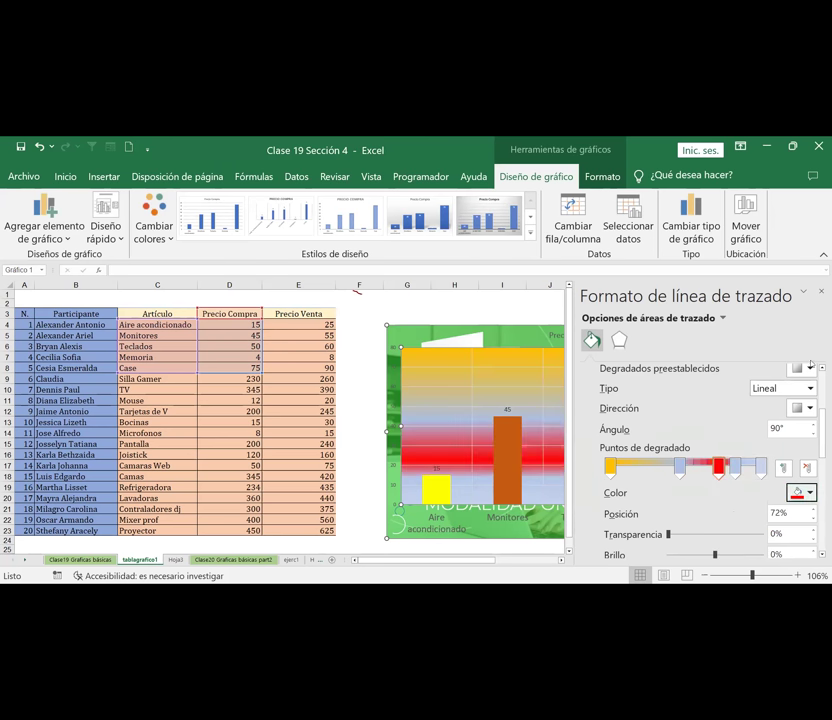
click(820, 294)
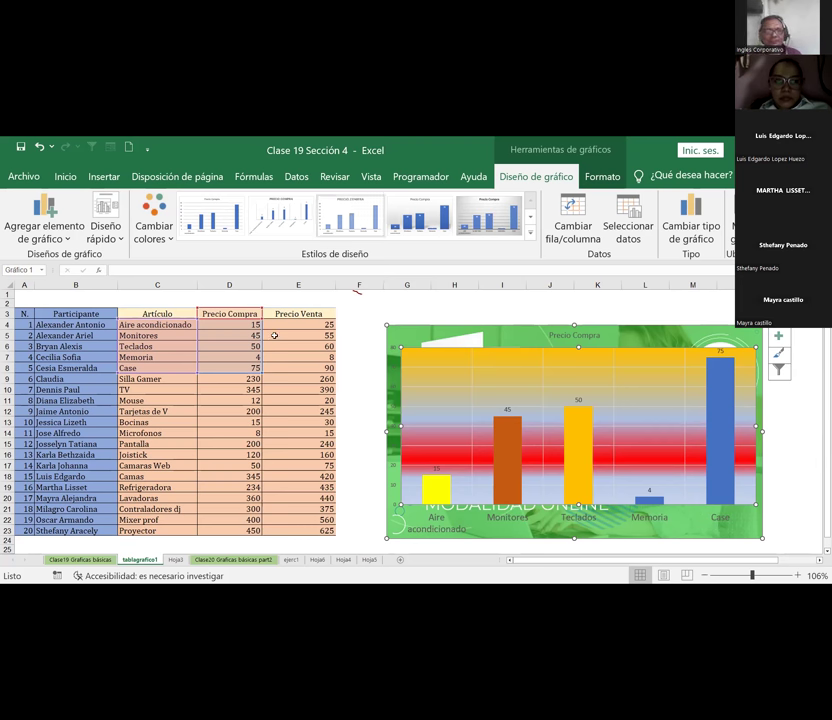
Apply blue Gradient Fill data bars to the Precio Compra values in D4:D8
drag(230, 325, 232, 366)
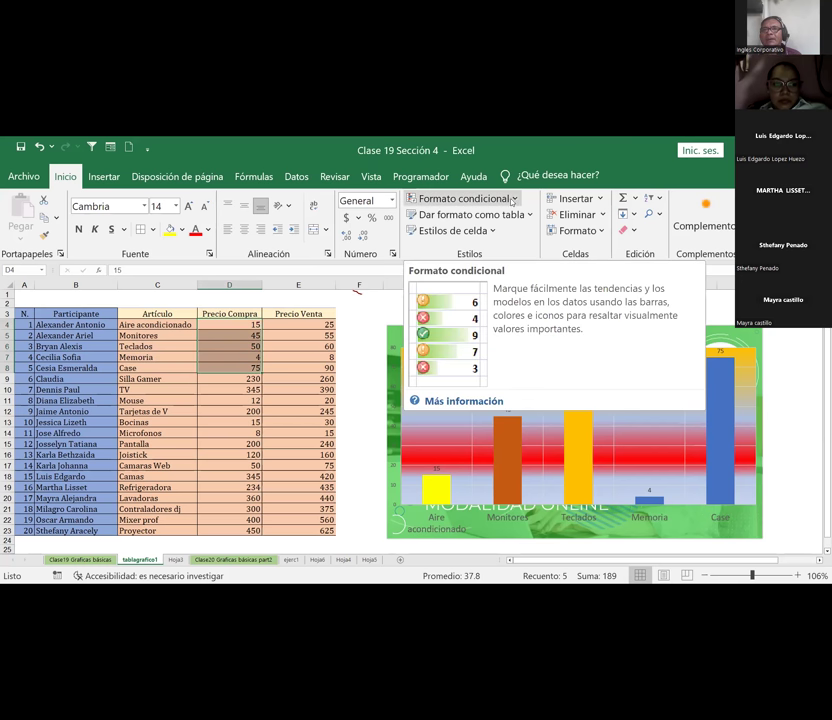
click(514, 201)
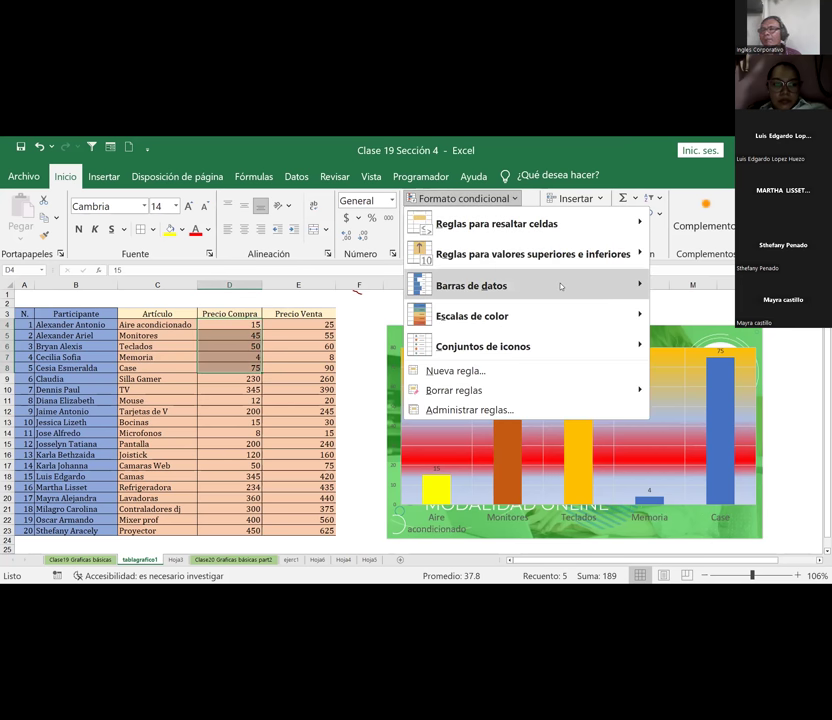
mouse_move(588, 318)
mouse_move(616, 226)
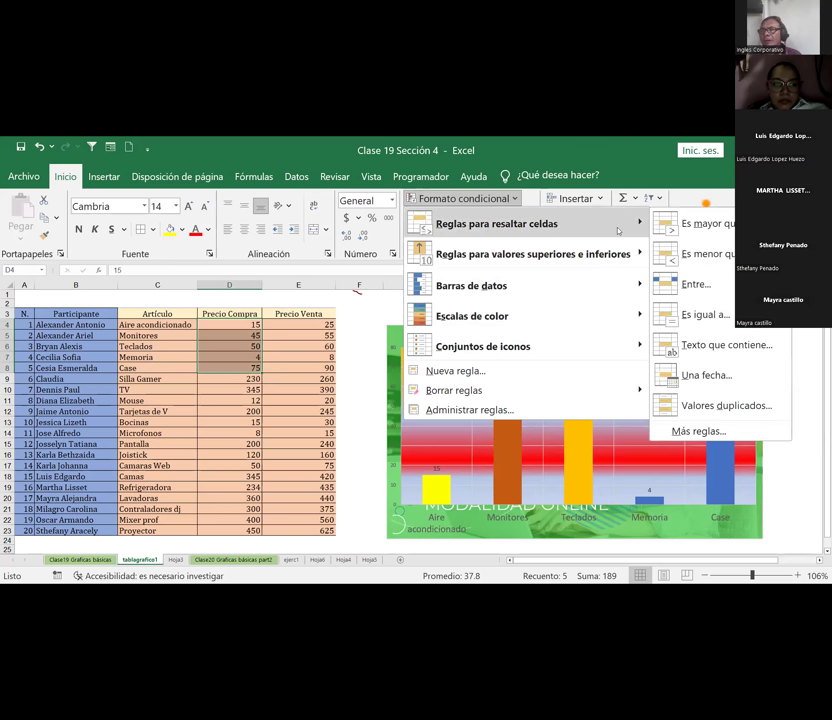
mouse_move(612, 250)
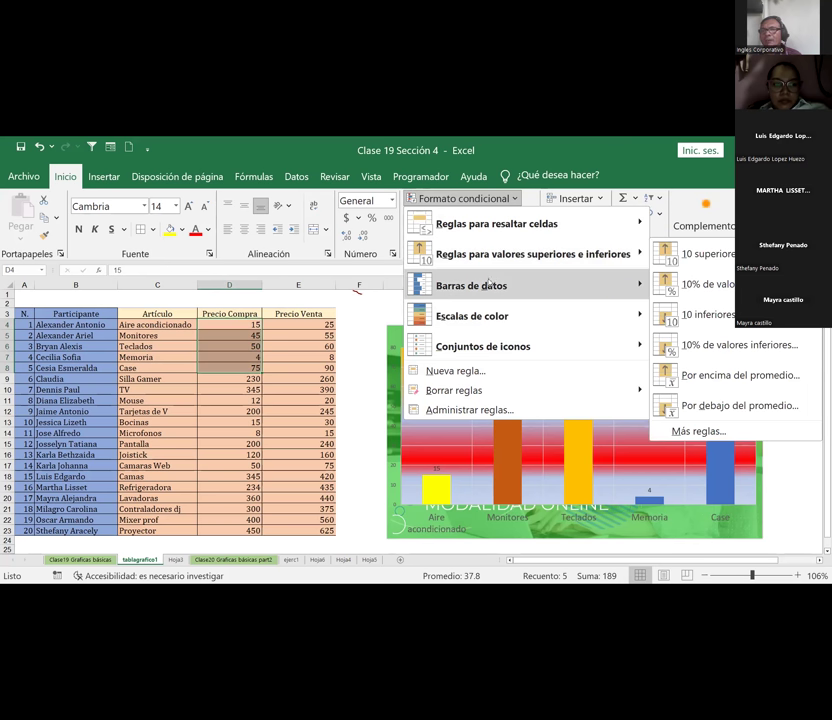
mouse_move(488, 285)
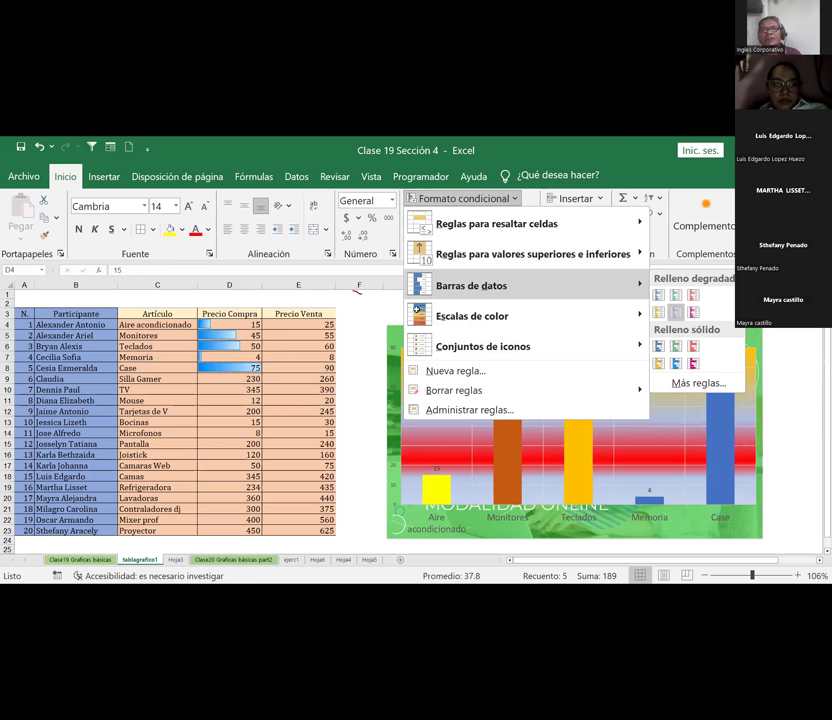
click(455, 302)
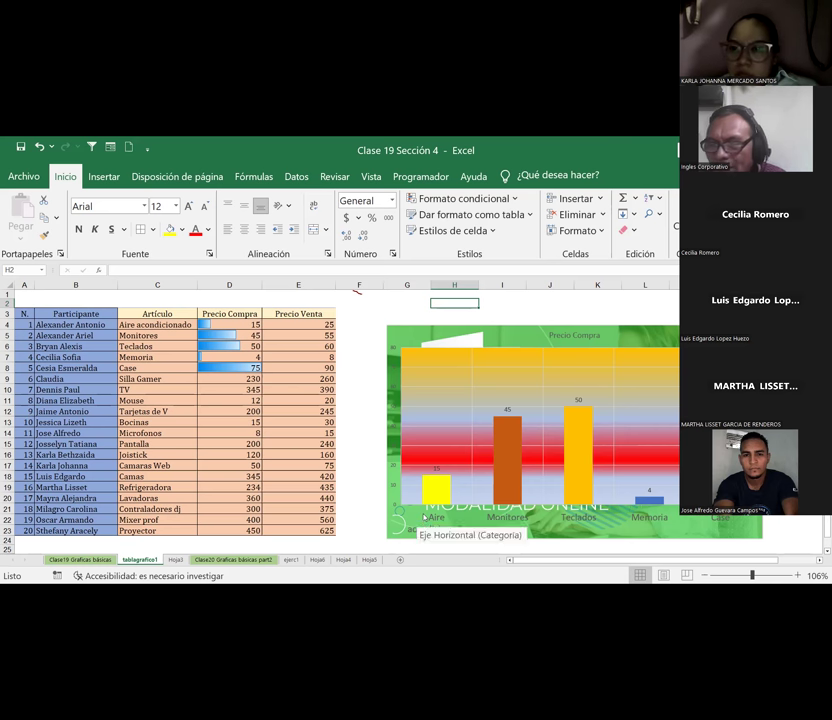
click(506, 492)
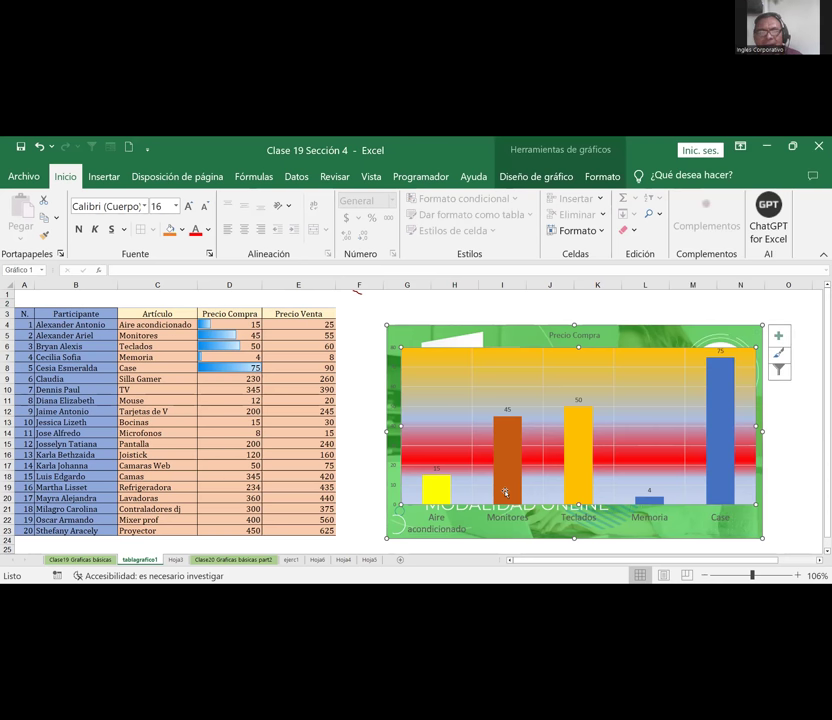
On Hoja3, reduce the font size of the grades table's header row
click(176, 560)
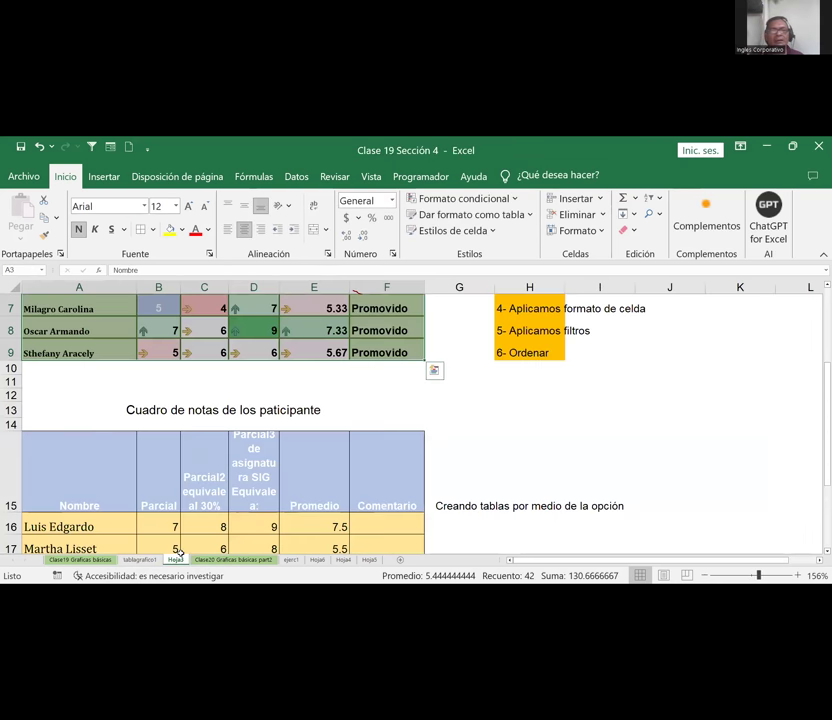
scroll(503, 418, down, 3)
scroll(524, 403, up, 2)
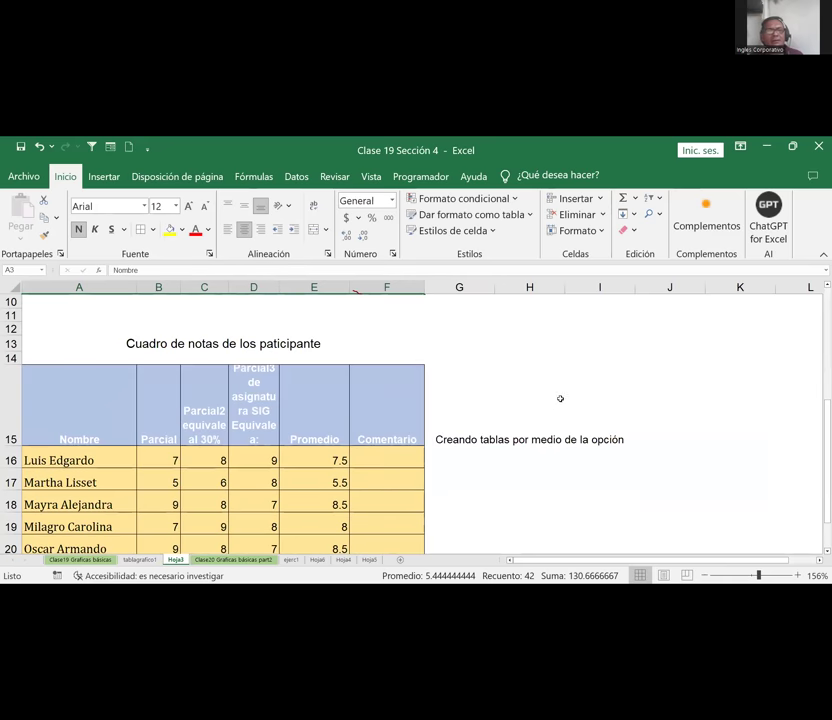
scroll(366, 440, down, 1)
click(244, 369)
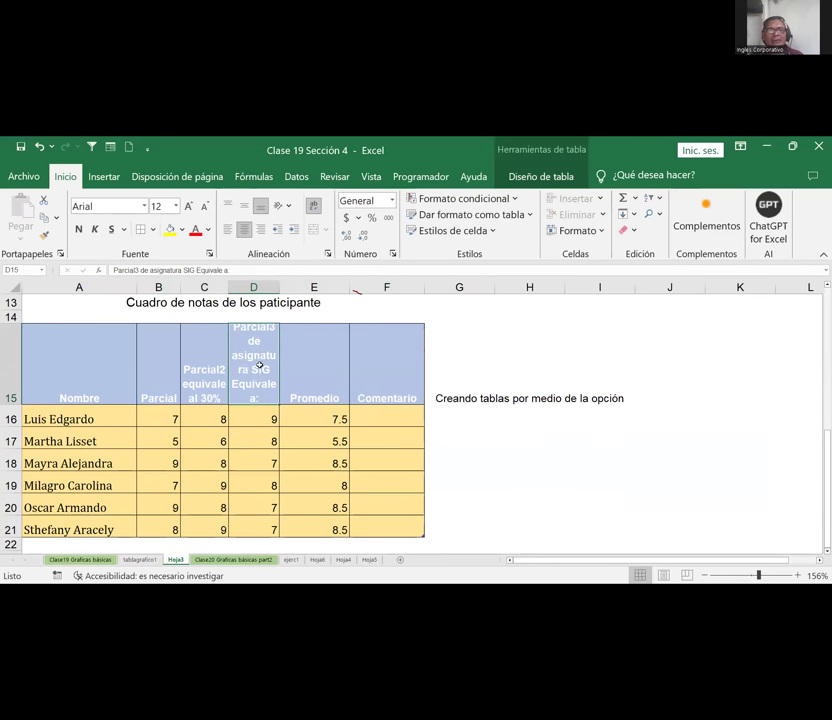
drag(65, 362, 379, 379)
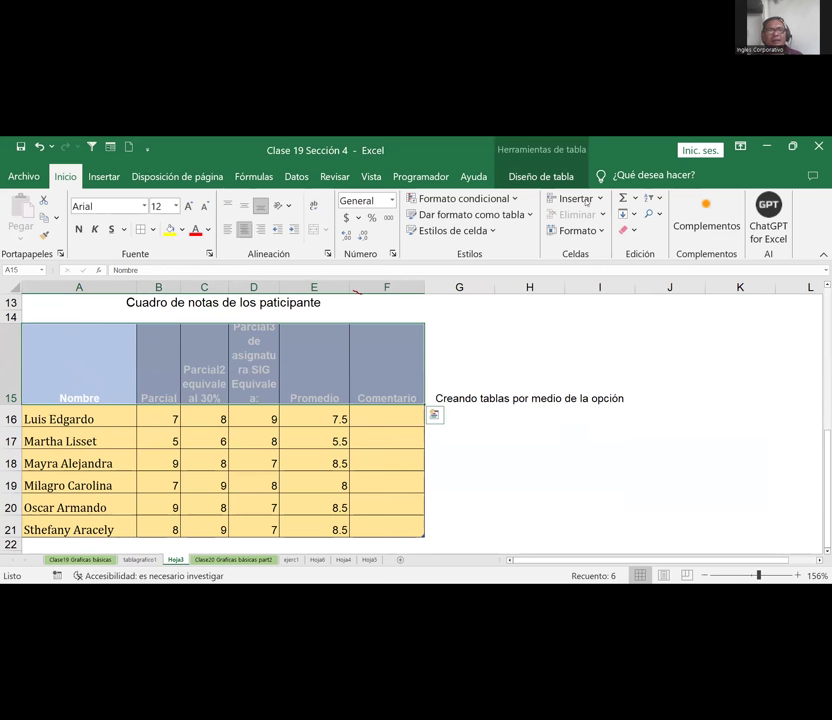
click(205, 205)
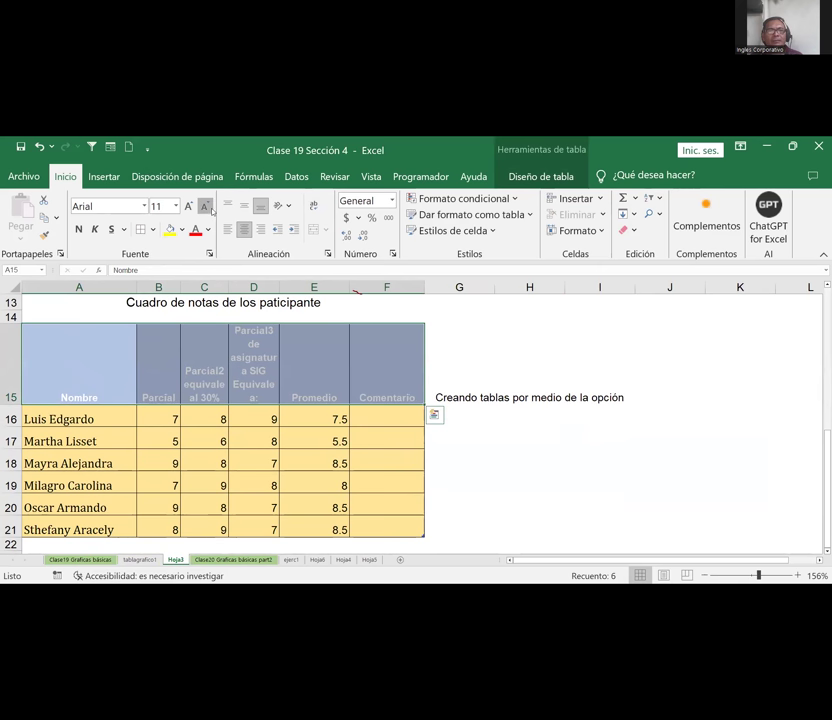
click(205, 205)
Replace the long D15 header text with 'Parcial 2'
click(254, 364)
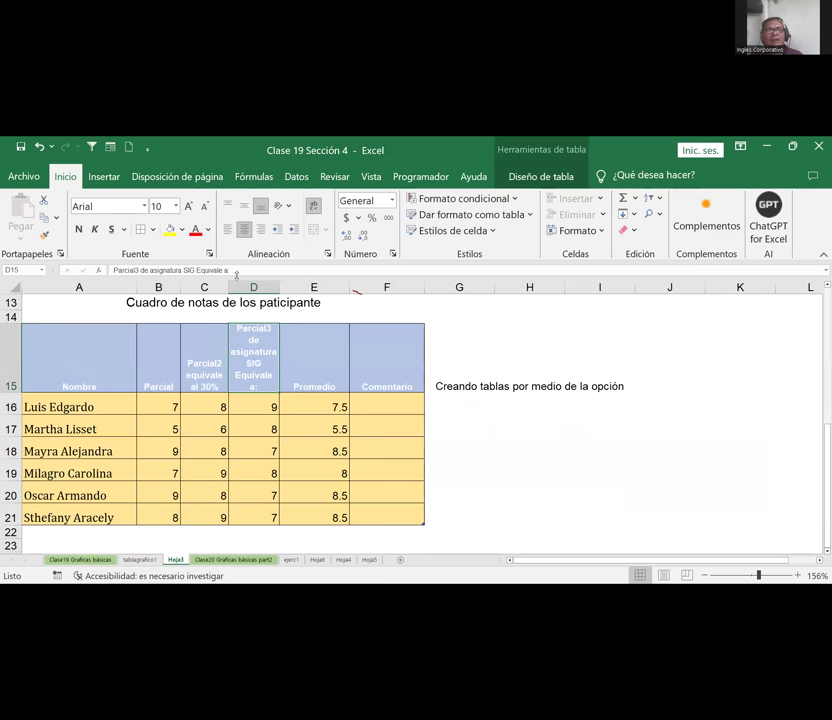
click(245, 270)
key(BackSpace)
key(BackSpace)
key(BackSpace)
key(BackSpace)
key(BackSpace)
key(BackSpace)
key(BackSpace)
key(BackSpace)
key(BackSpace)
key(BackSpace)
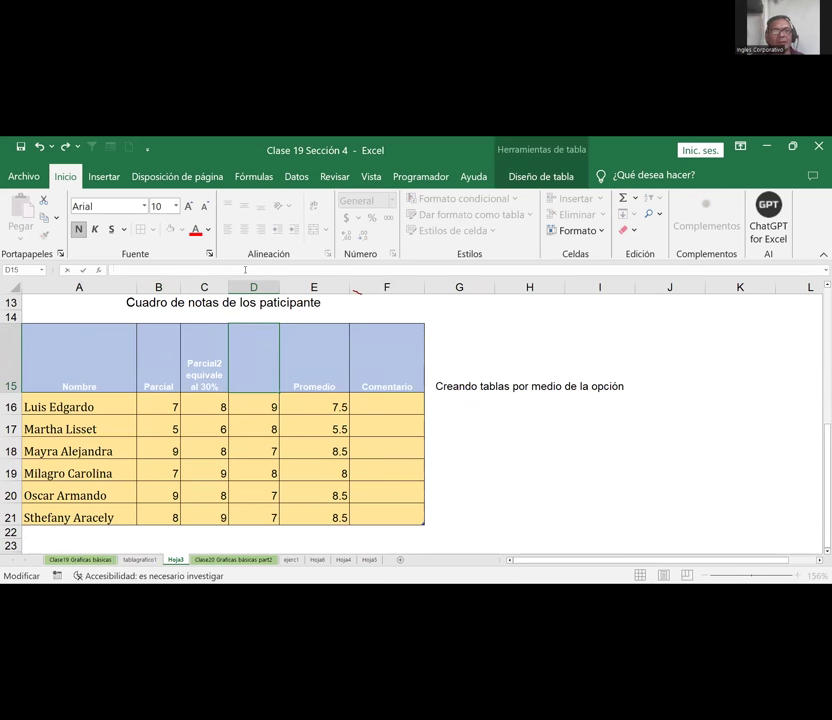
text(pARC)
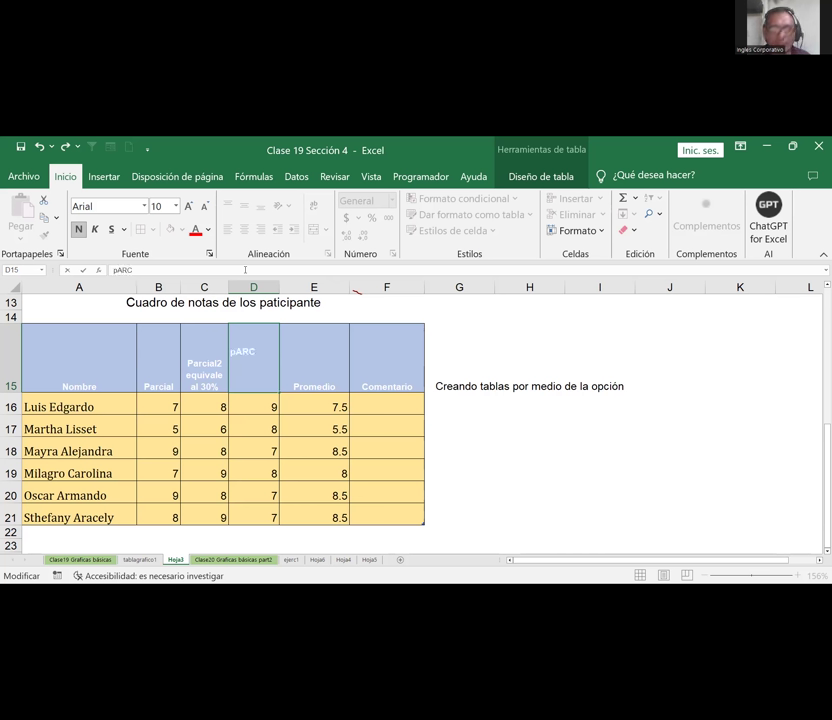
key(BackSpace)
key(BackSpace)
key(BackSpace)
text(Parcial 2)
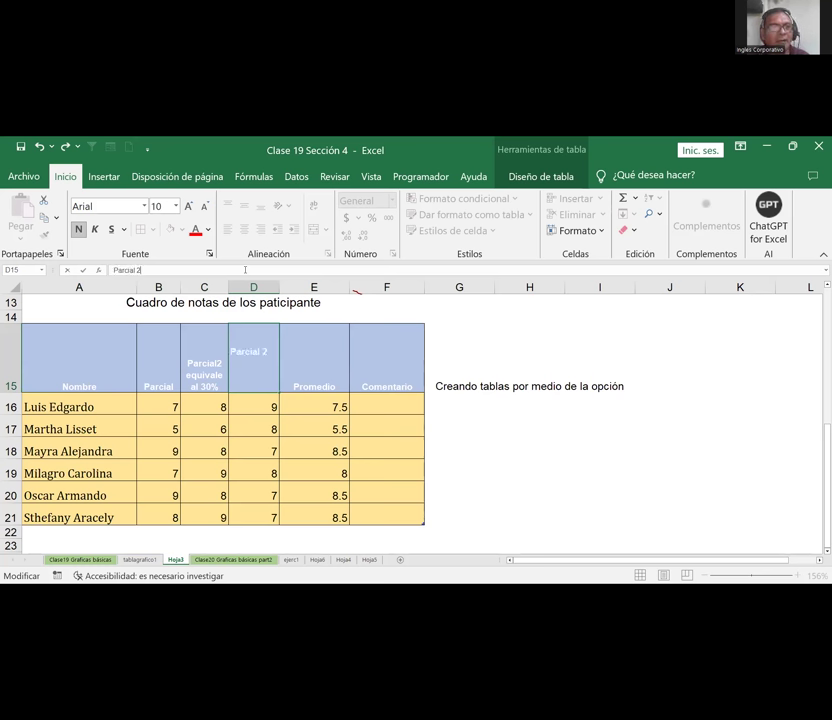
key(Return)
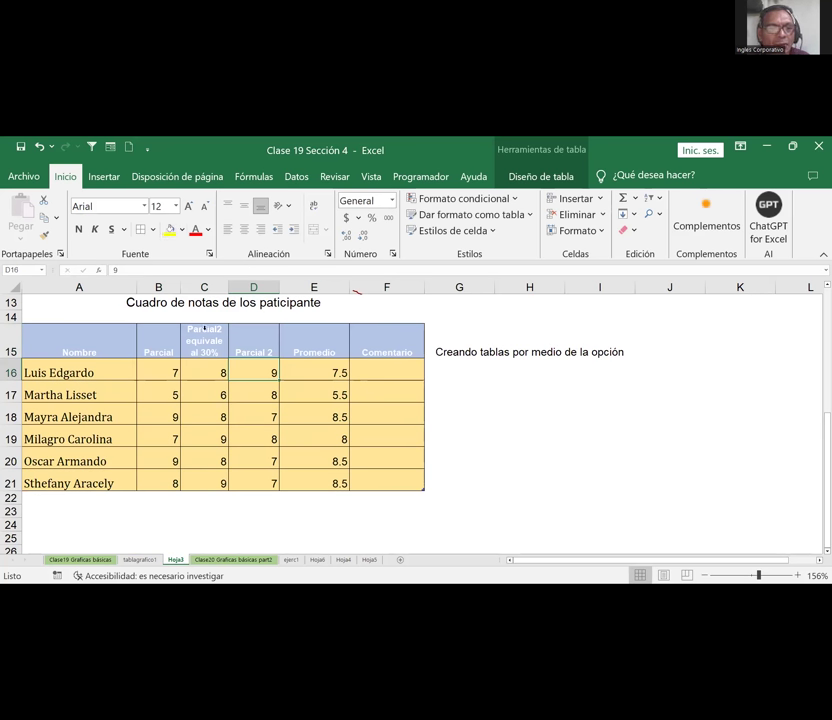
Rename header C15 to 'Parcial2' and change D15 to 'Parcial 3'
click(199, 342)
right_click(199, 342)
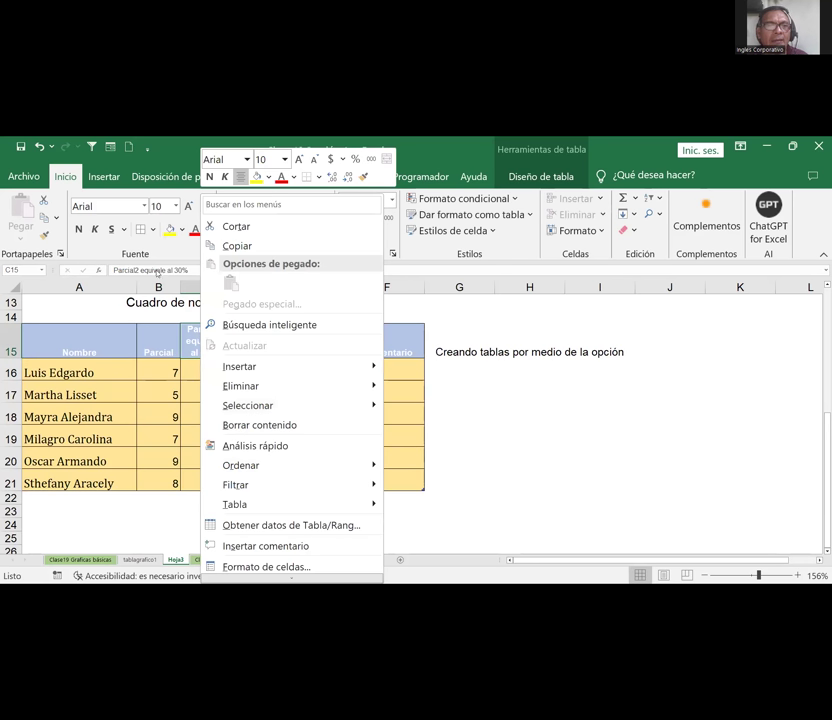
triple_click(156, 271)
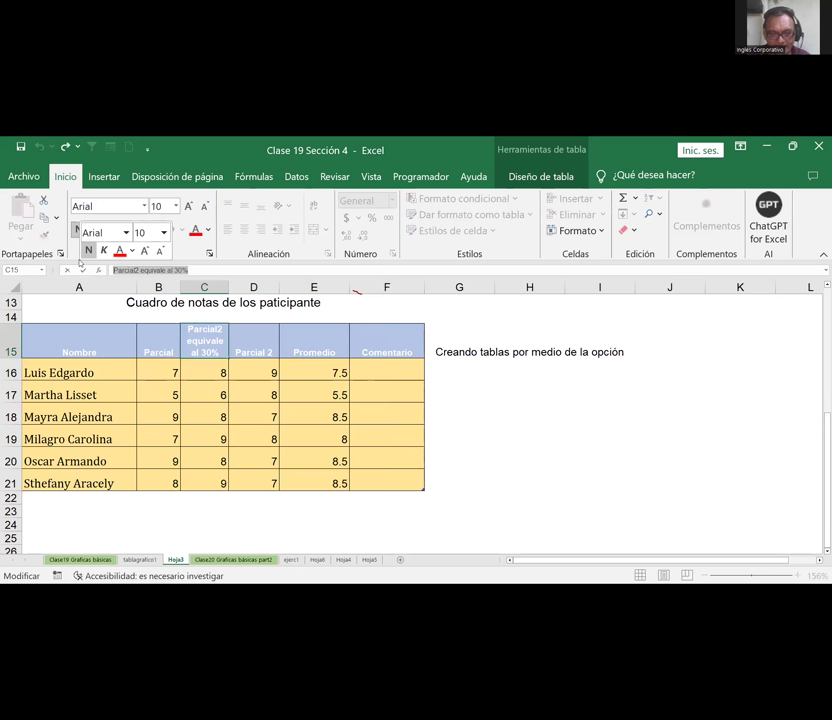
text(Parcial)
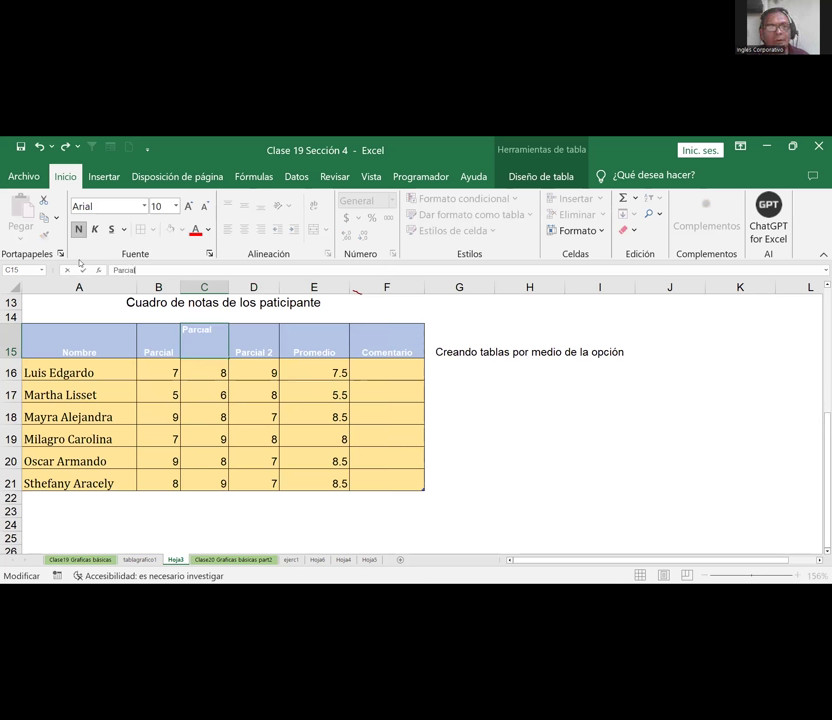
text(2)
key(Tab)
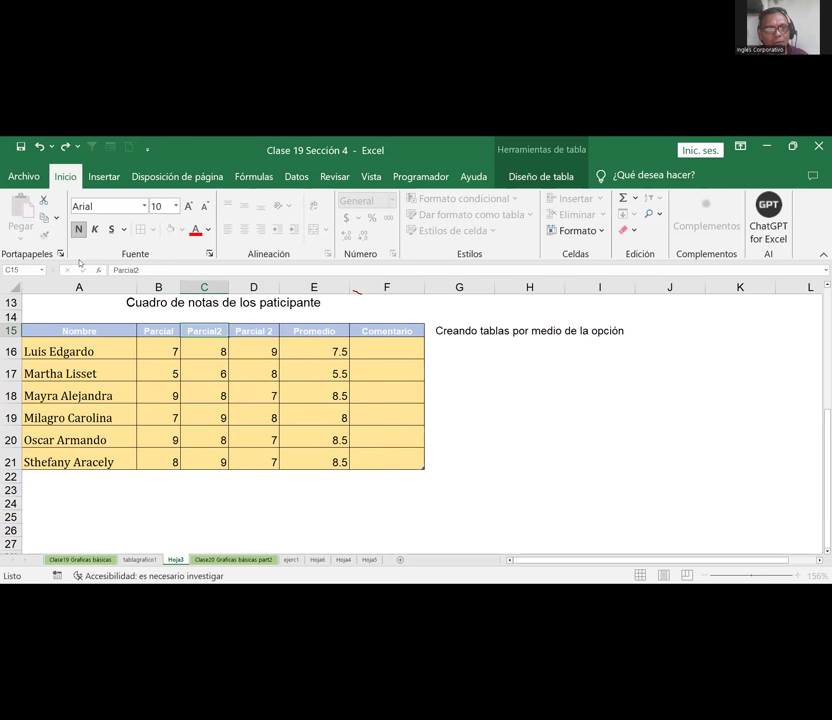
click(163, 271)
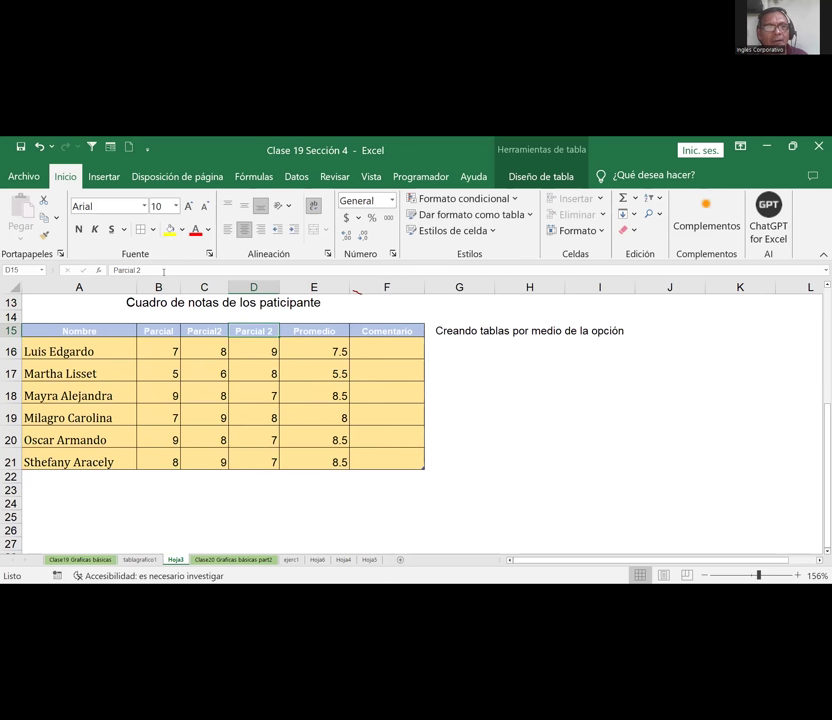
key(BackSpace)
key(BackSpace)
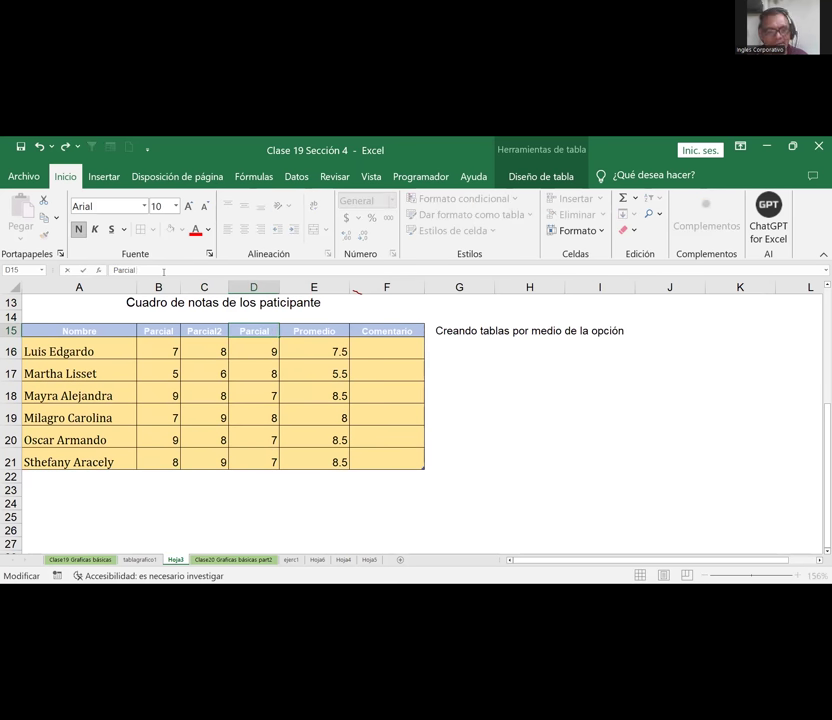
text(3)
key(Return)
Remove the Comentario column from the grades table
click(262, 491)
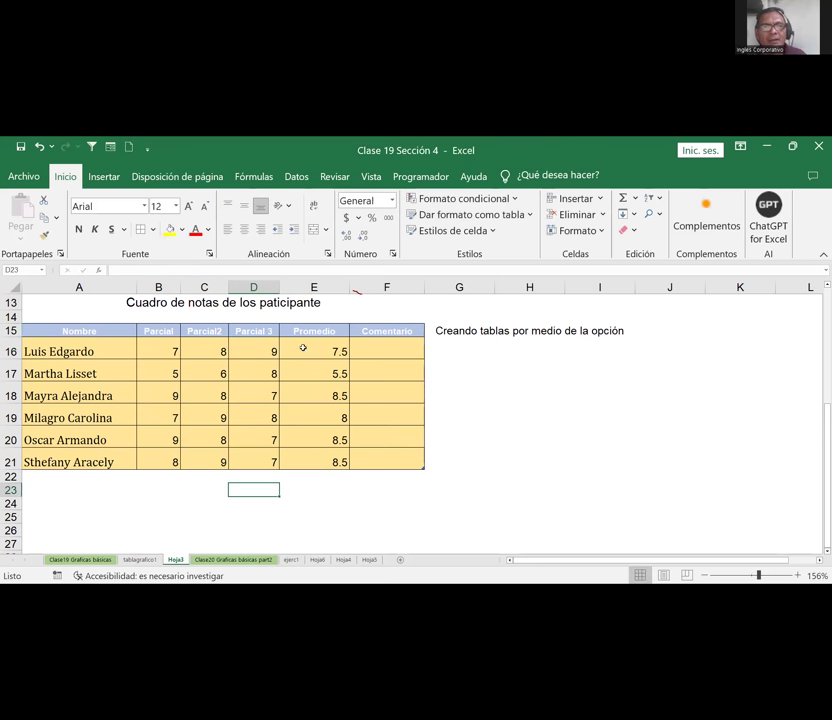
drag(30, 331, 386, 457)
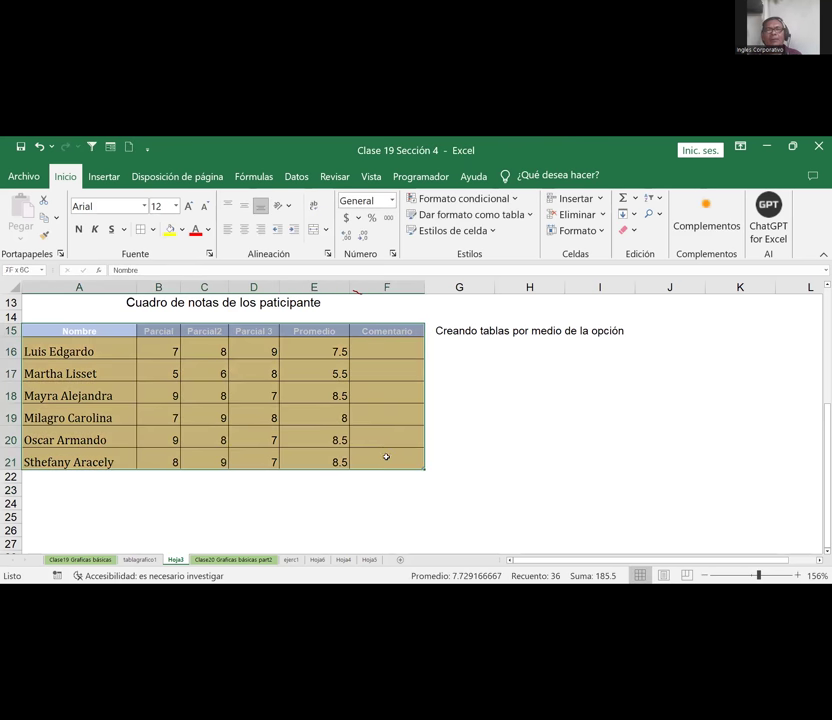
click(390, 420)
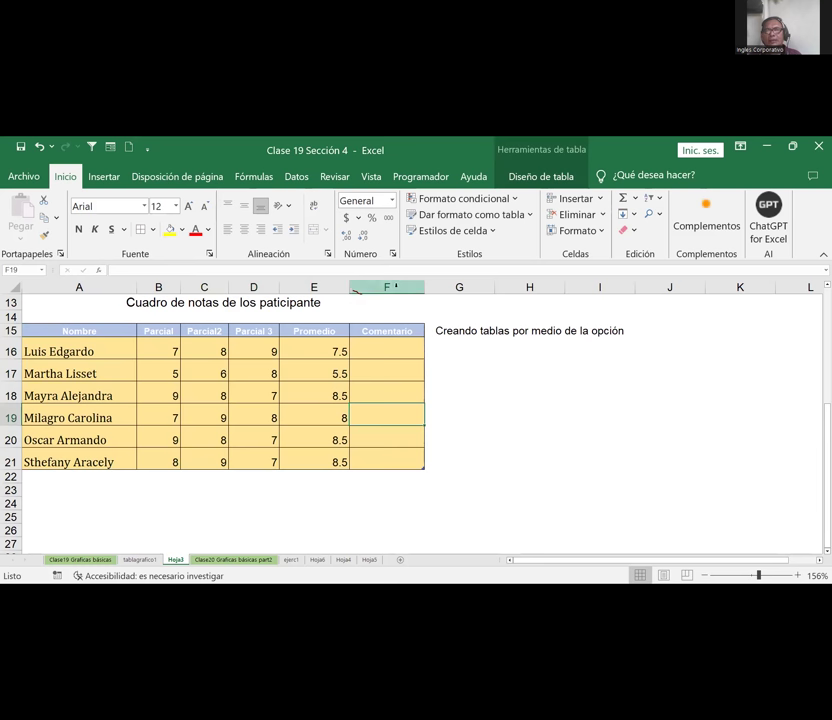
key(ctrl+z)
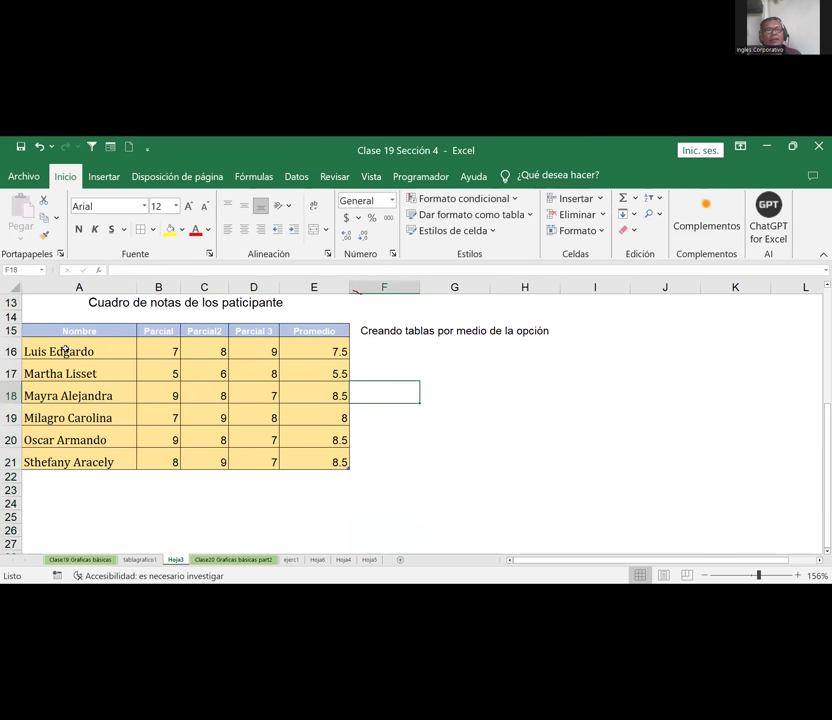
drag(65, 351, 311, 451)
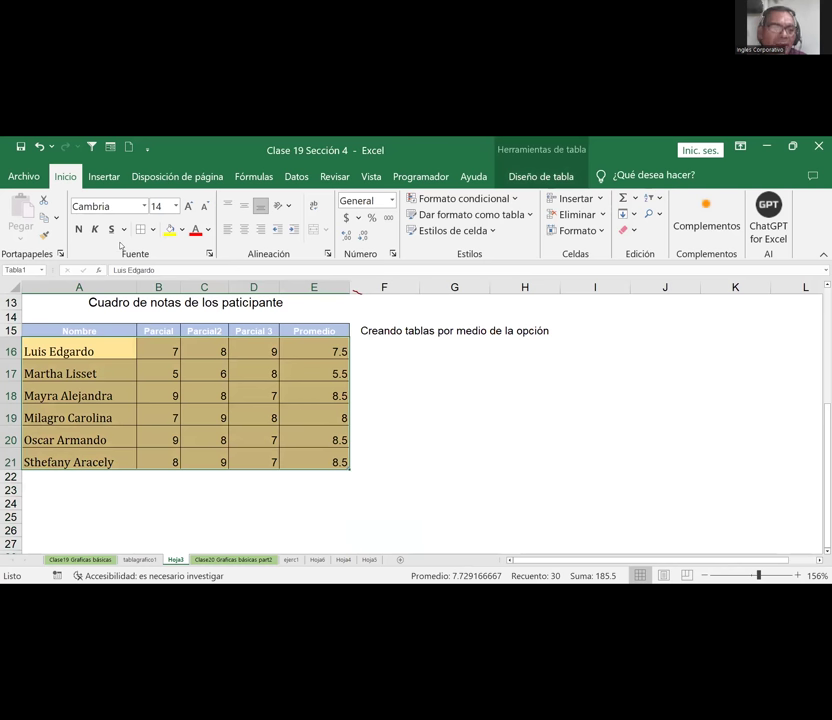
click(104, 176)
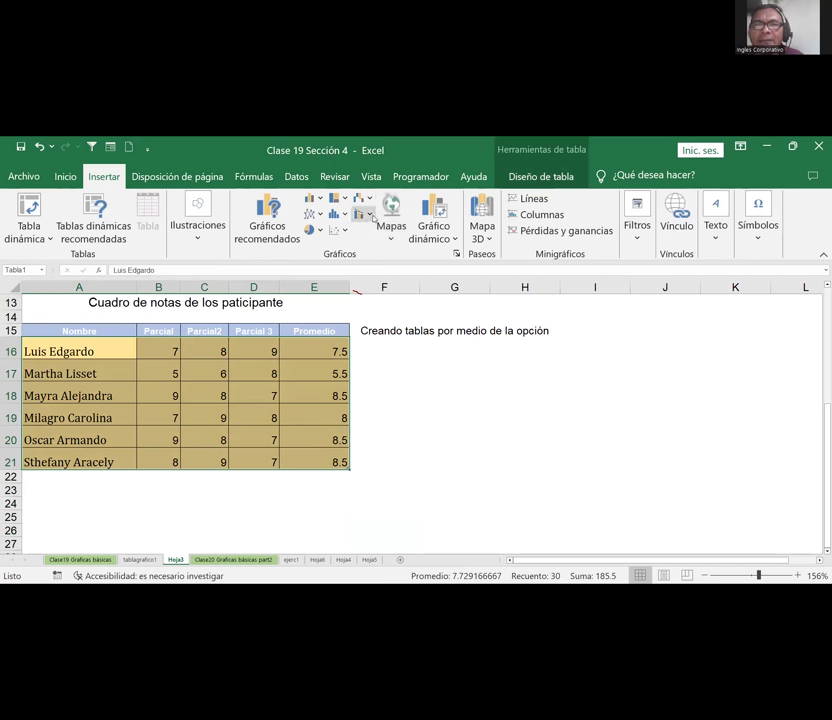
click(369, 214)
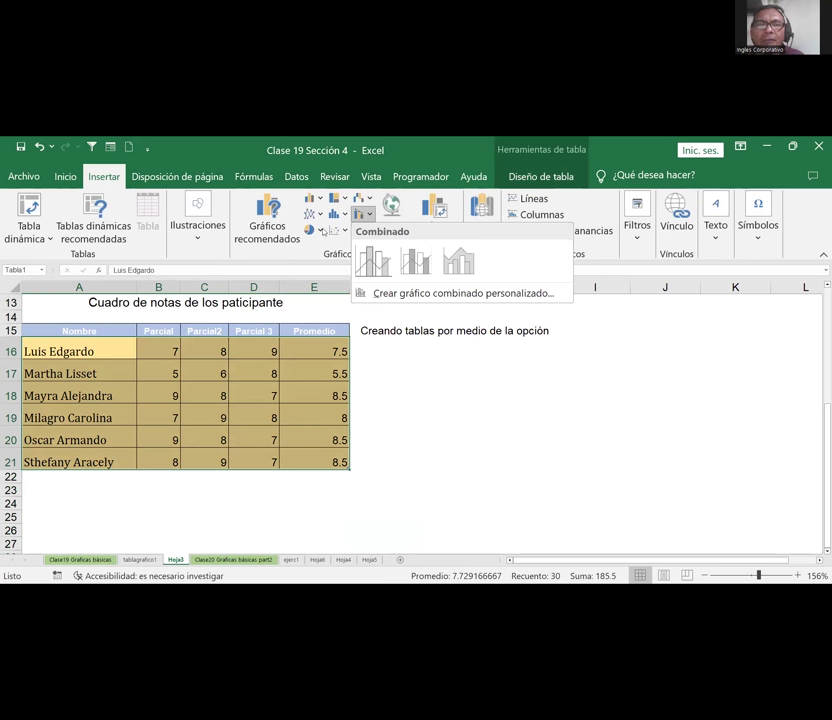
click(319, 230)
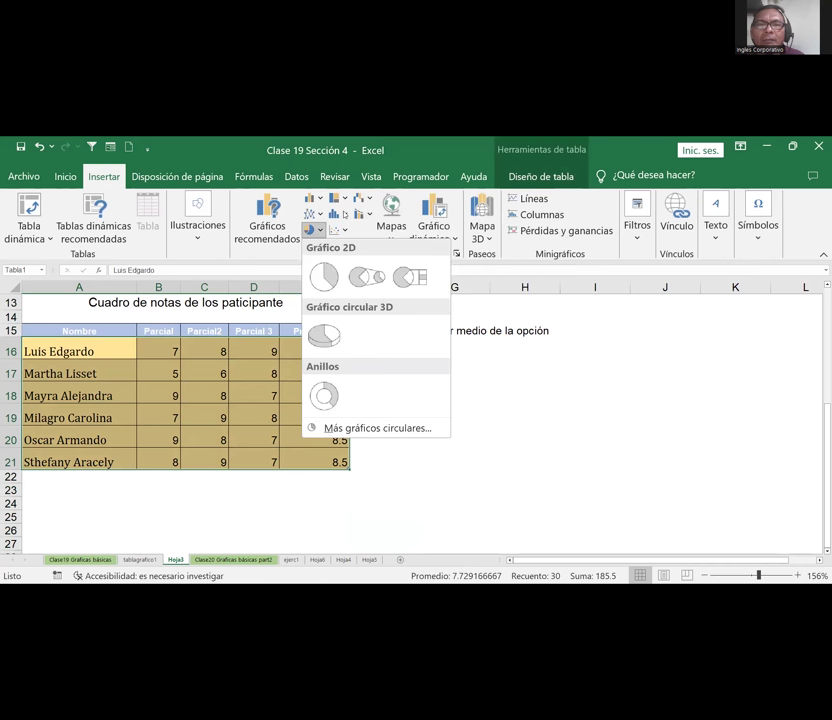
click(340, 214)
click(390, 225)
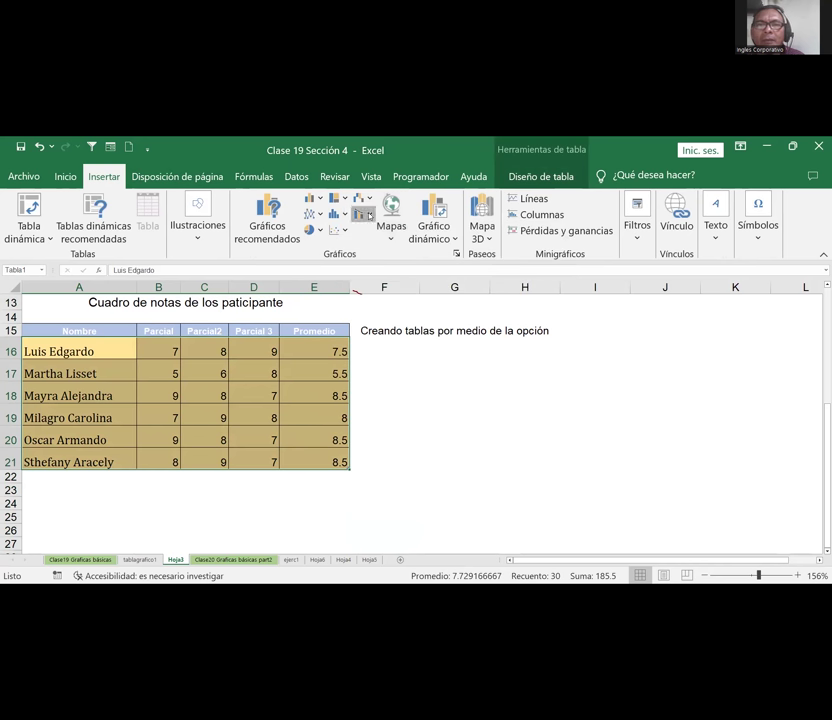
click(369, 215)
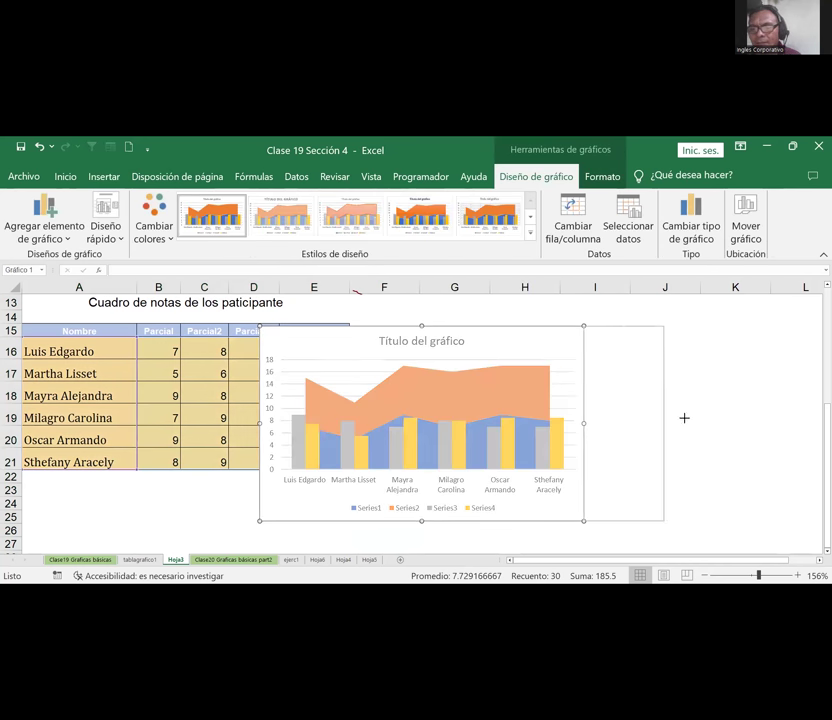
drag(586, 423, 697, 423)
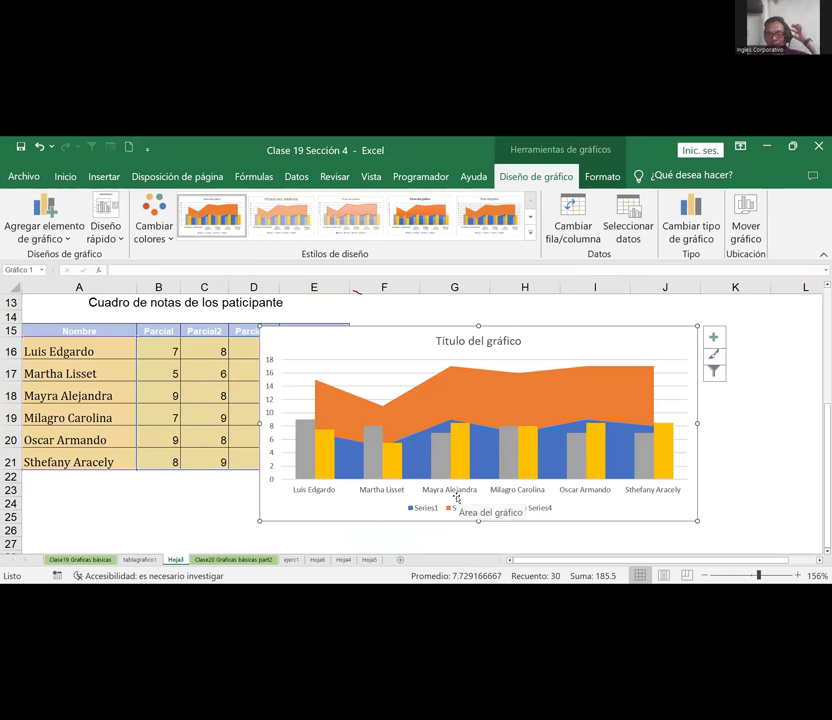
click(357, 392)
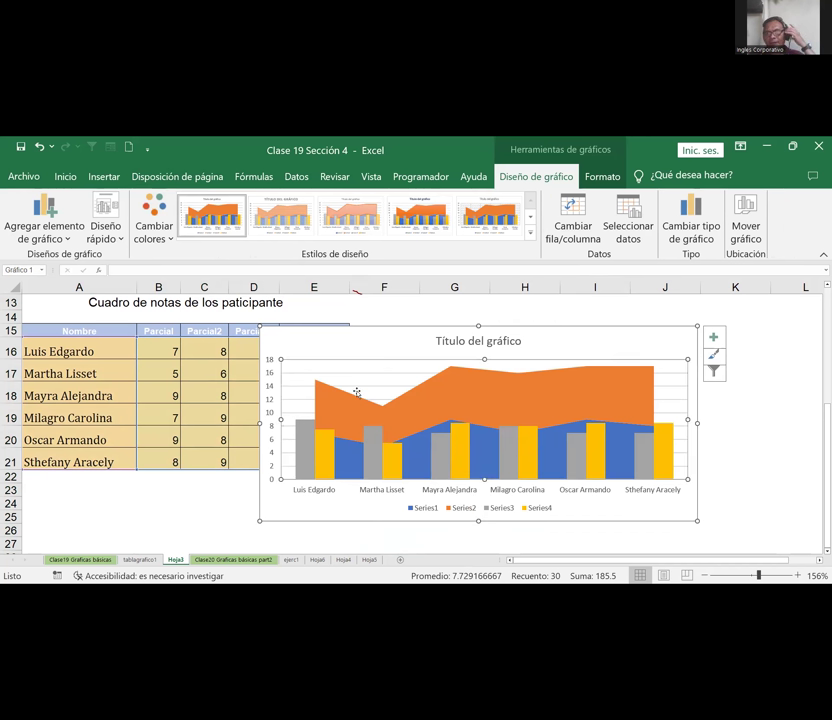
key(Delete)
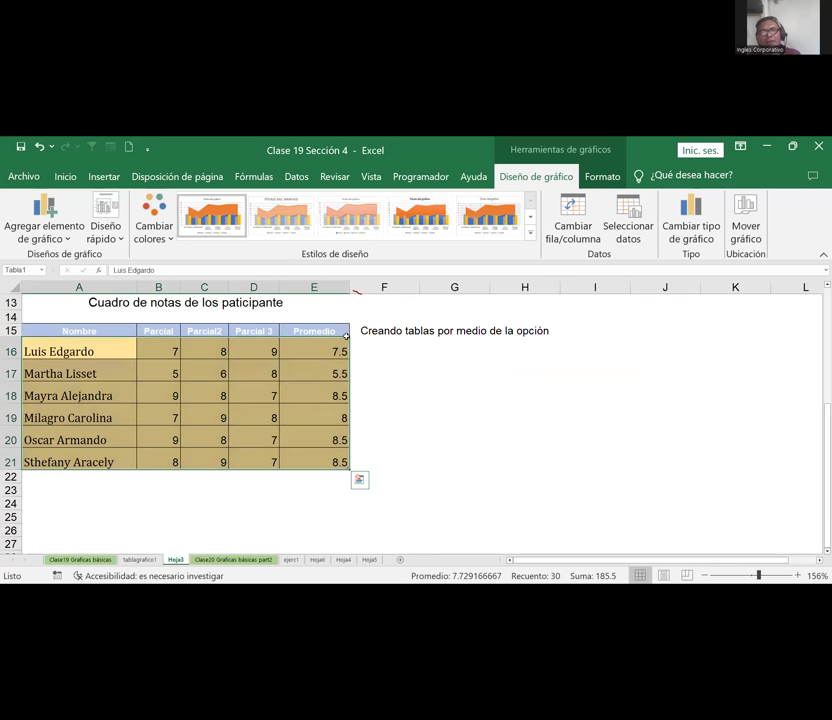
click(453, 436)
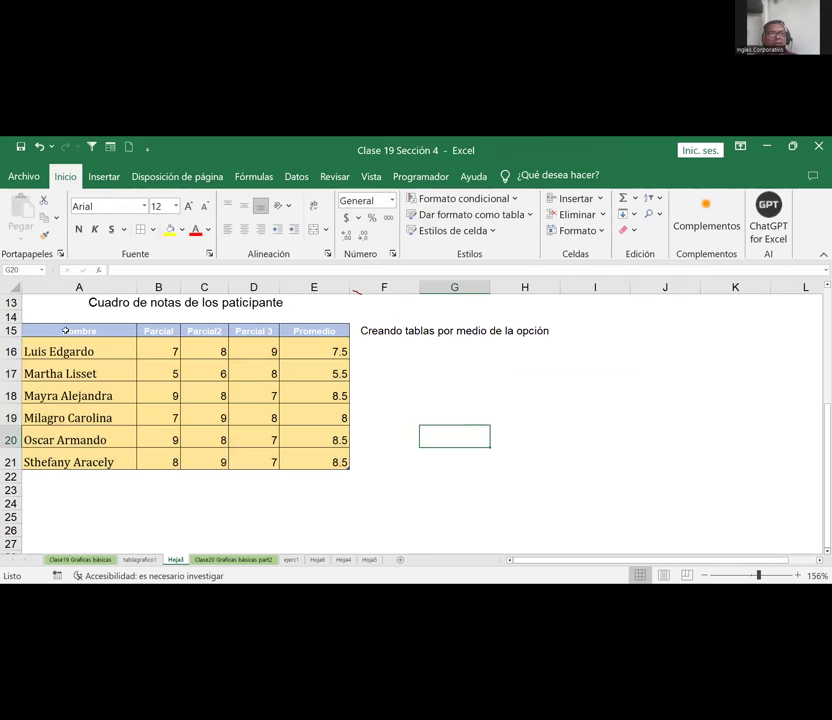
drag(66, 331, 90, 461)
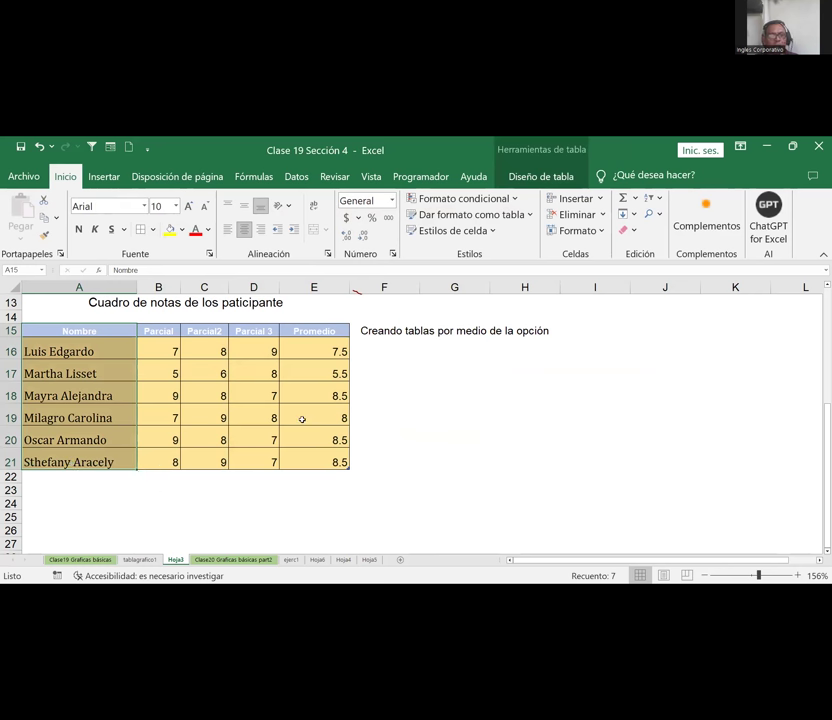
ctrl+drag(316, 331, 316, 462)
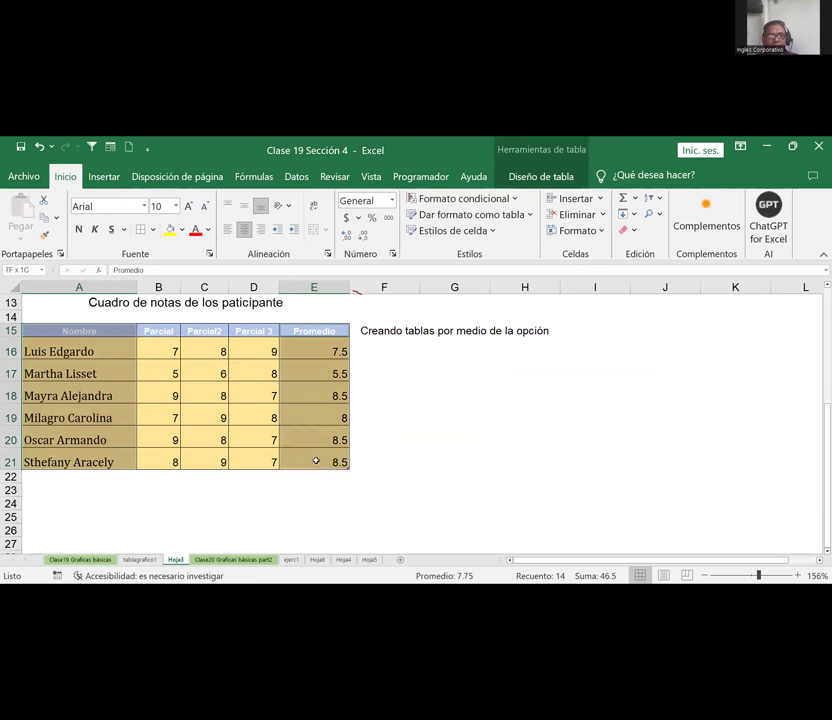
click(105, 177)
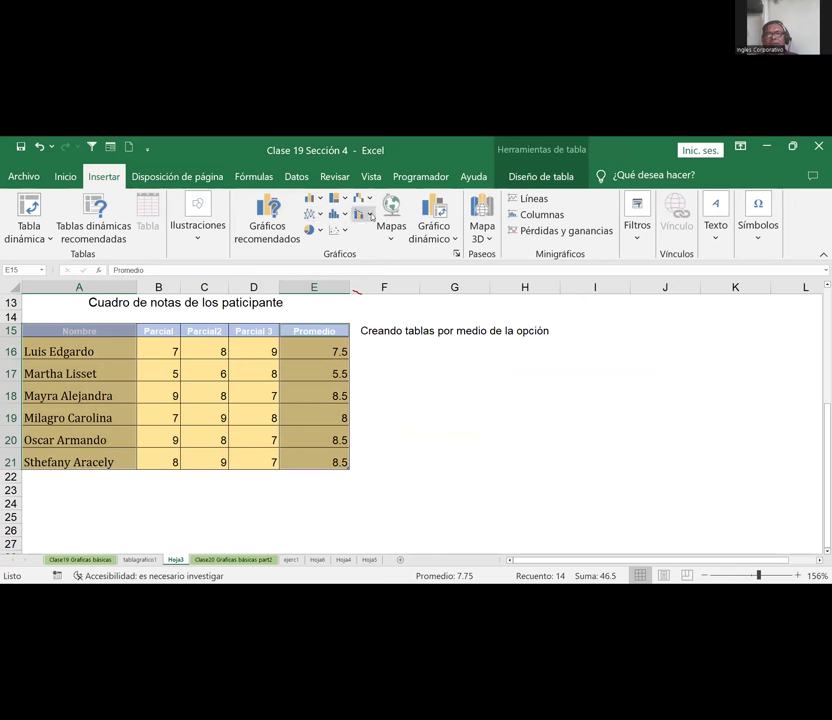
click(362, 214)
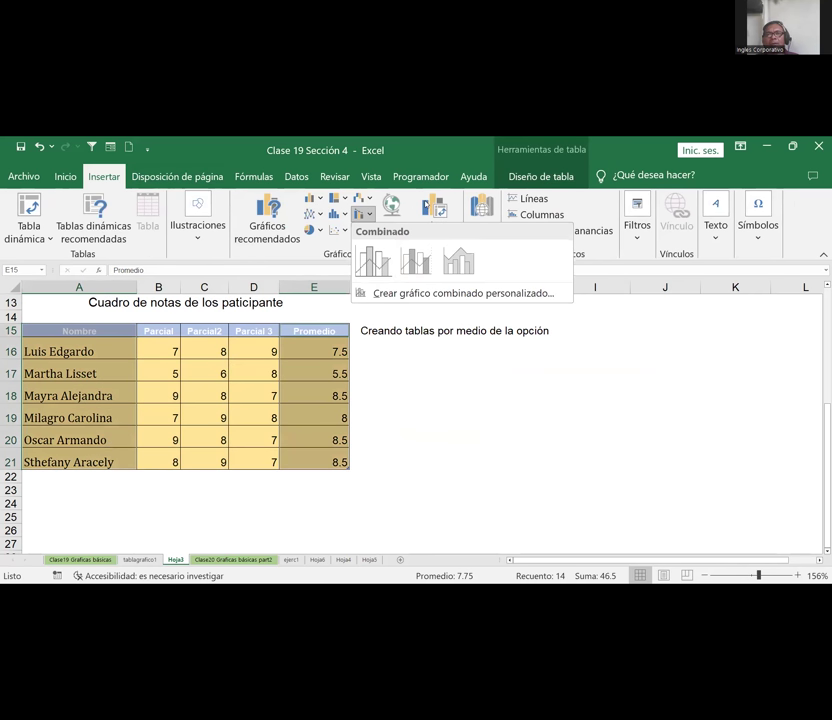
click(452, 266)
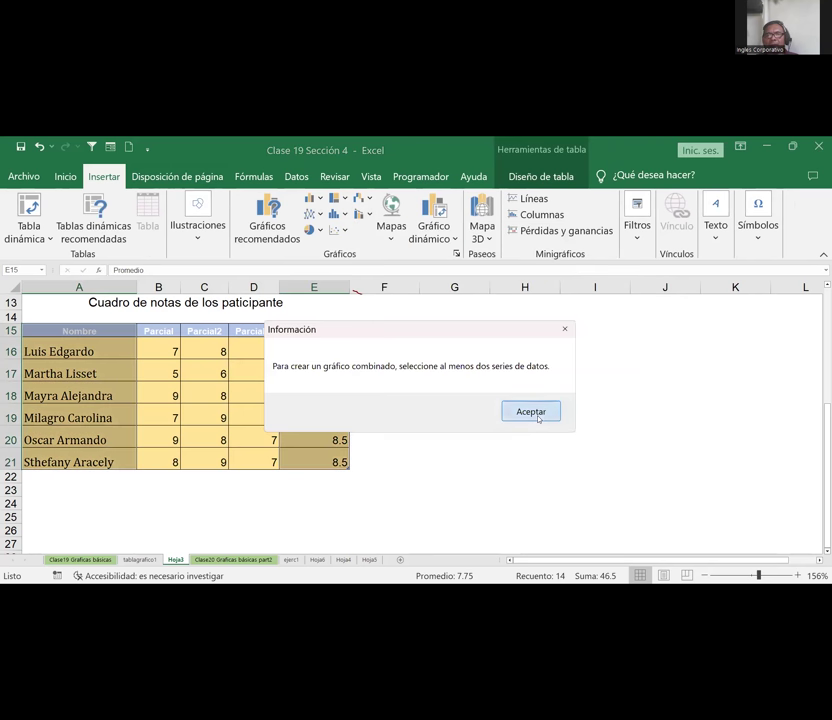
key(Return)
click(204, 395)
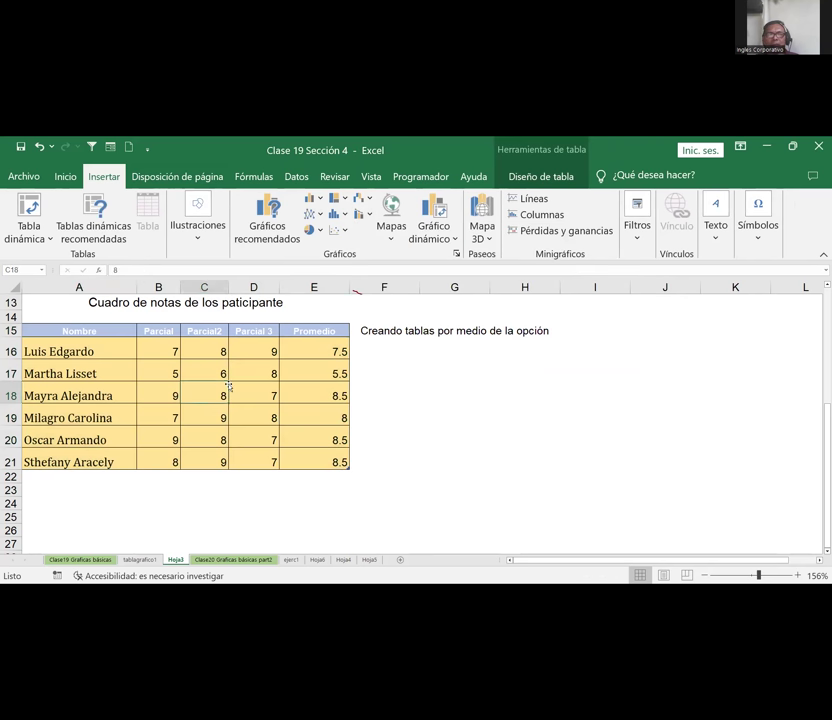
Insert a 2-D clustered column chart titled Parcial from A15:B21
drag(51, 332, 157, 461)
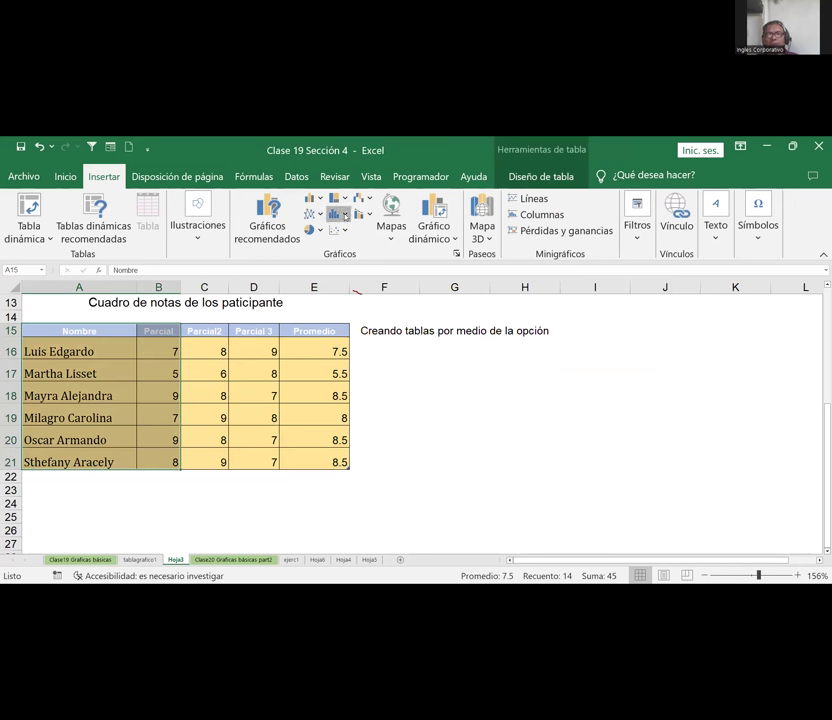
click(340, 213)
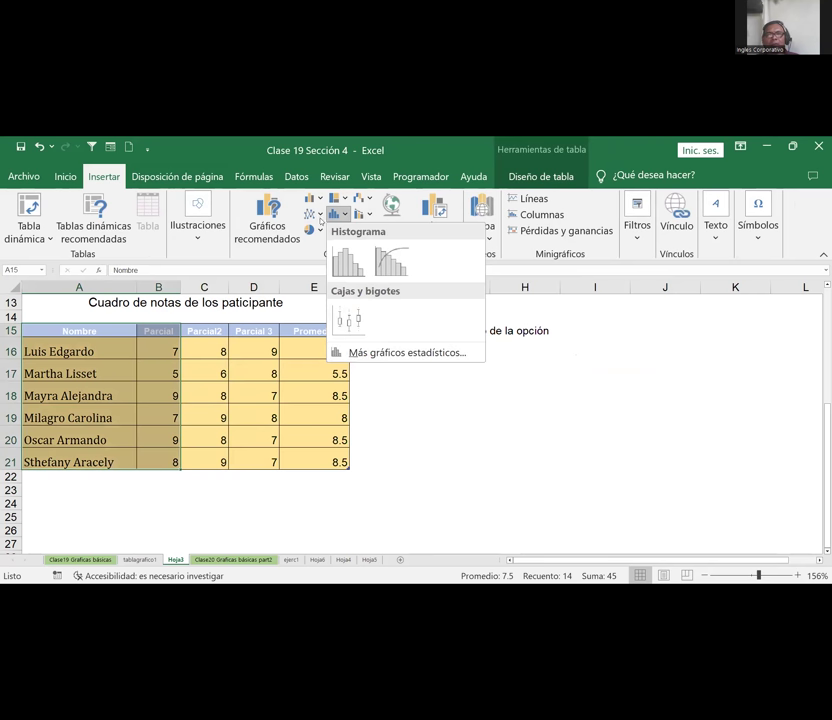
click(313, 198)
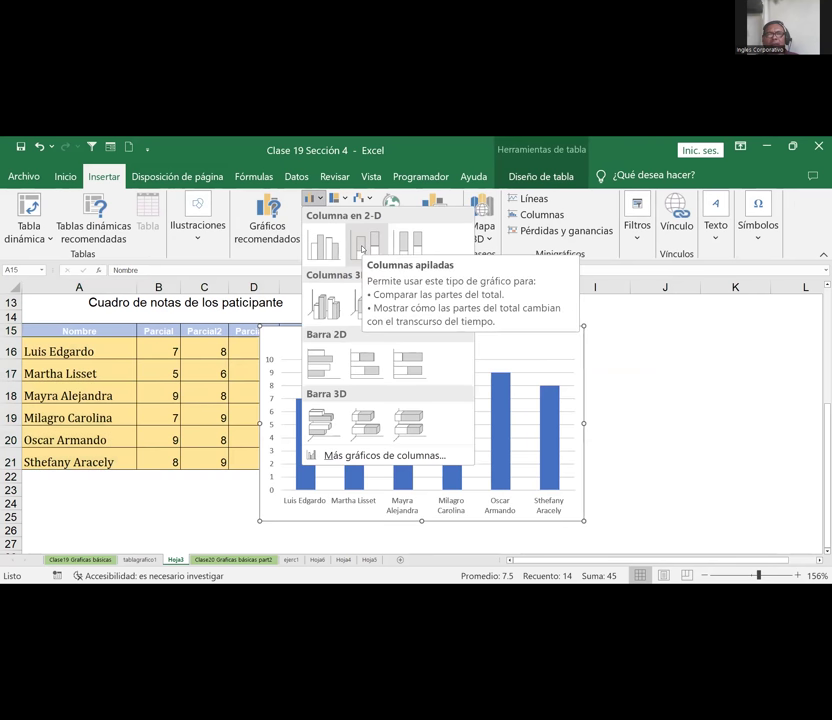
click(363, 249)
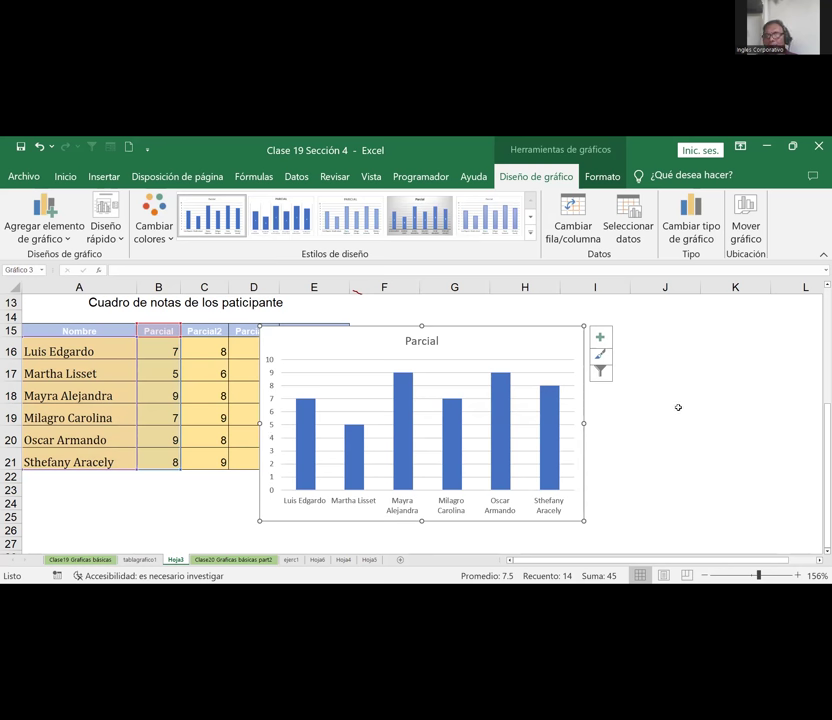
click(678, 407)
click(654, 366)
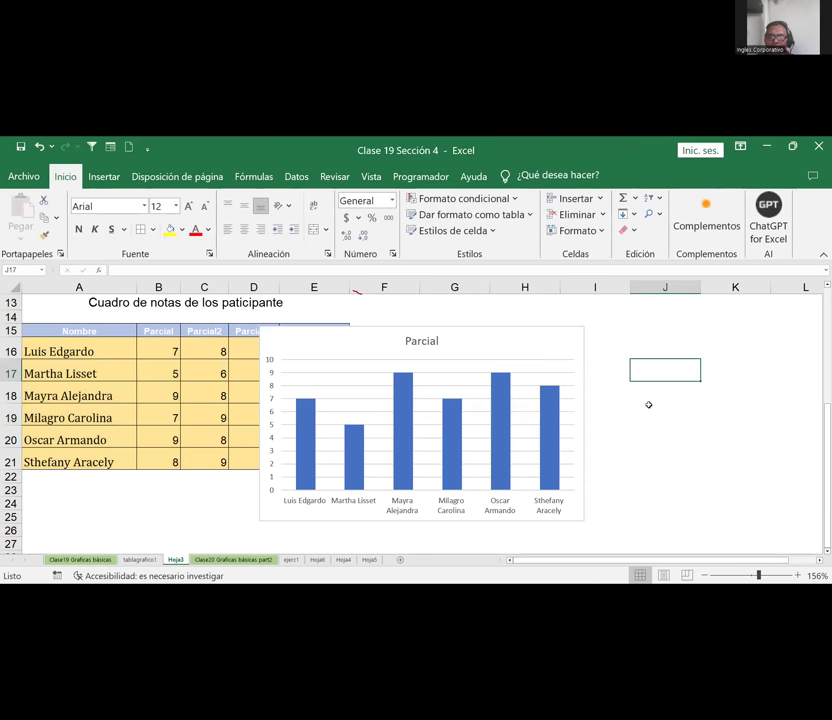